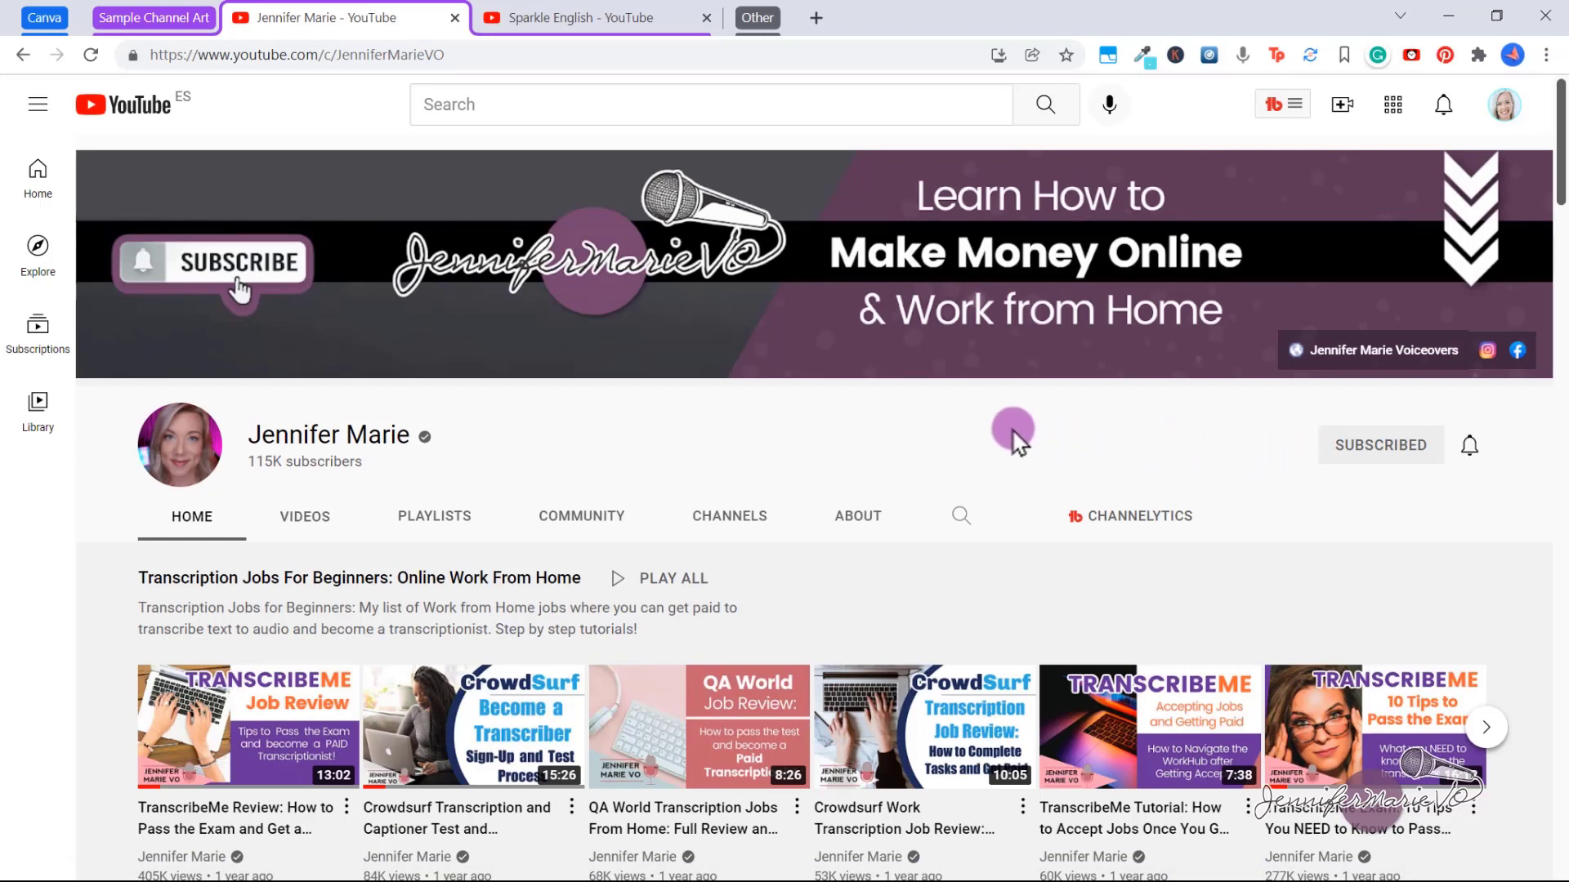
Step: View the uploaded videos of the Sparkle English sample channel
left_click(625, 18)
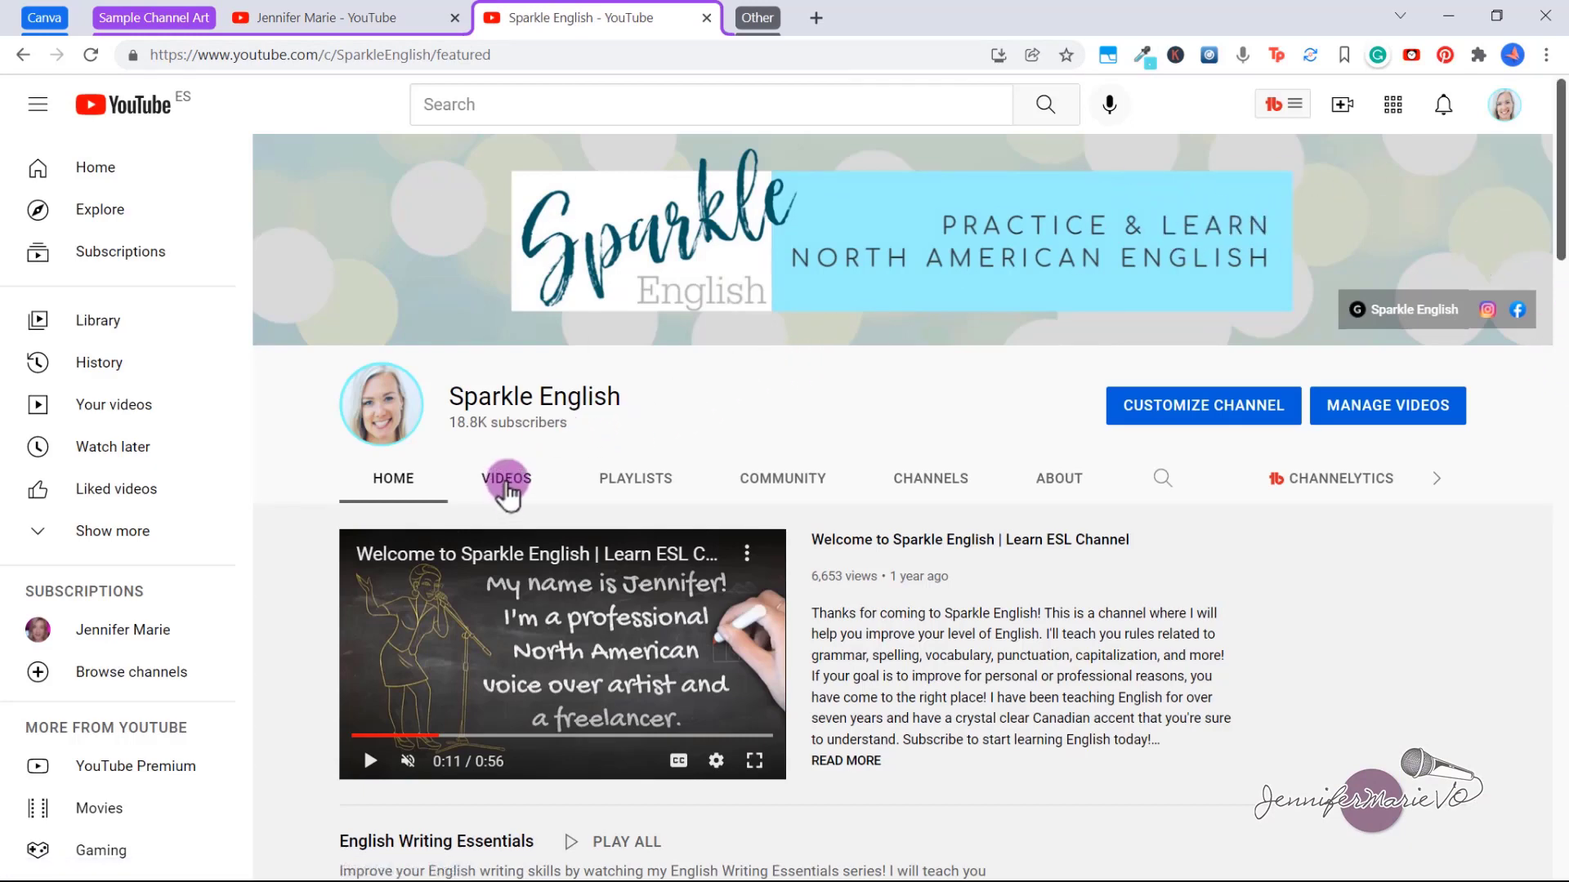
left_click(507, 482)
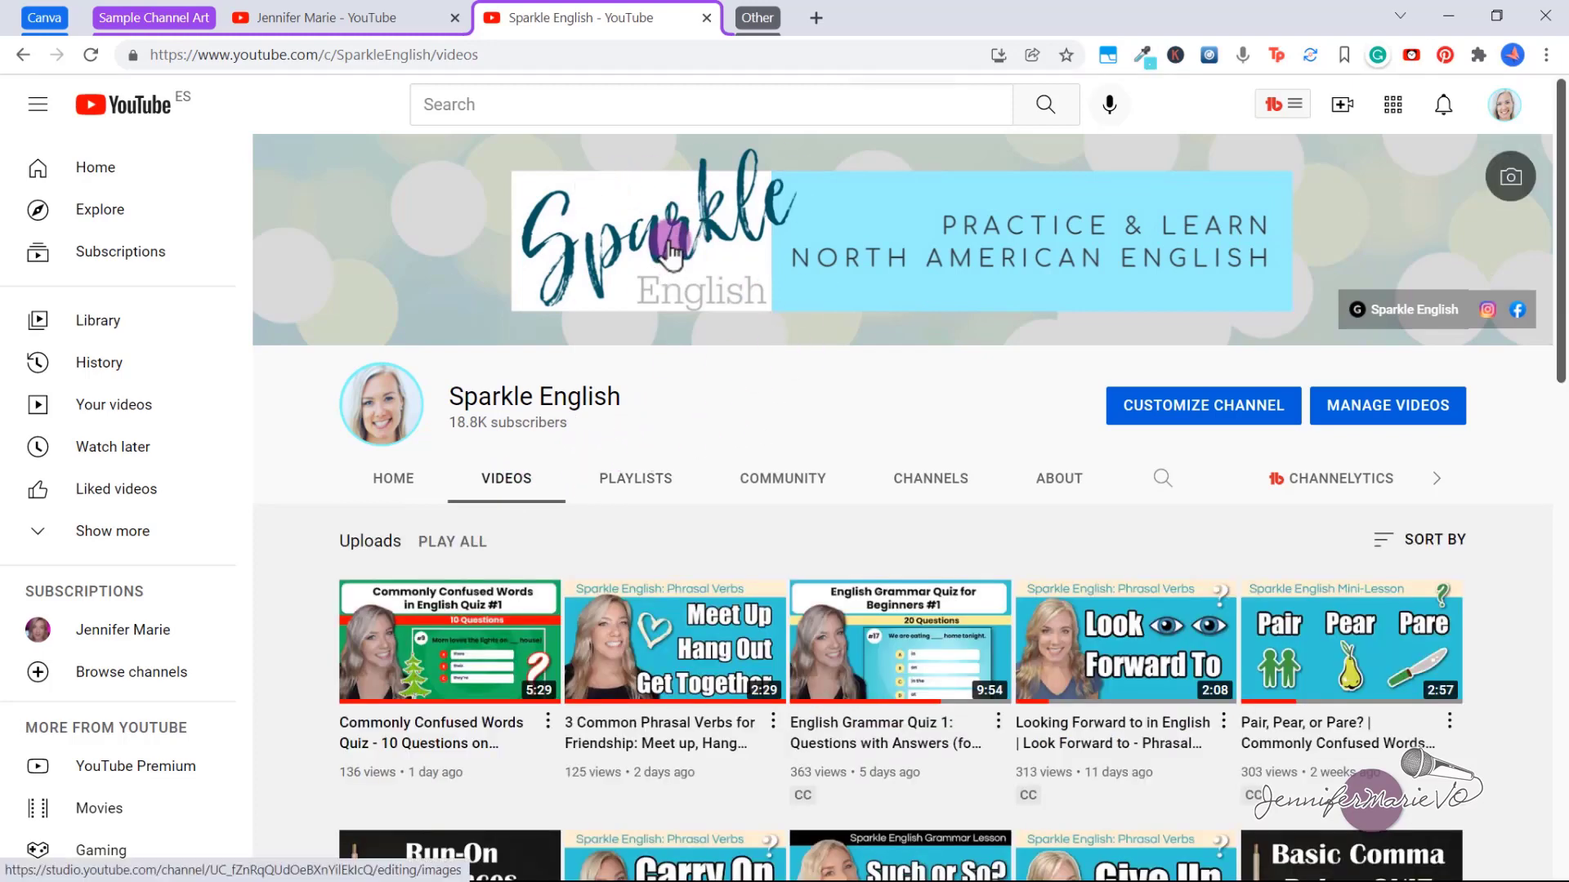
Step: Switch to Canva and open the YouTube Channel Art template collection
left_click(46, 14)
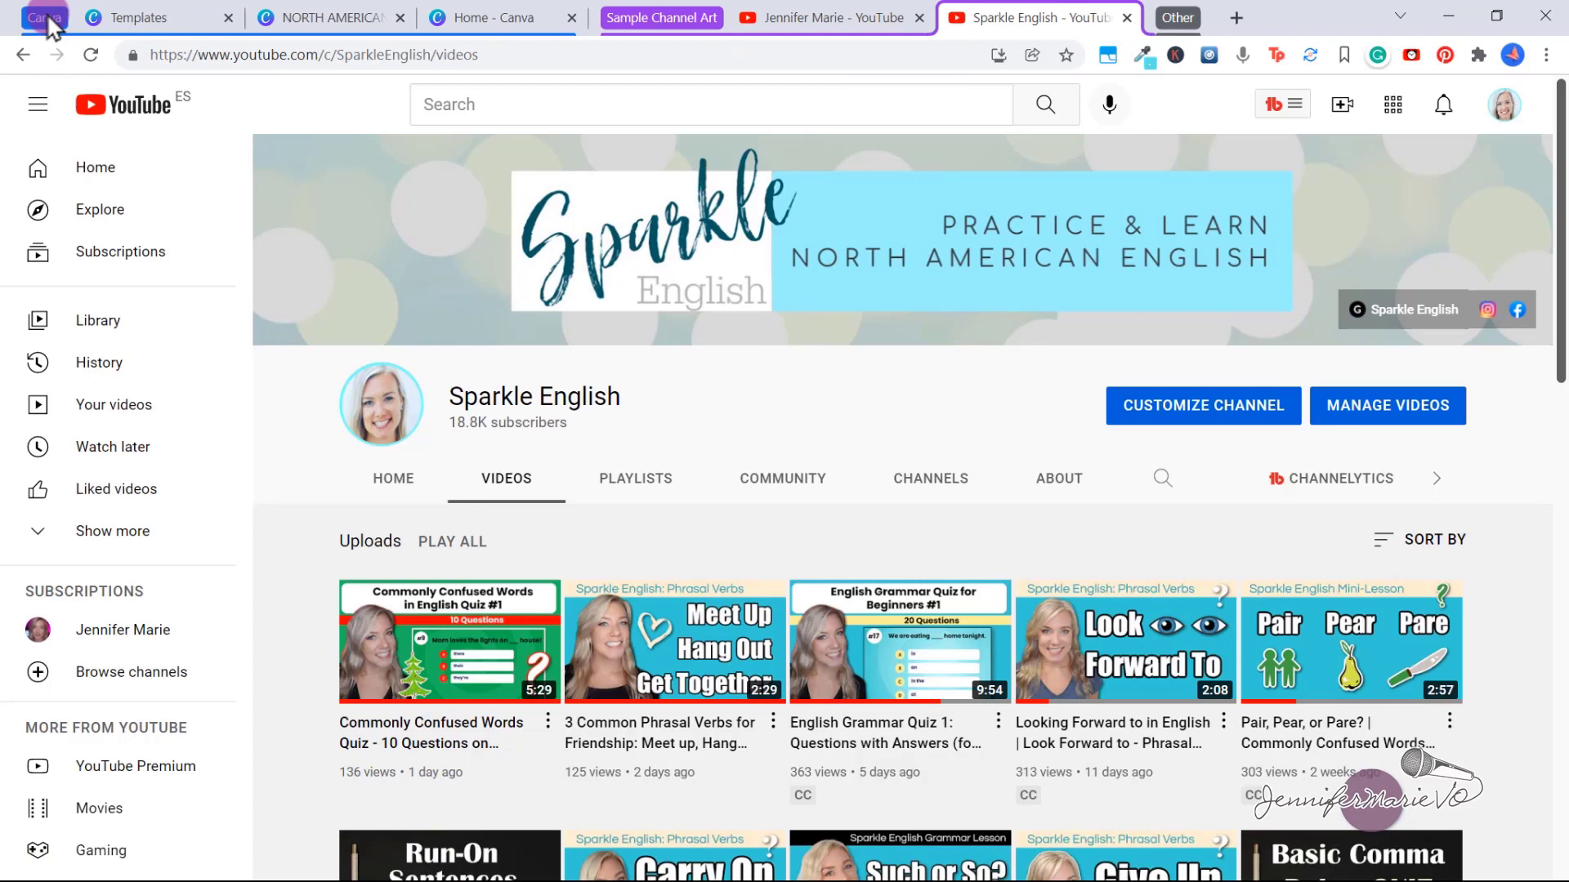
left_click(82, 17)
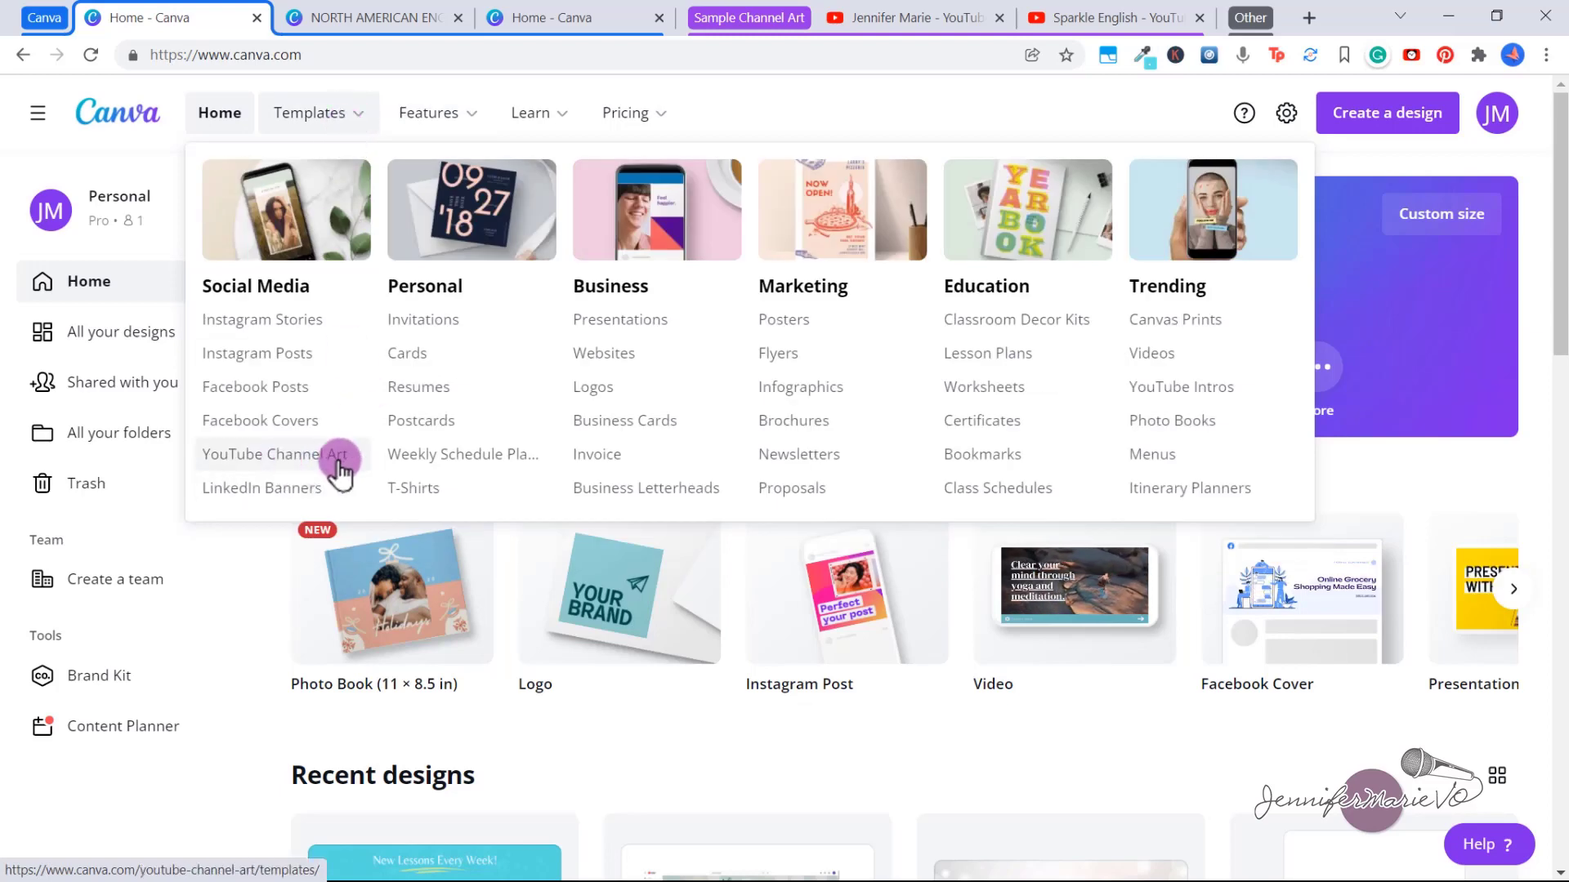
left_click(331, 459)
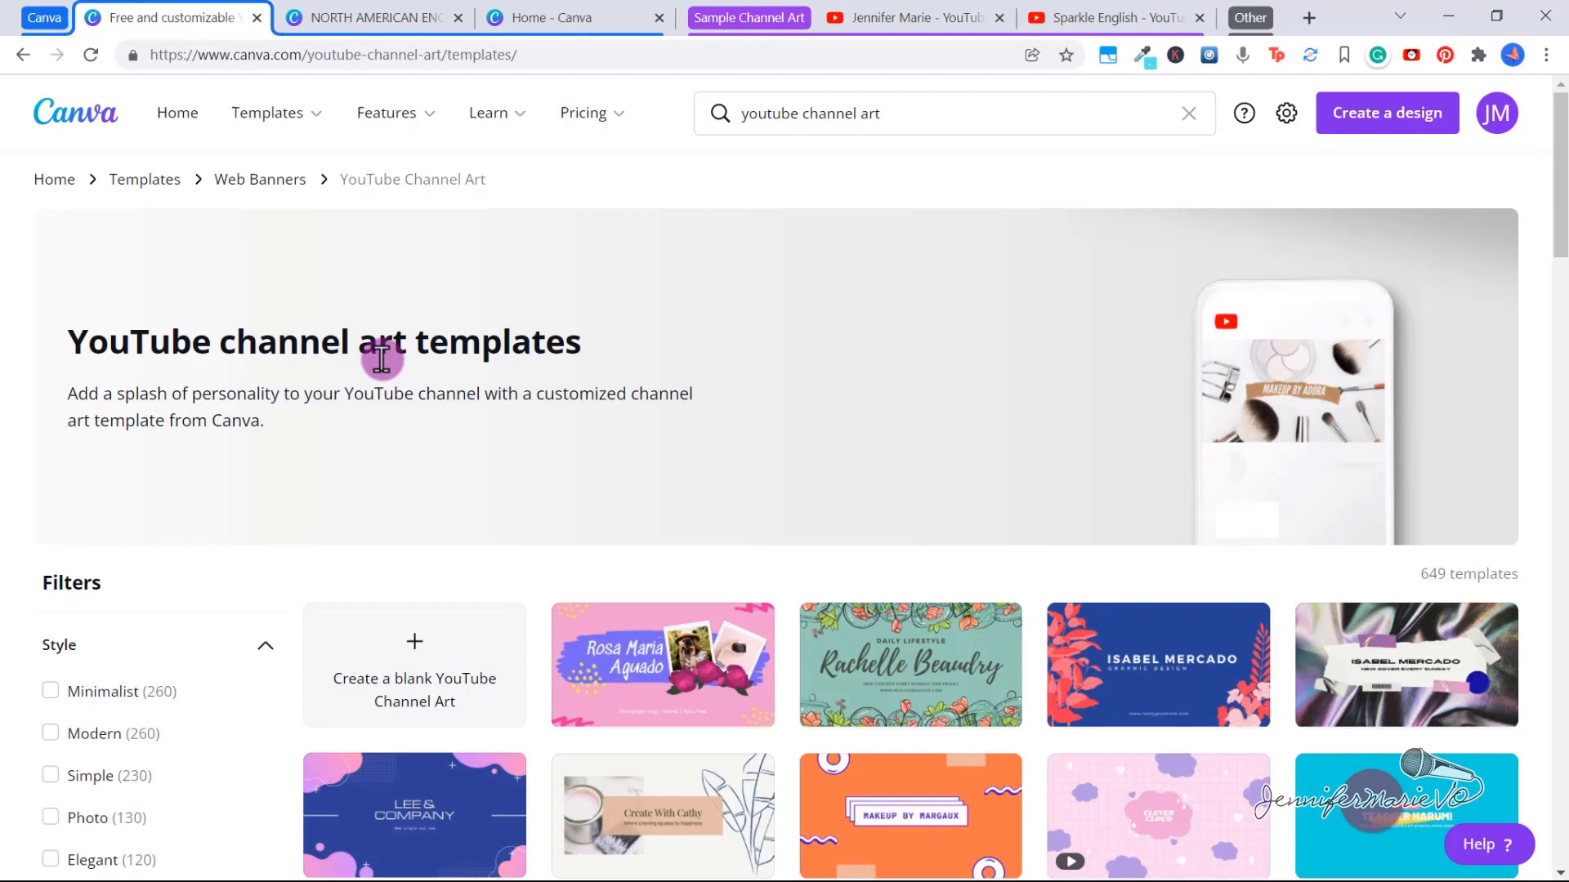
Step: Browse the channel art templates, filter them by the Simple style, and create a blank YouTube Channel Art design
scroll(504, 357, "down", 3)
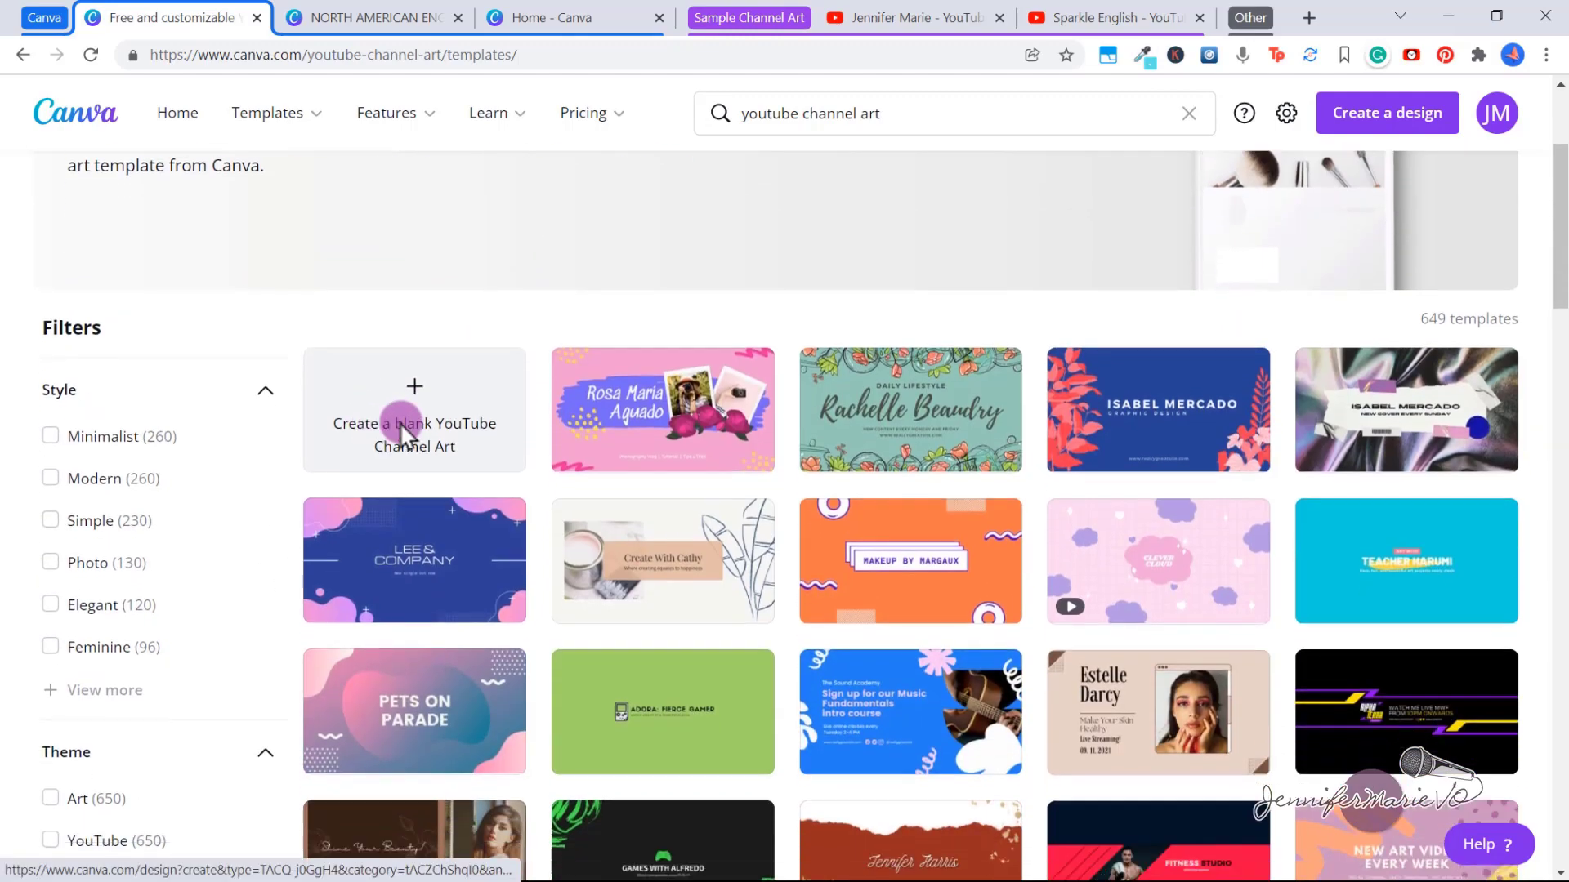
scroll(403, 433, "down", 7)
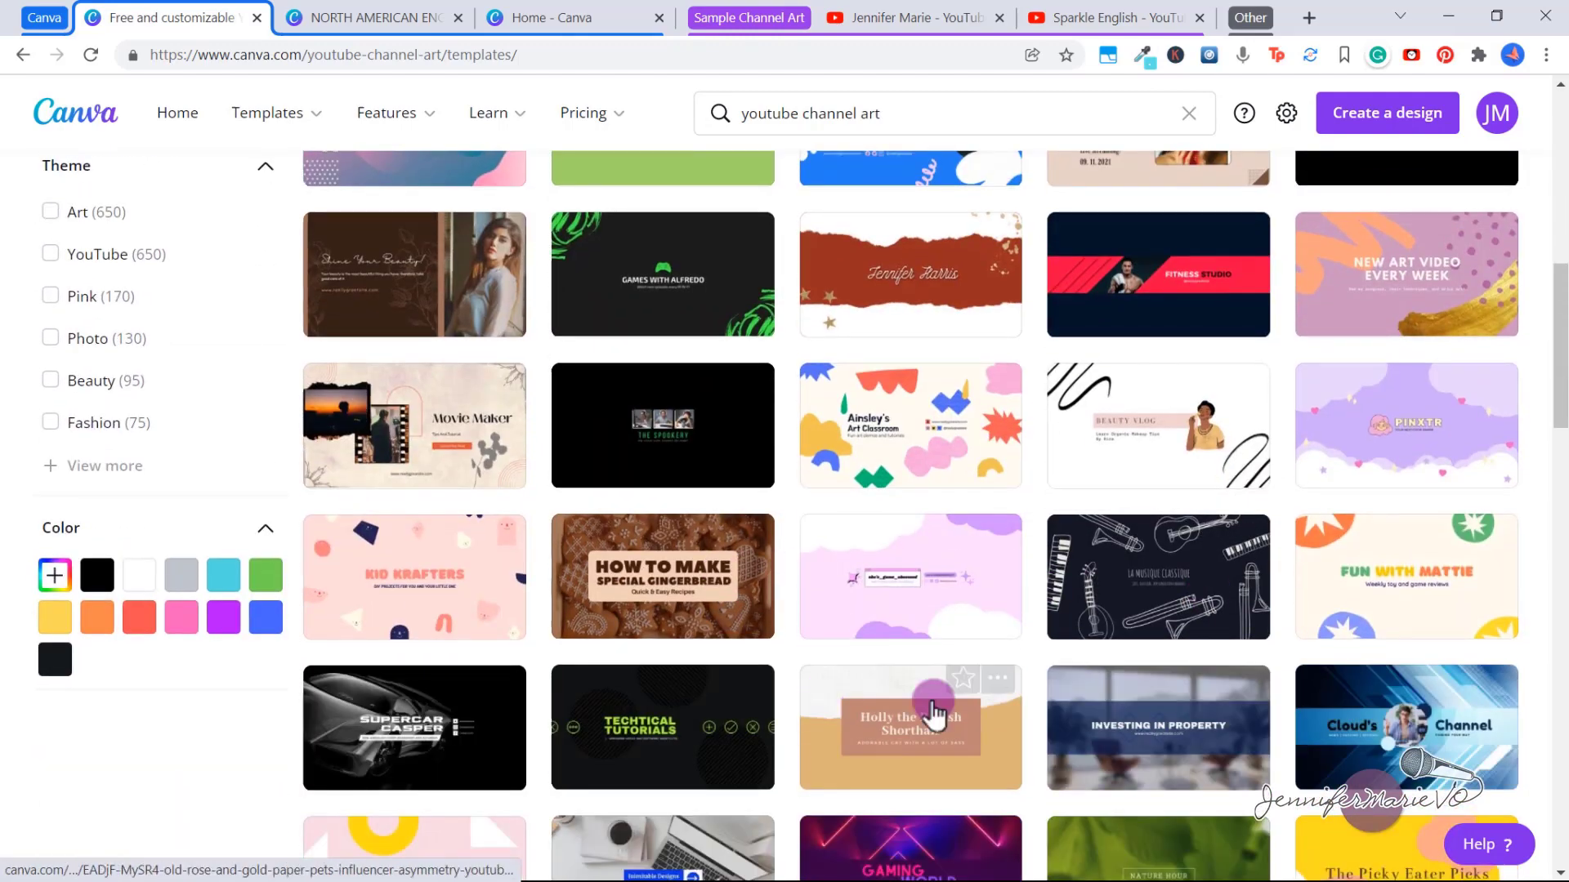
scroll(1389, 763, "down", 10)
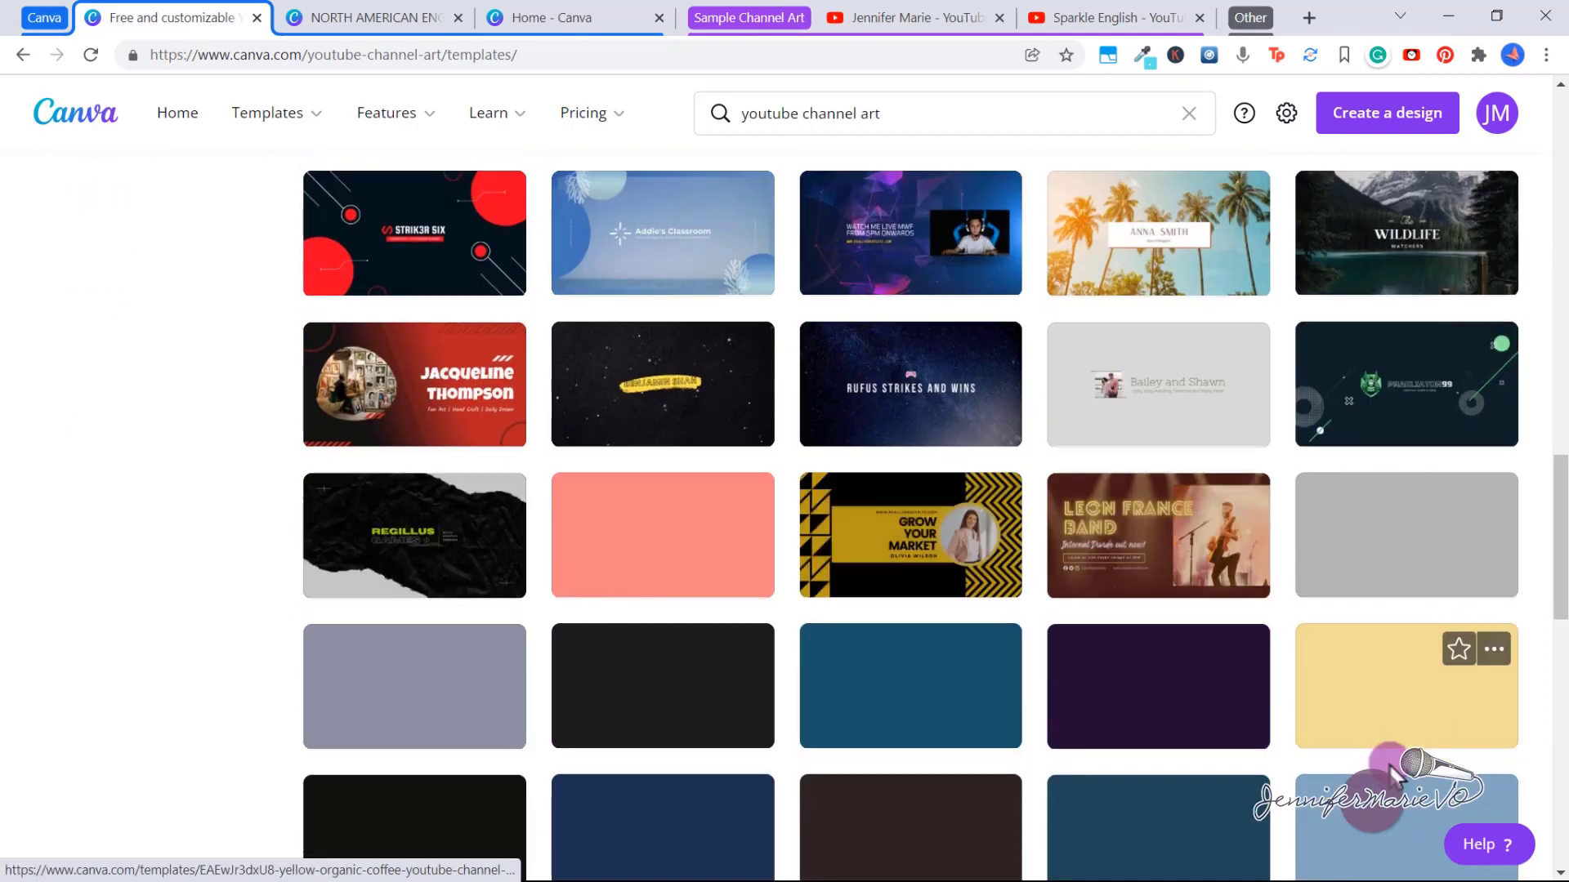
scroll(1389, 763, "down", 15)
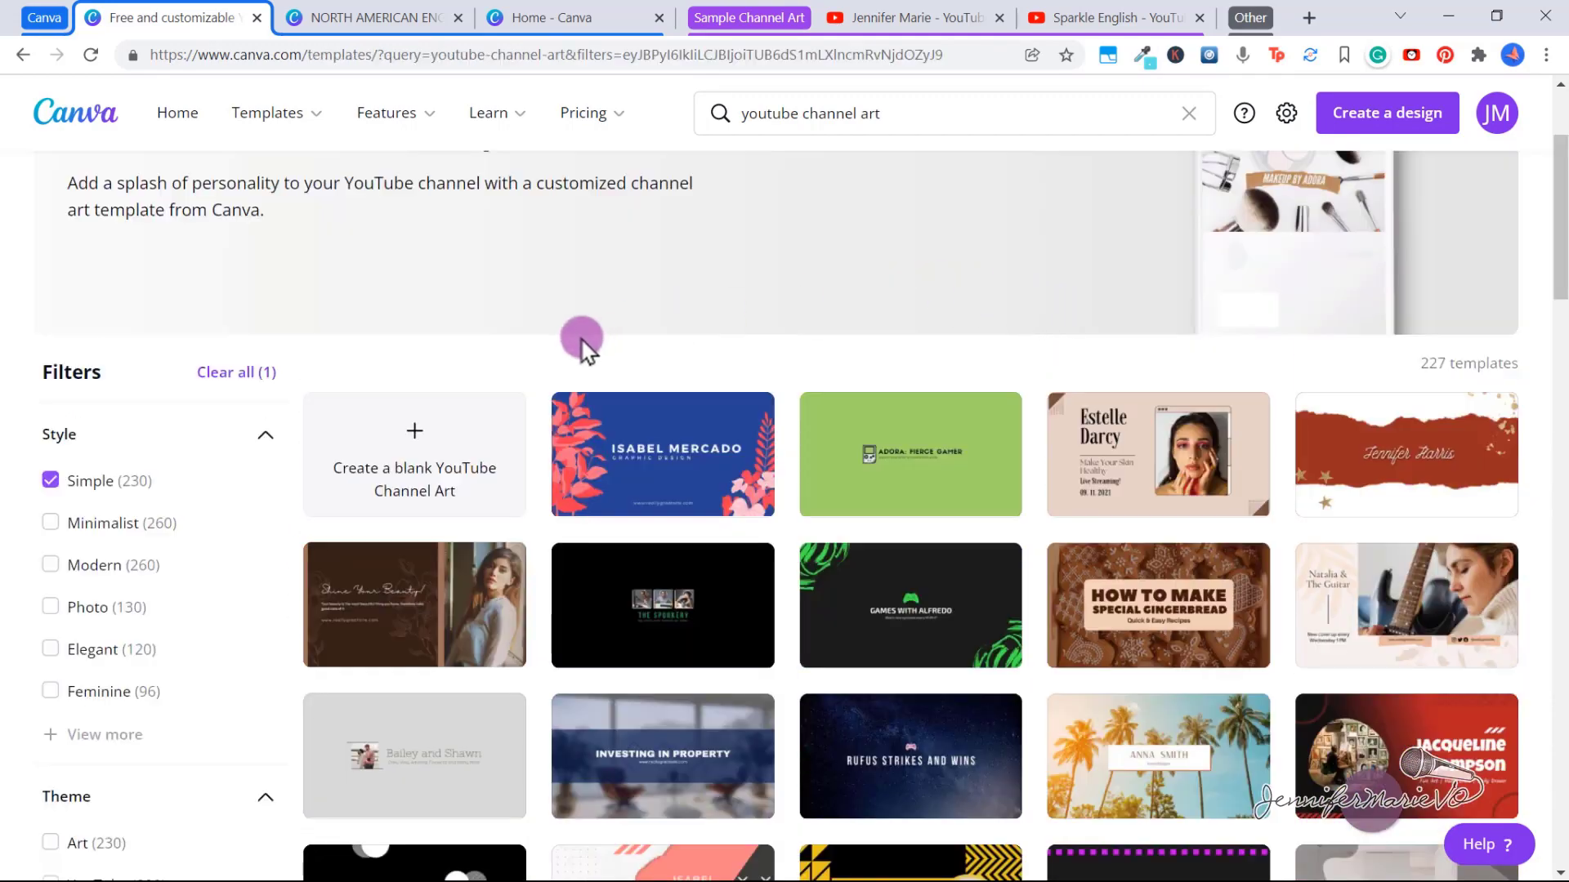
left_click(462, 457)
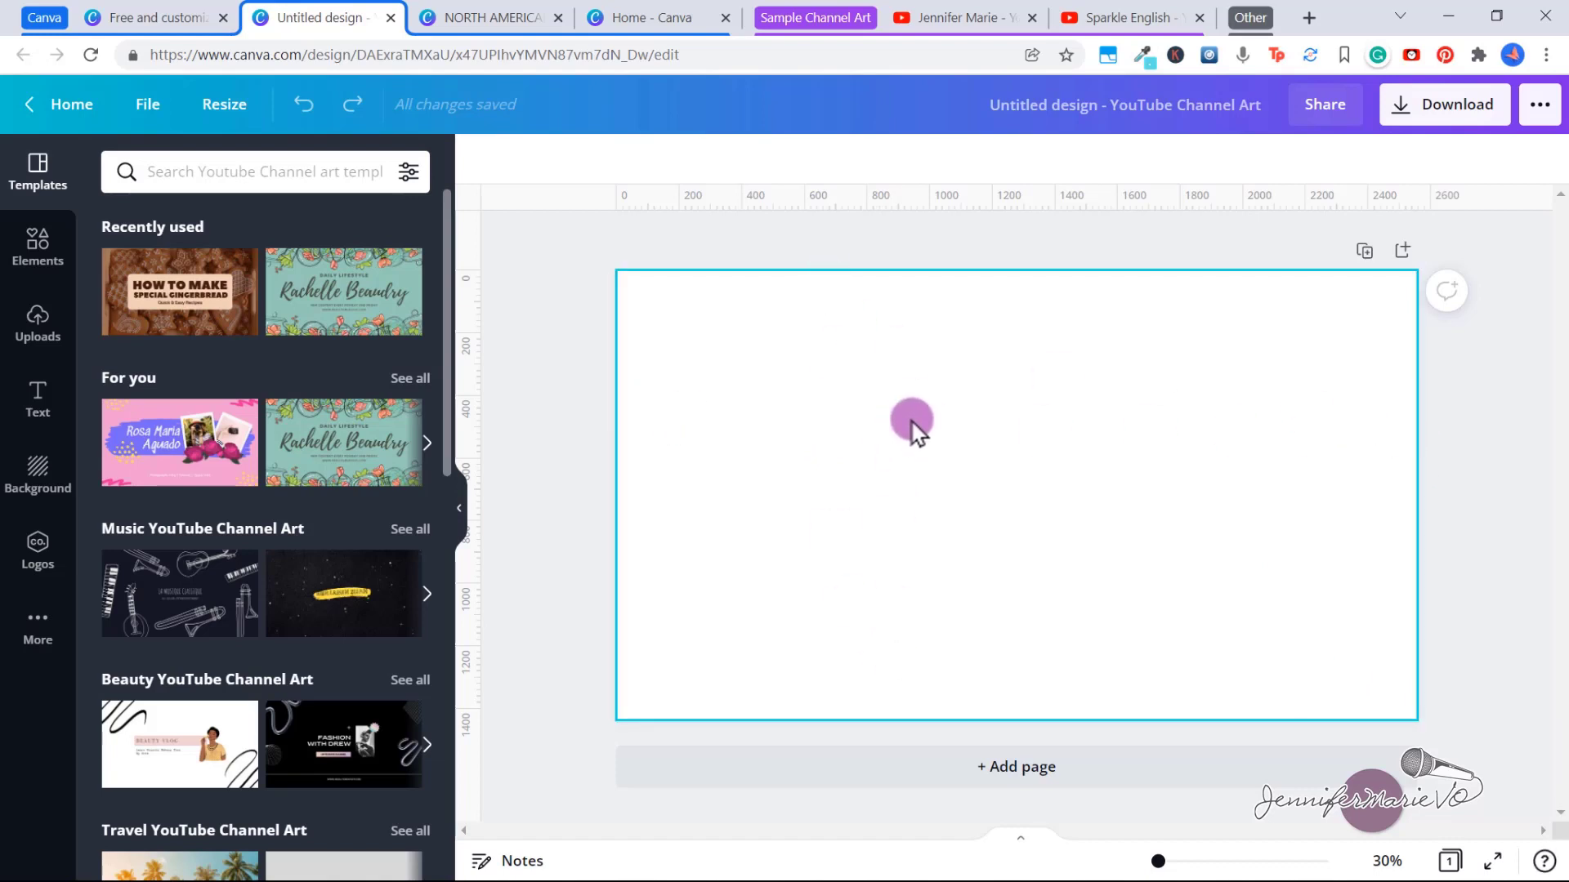
Step: Add a square shape to the blank canvas and stretch it horizontally to 1546 px wide
left_click(39, 249)
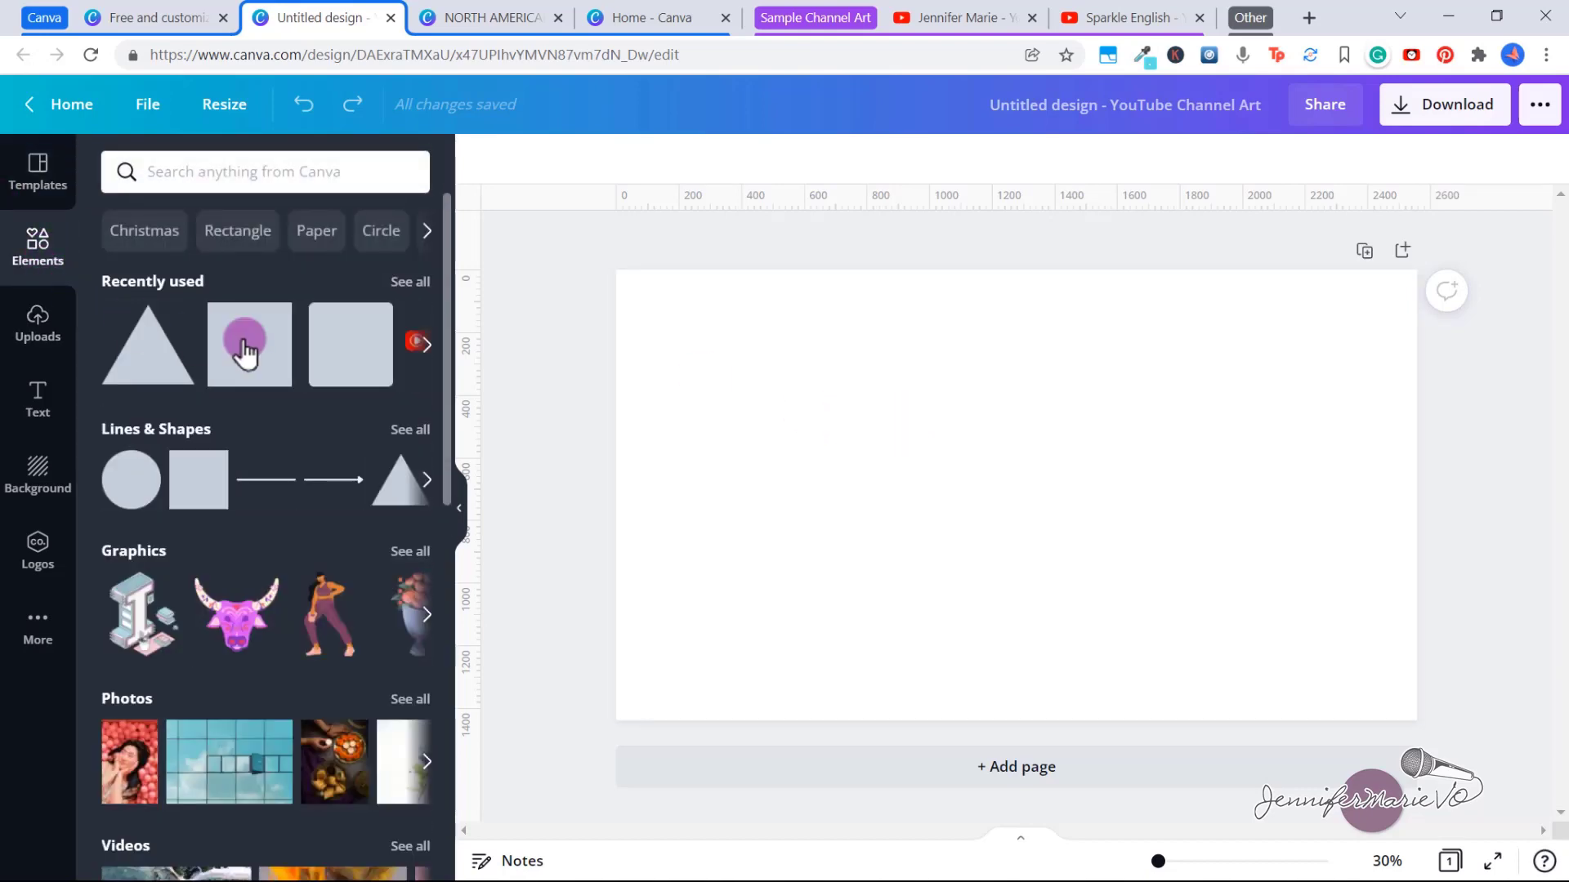
left_click(238, 351)
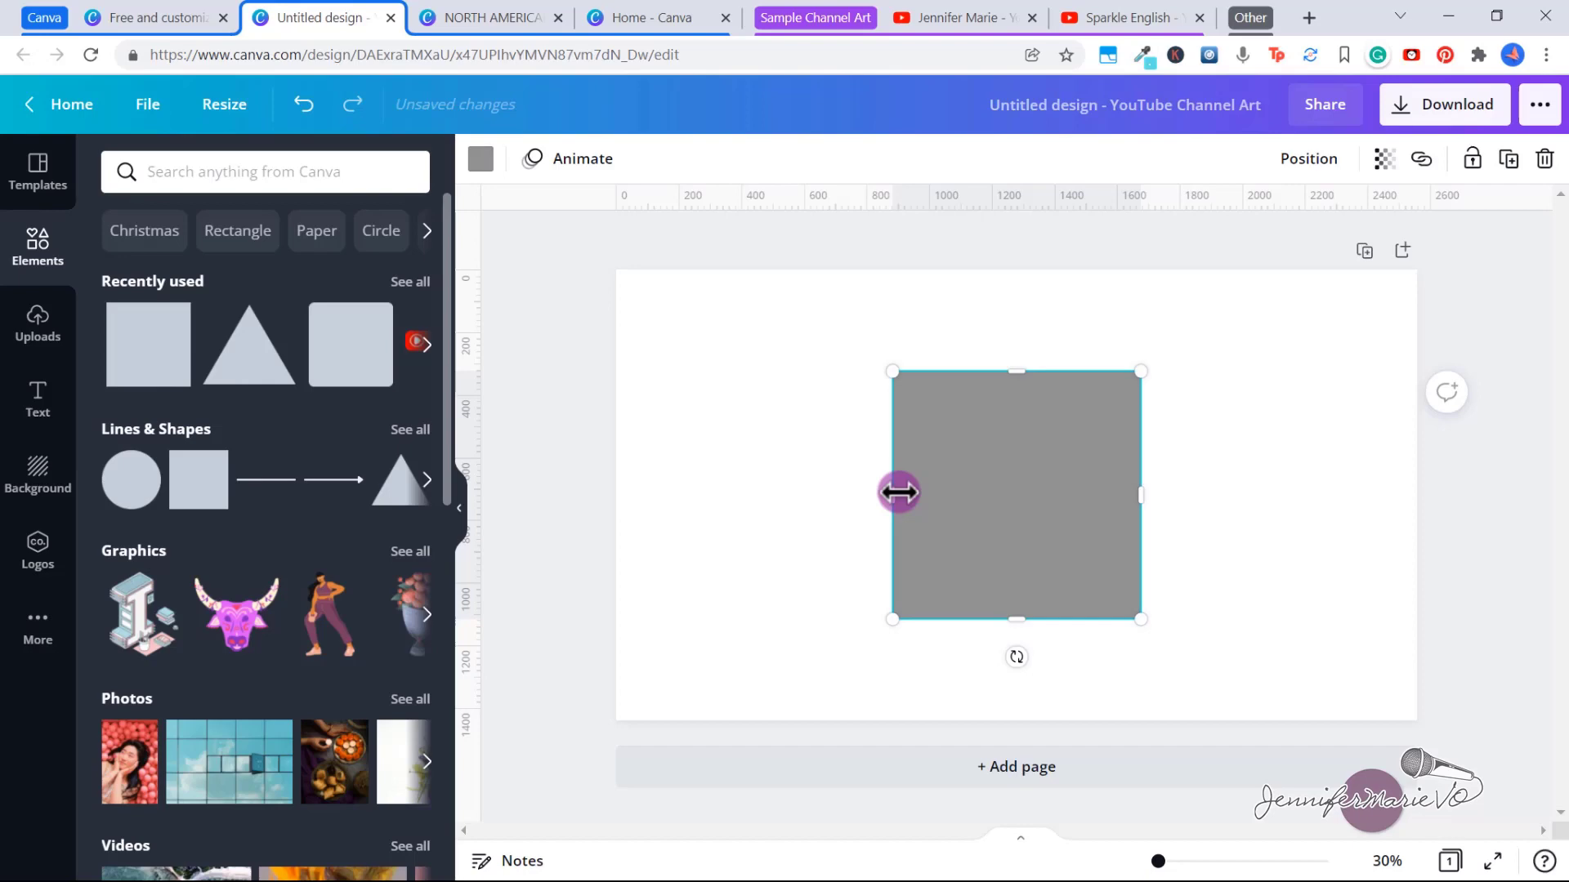
left_click_drag(899, 492, 784, 493)
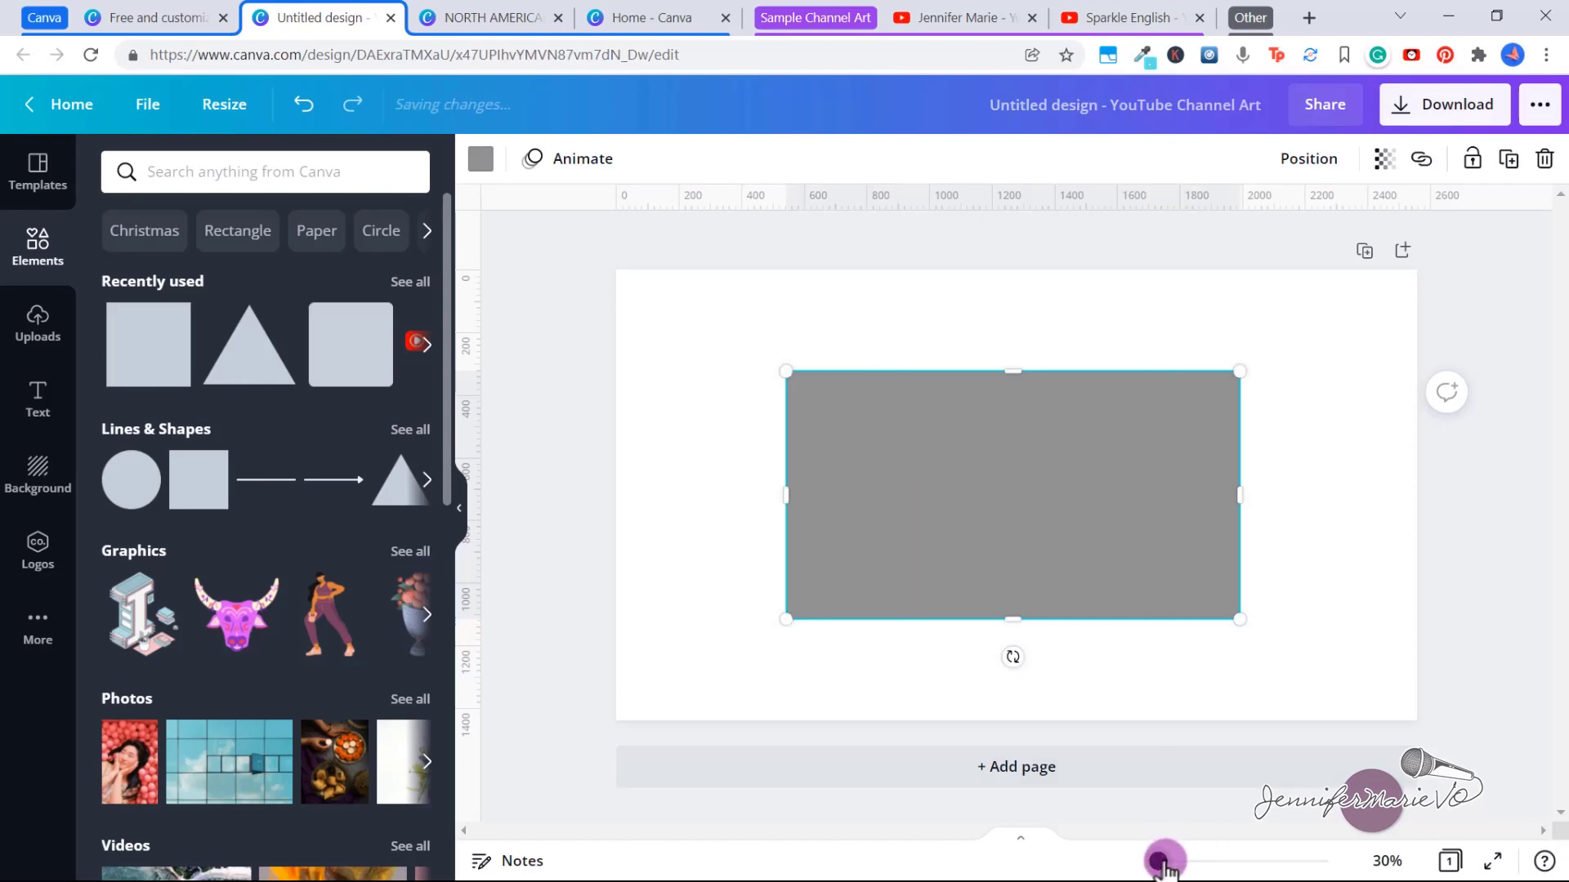
left_click_drag(1166, 858, 1170, 863)
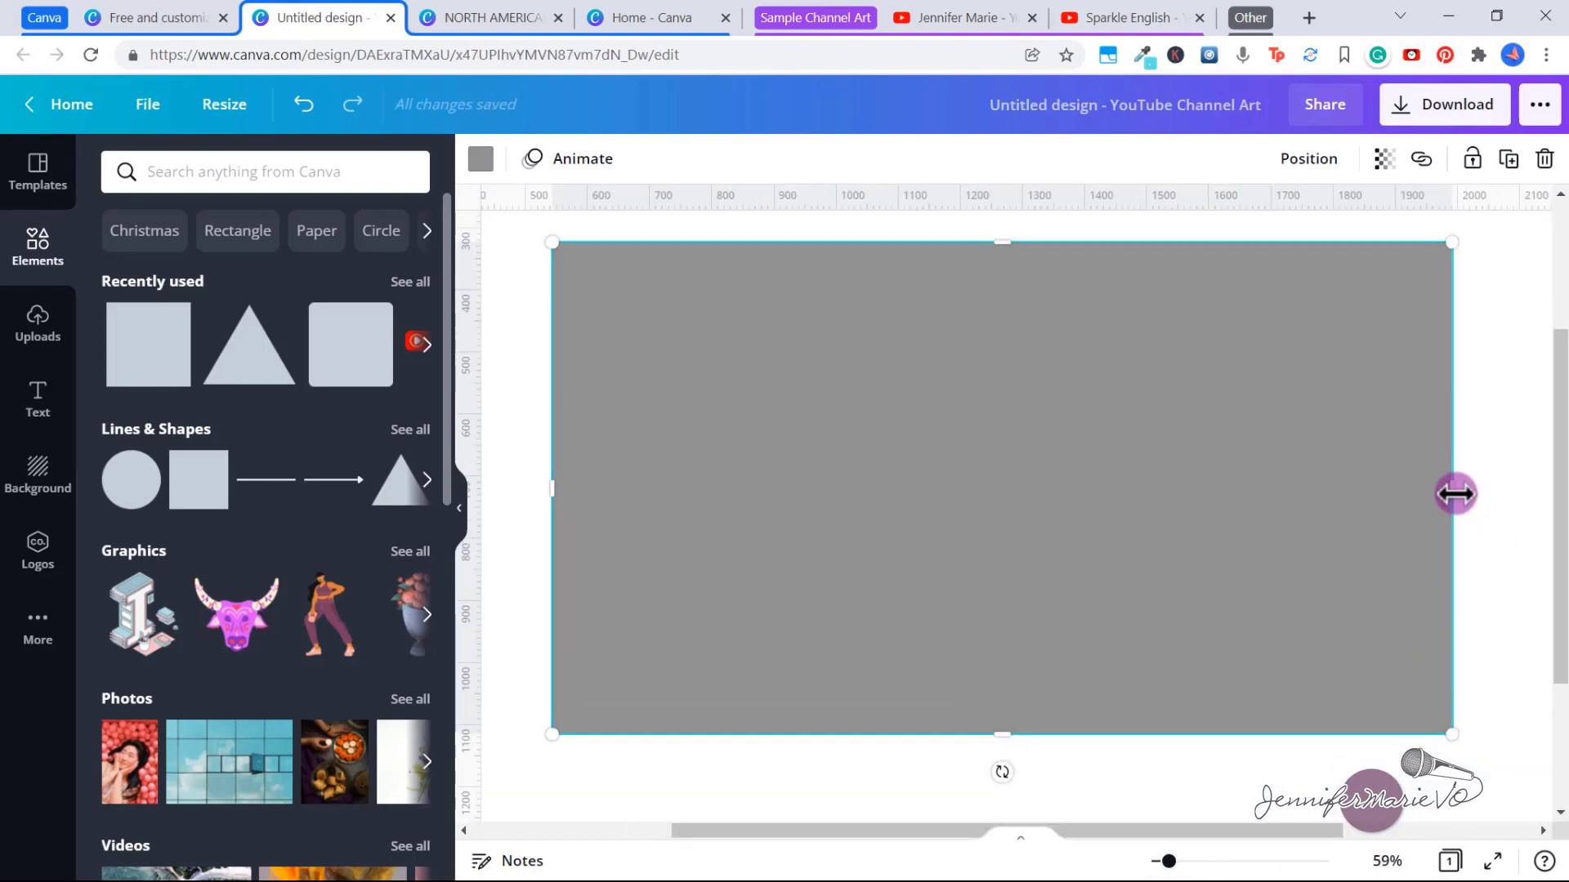
left_click_drag(1455, 493, 1455, 492)
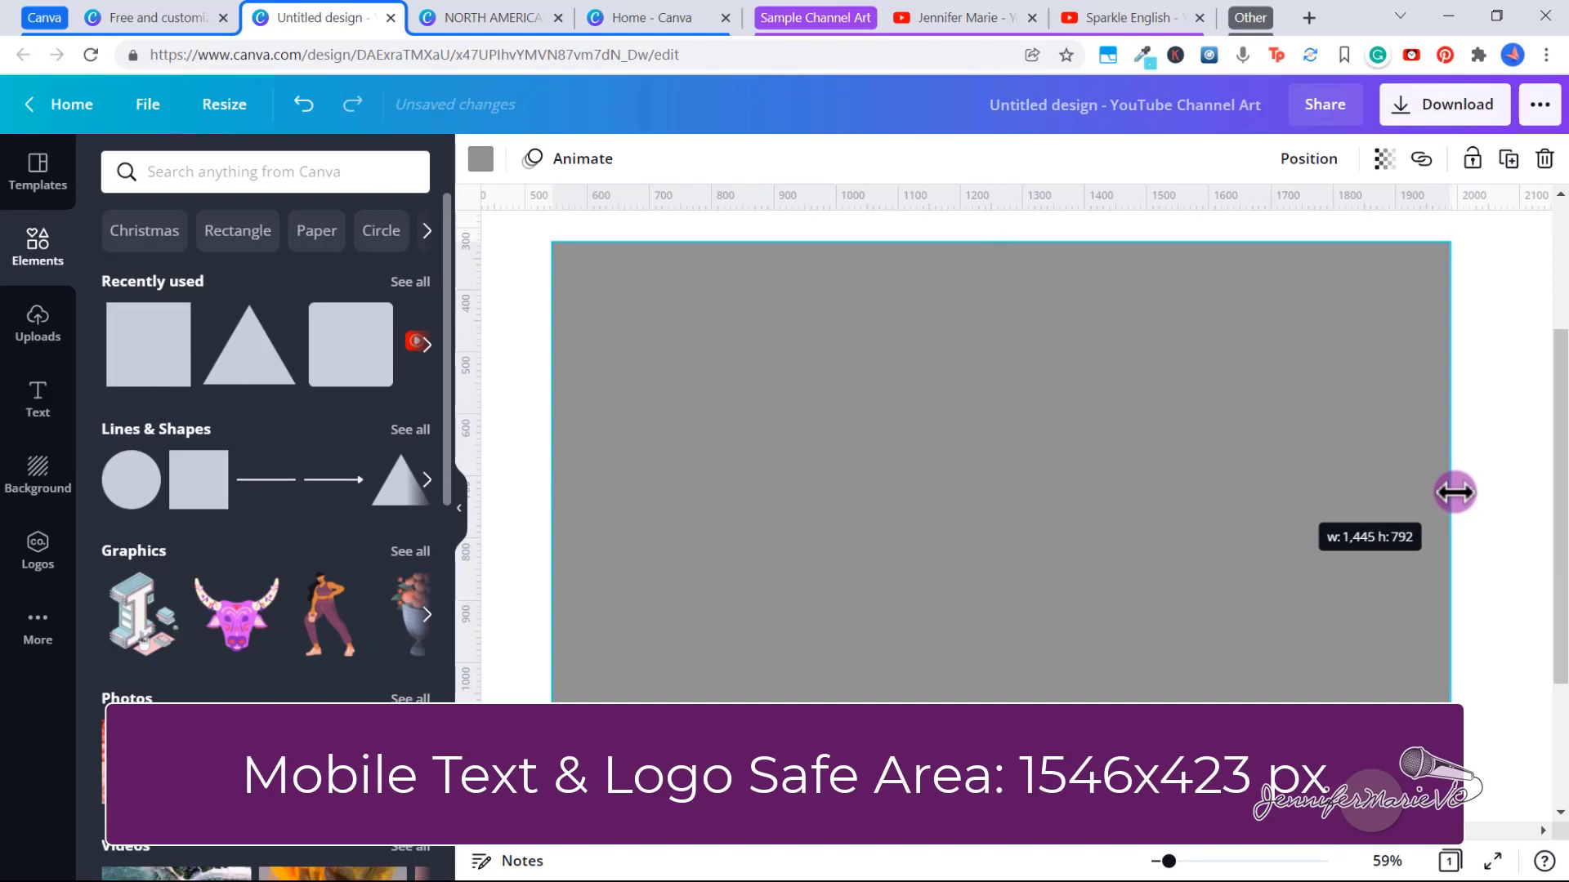
left_click_drag(1455, 492, 1518, 489)
Step: Reduce the grey rectangle's height to 423 px to match the mobile safe area
left_click_drag(1166, 861, 1159, 862)
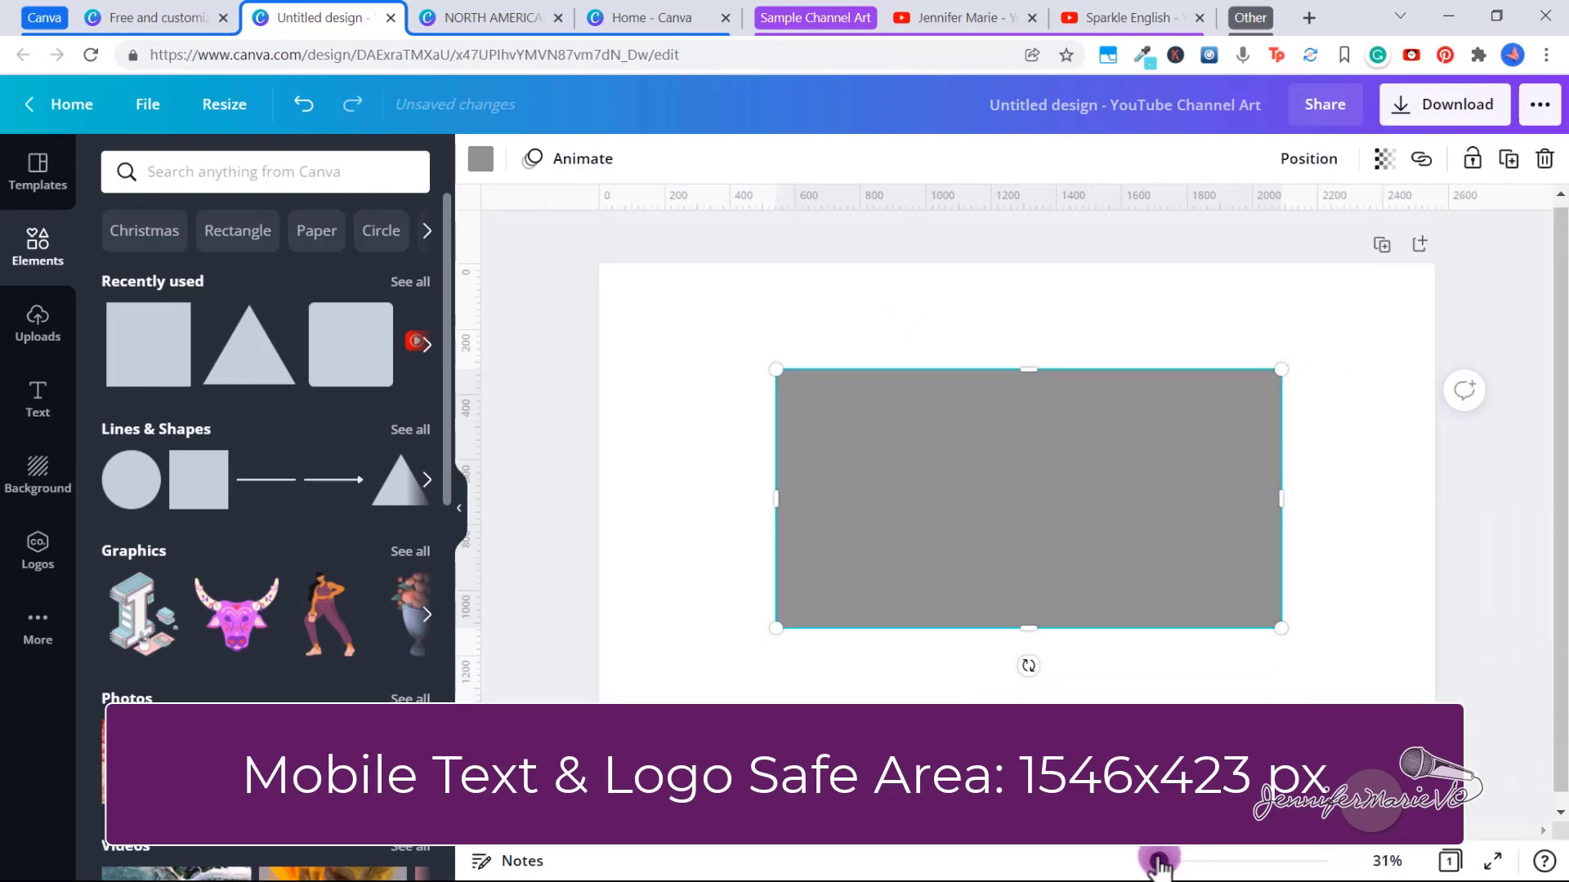
left_click_drag(1026, 625, 1030, 504)
left_click_drag(1158, 861, 1172, 862)
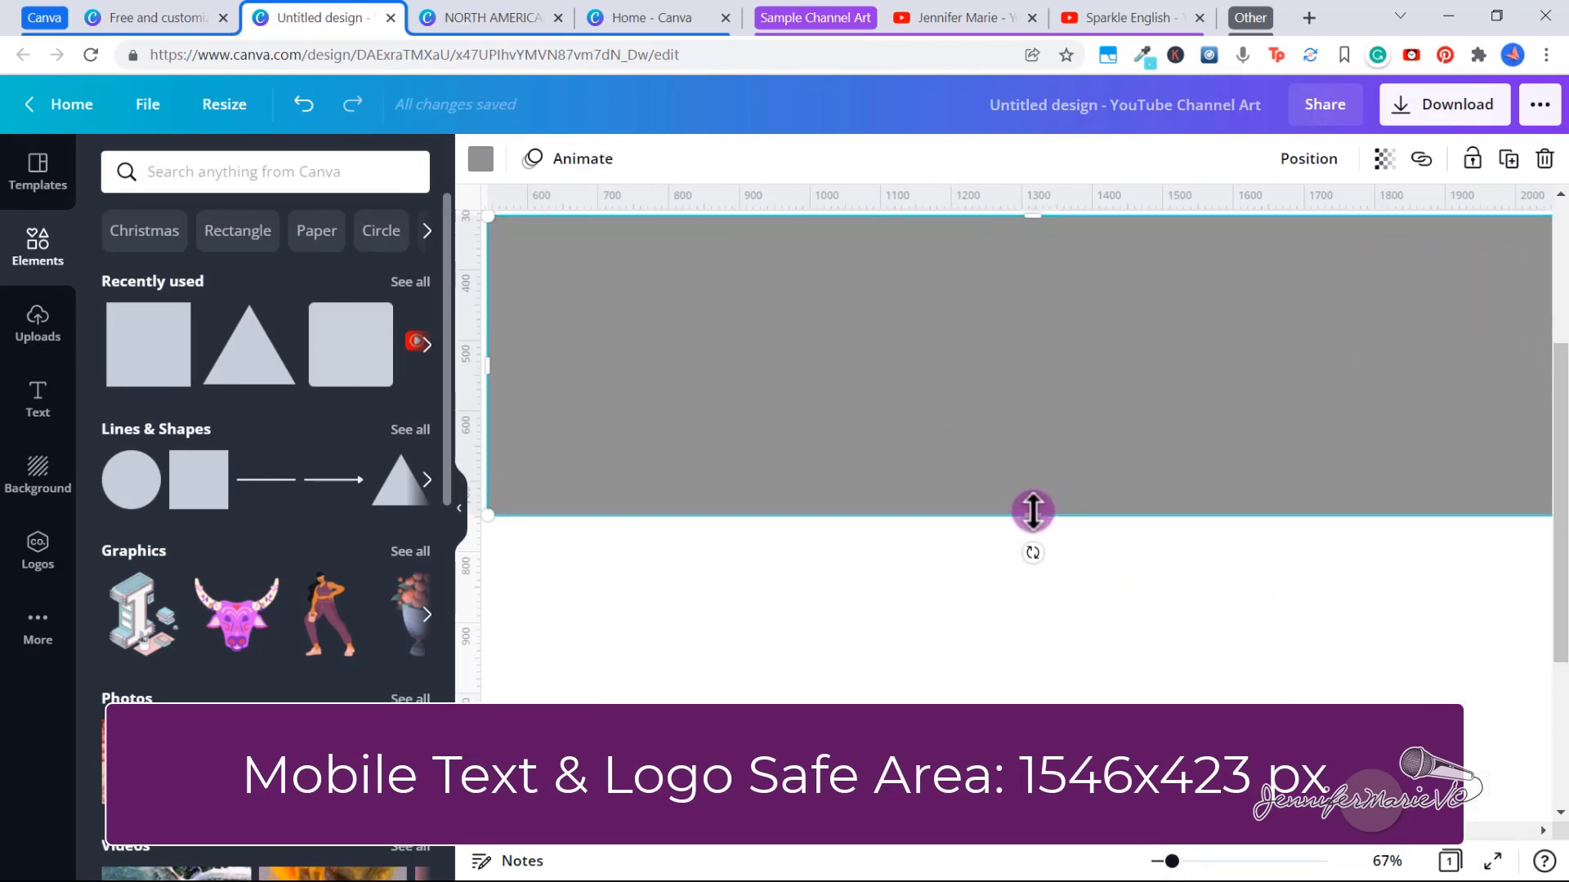
left_click_drag(1032, 515, 1031, 511)
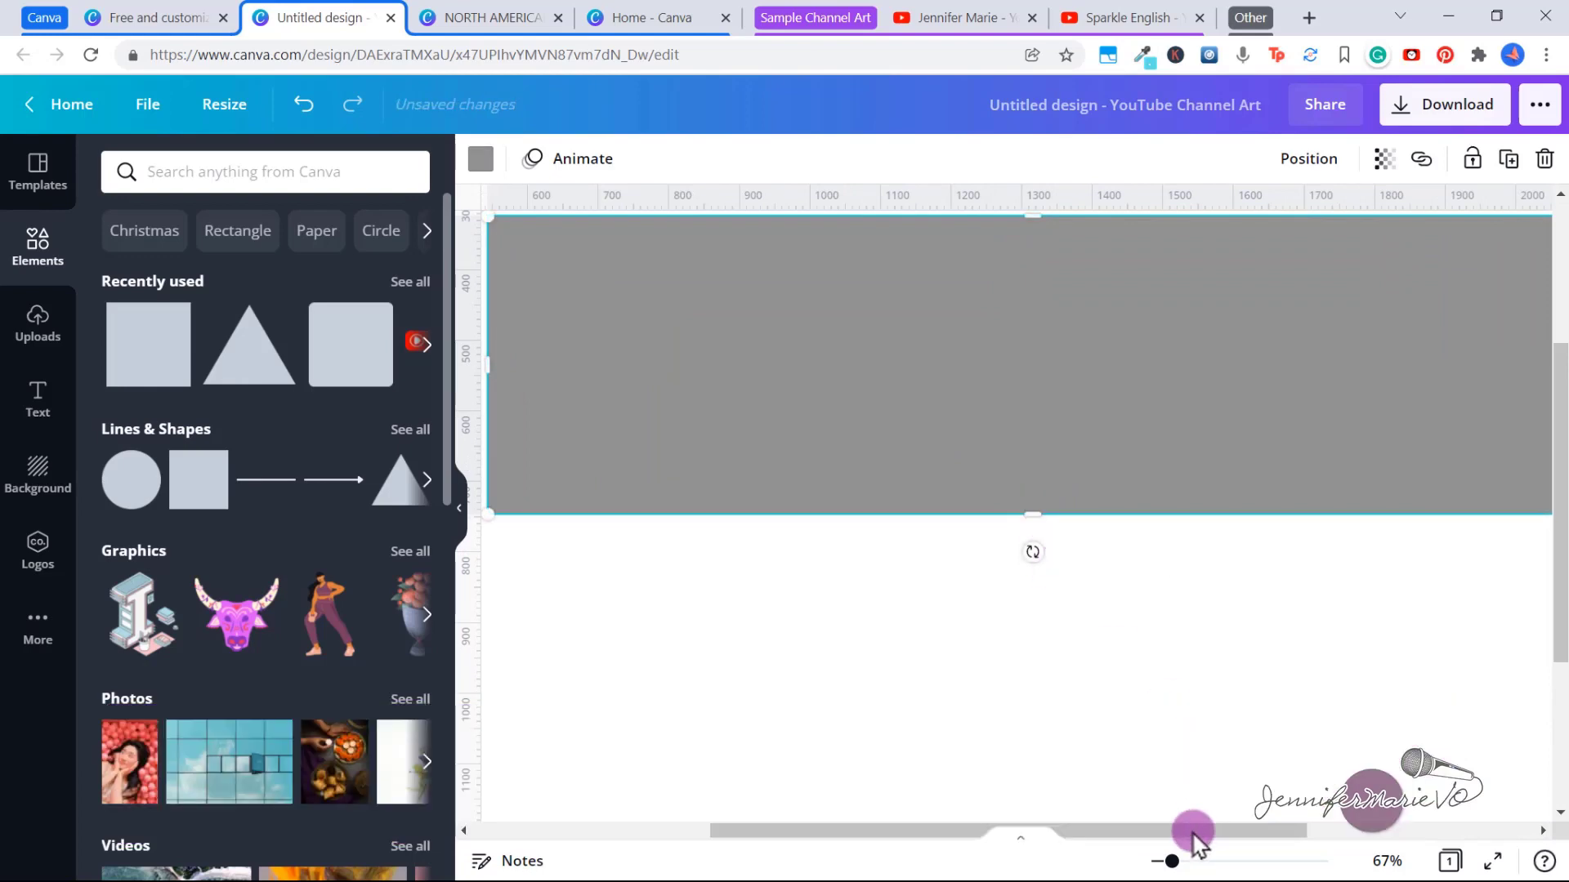
Step: Move the grey rectangle to the exact centre of the canvas
left_click_drag(1172, 862, 1160, 862)
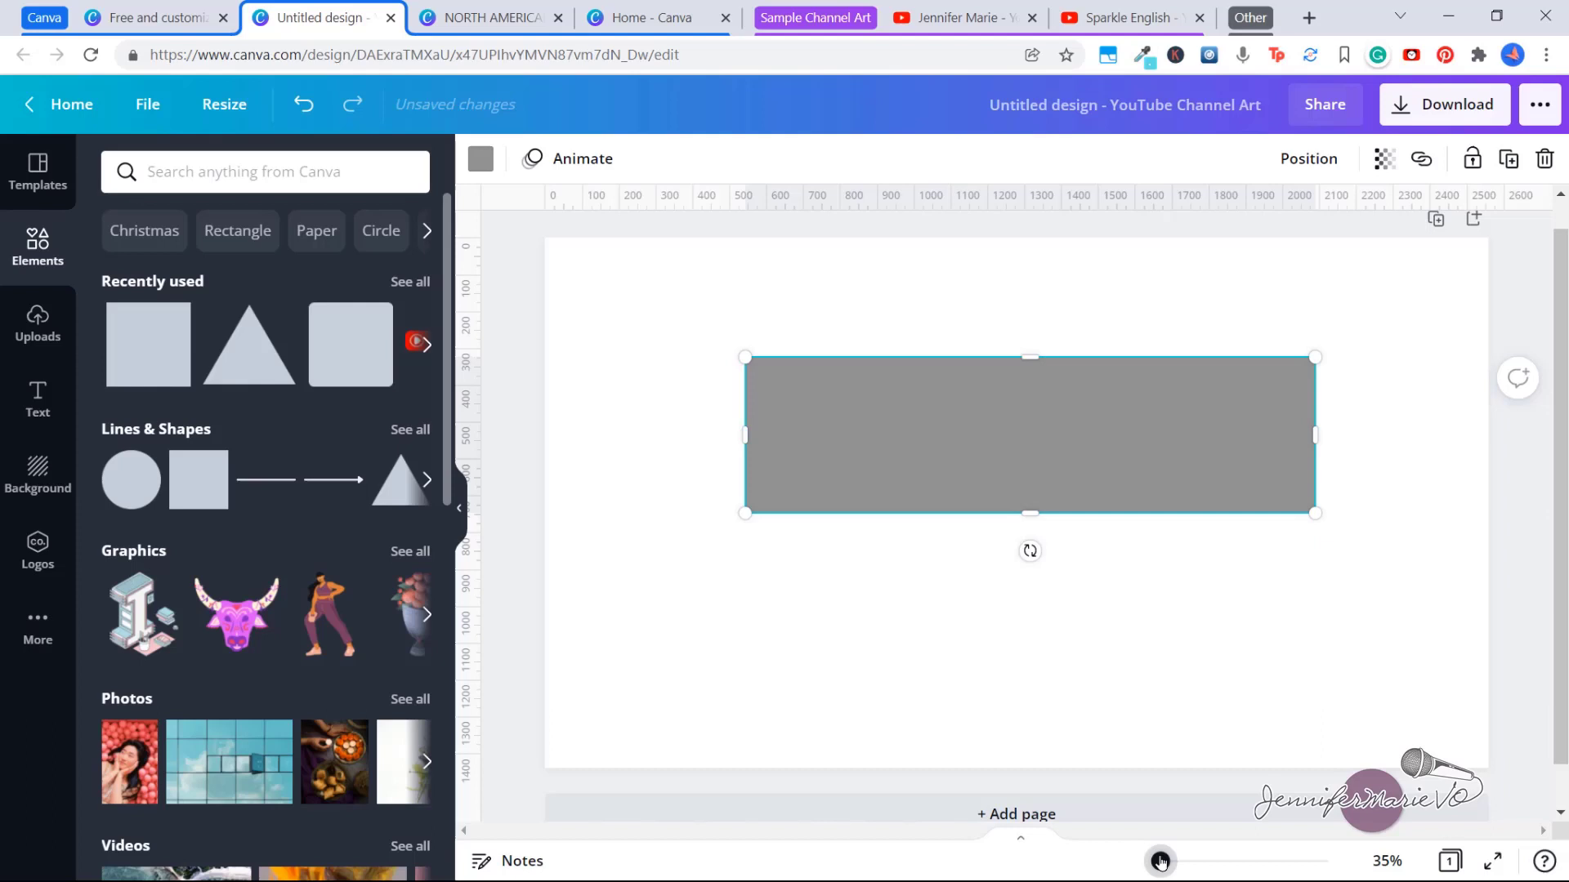
left_click(1102, 427)
left_click_drag(1085, 423, 1074, 486)
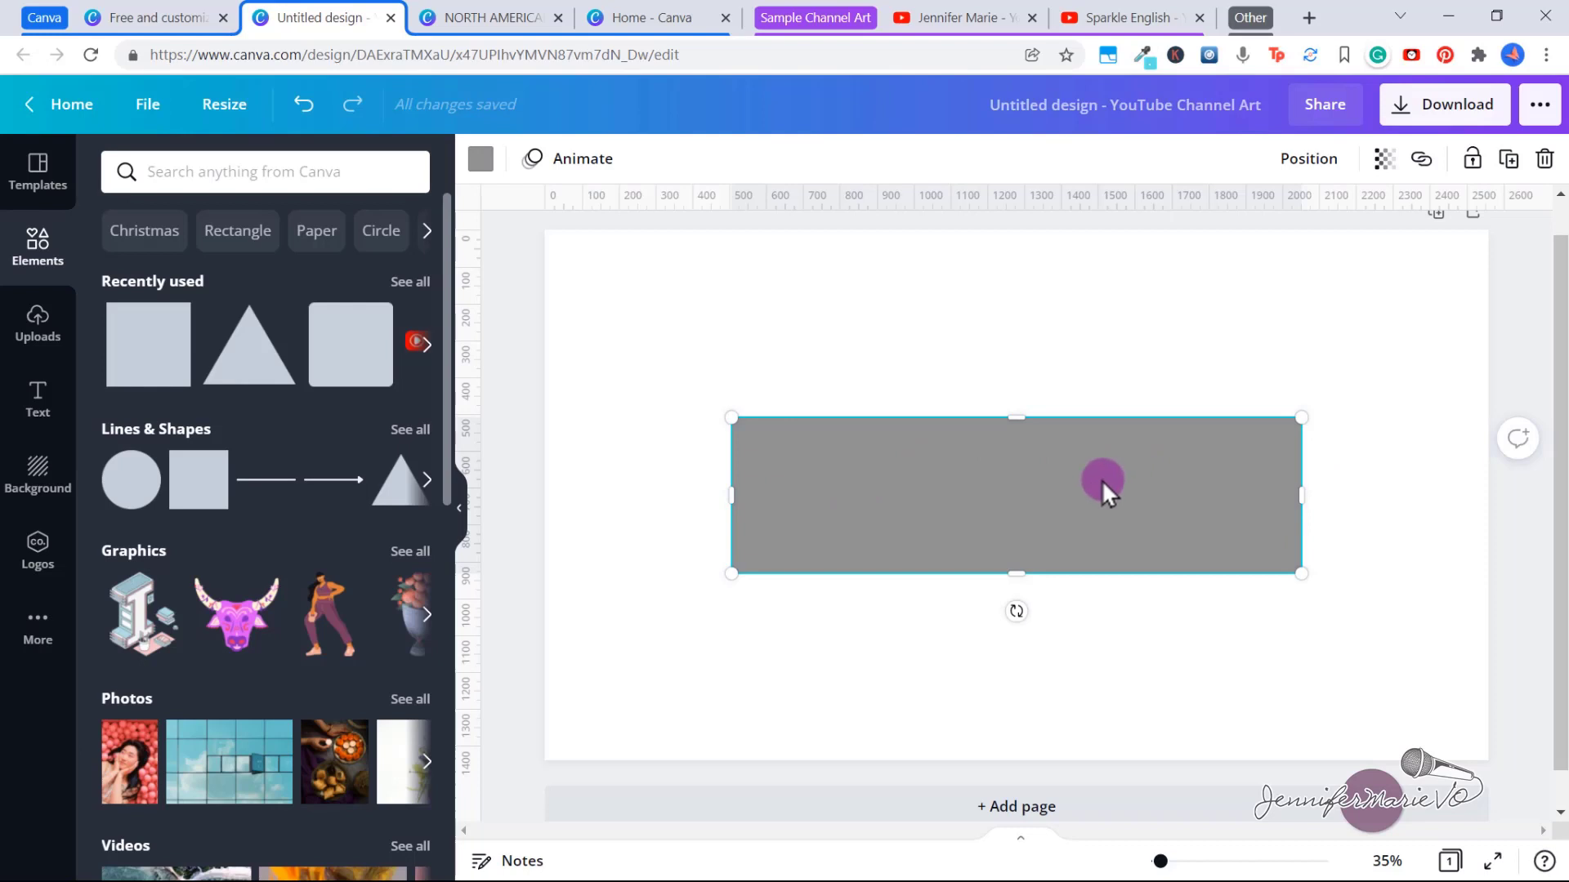
key("Escape")
Step: Change the centred rectangle's fill to the light turquoise default color and deselect it
left_click(989, 447)
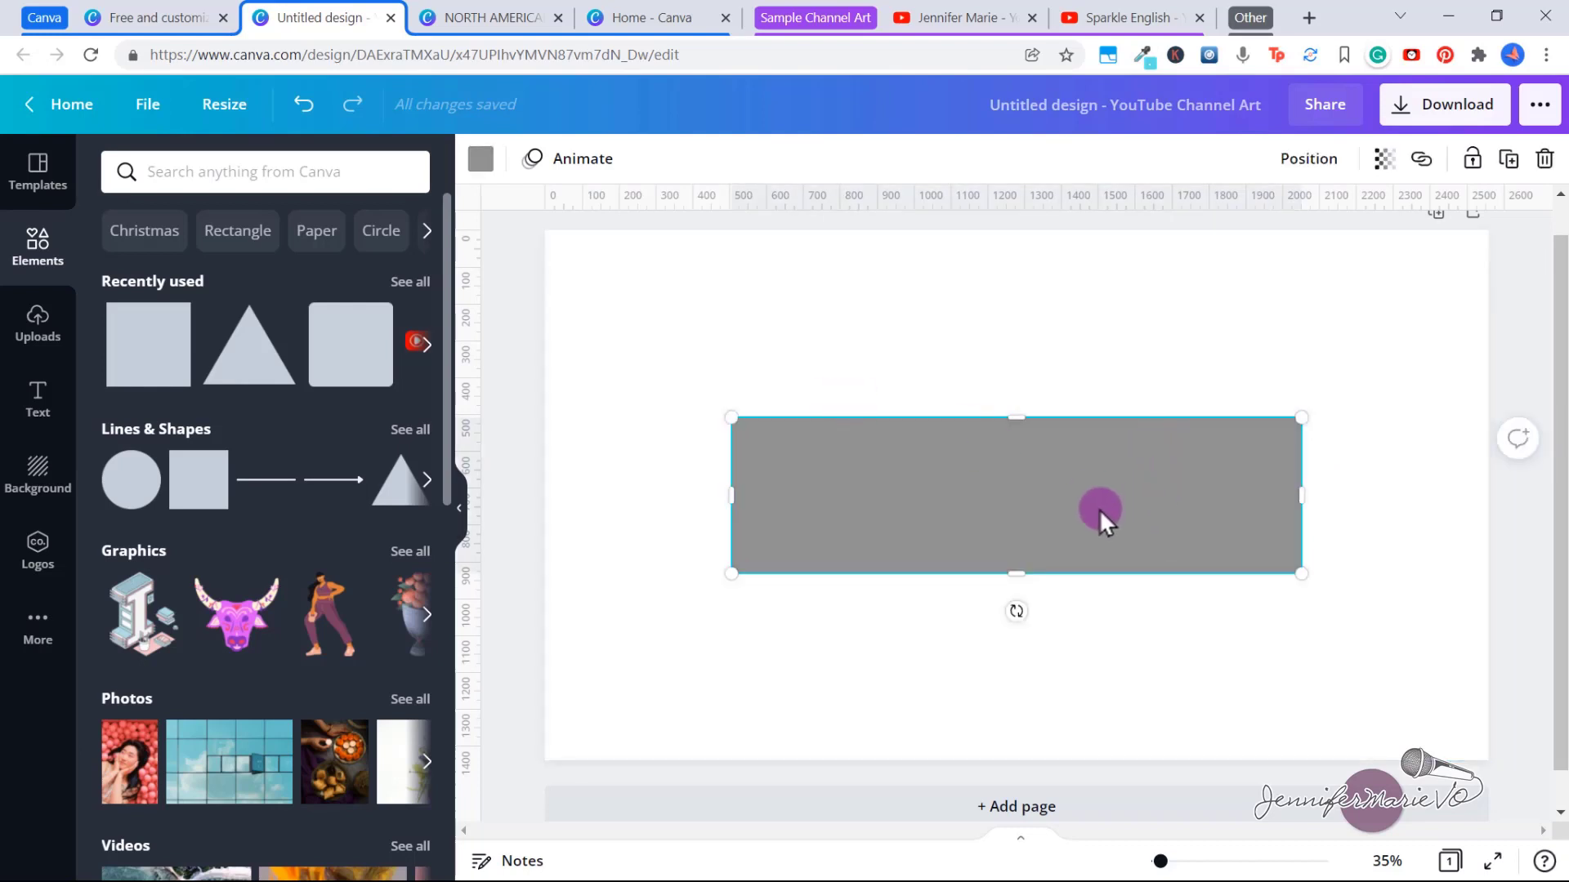
left_click(480, 160)
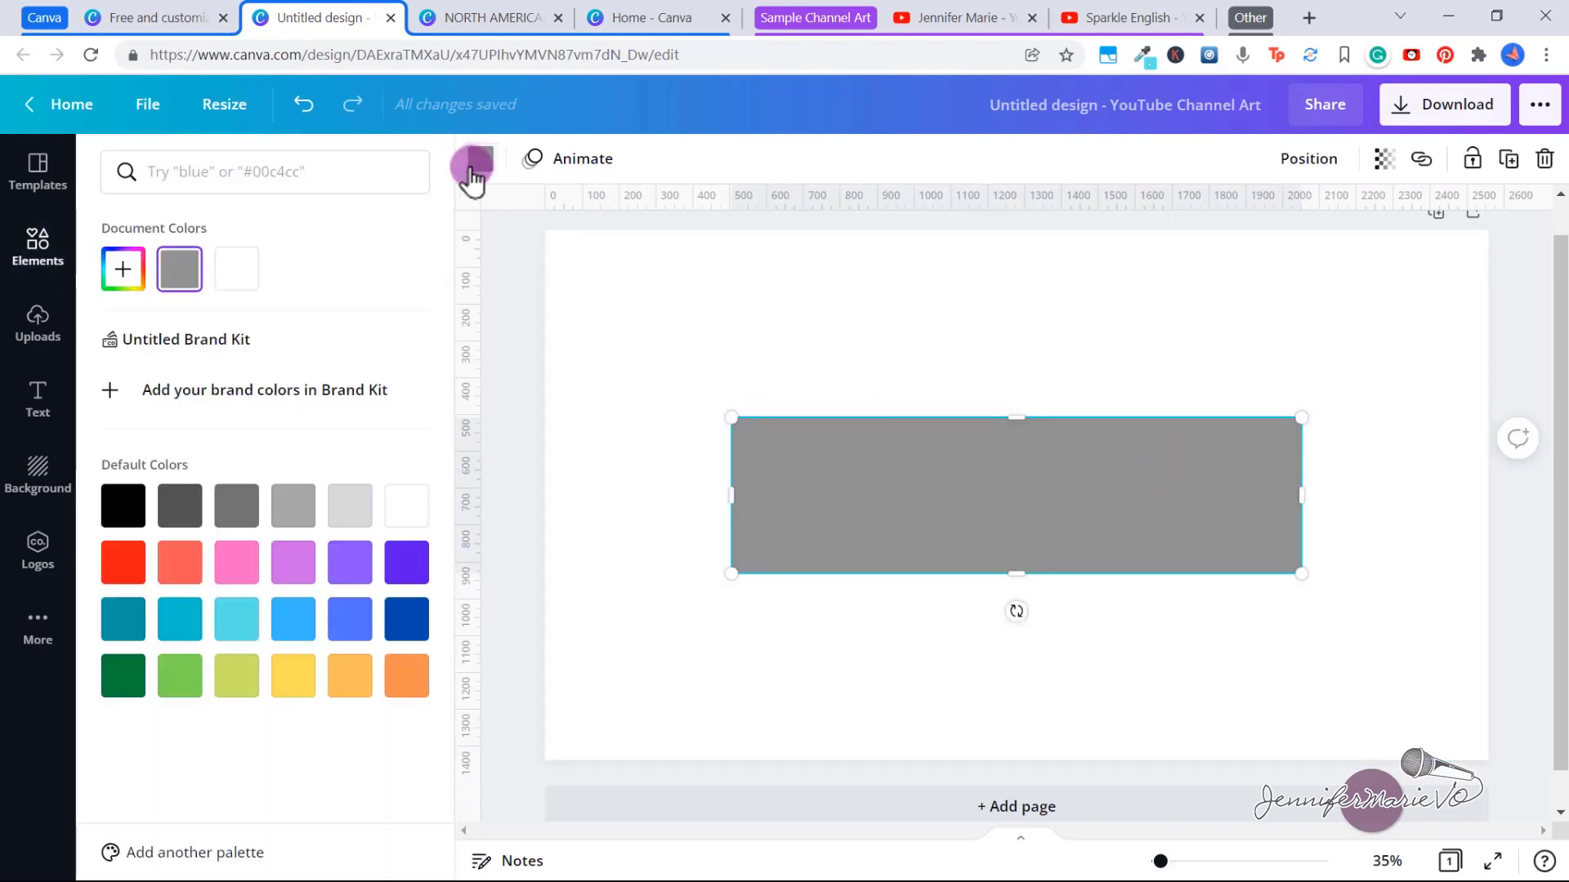
left_click(239, 618)
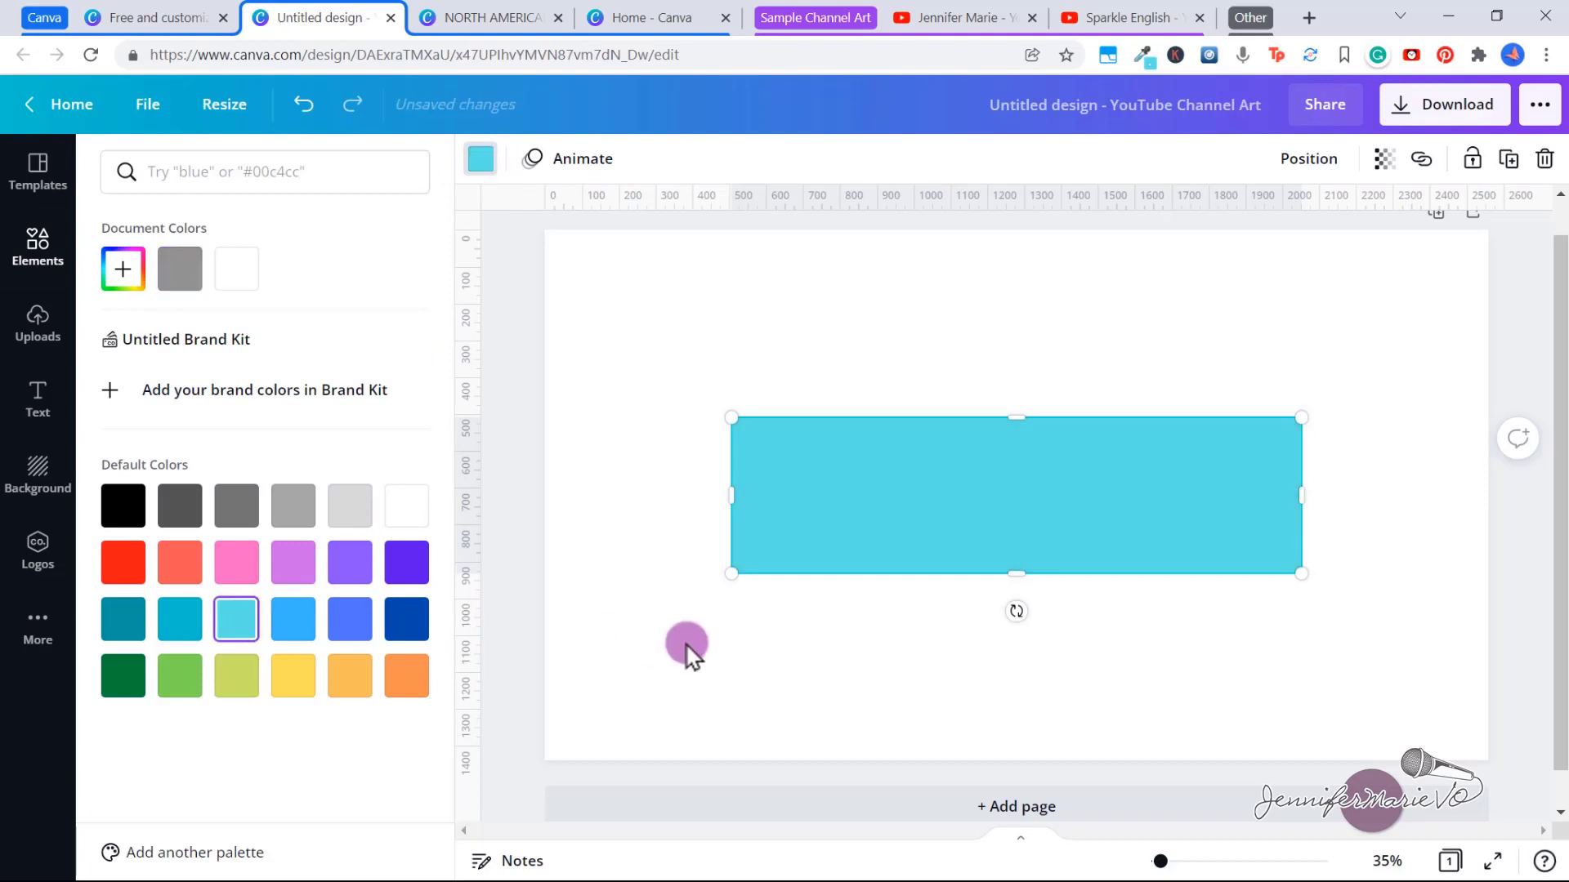
left_click(812, 645)
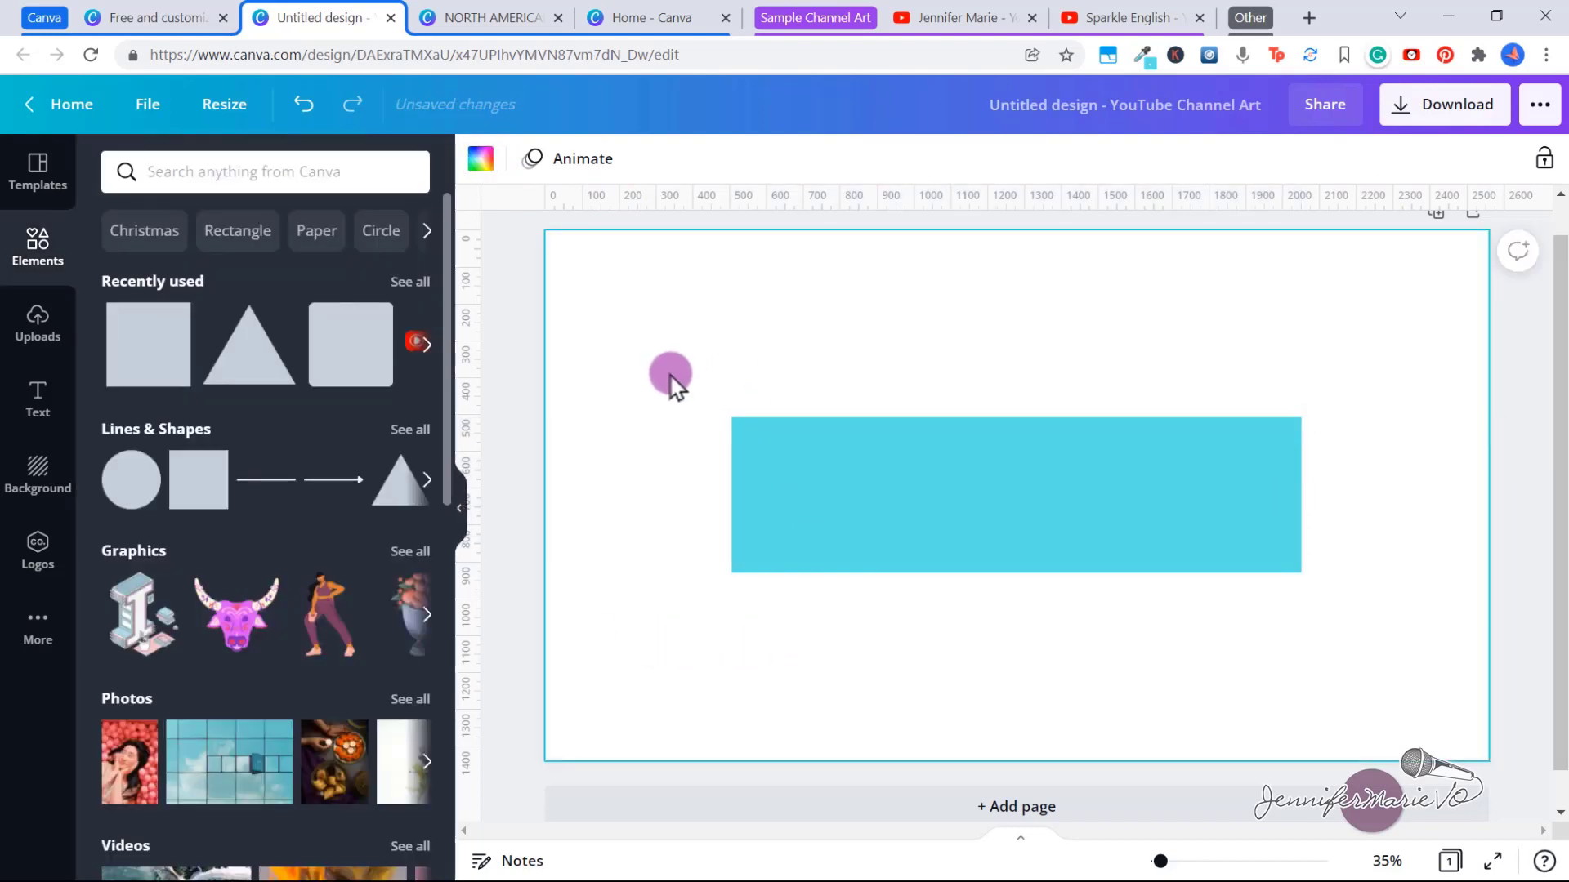
Step: Add a second square shape and fill it with the bright blue default color
left_click(145, 353)
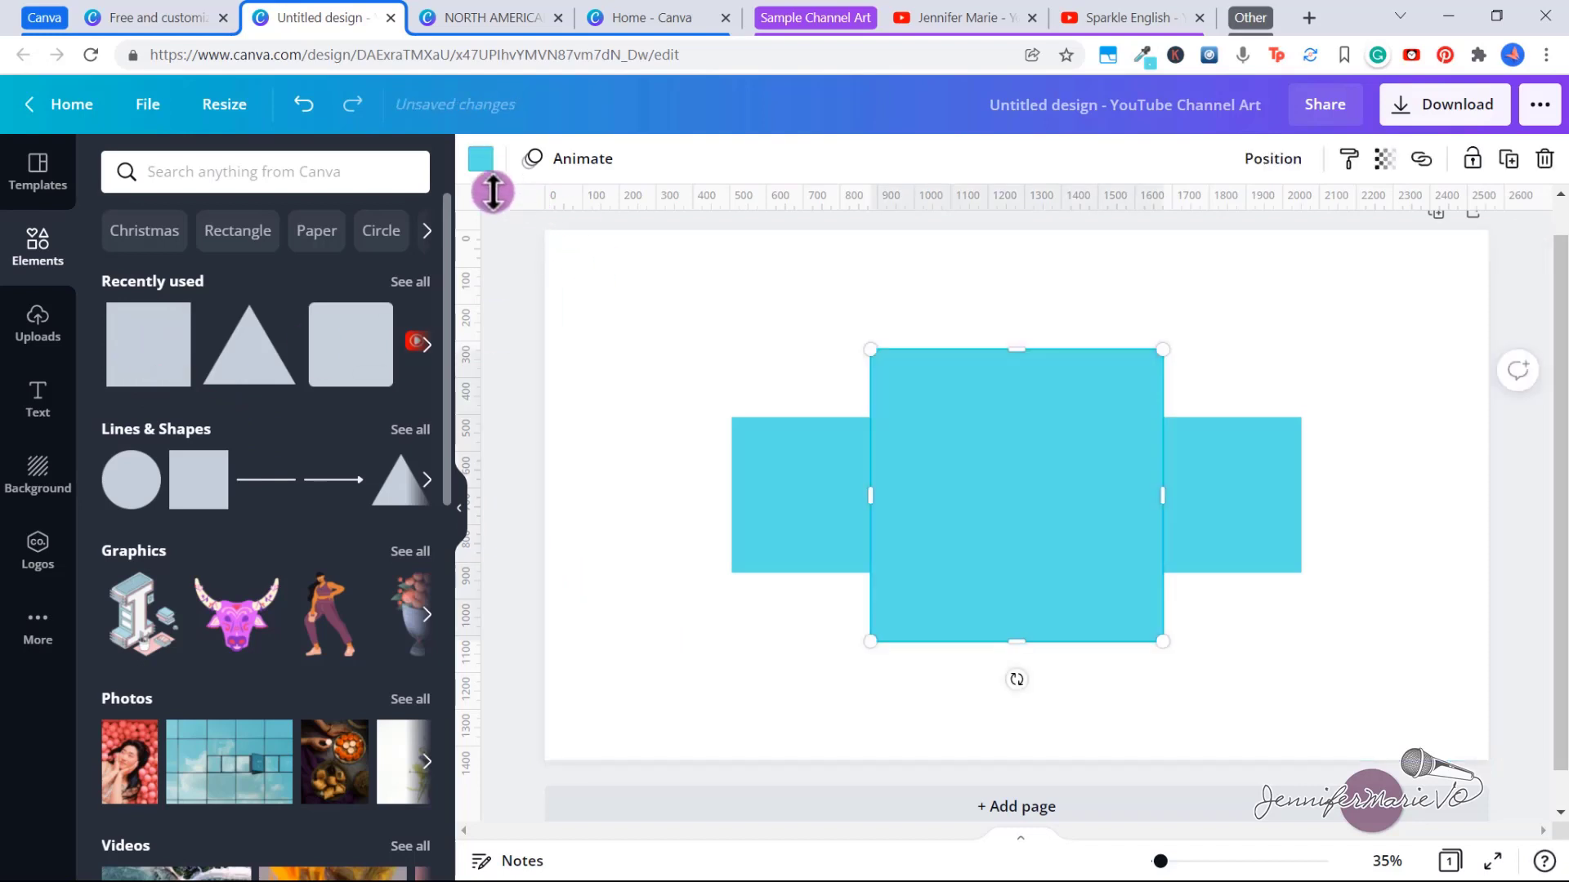
left_click(481, 160)
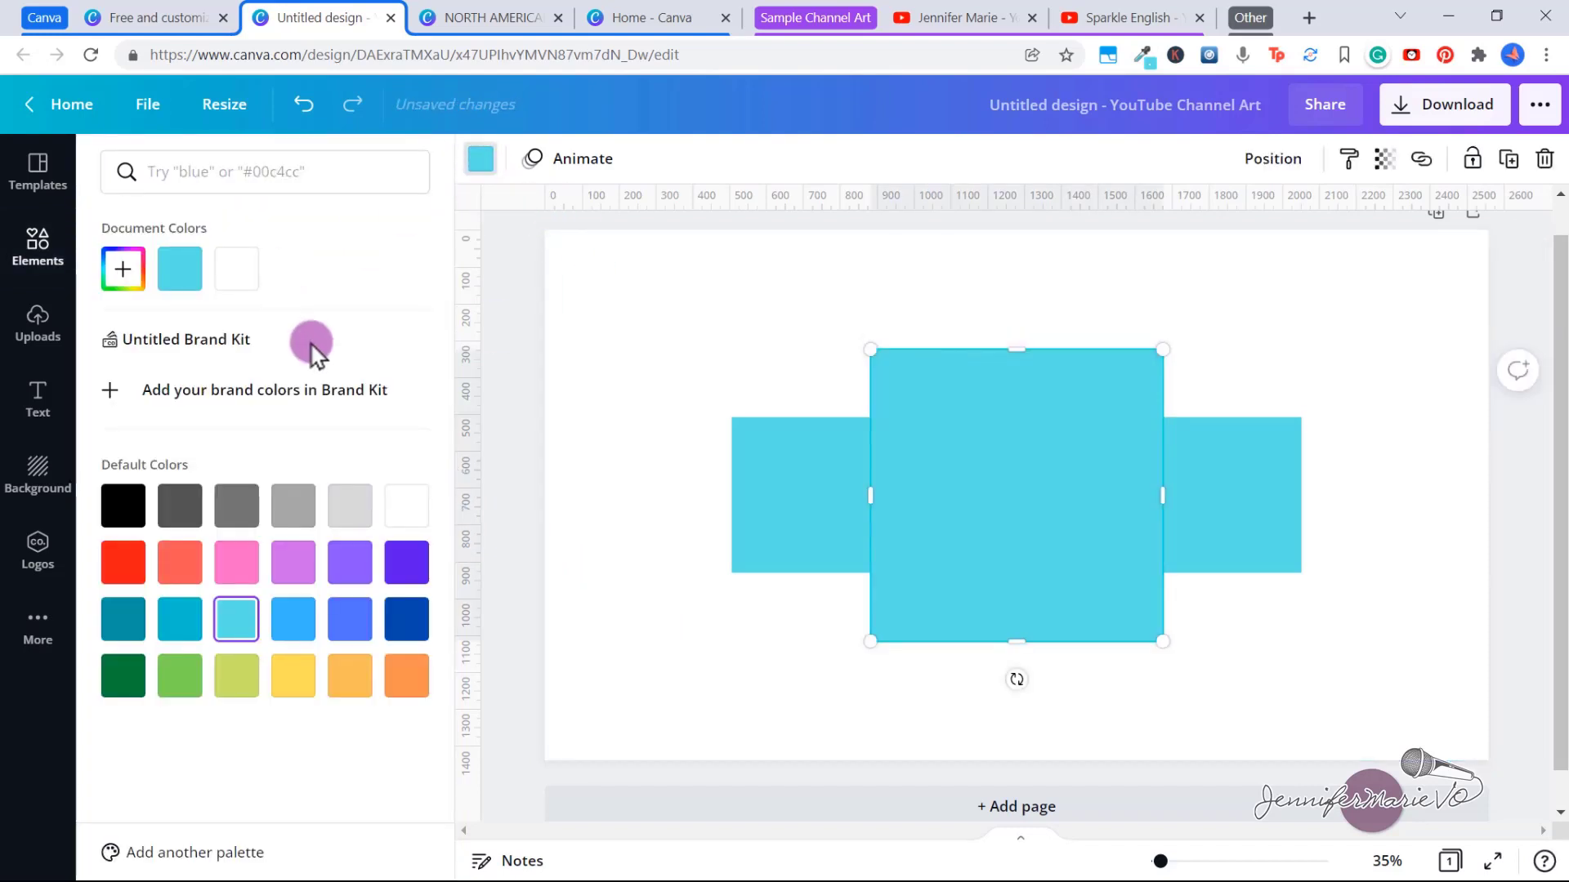
left_click(291, 629)
Step: Resize the blue square to the 1855 x 423 px tablet safe area and centre it over the turquoise rectangle
left_click_drag(963, 526, 834, 572)
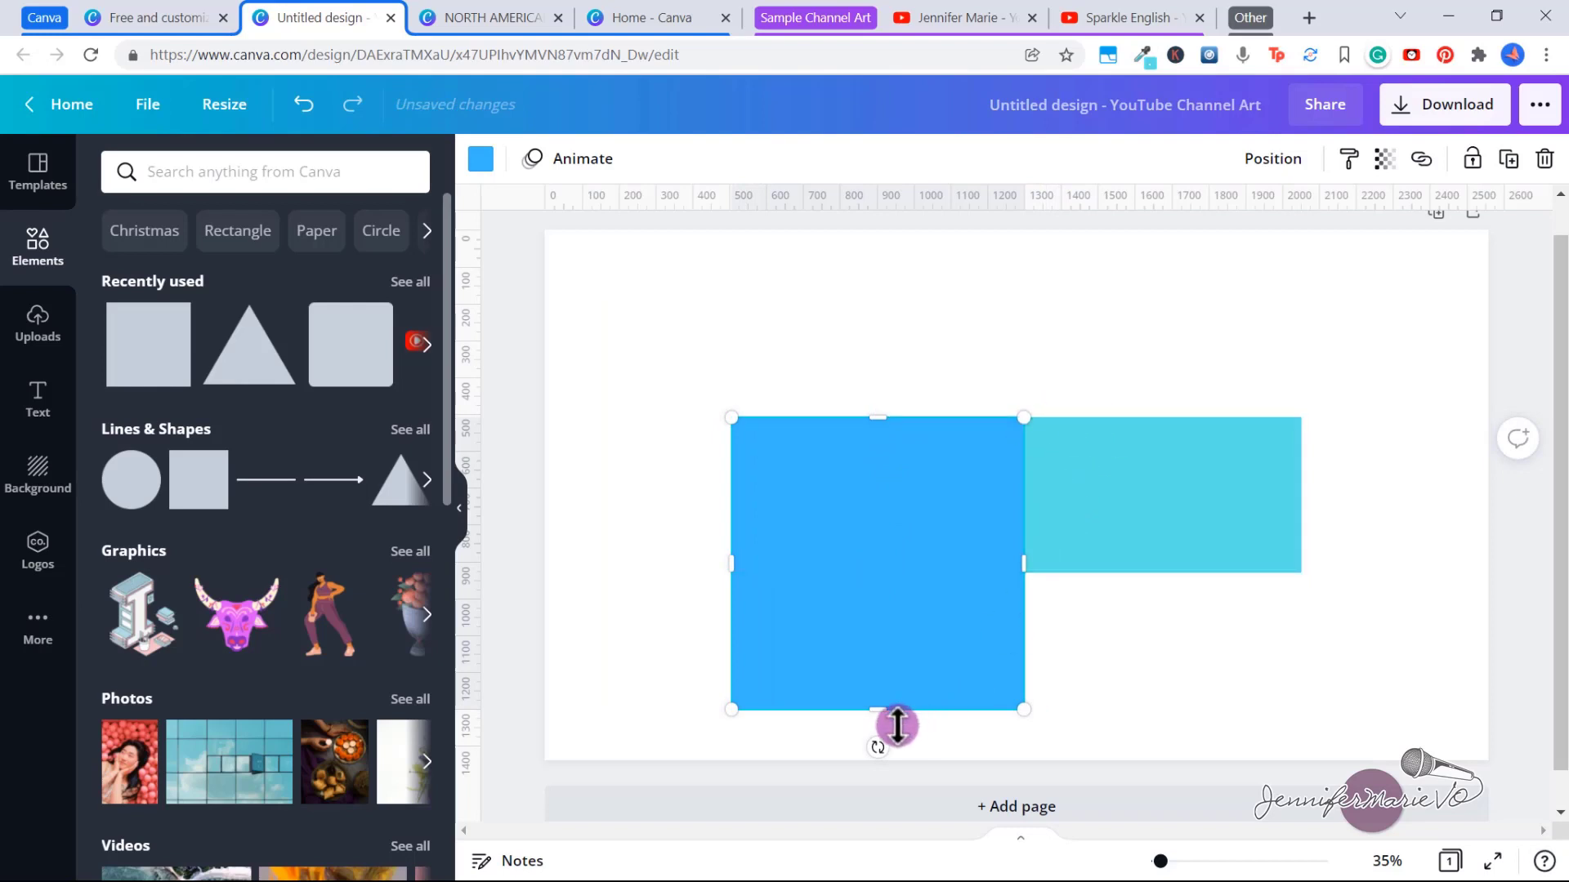
left_click_drag(879, 709, 879, 578)
left_click_drag(893, 512, 837, 514)
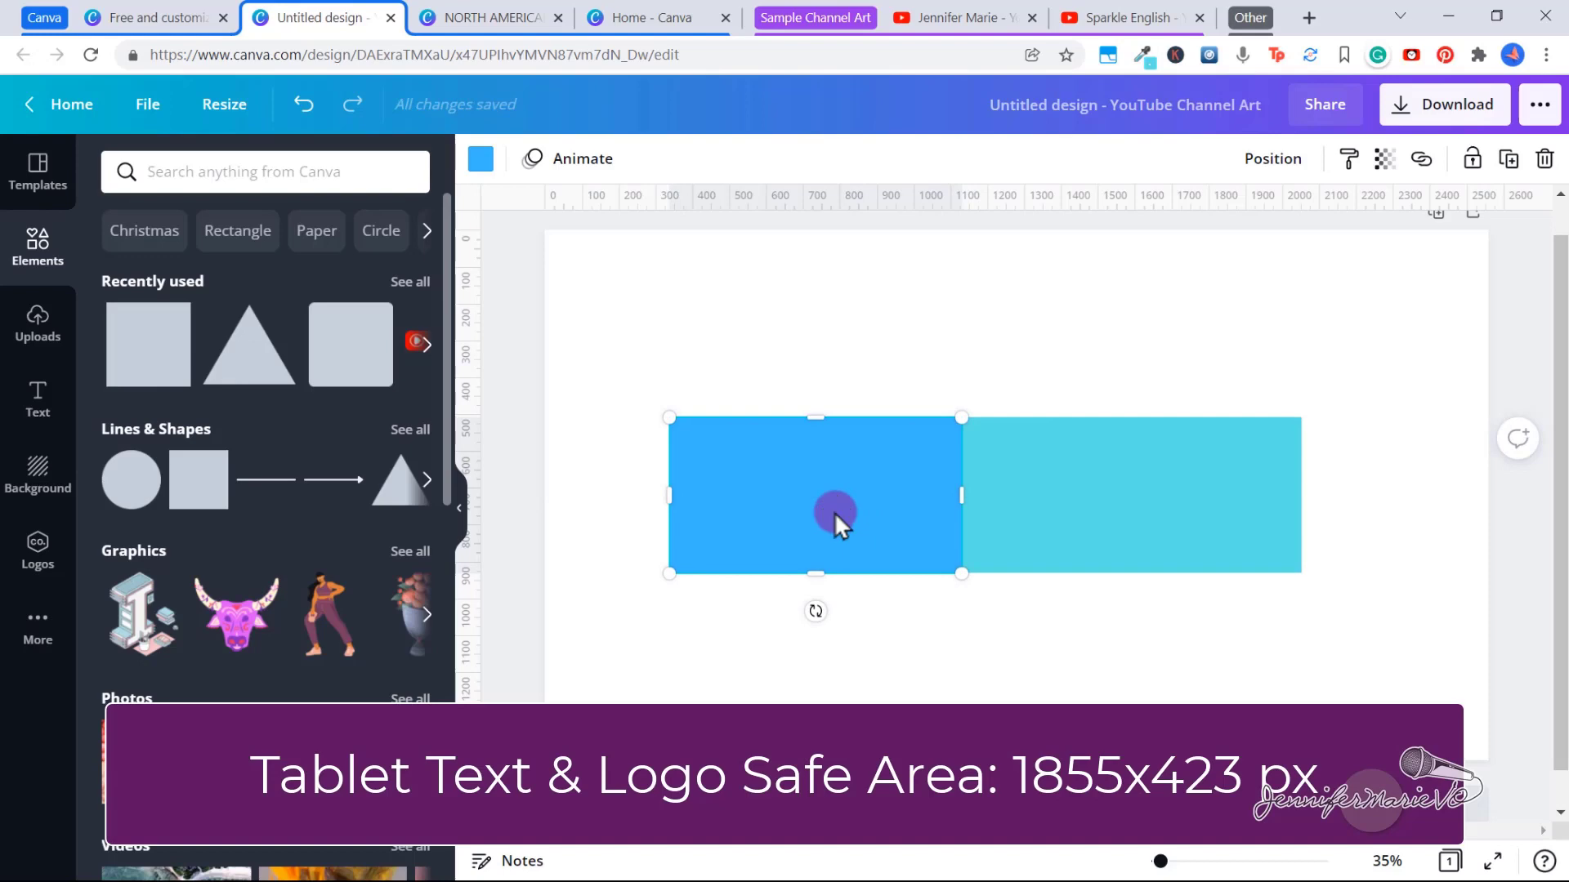
left_click_drag(962, 493, 1357, 496)
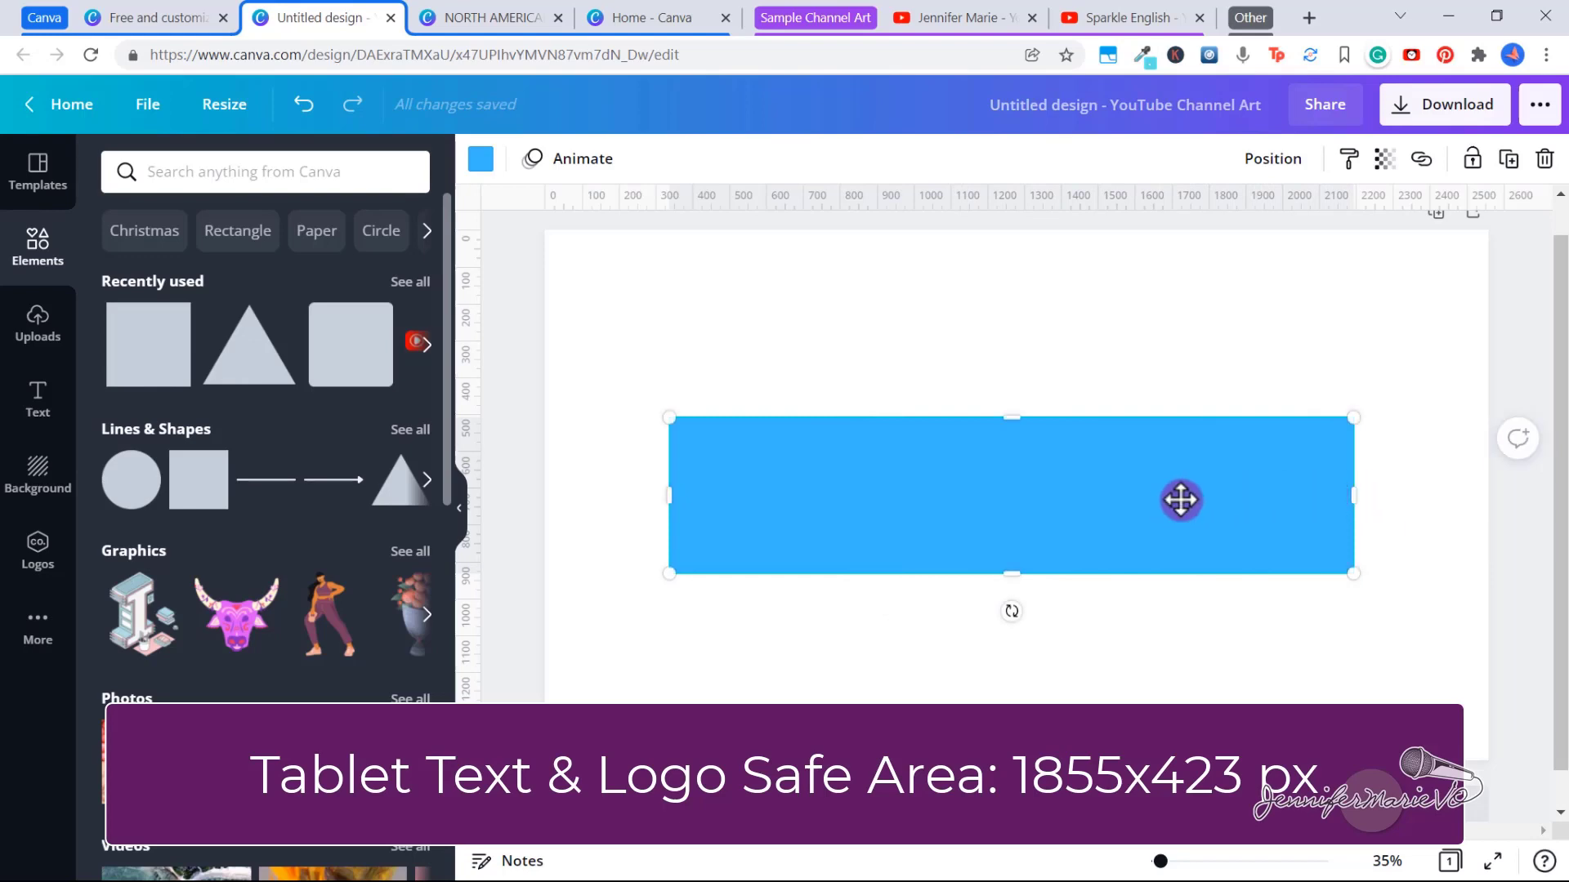
left_click_drag(1185, 501, 1181, 500)
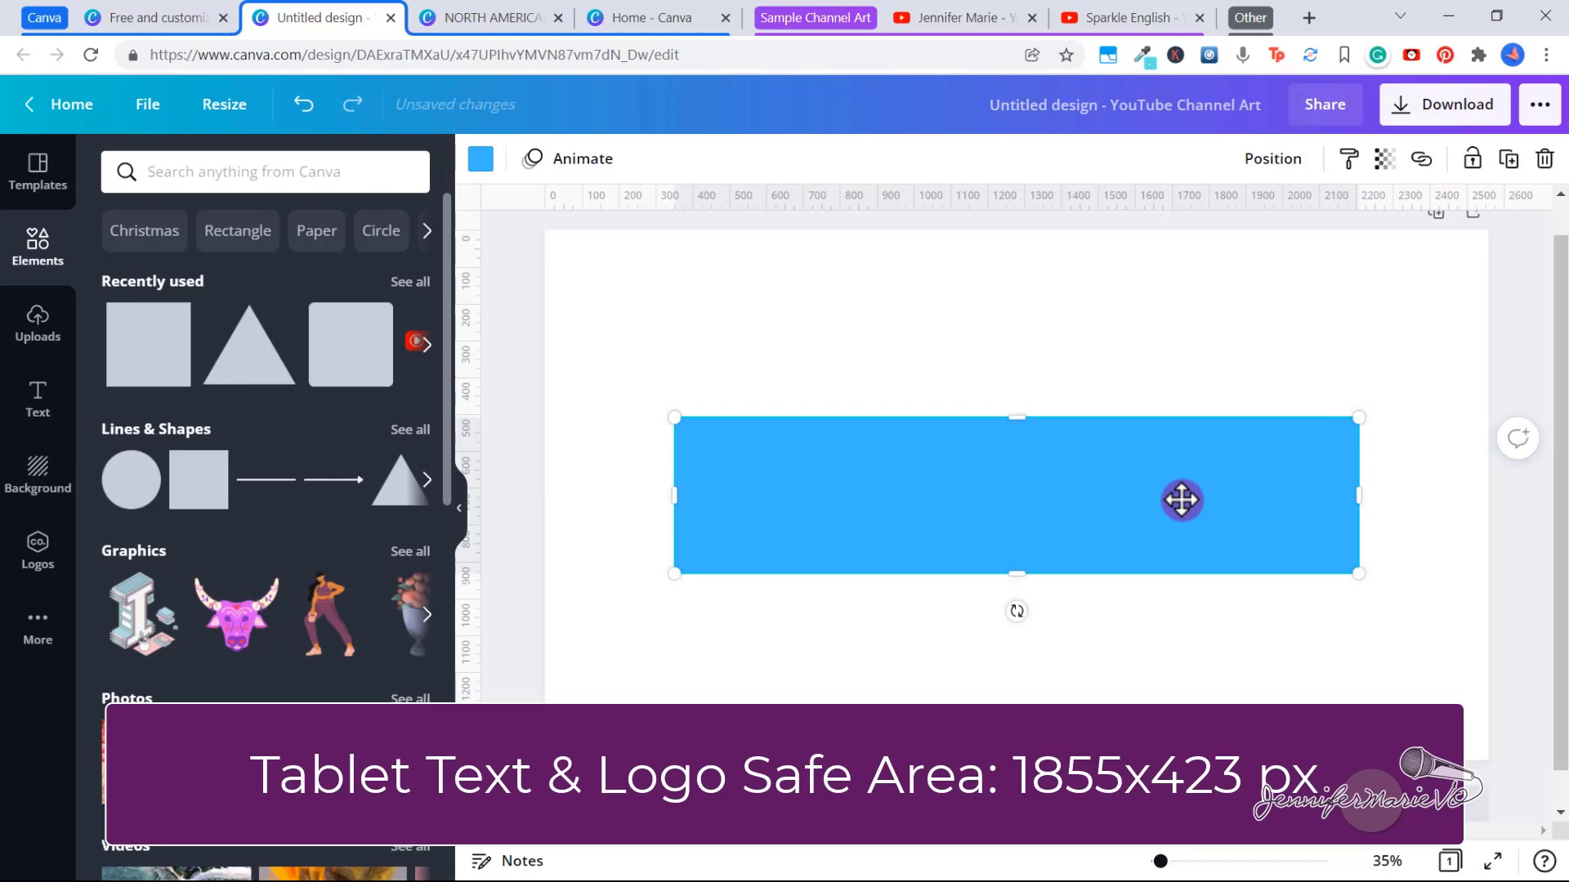
Step: Send the blue rectangle to the back, behind the turquoise one
right_click(1181, 500)
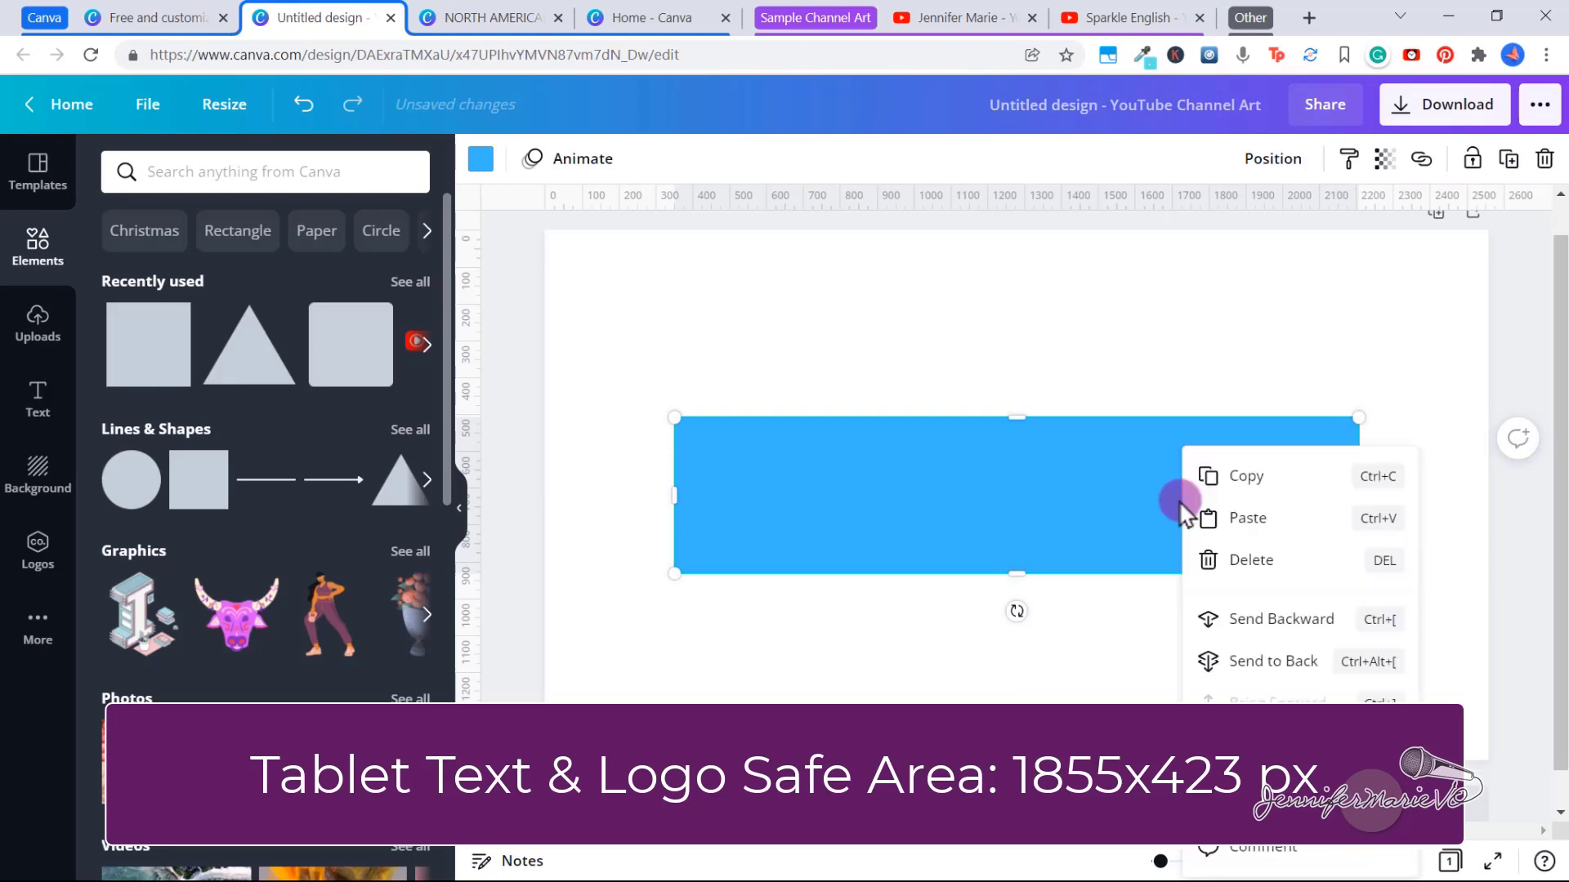
left_click(1226, 662)
left_click(1225, 655)
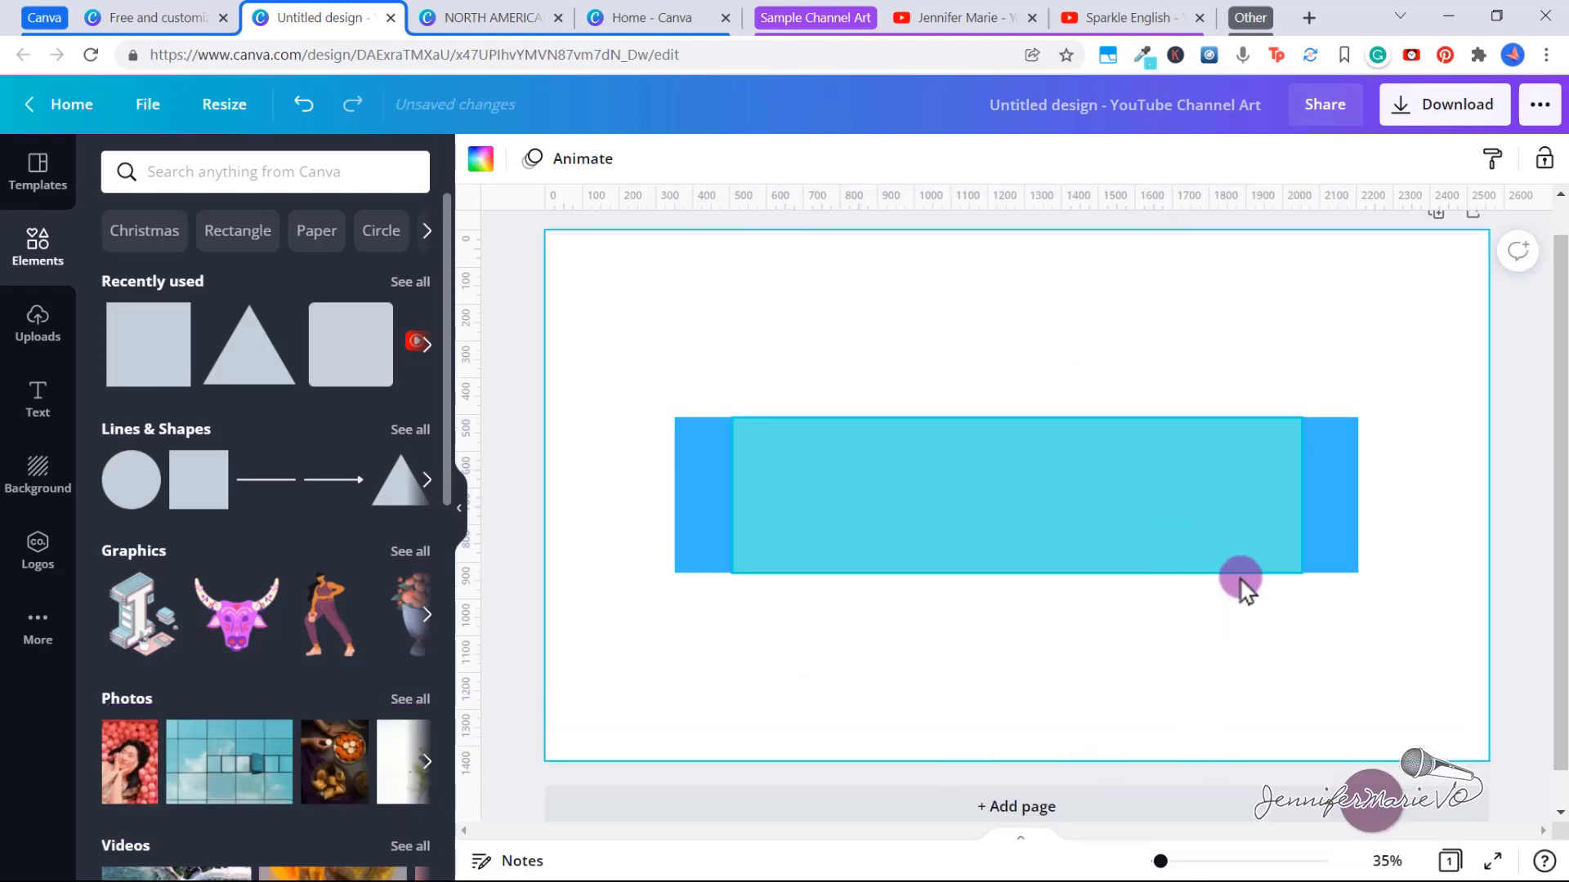
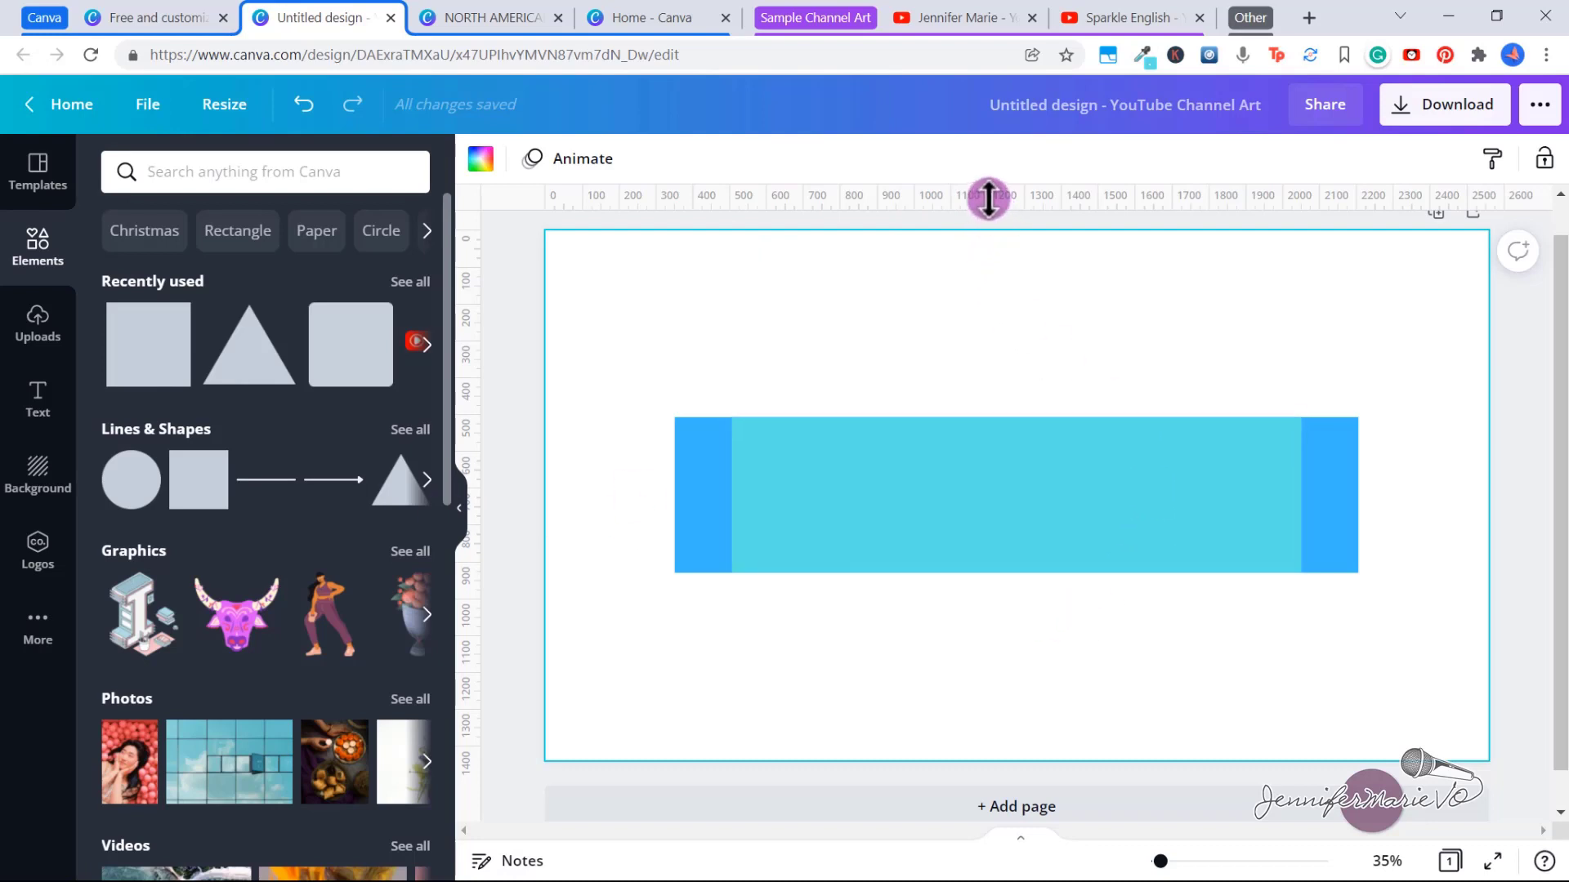
Step: Add ruler guides along the rectangles' shared upper and lower edges and at the side edges of both the turquoise and blue rectangles
left_click_drag(987, 197, 985, 417)
left_click_drag(970, 199, 995, 574)
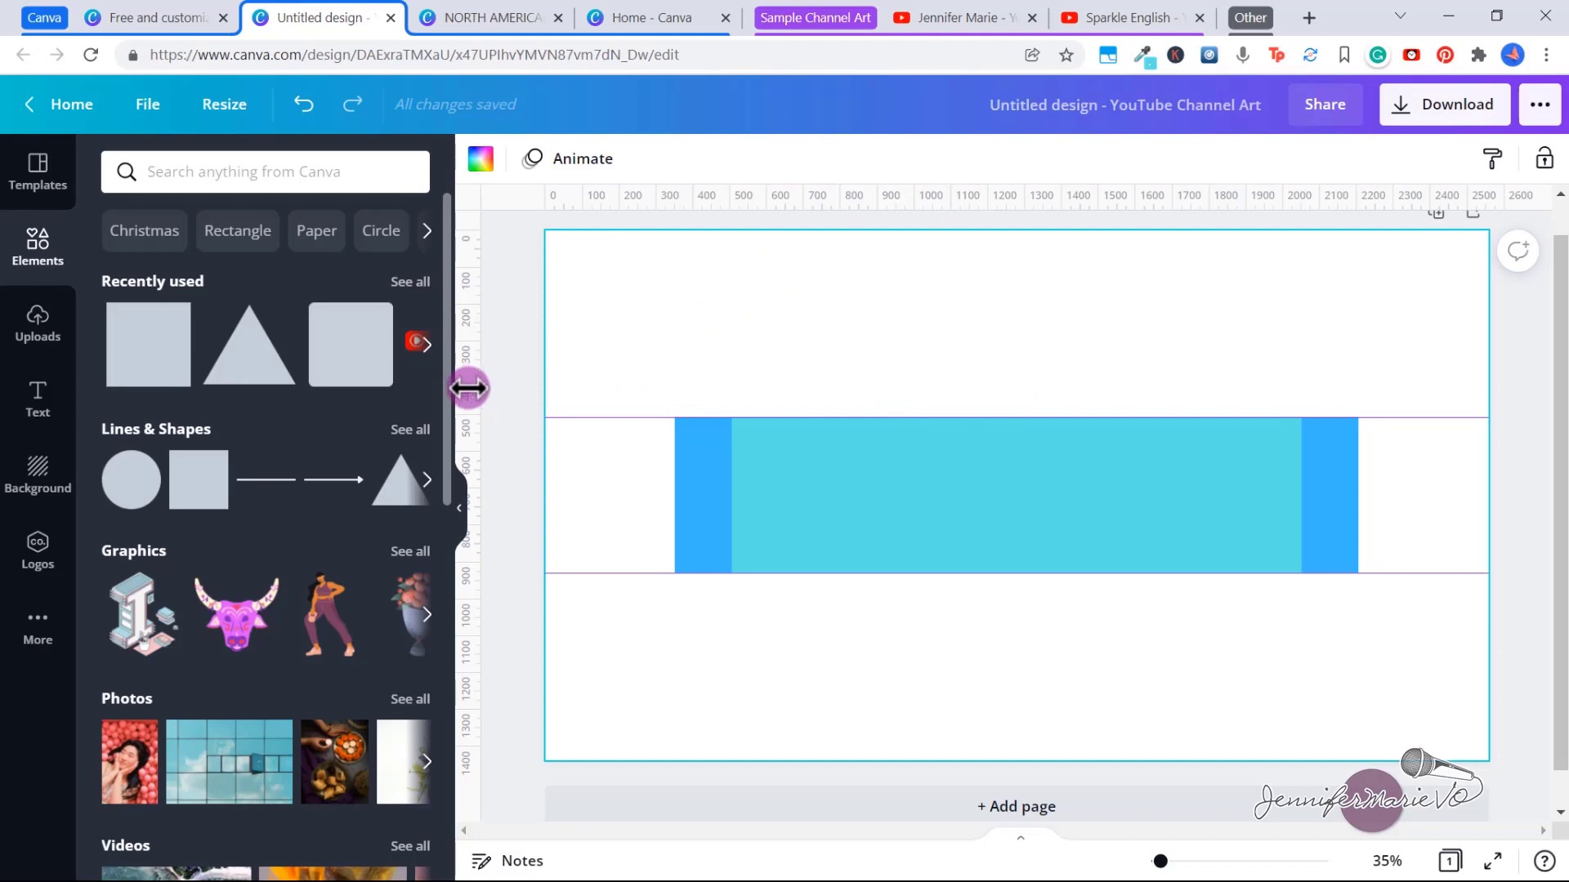
left_click_drag(468, 388, 727, 409)
left_click_drag(469, 365, 675, 392)
left_click_drag(473, 378, 1361, 448)
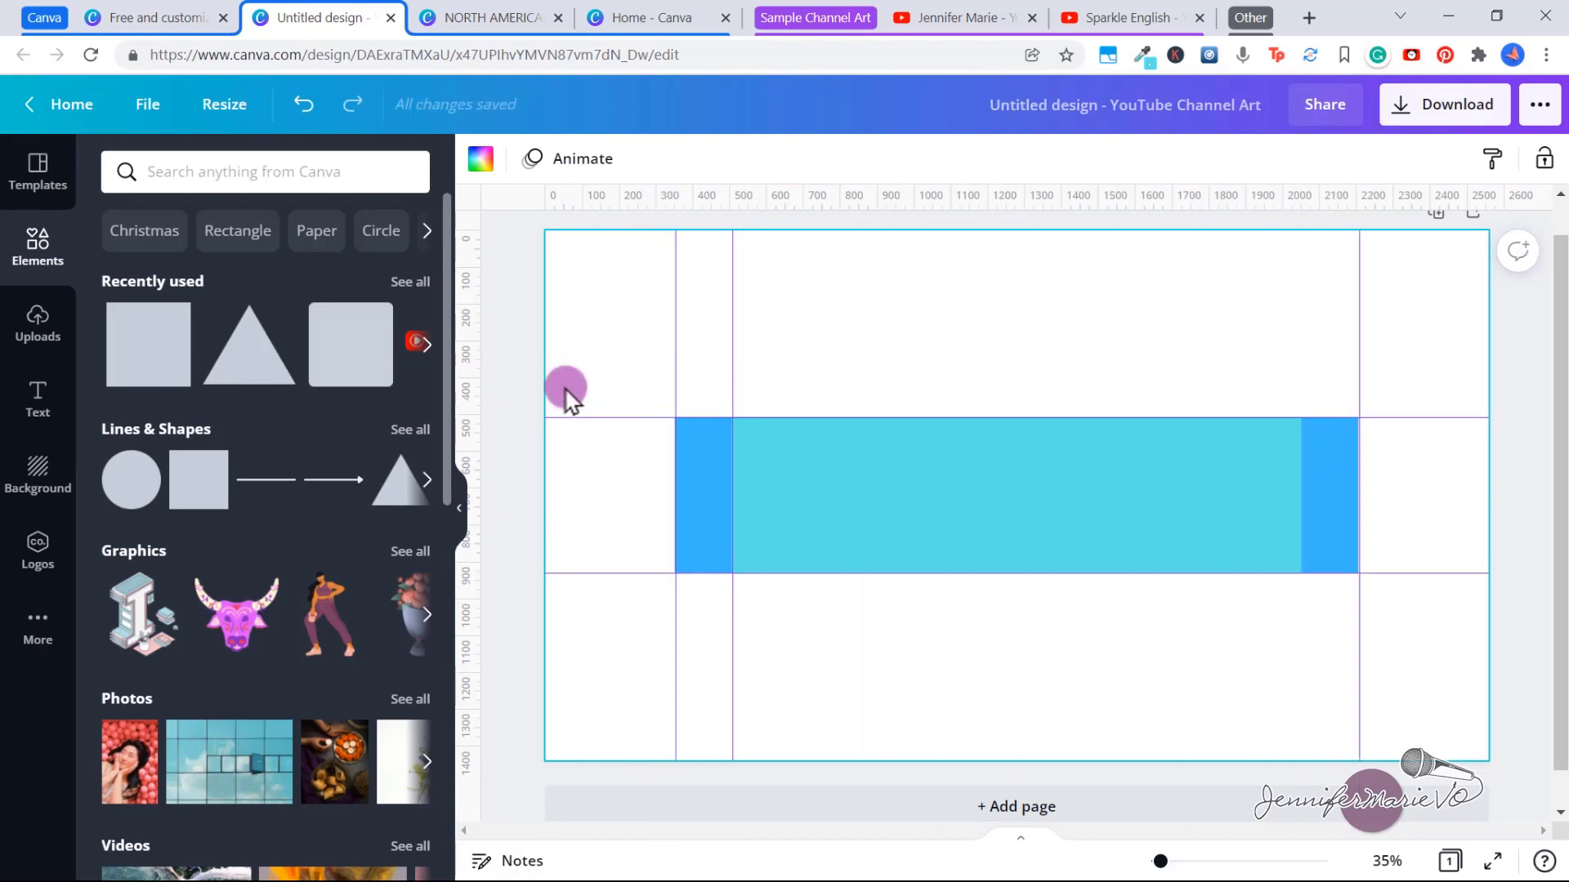
left_click_drag(470, 365, 1298, 434)
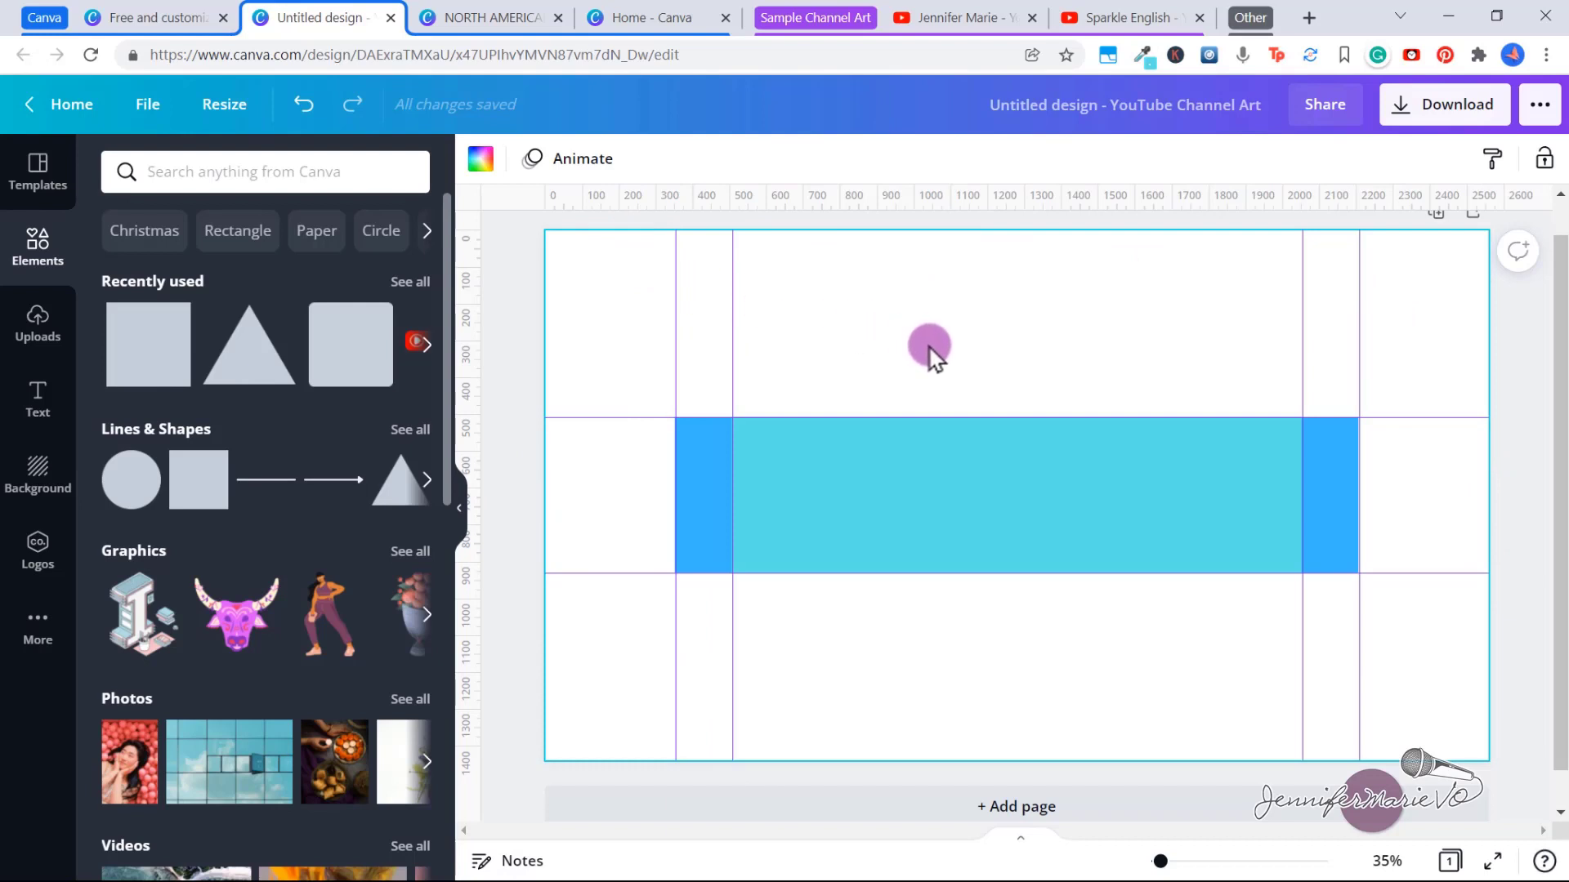
left_click(917, 451)
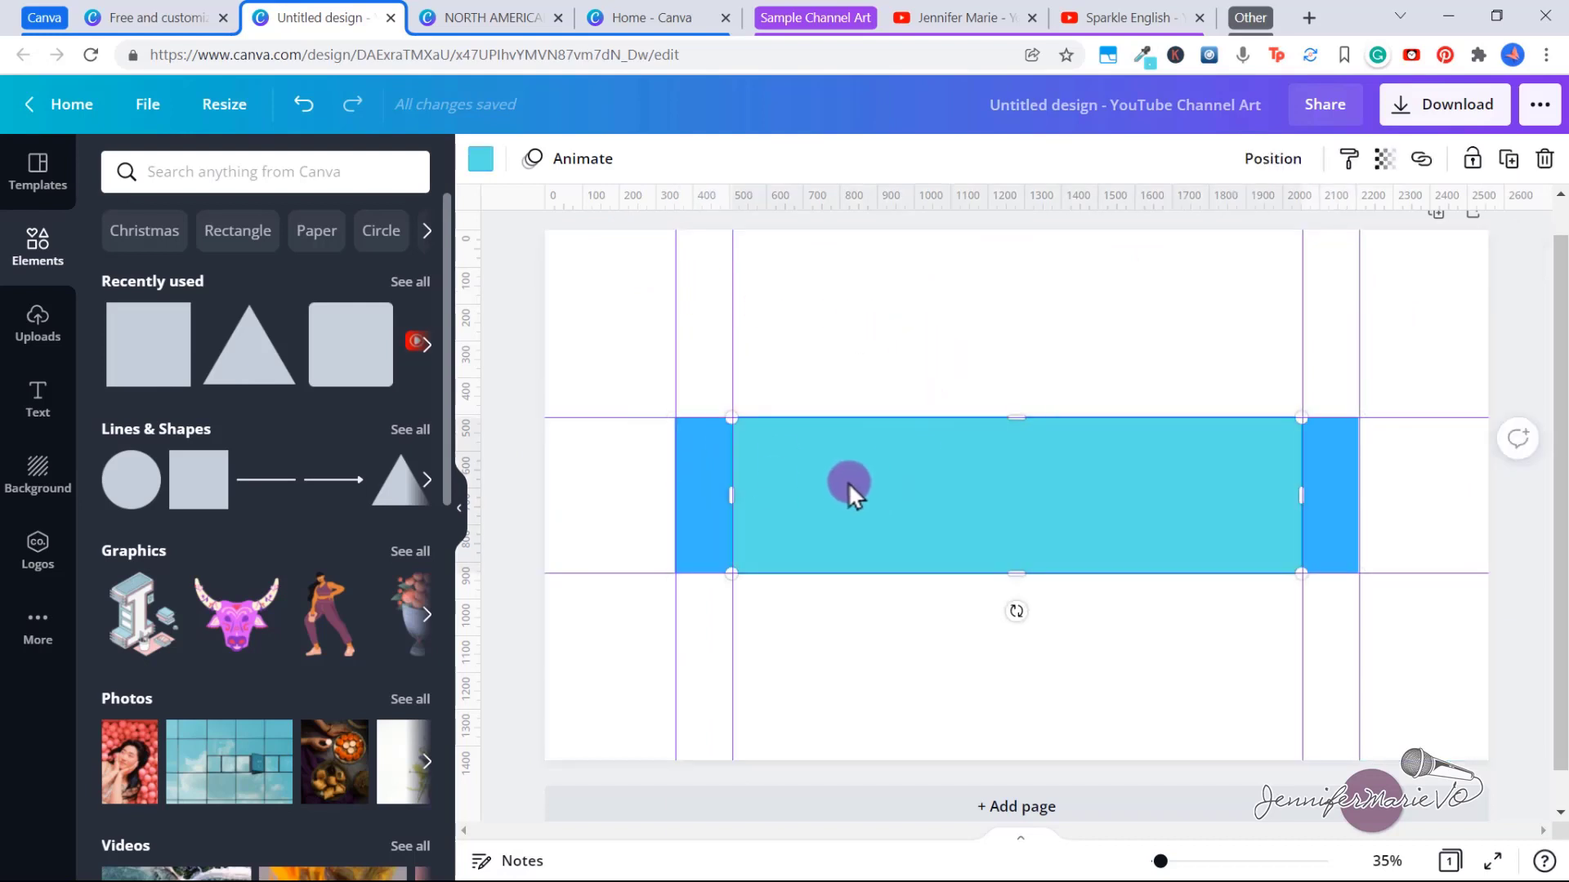
left_click(1332, 478)
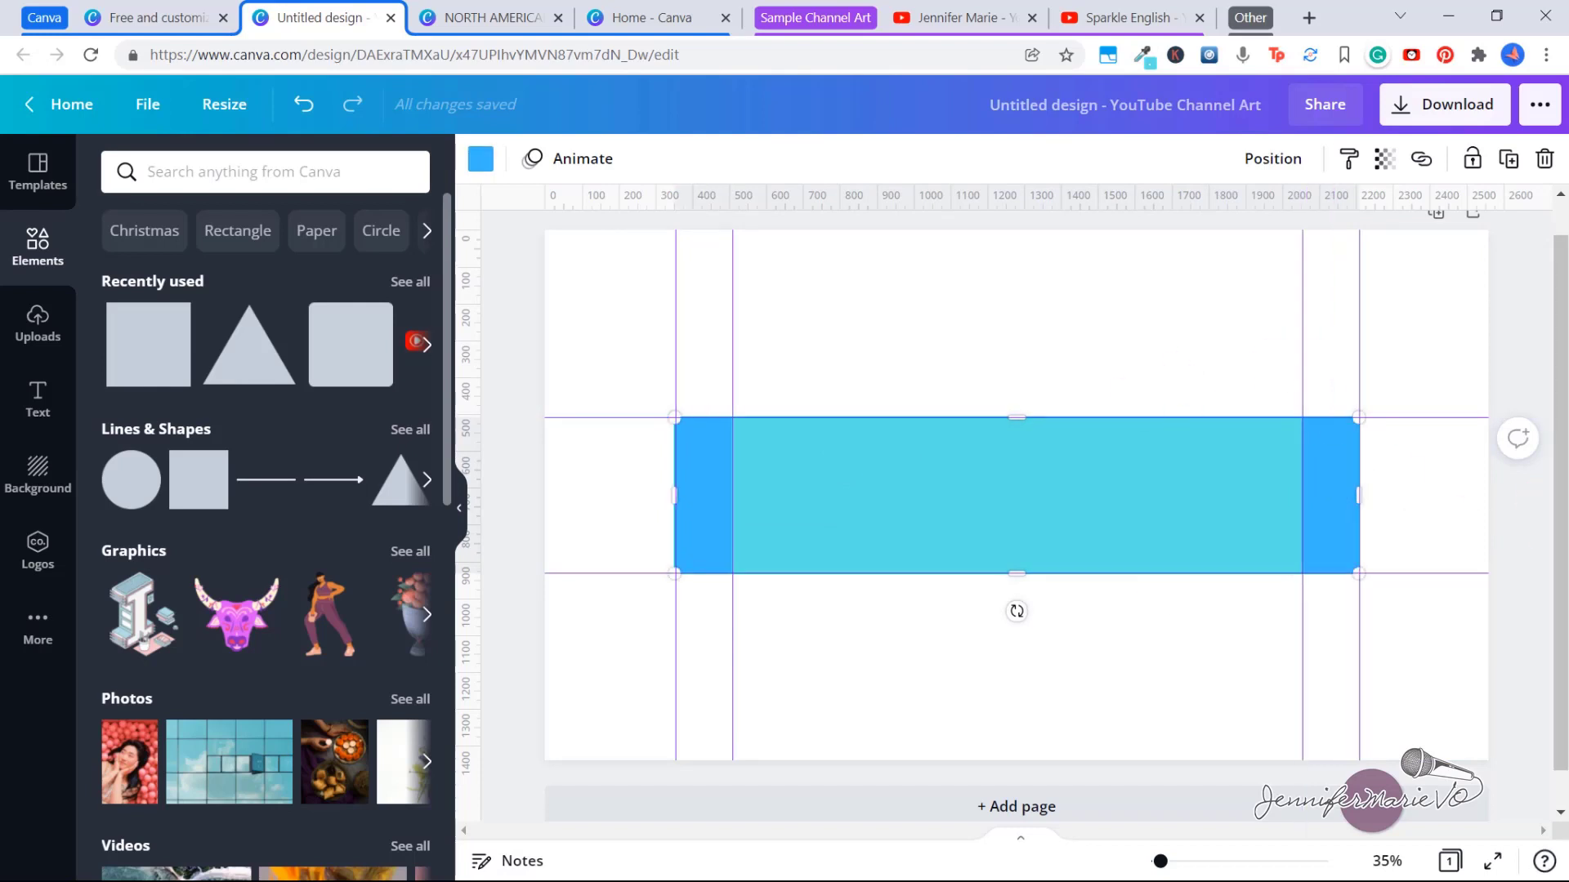
left_click(1200, 331)
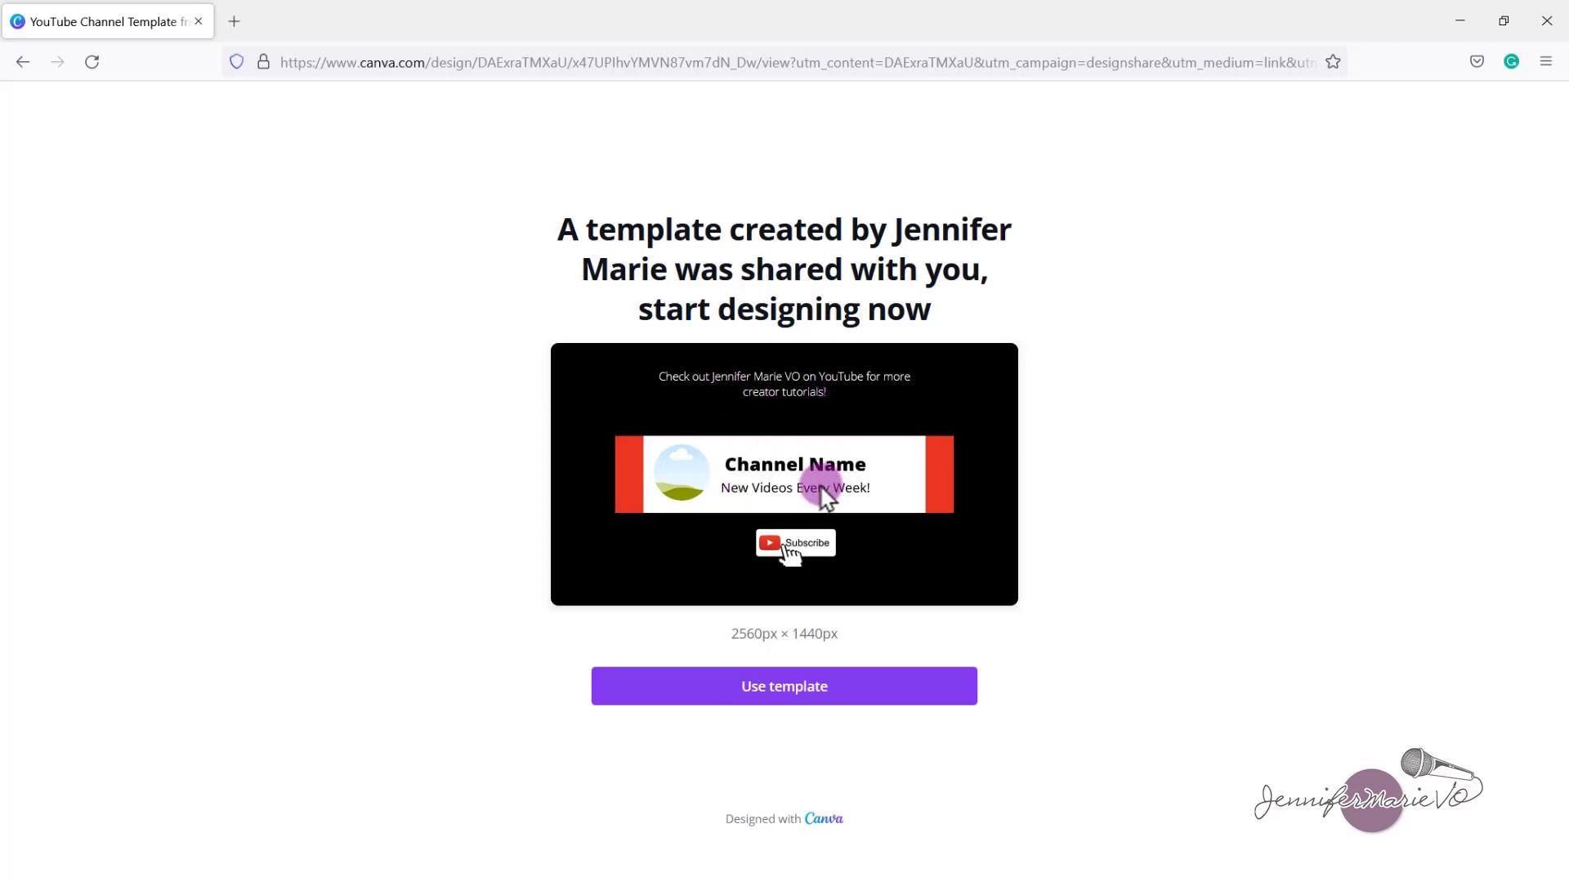
Step: Try to use the shared YouTube channel template and dismiss the sign-up dialog
left_click(821, 703)
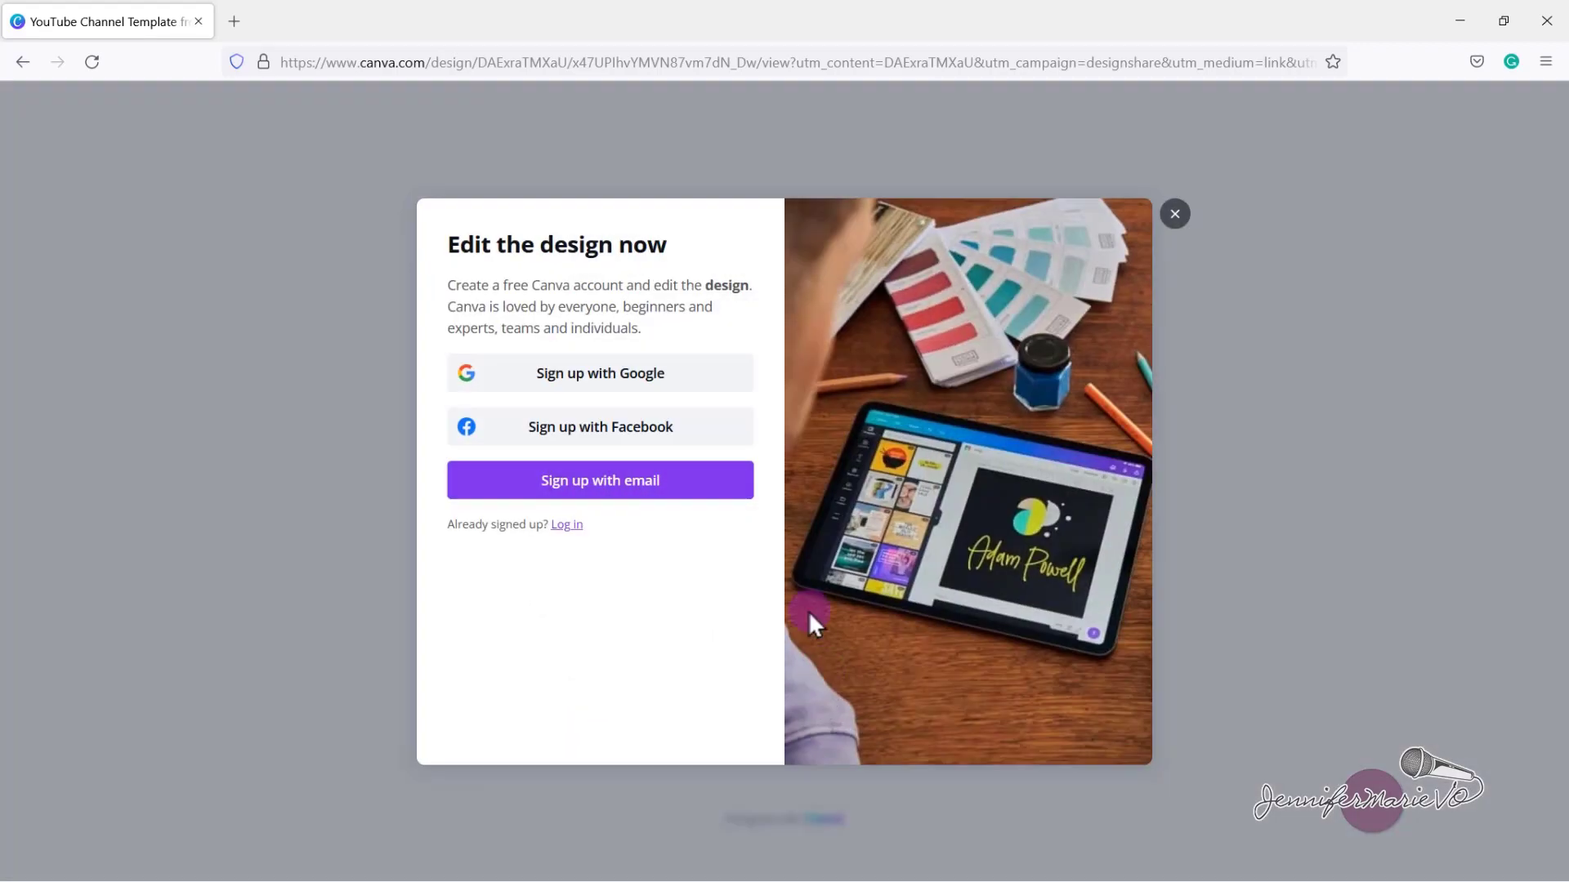
left_click(1175, 214)
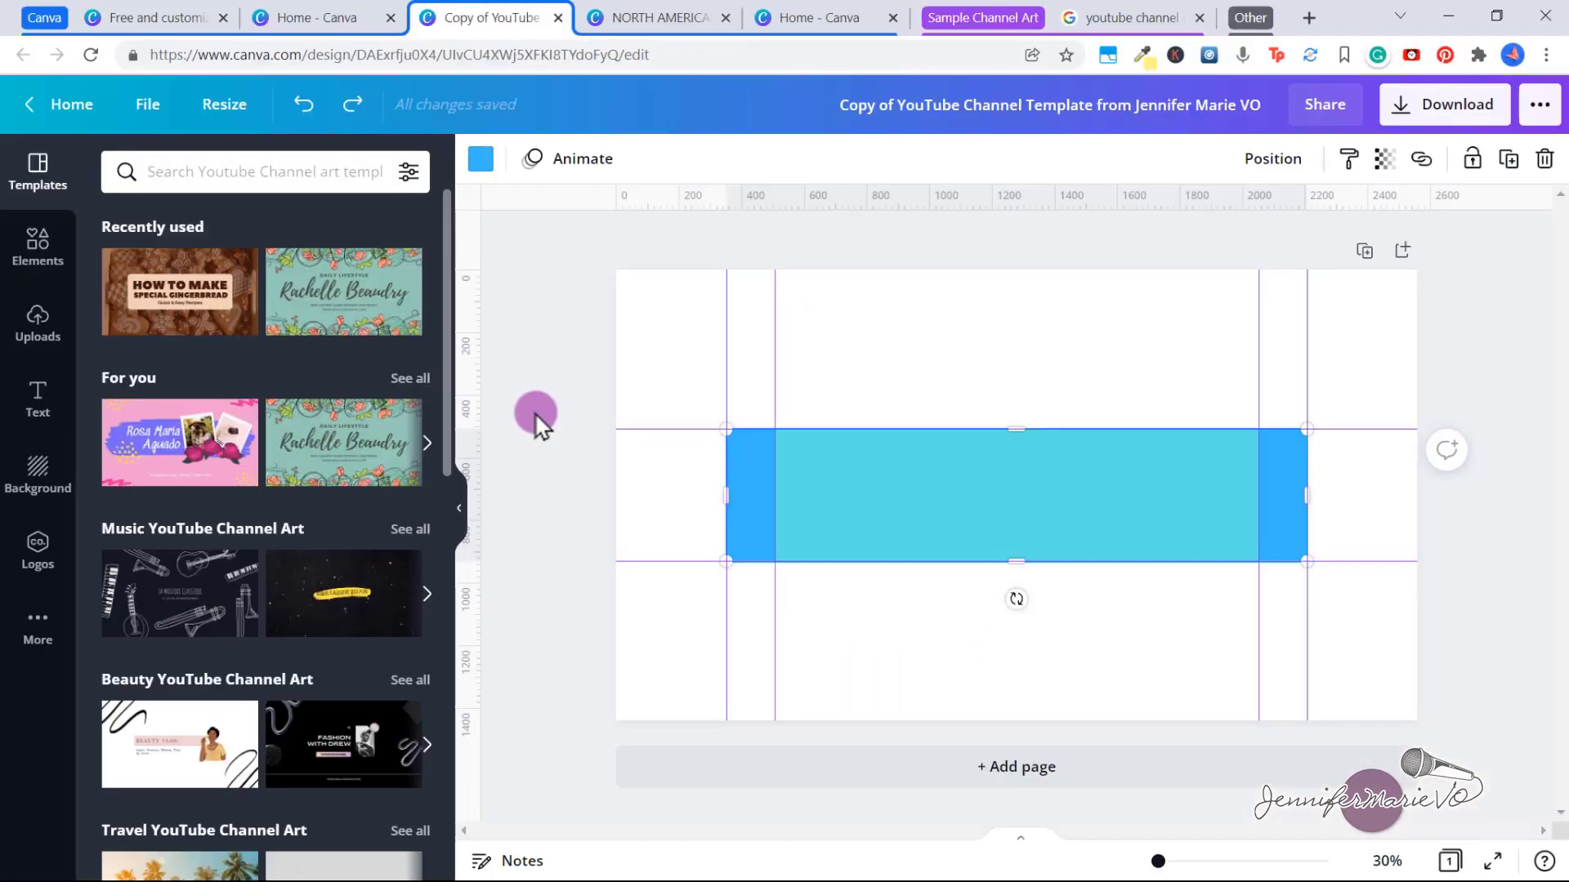
Step: Fill the page background with the turquoise document color
left_click(534, 412)
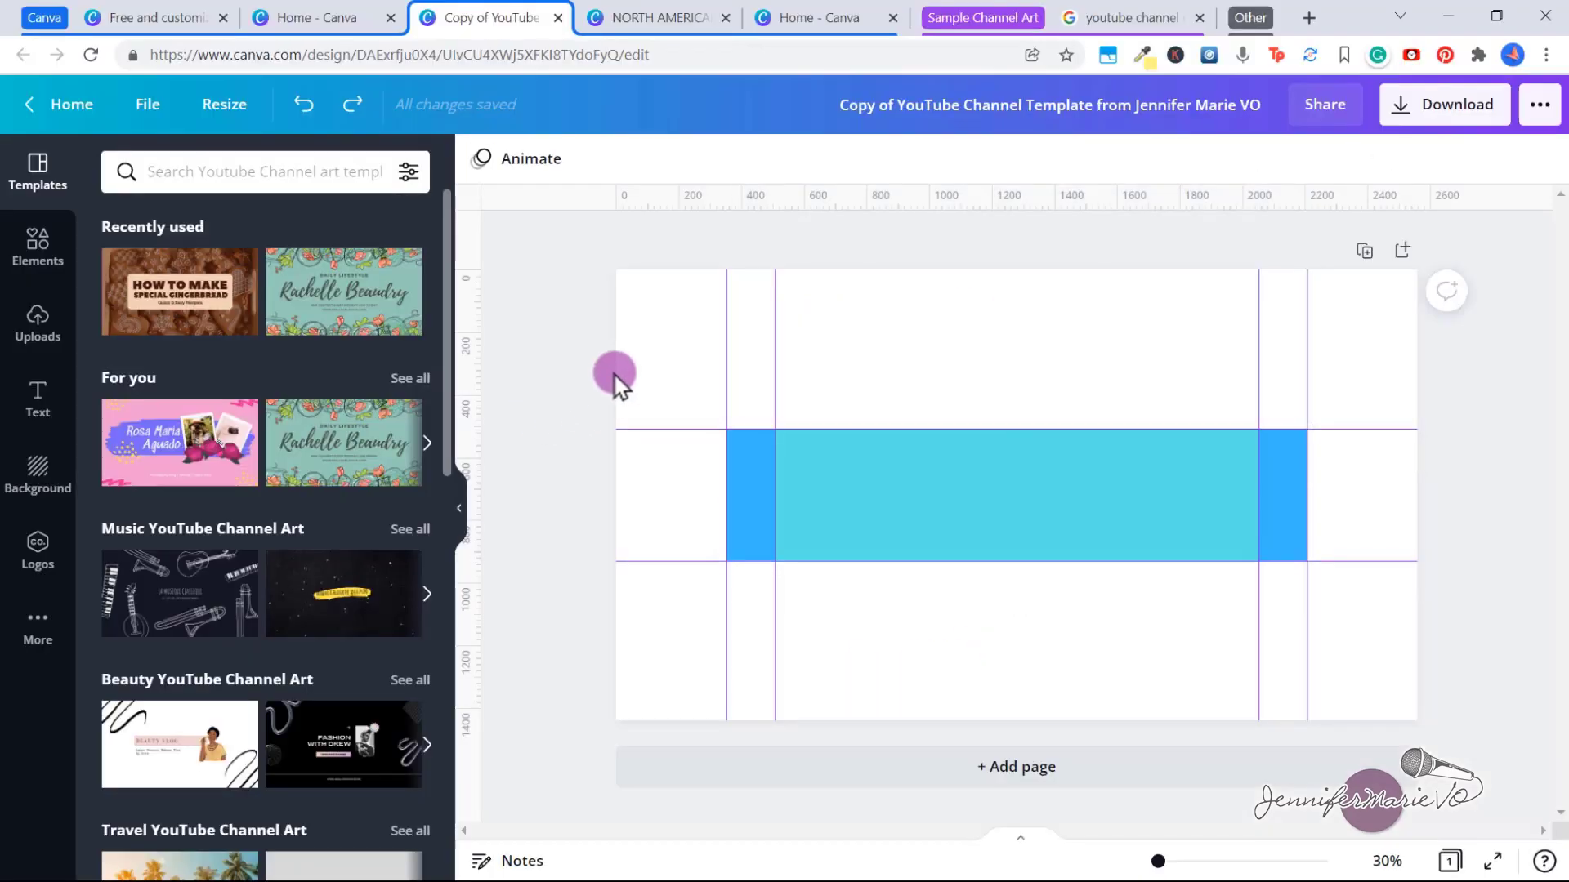
left_click(652, 353)
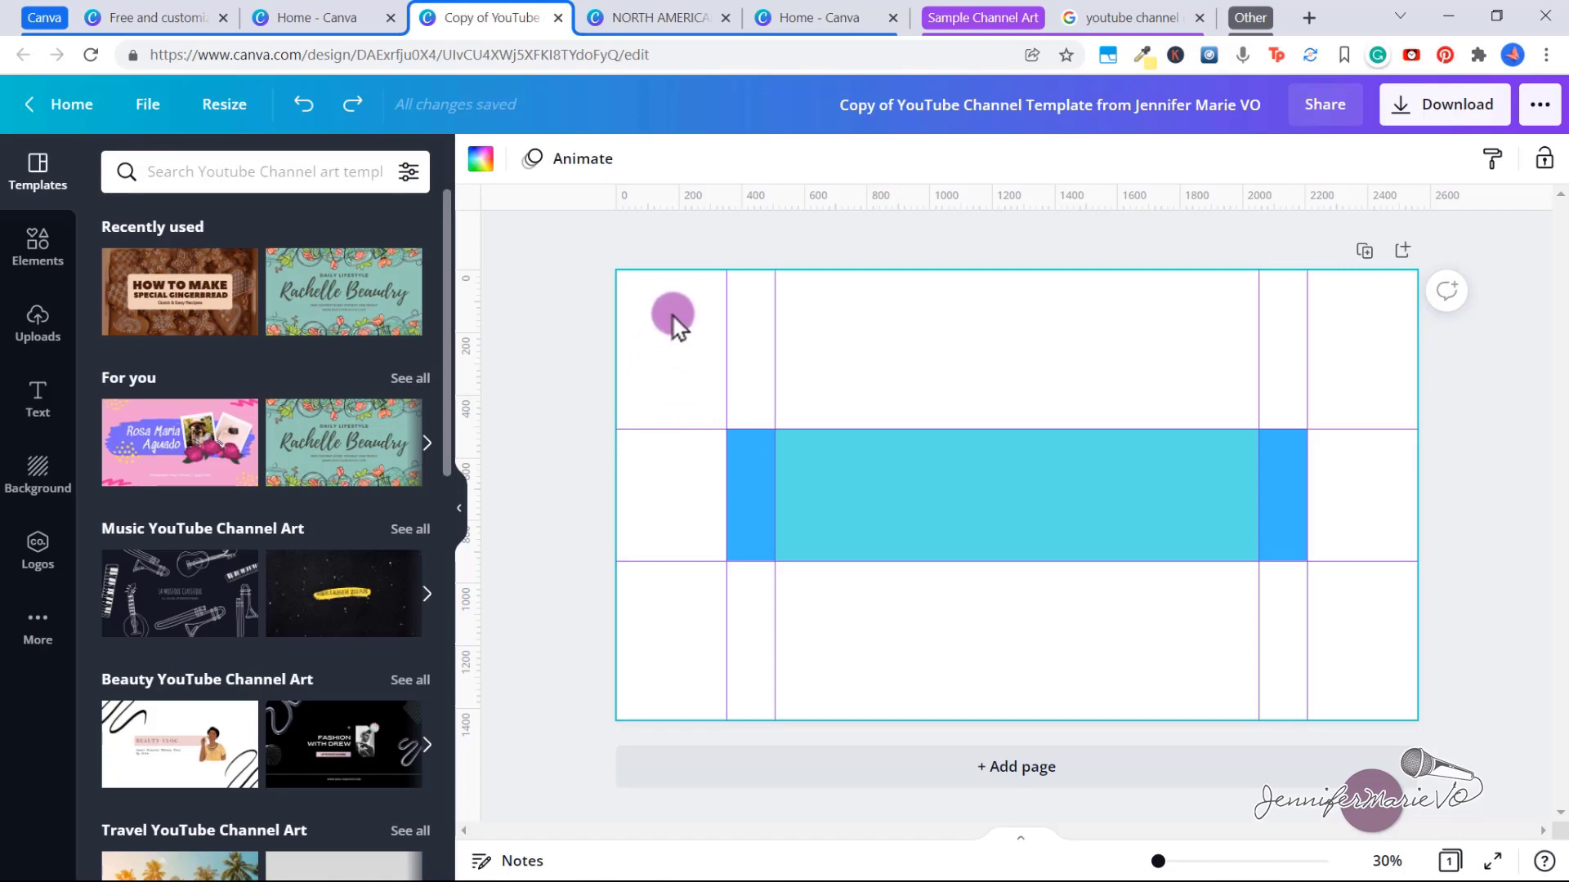
left_click(483, 162)
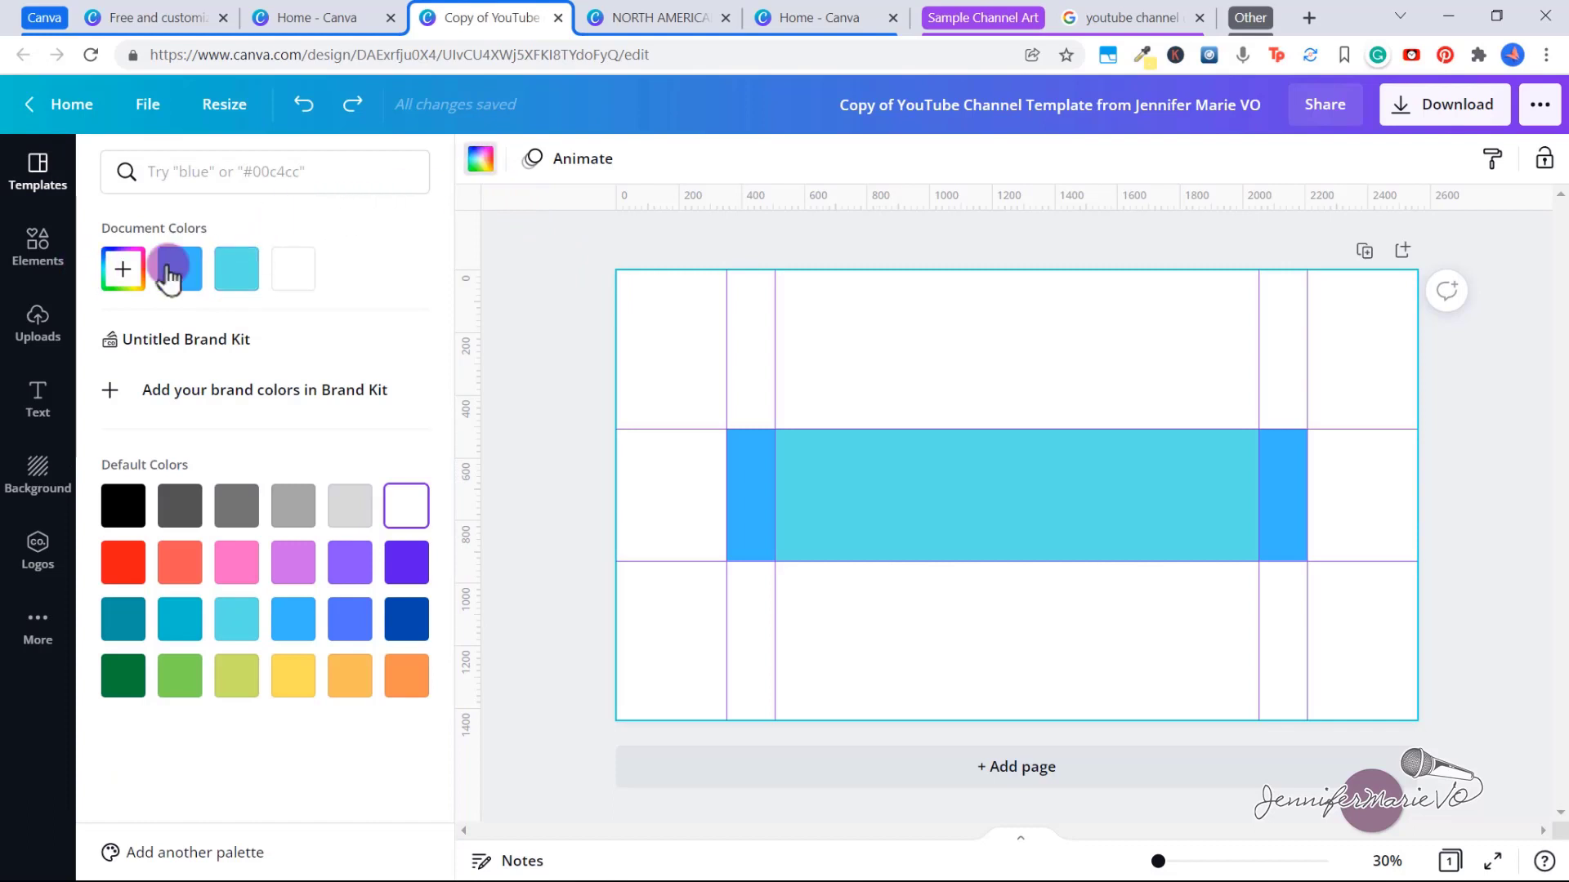
left_click(236, 269)
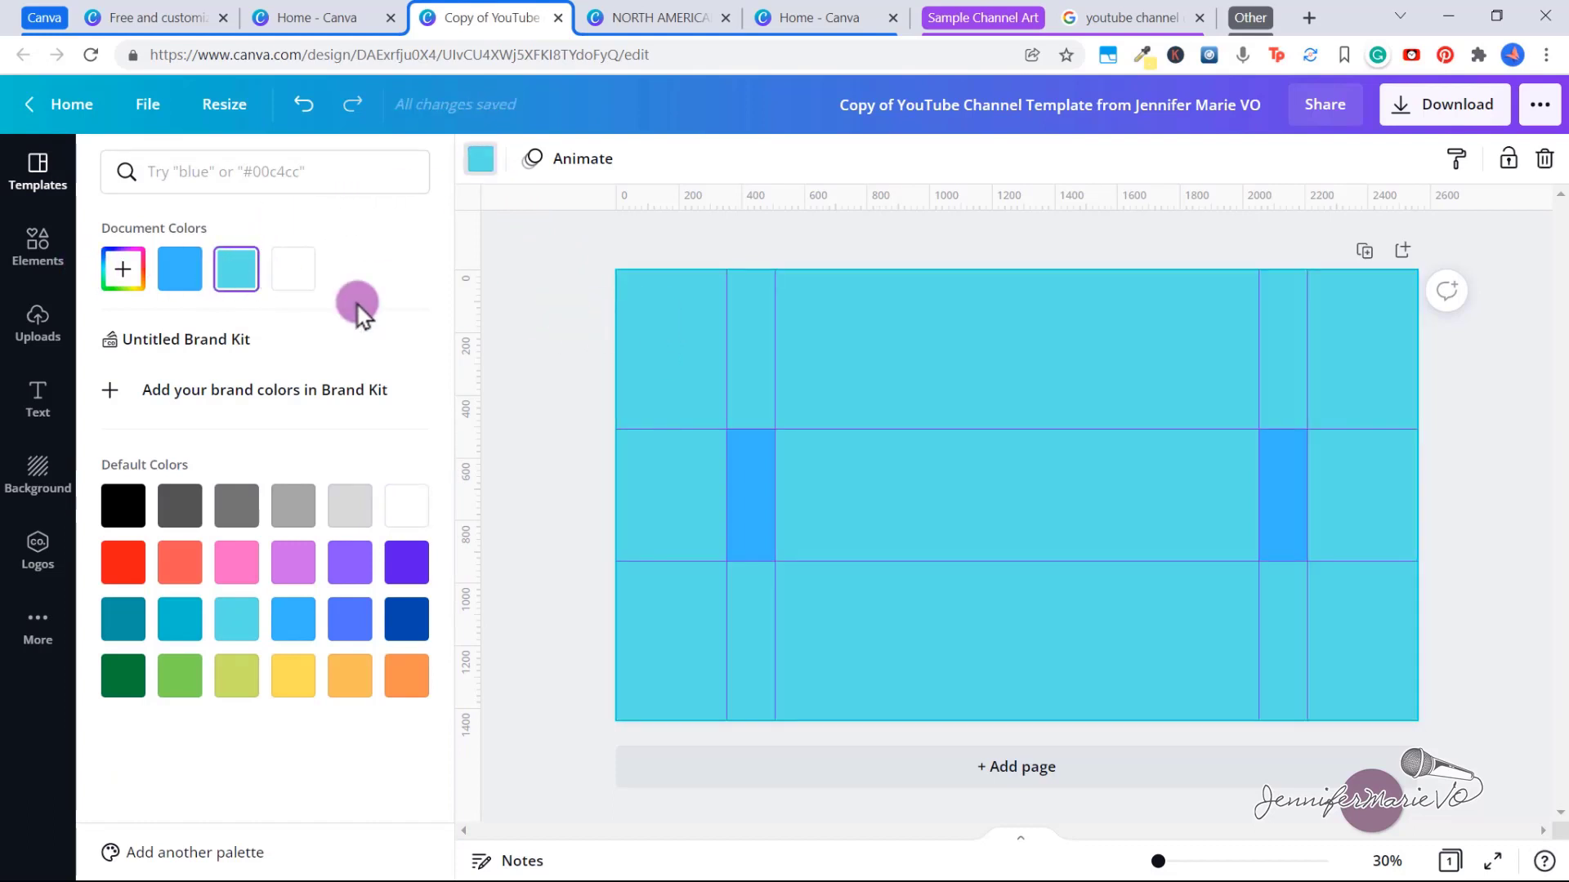
left_click(42, 482)
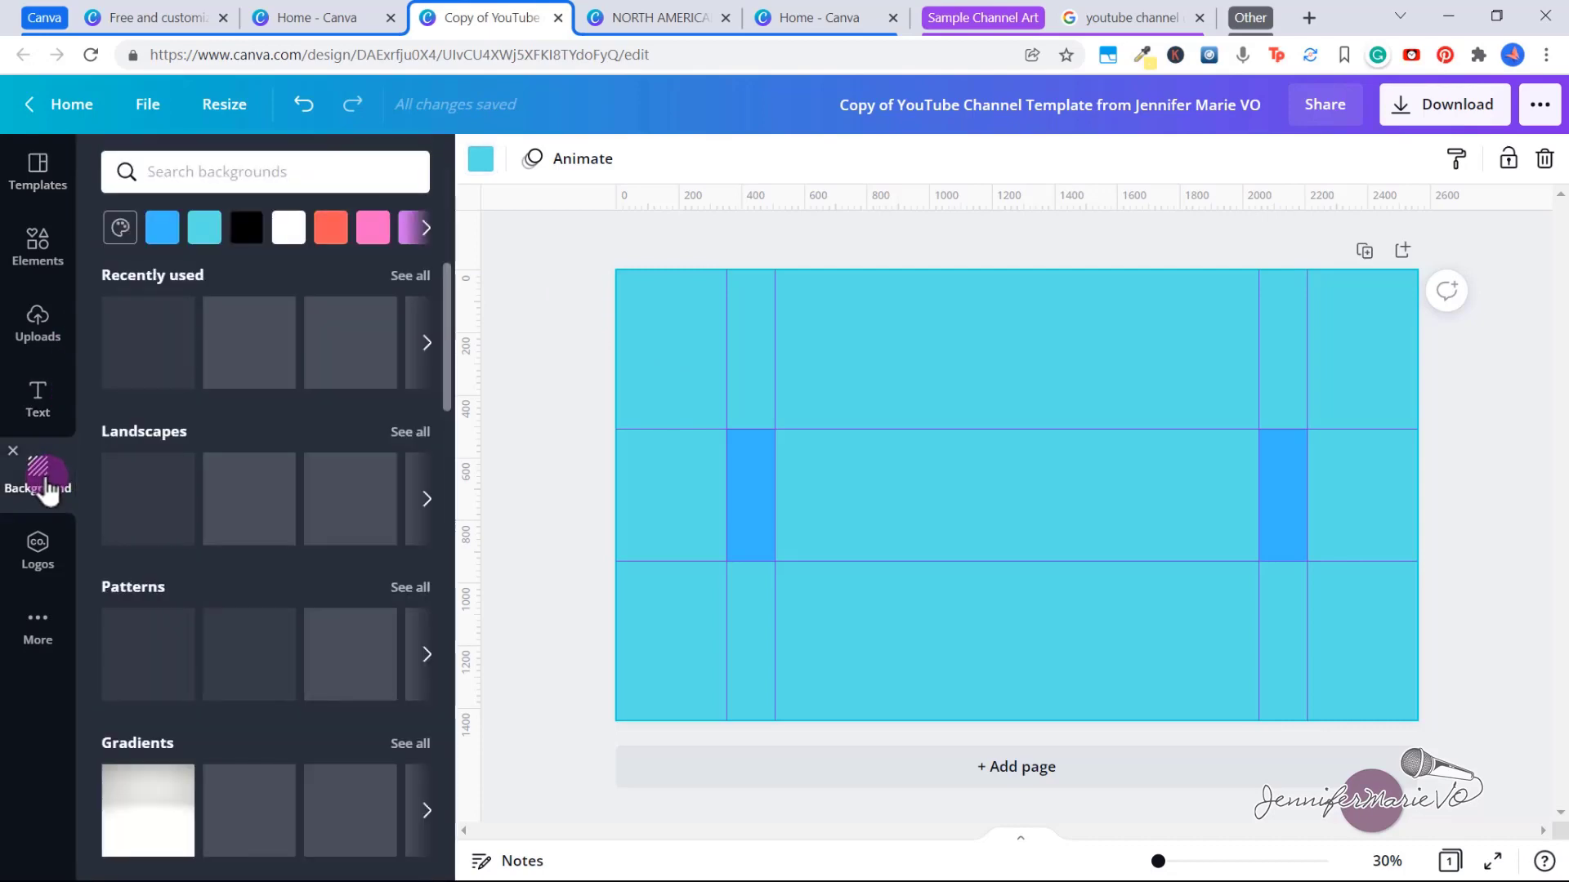
scroll(245, 615, "down", 15)
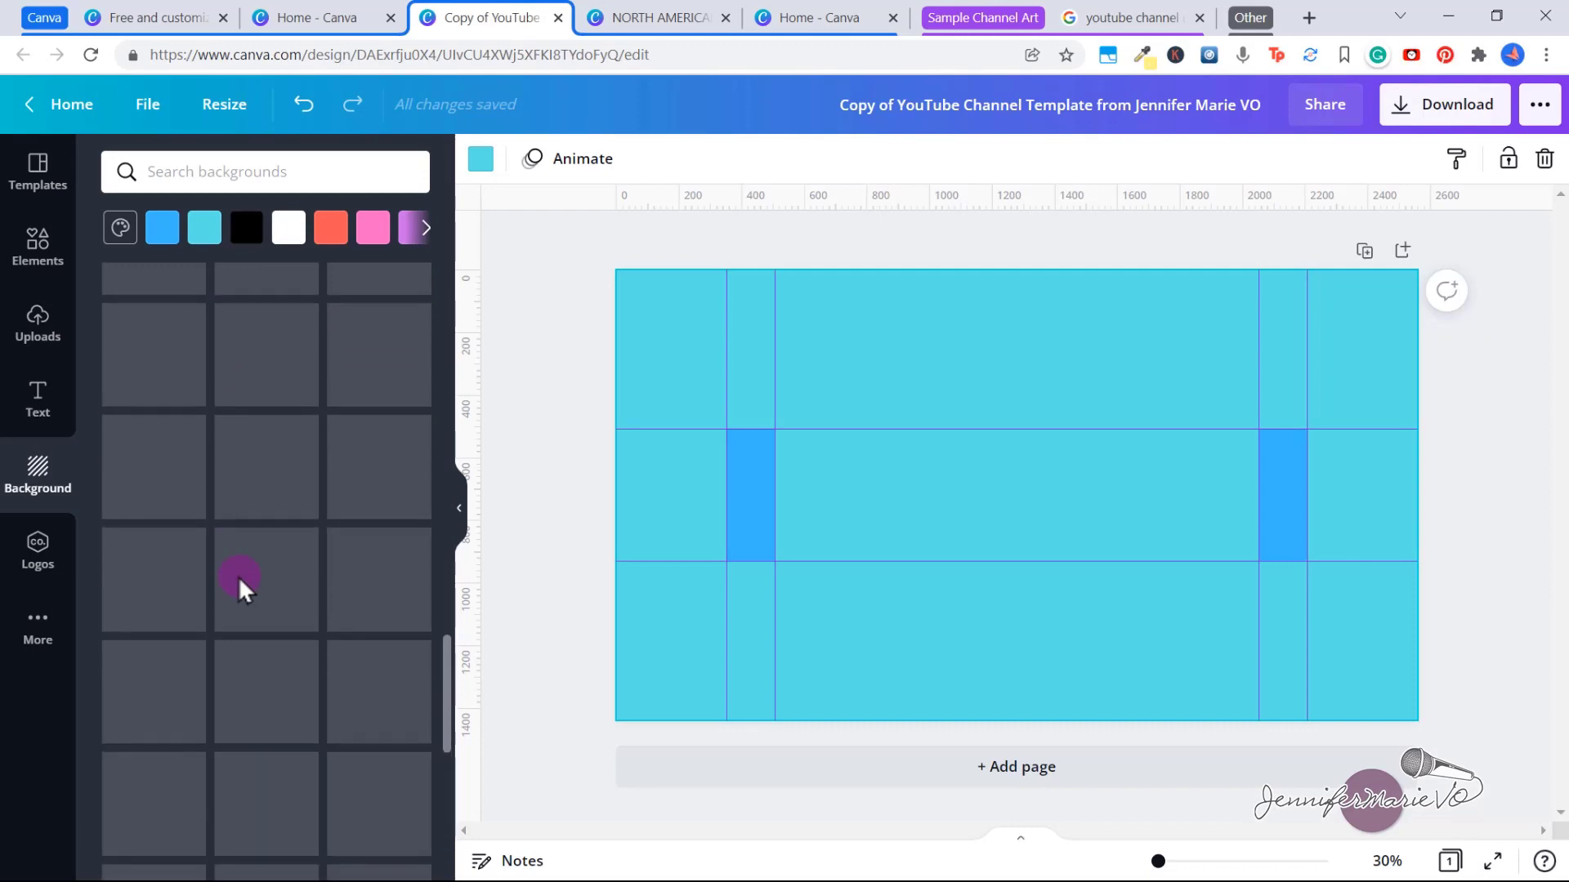
scroll(243, 587, "up", 15)
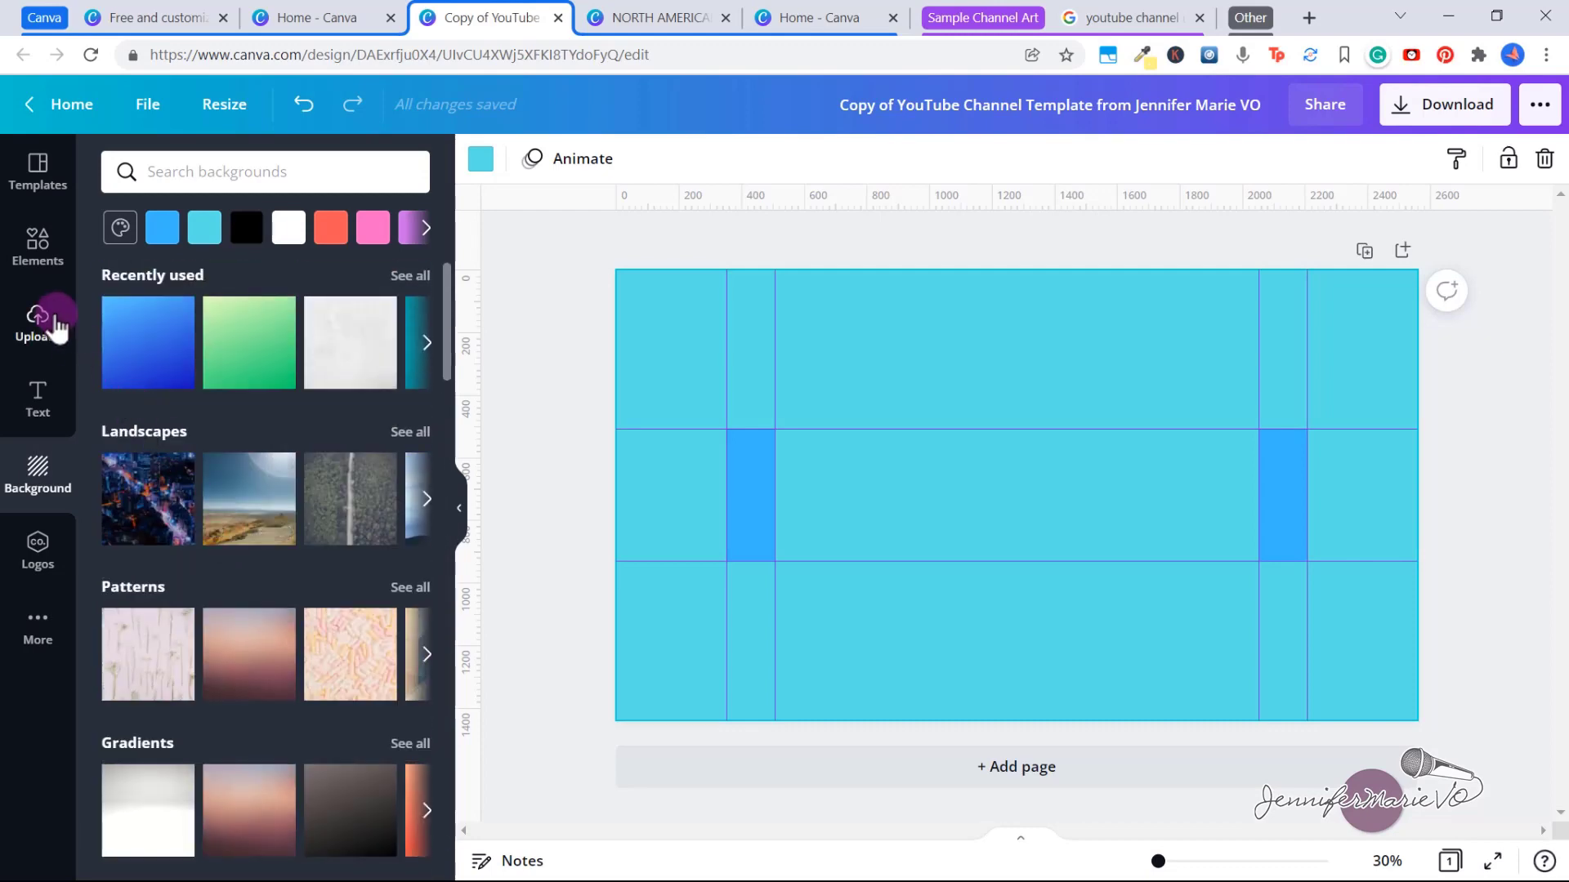
left_click(54, 323)
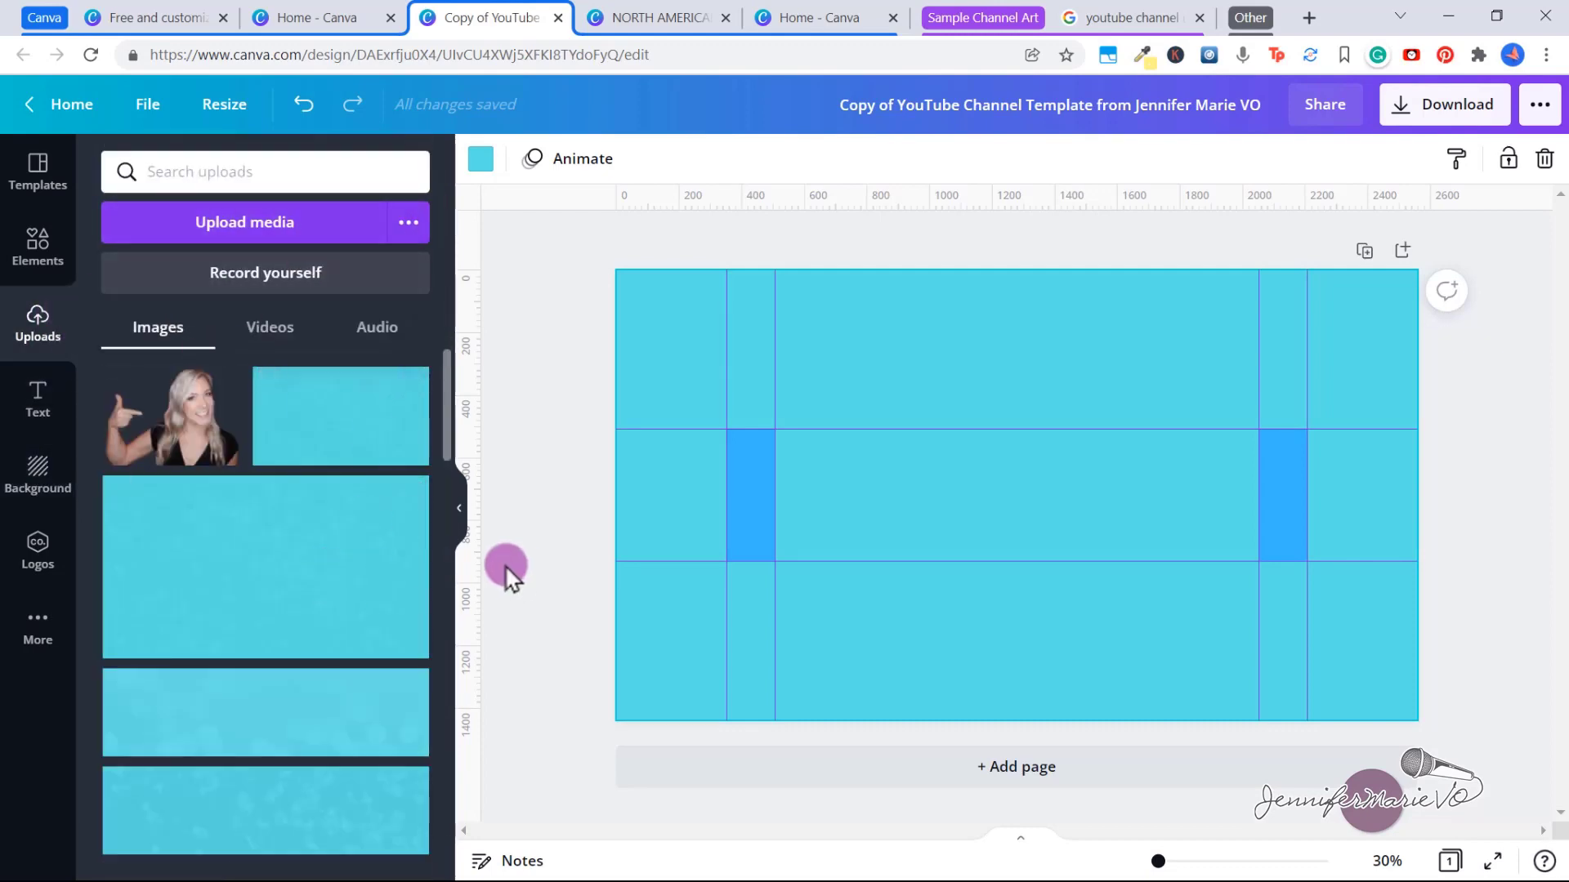
left_click(42, 233)
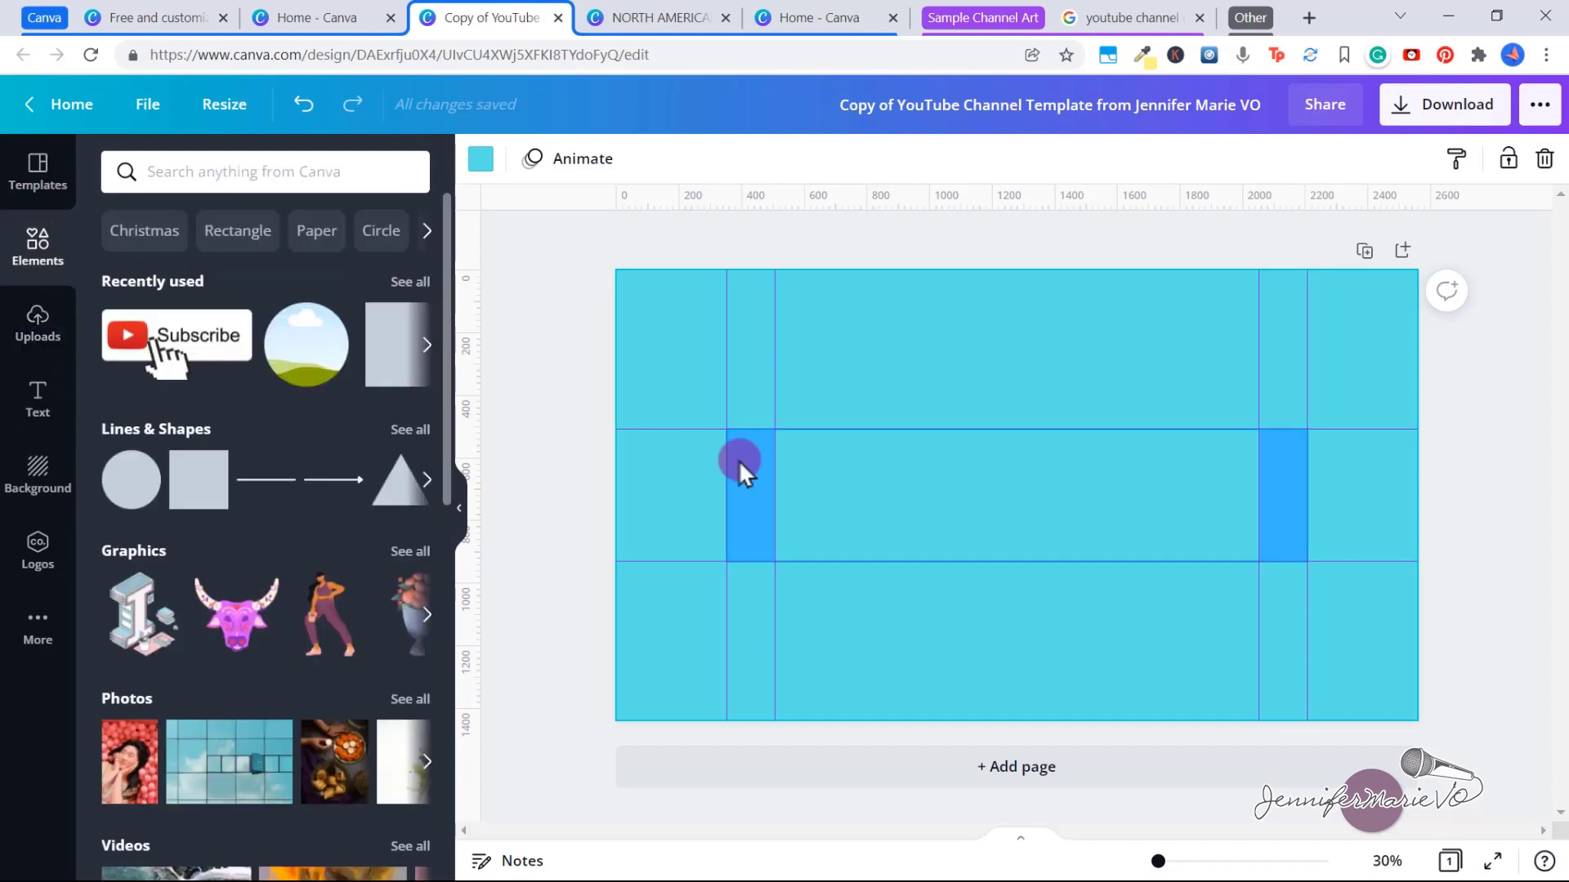
Step: Change the blue rectangle's fill to the custom yellow #FEF480
left_click(738, 477)
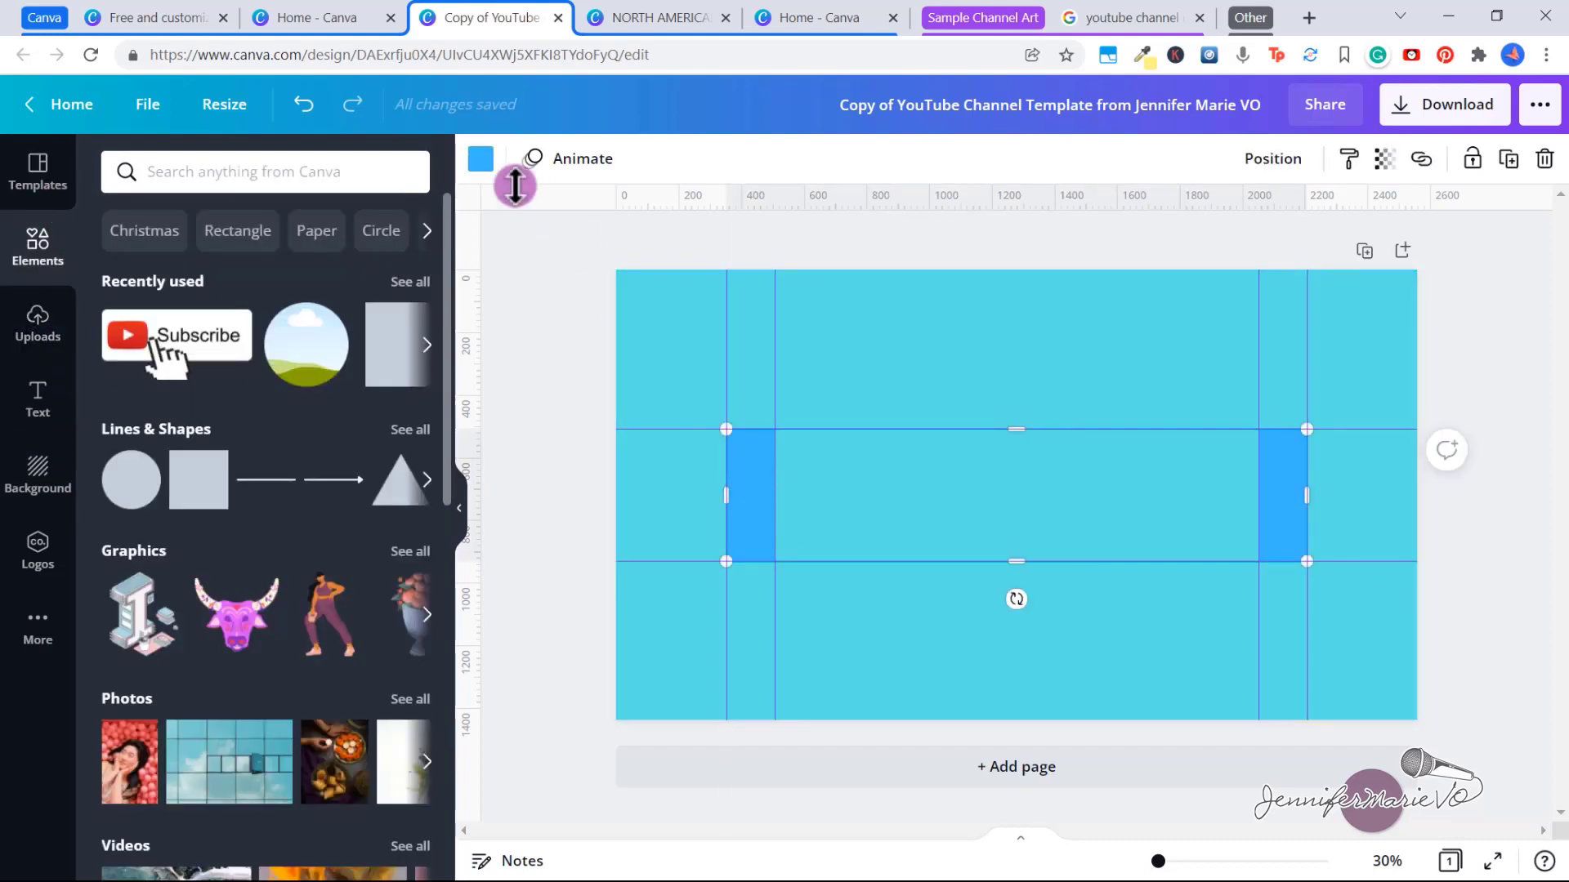
left_click(481, 158)
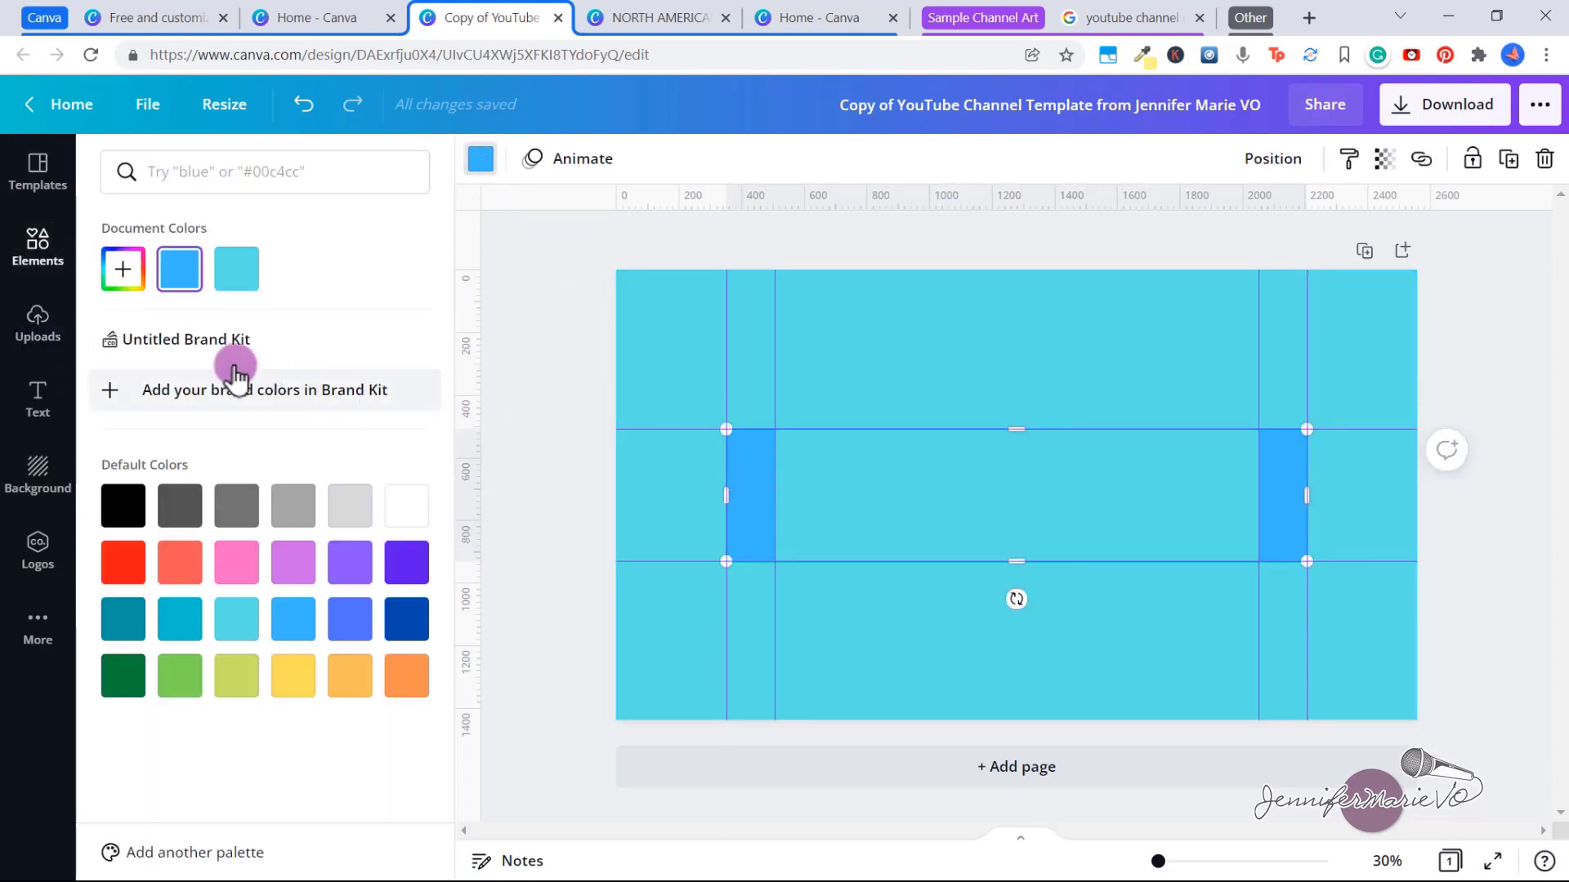
left_click(124, 271)
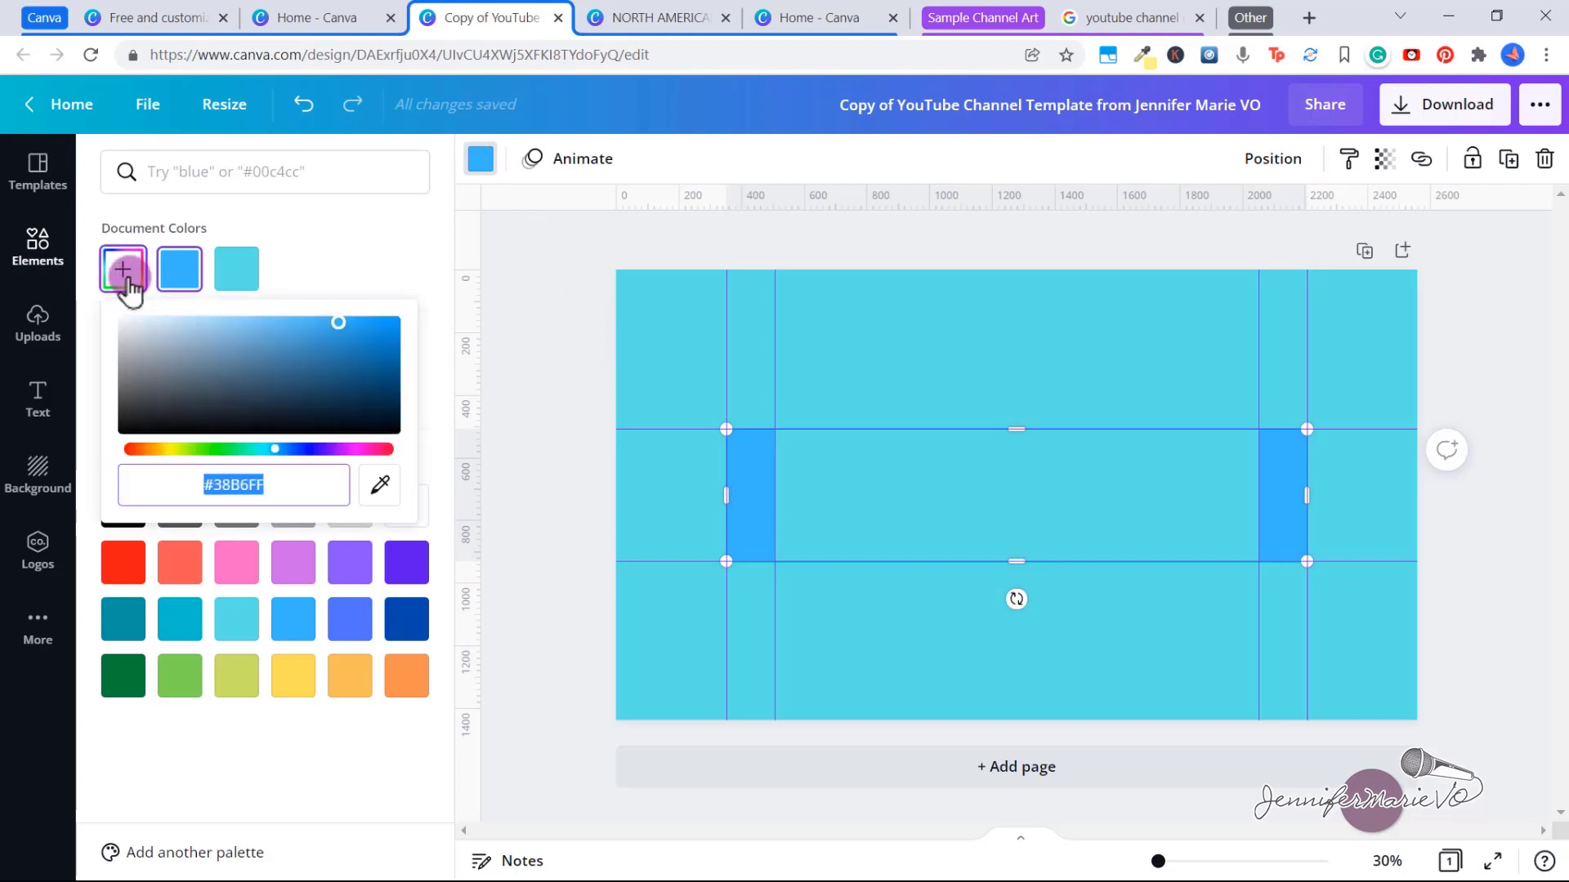
left_click_drag(286, 476, 193, 488)
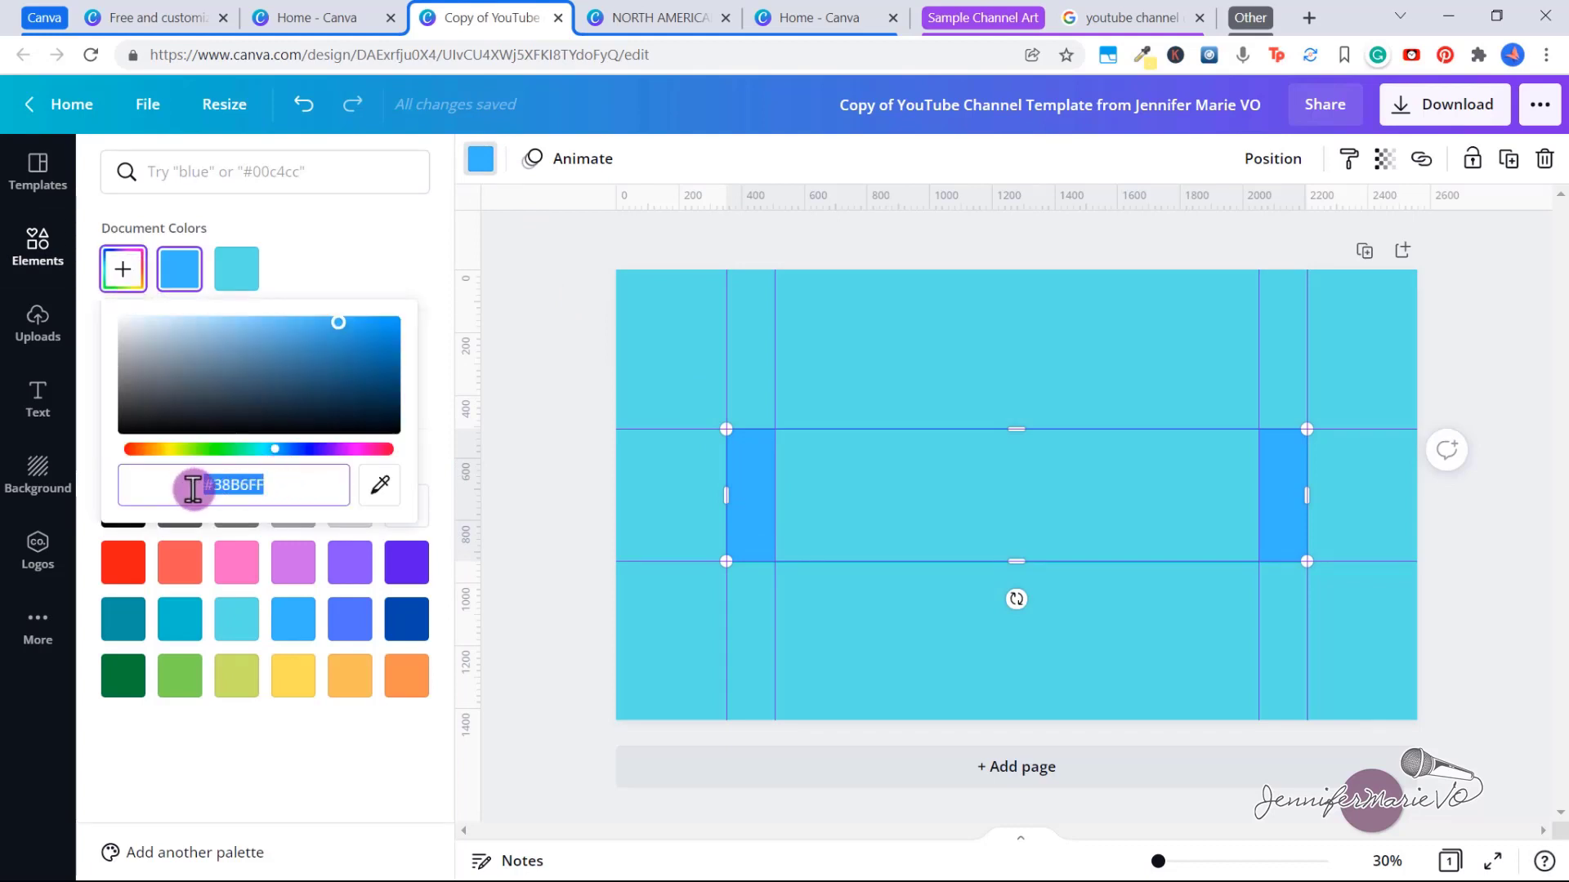
type("FEF480")
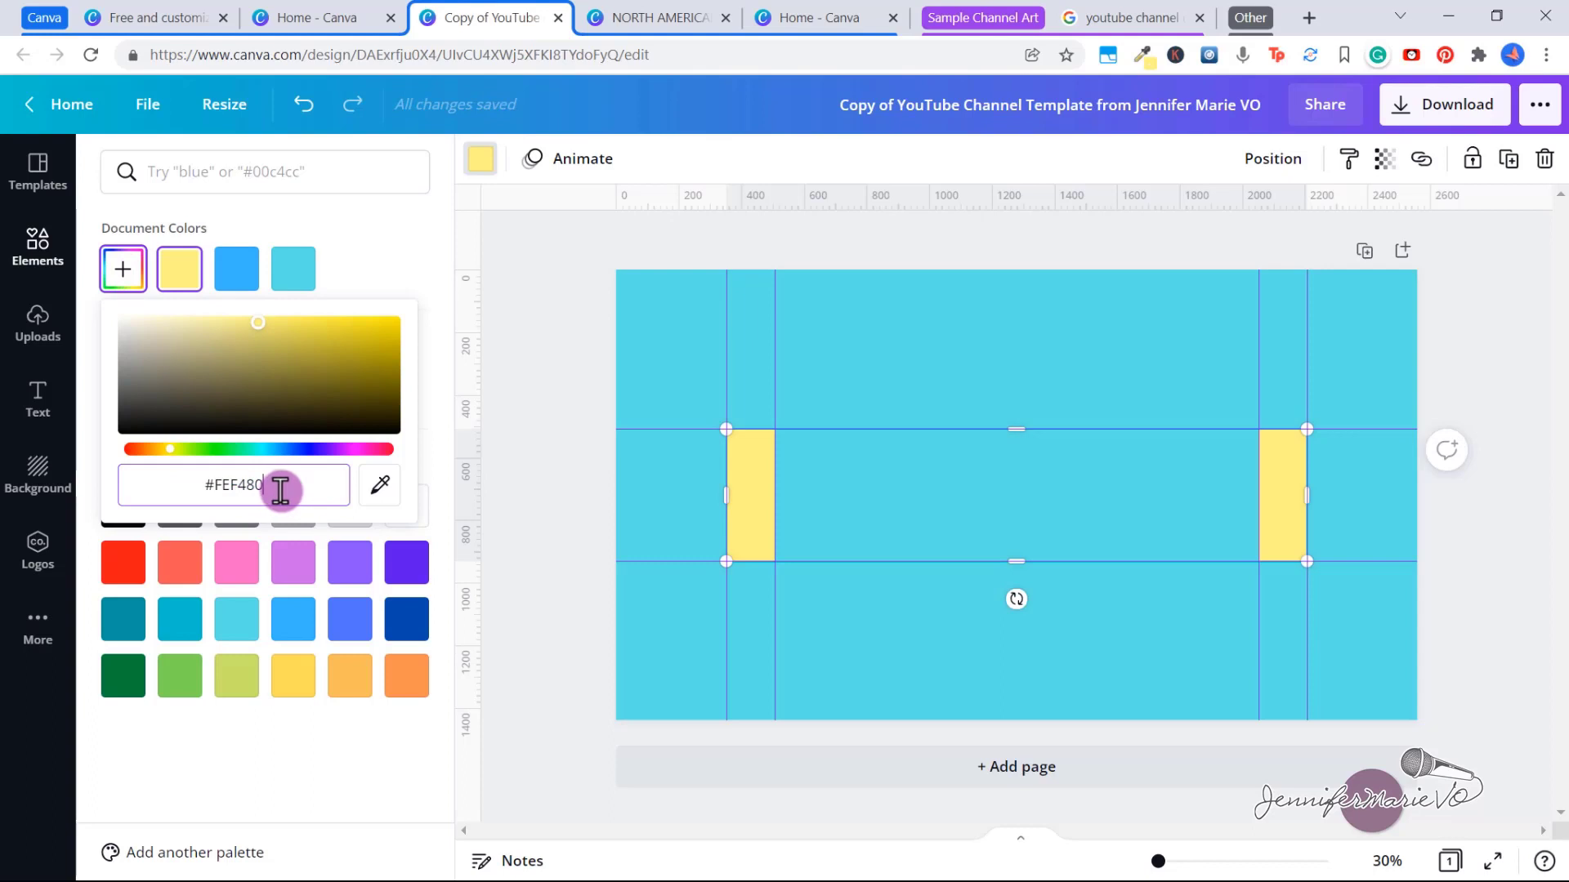
left_click(529, 491)
Step: Stretch both sides of the yellow rectangle so it spans the full width of the banner
left_click_drag(723, 515, 608, 495)
left_click_drag(1325, 496, 1418, 497)
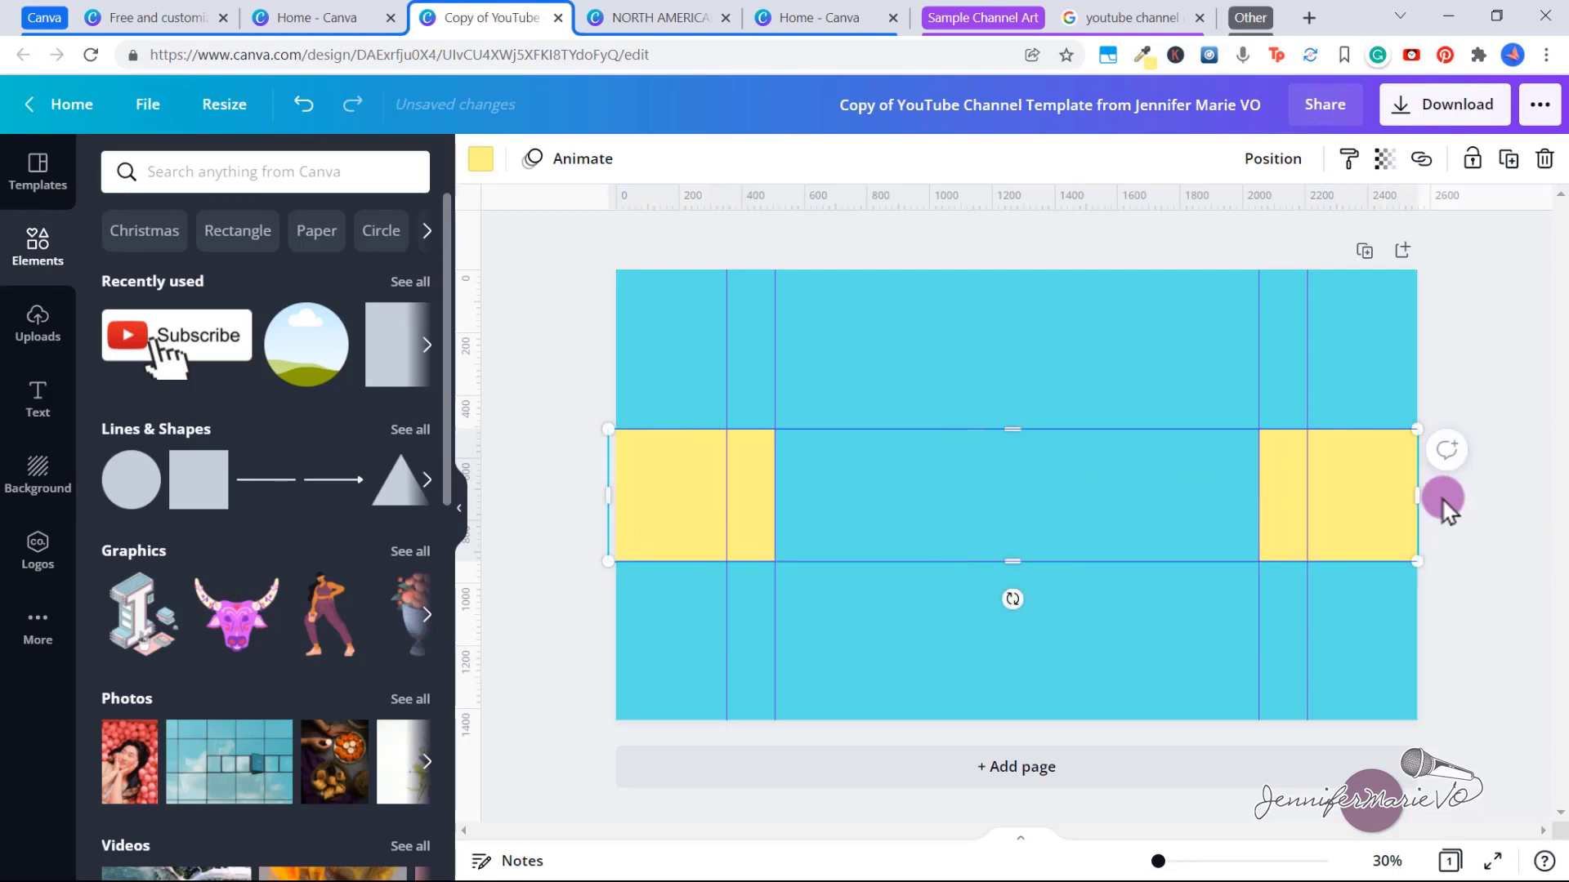
Step: Fill the central turquoise rectangle with the white default color
left_click(896, 481)
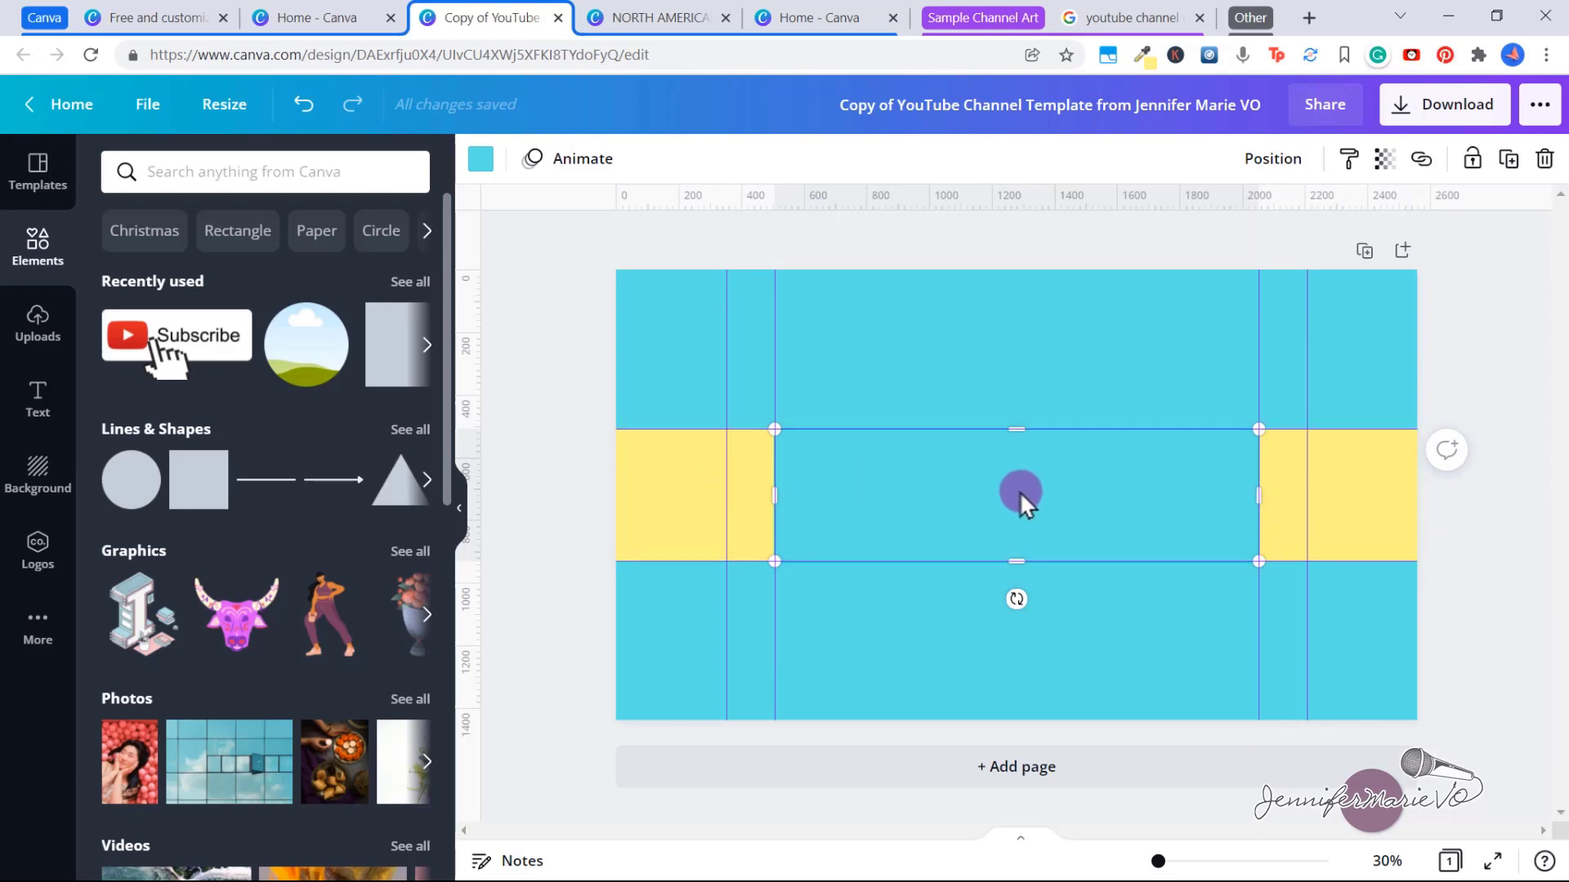
left_click(495, 165)
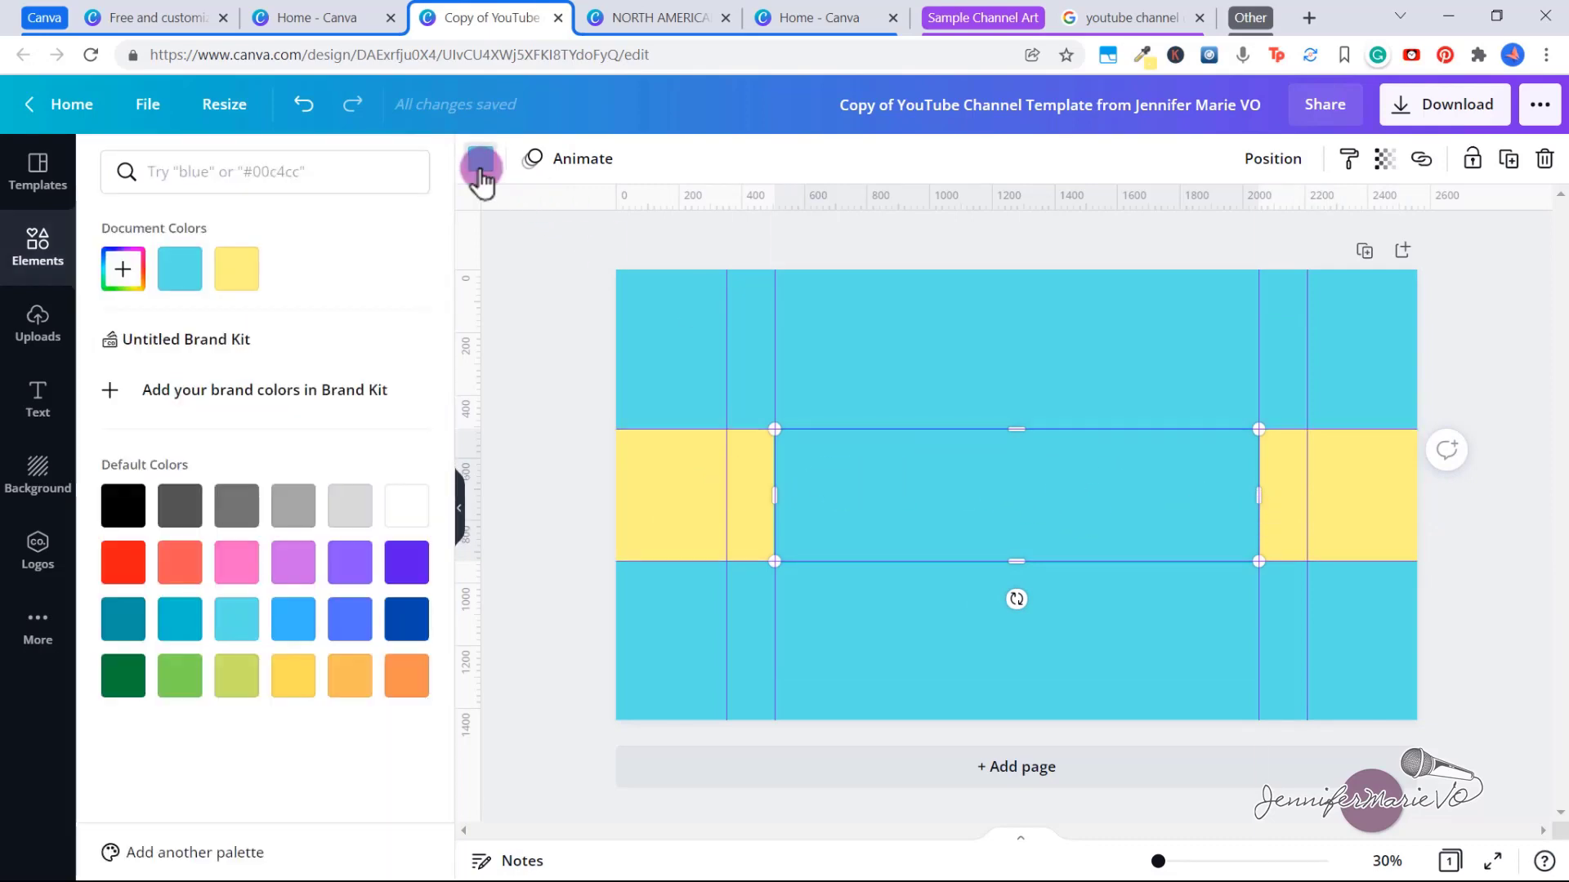
left_click(420, 503)
left_click(1191, 493)
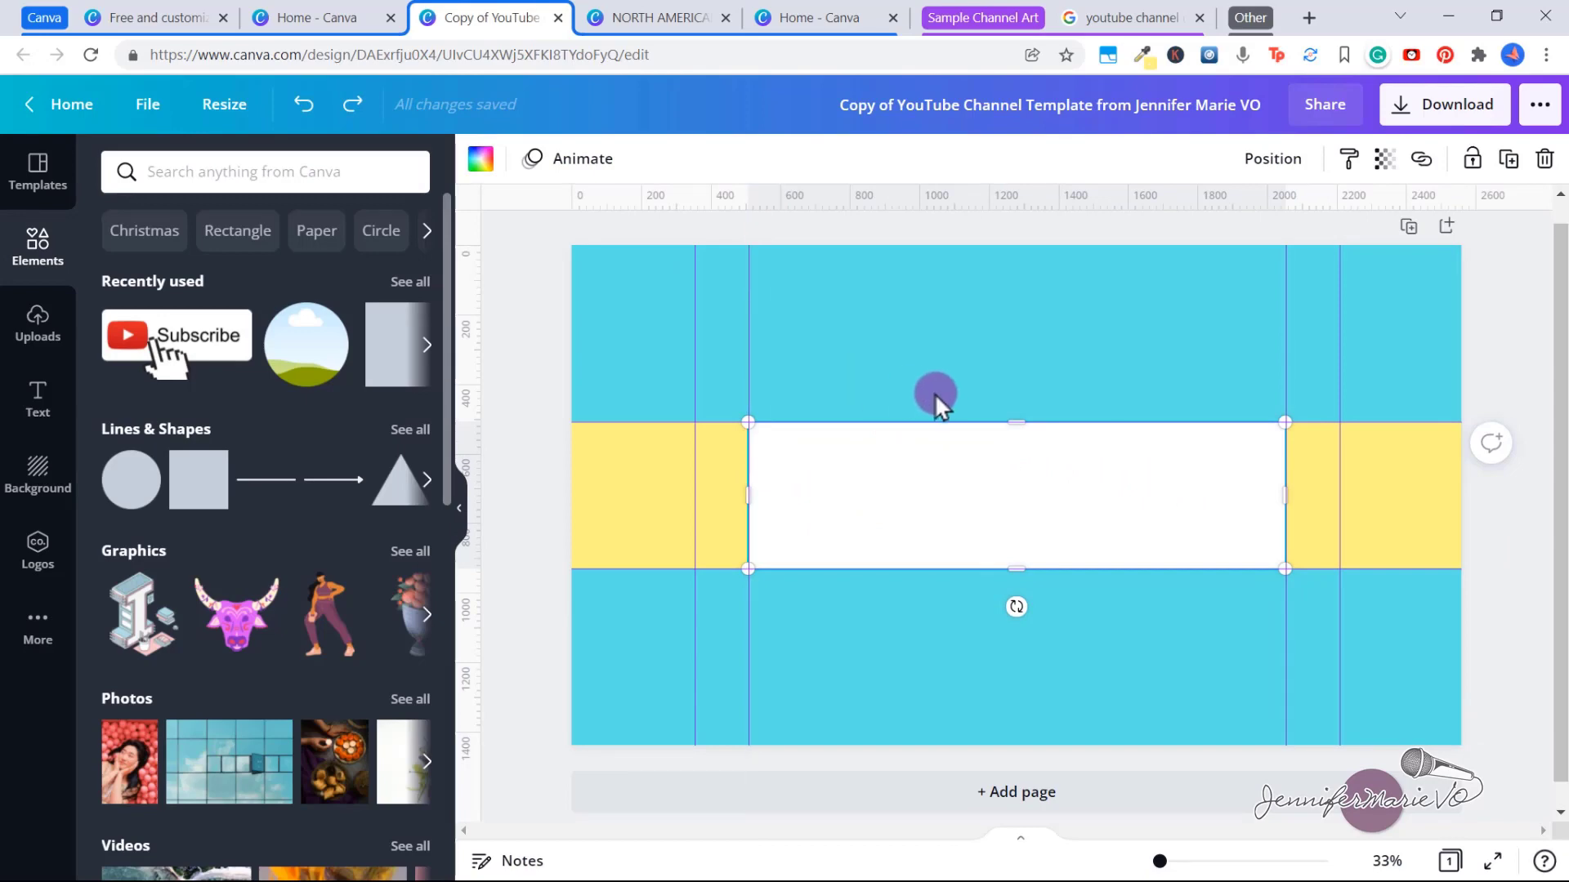
Step: Hide the guides so the white rectangle can be resized without snapping to them
mouse_move(1025, 412)
left_mouse_down()
mouse_move(1019, 444)
mouse_move(1016, 424)
left_mouse_up()
left_click(159, 107)
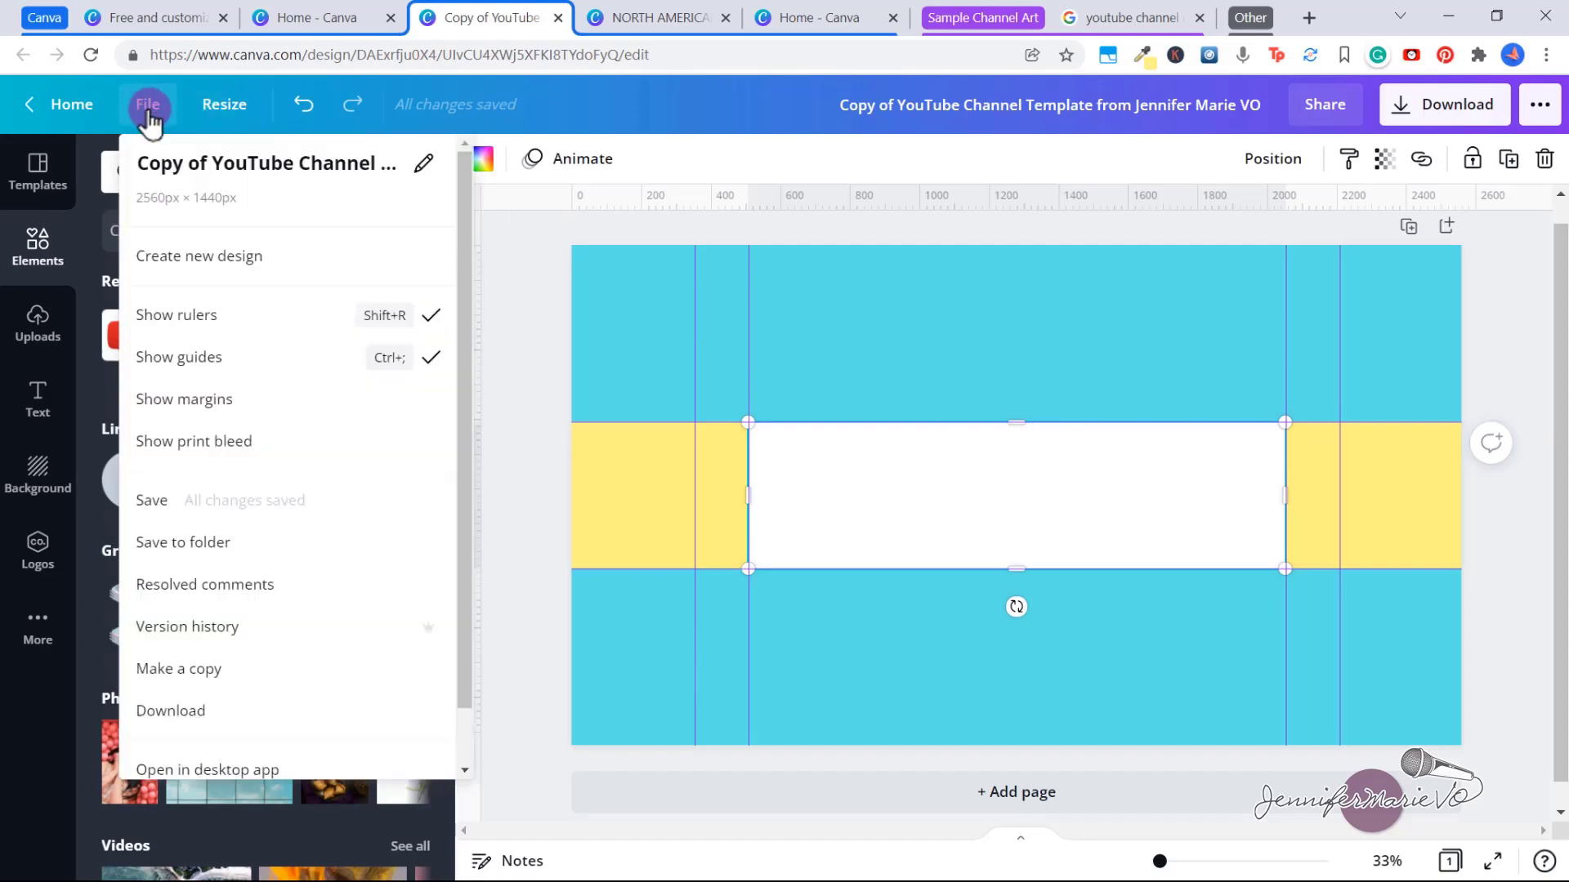
left_click(236, 366)
left_click(145, 114)
left_click(950, 454)
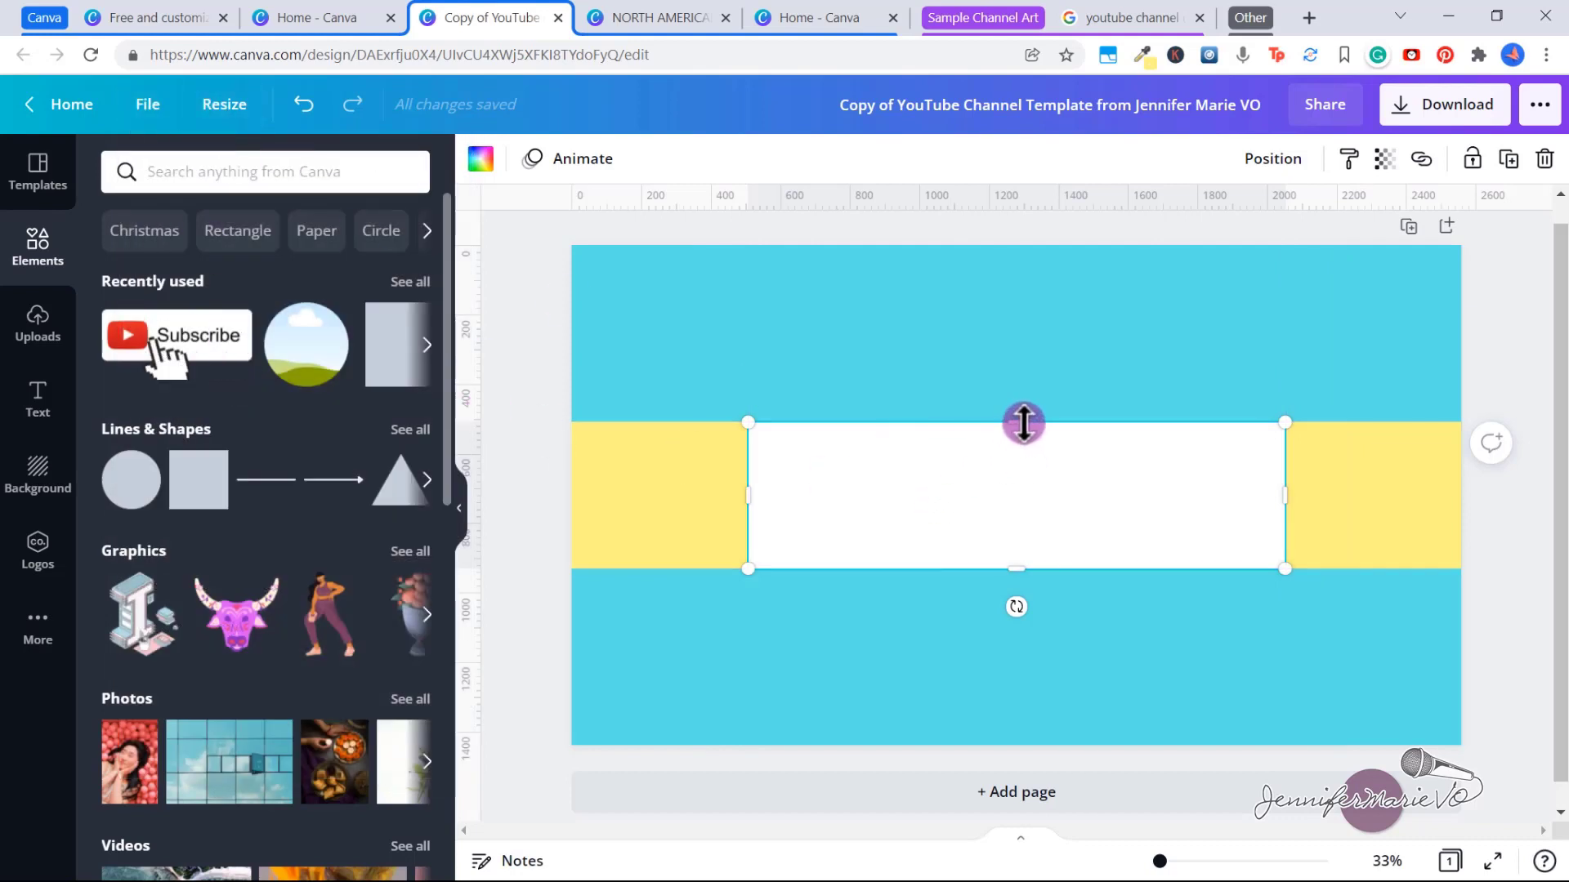
Step: Reduce the white rectangle's height to expose thin yellow strips above and below, and extend it past both side edges of the page
left_click_drag(1020, 423, 1038, 555)
left_click_drag(1285, 495, 1485, 495)
left_click_drag(747, 493, 525, 494)
left_click(524, 494)
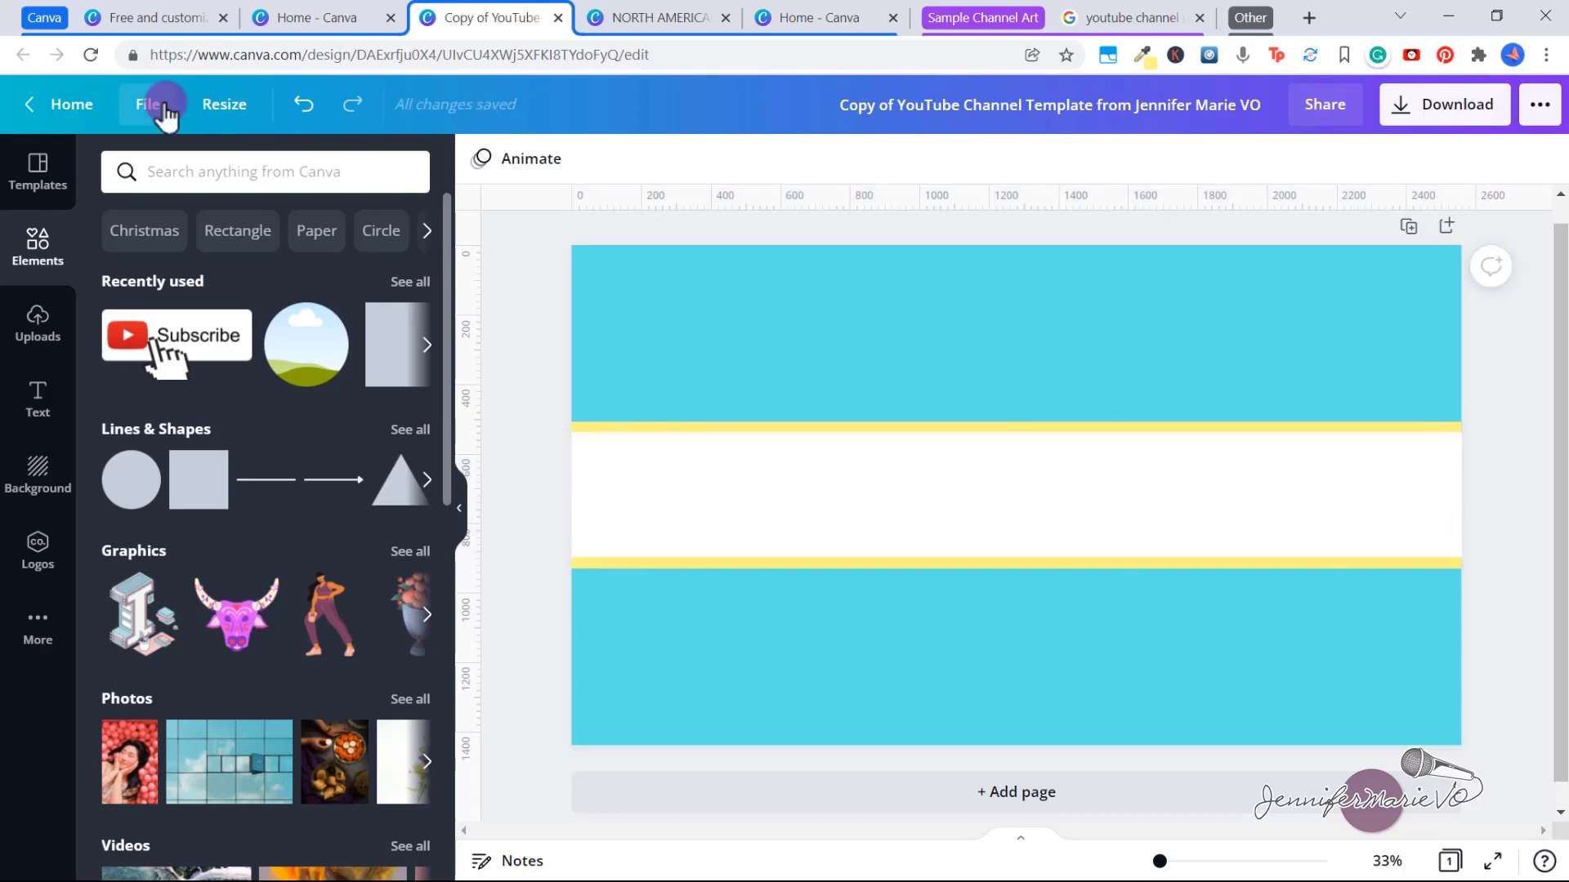
Step: Show the guides again over the banner
left_click(151, 102)
left_click(228, 361)
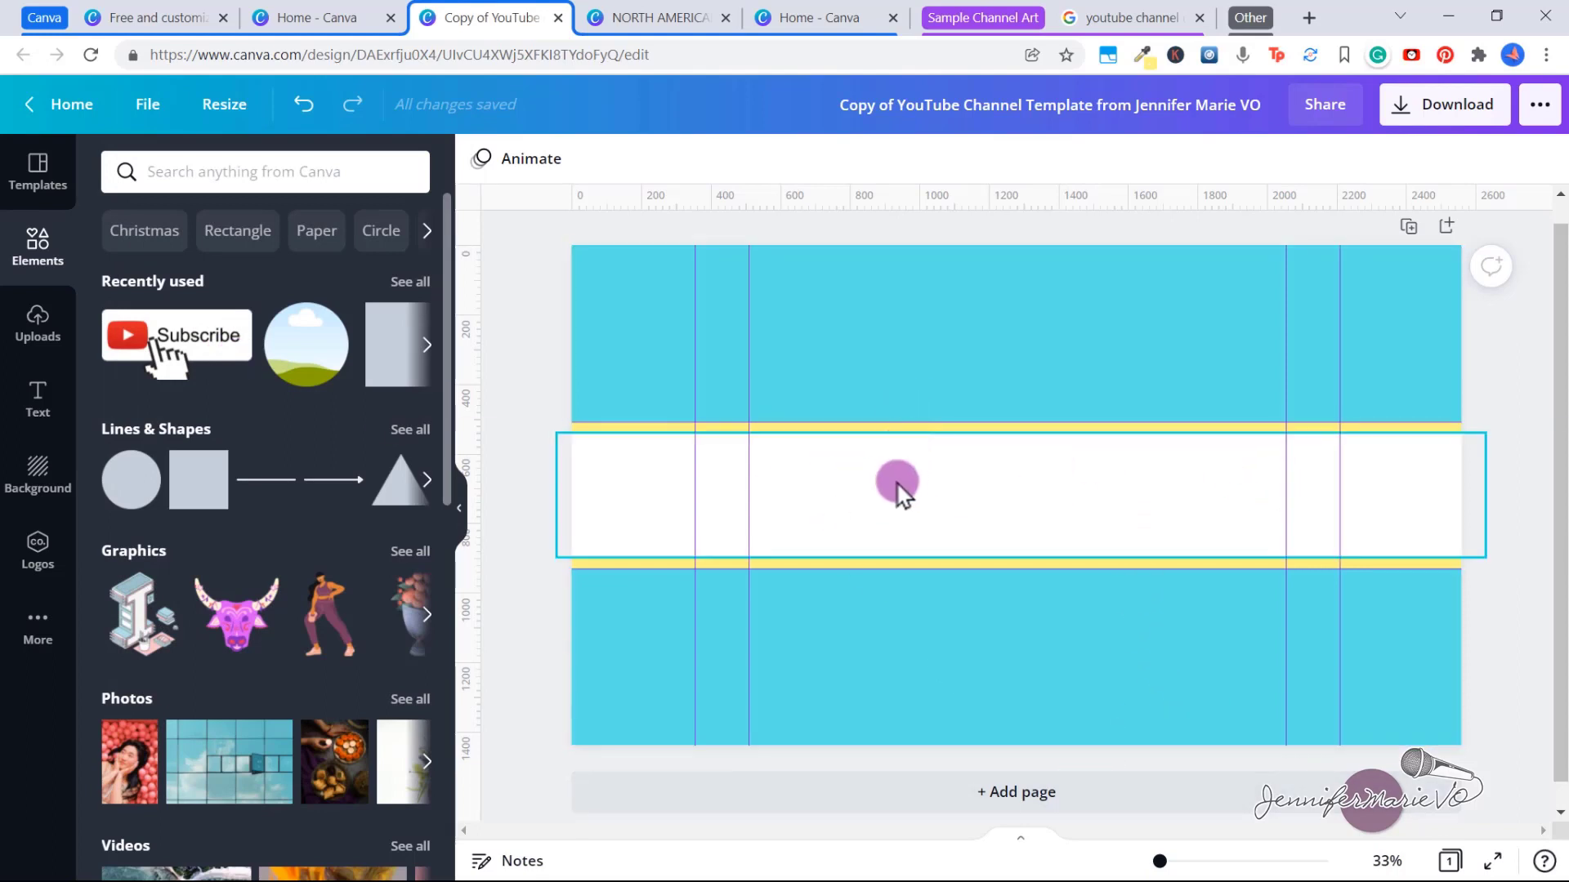
Step: Add the uploaded Sparkle English logo, shrink it to fit the white band, and centre it on the banner
left_click(39, 323)
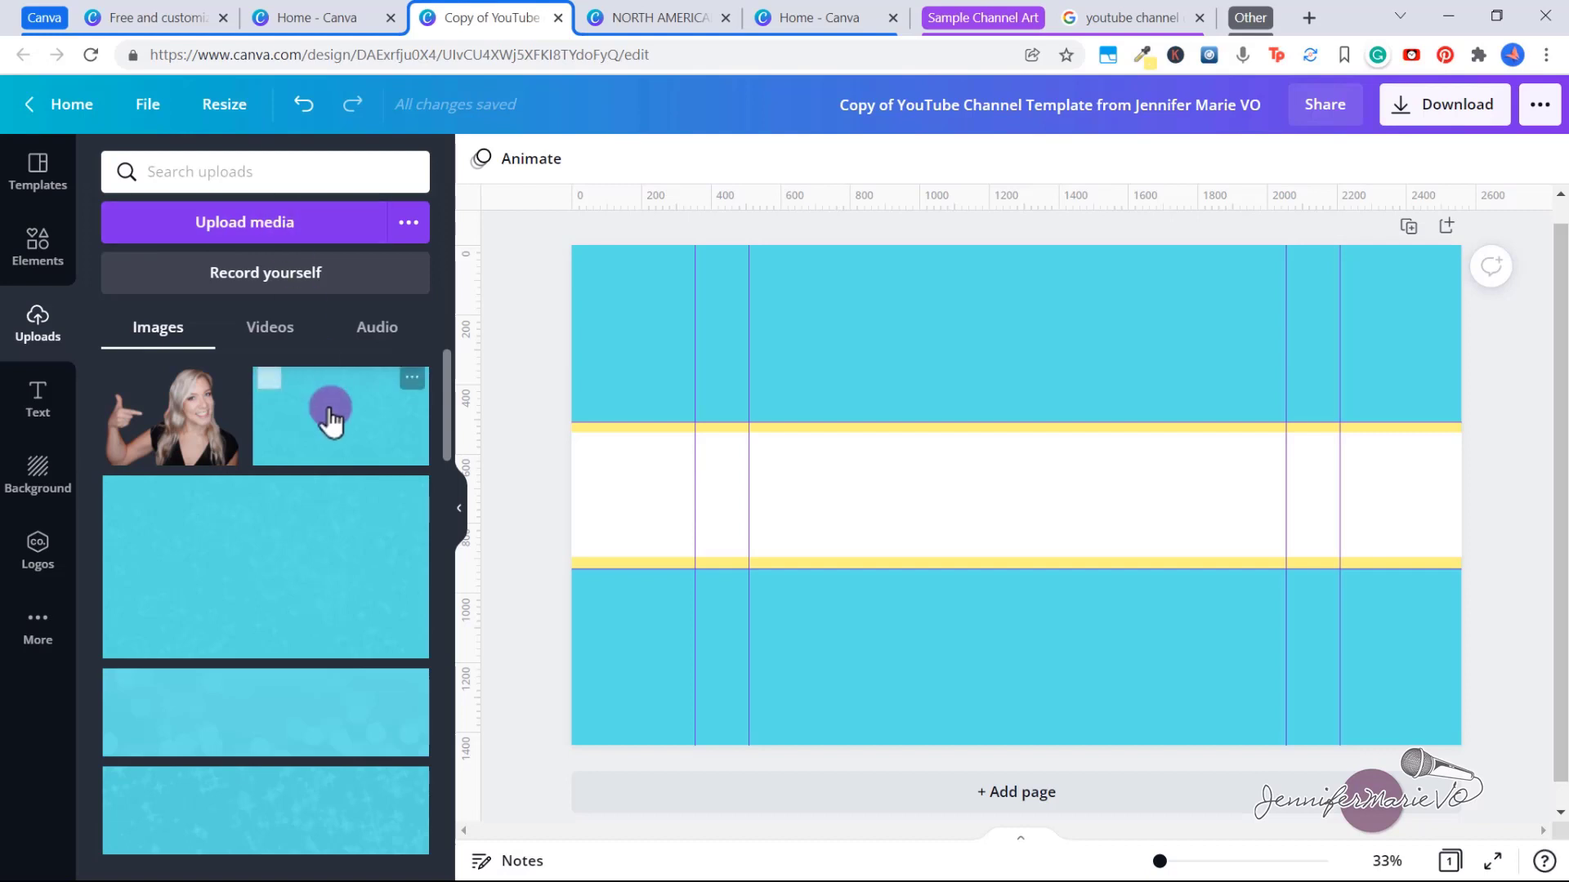
scroll(325, 413, "down", 4)
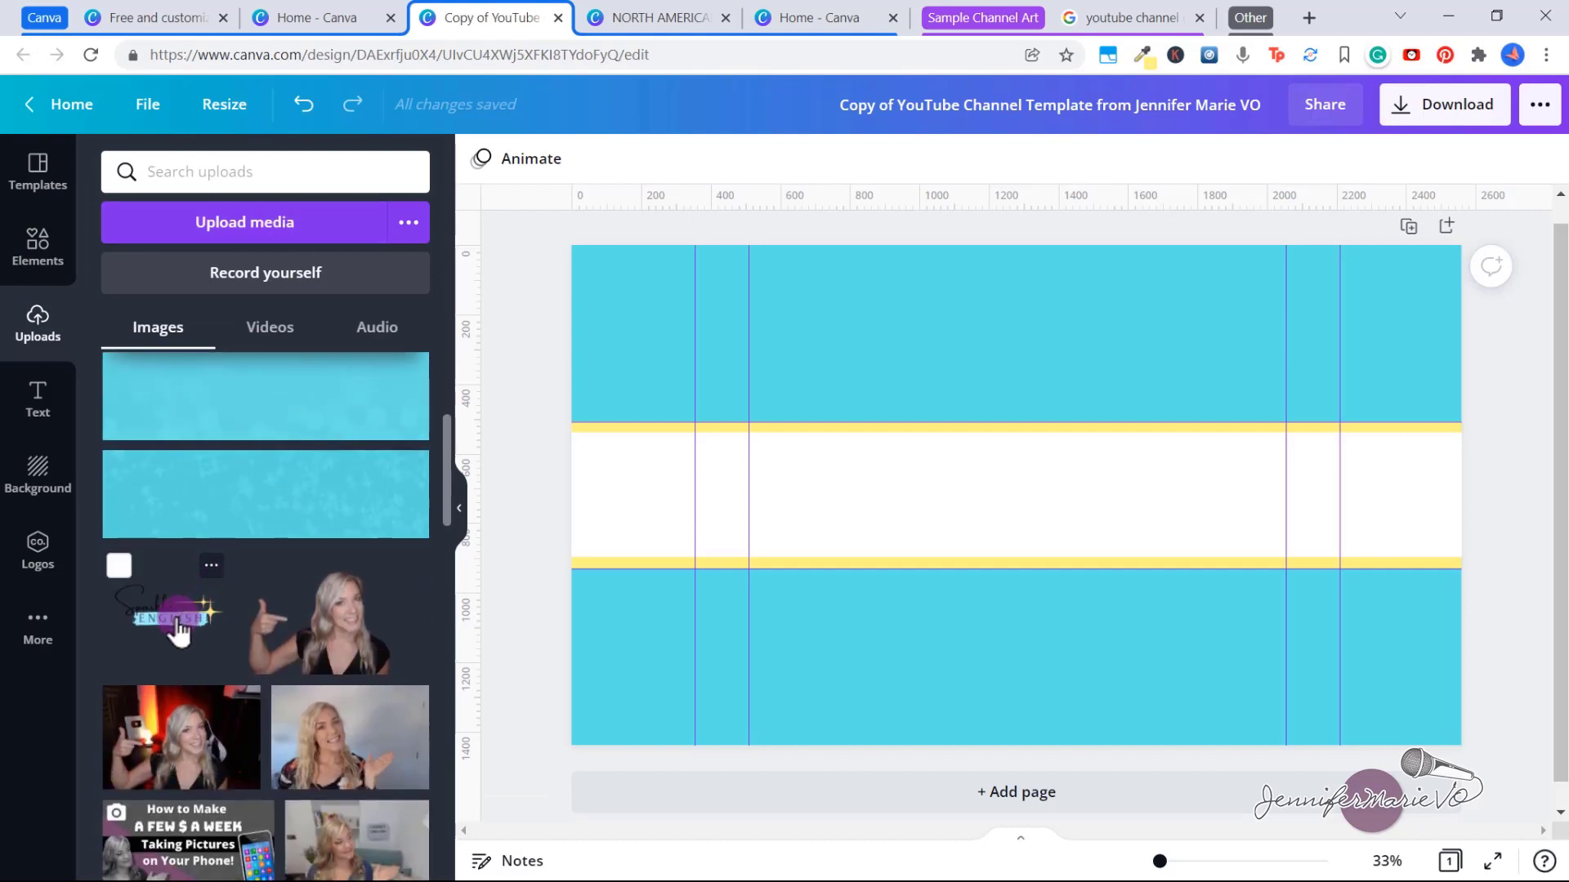
left_click_drag(178, 631, 931, 597)
left_click_drag(1036, 683, 1013, 500)
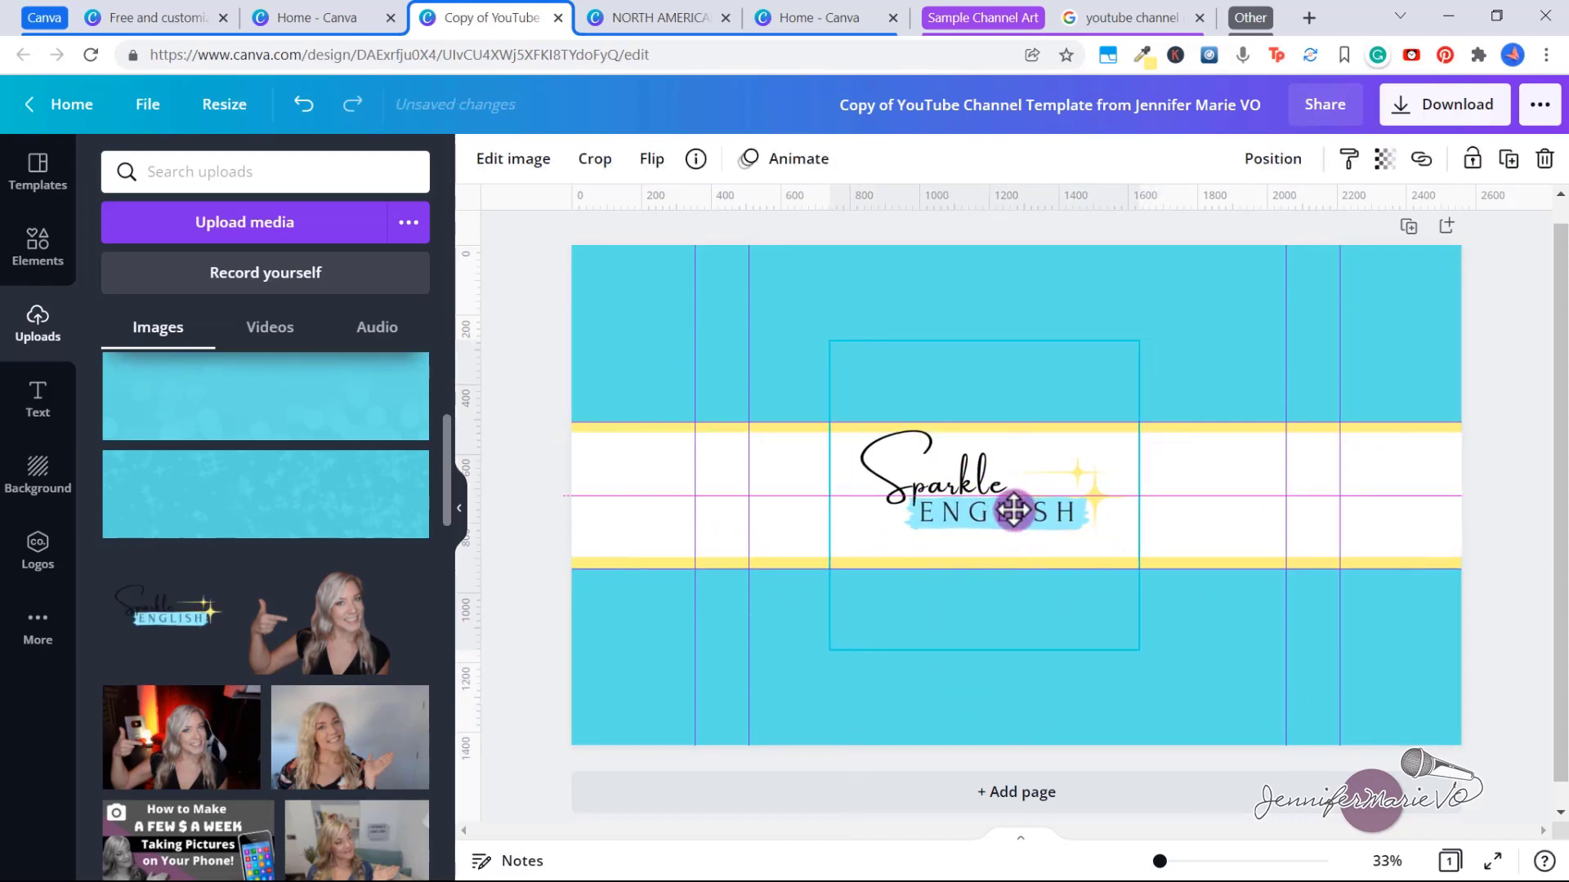
left_click_drag(1146, 649, 1052, 563)
left_click_drag(947, 442, 1018, 491)
left_click(914, 330)
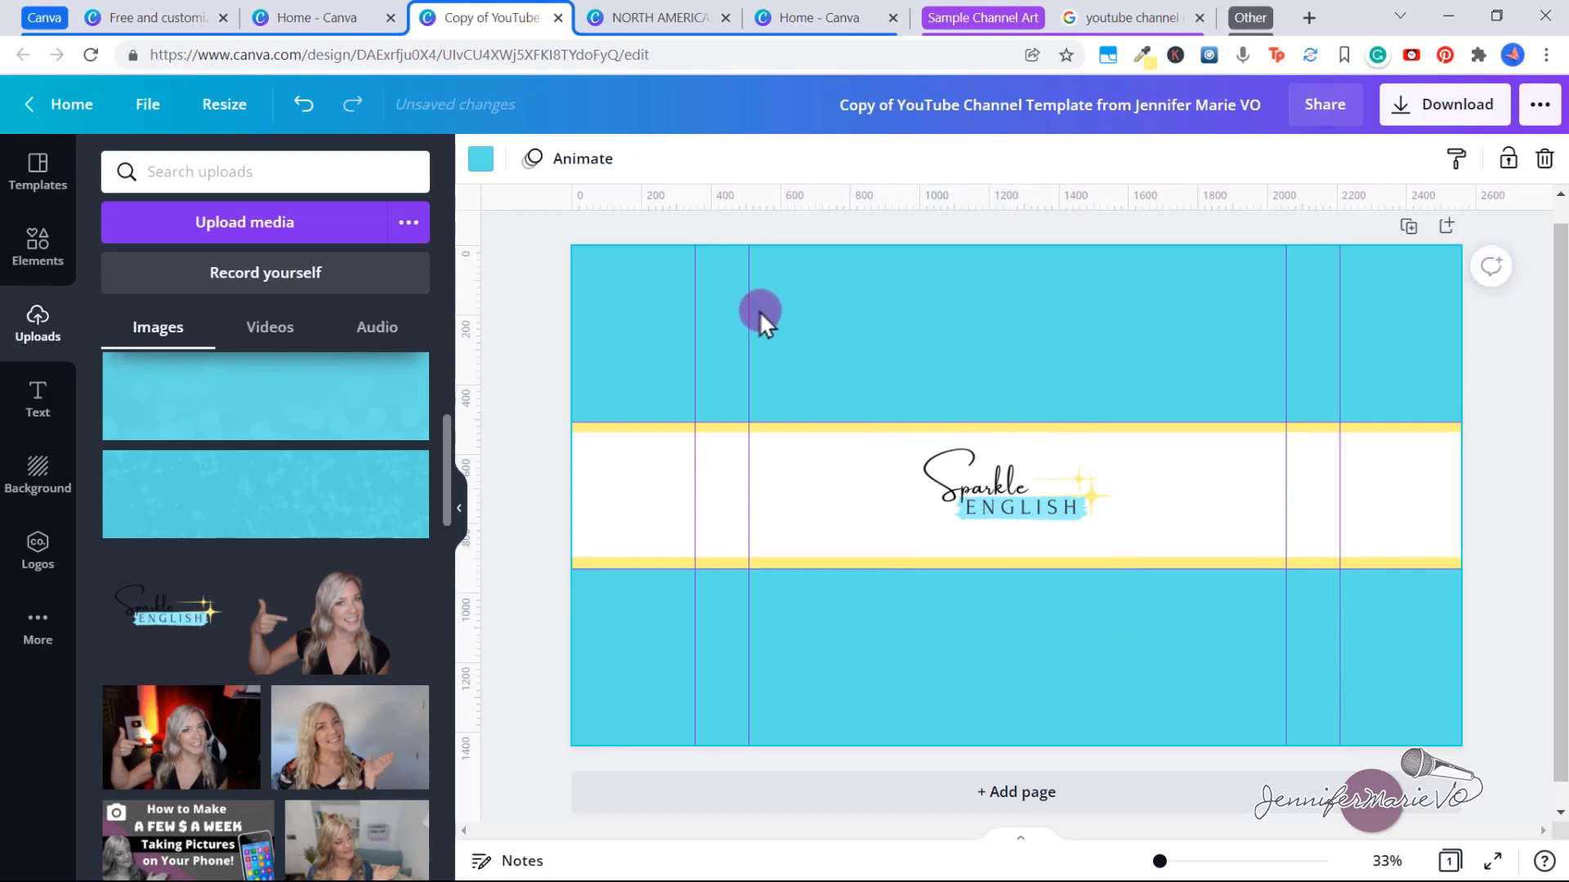
scroll(213, 441, "up", 4)
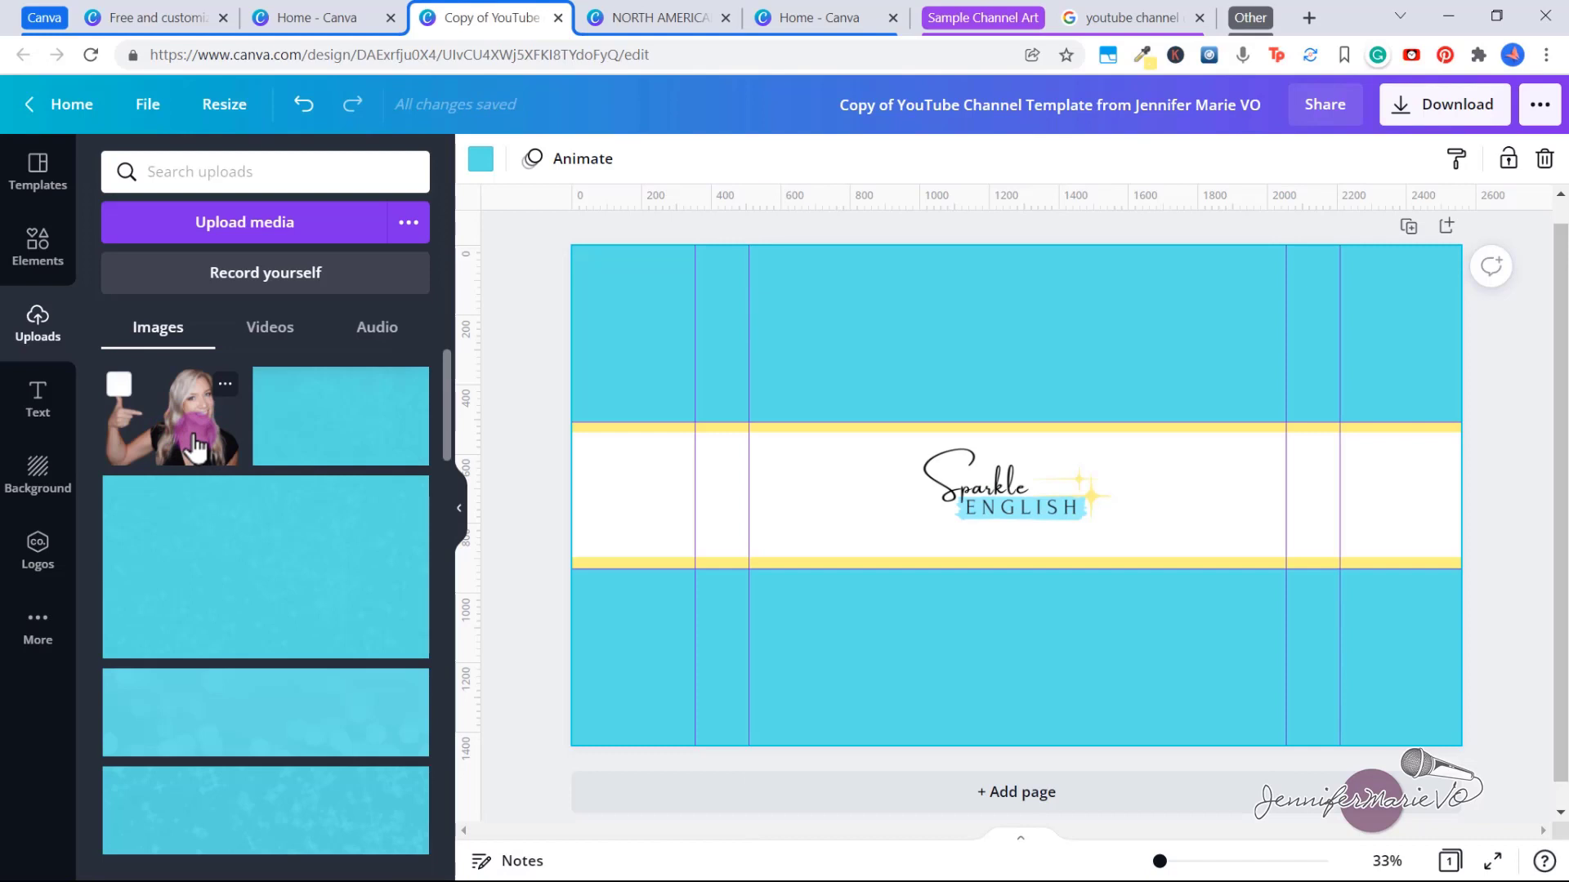
Step: Add the uploaded photo of the pointing woman before the logo and resize it to span the full height of the white and yellow bands
left_click_drag(198, 445, 817, 412)
left_click_drag(1209, 694, 946, 564)
left_click_drag(874, 416, 831, 449)
left_click_drag(932, 350, 830, 403)
left_click_drag(792, 517, 841, 516)
left_click_drag(1159, 861, 1166, 862)
left_click_drag(748, 518, 735, 518)
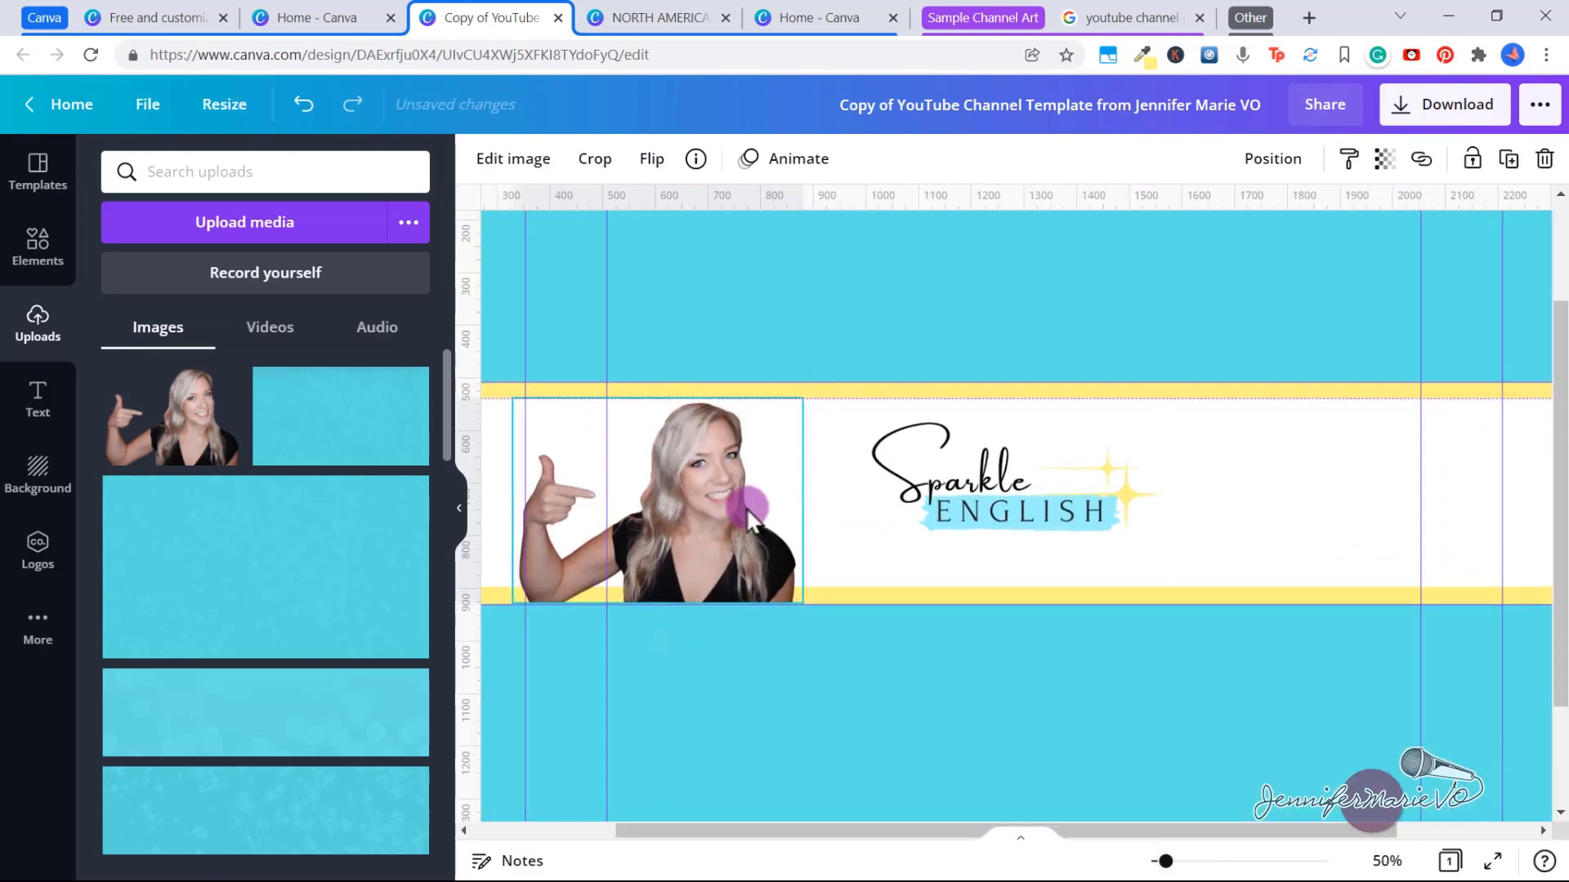
mouse_move(801, 400)
left_mouse_down()
mouse_move(840, 387)
mouse_move(820, 384)
left_mouse_up()
left_click_drag(723, 459, 724, 463)
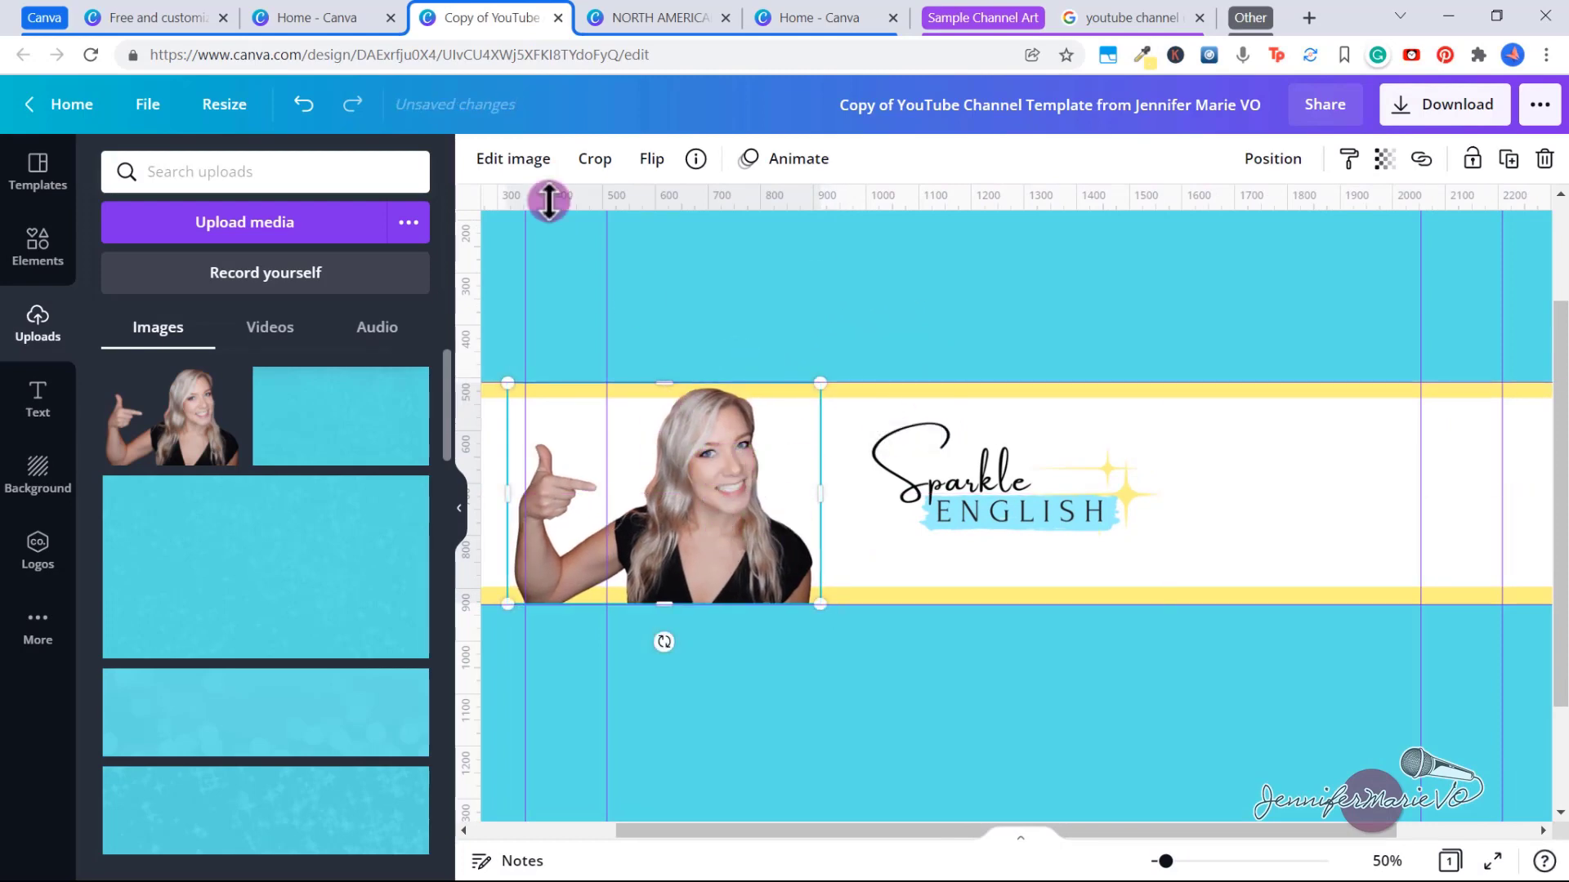
Step: Apply a Glow shadow to the woman's photo, keeping its size at 4, transparency at 50 and blur at 5
left_click(526, 163)
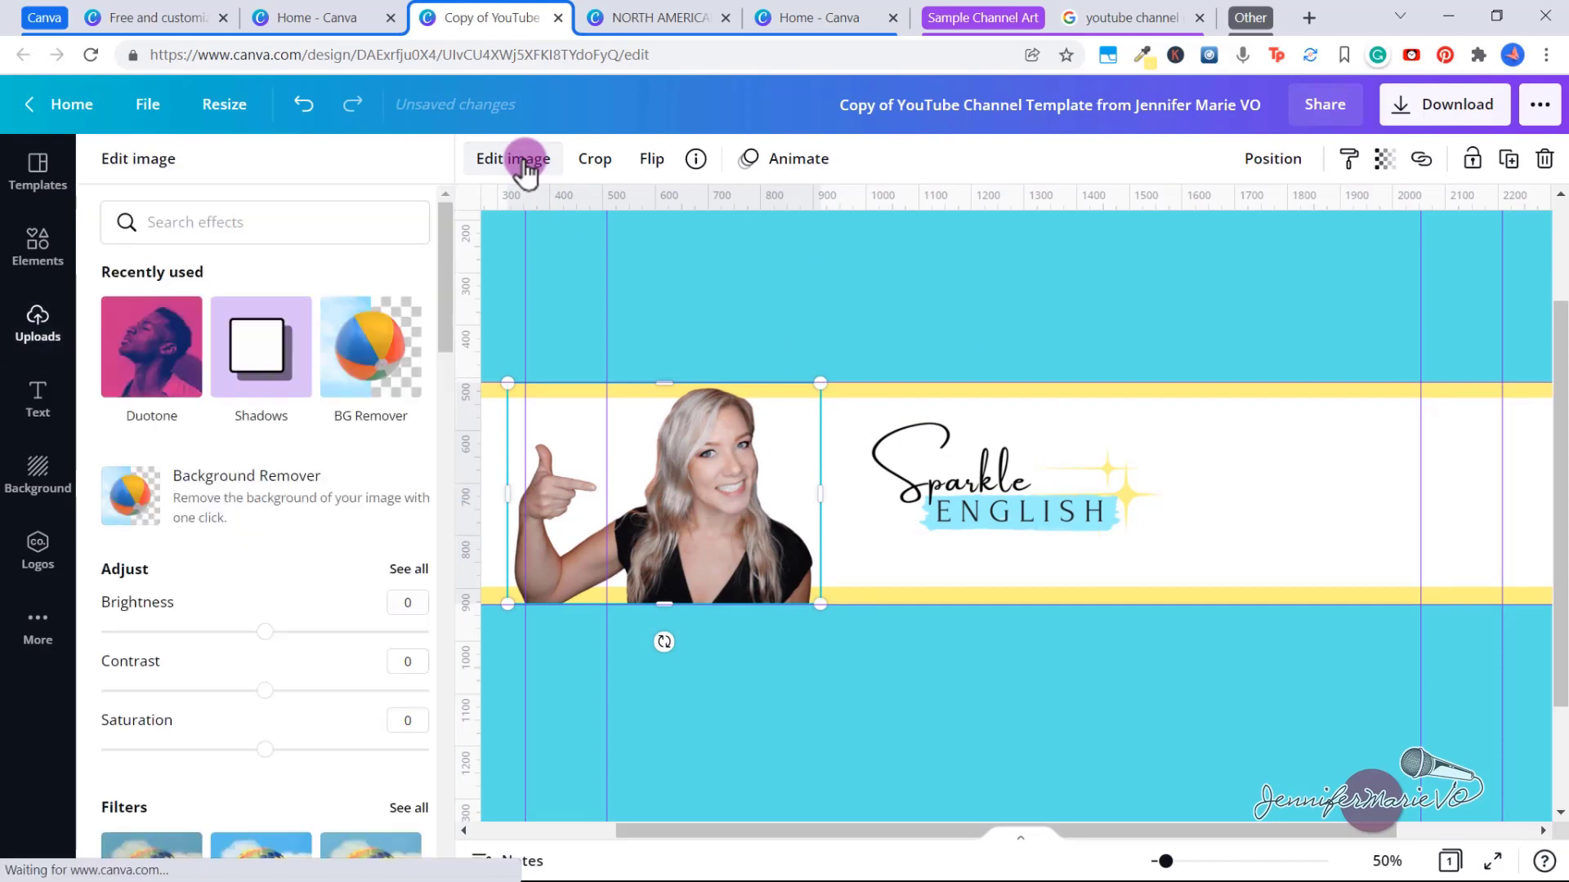
scroll(168, 669, "down", 5)
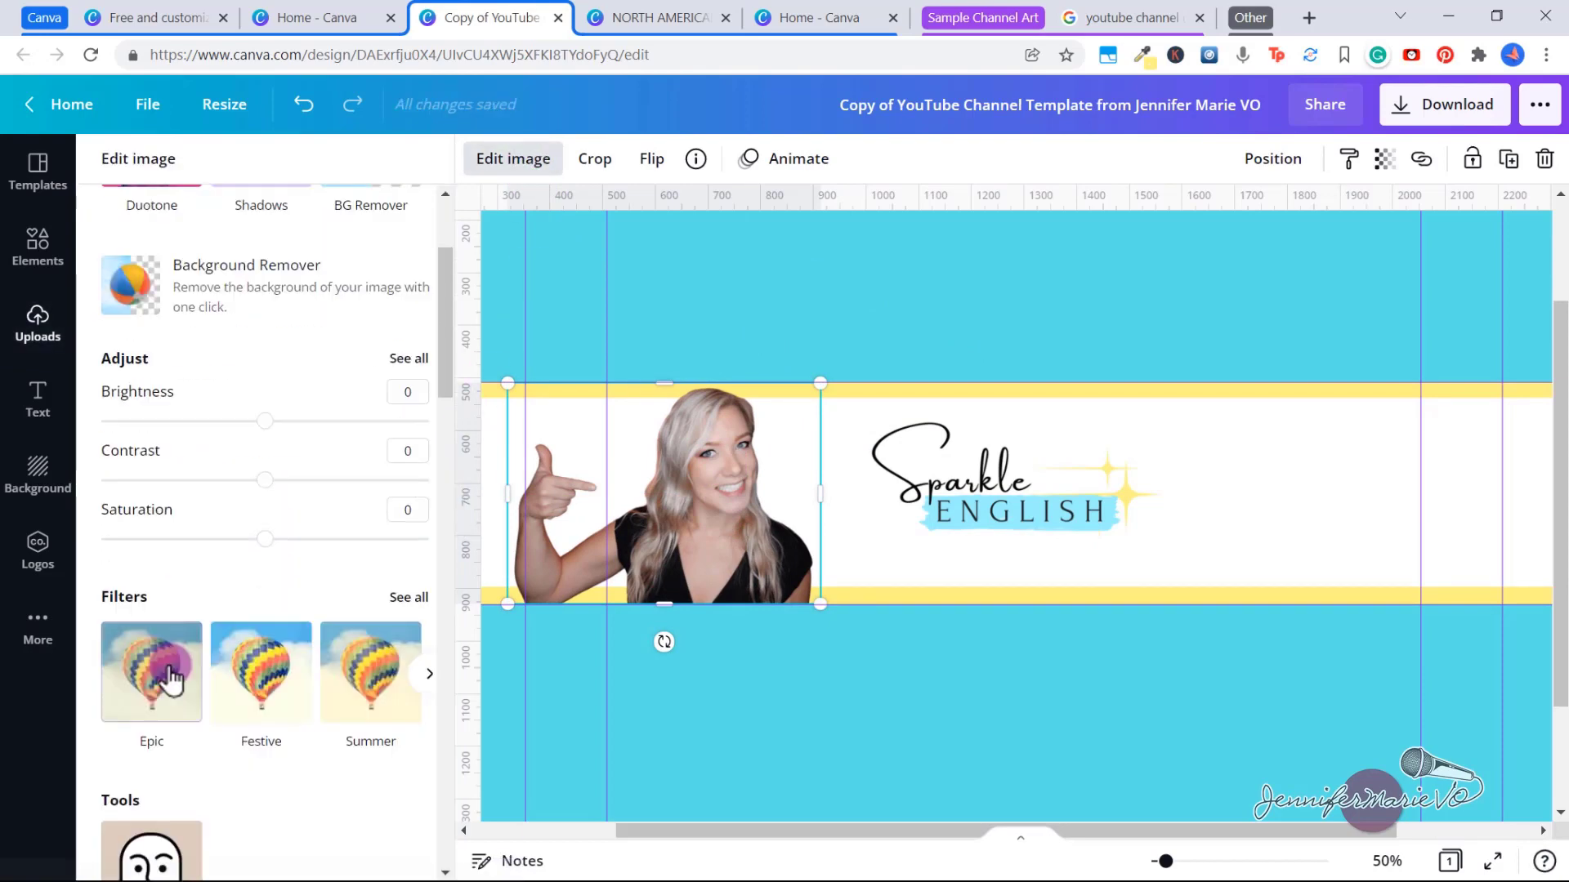
scroll(336, 525, "down", 4)
scroll(298, 648, "up", 9)
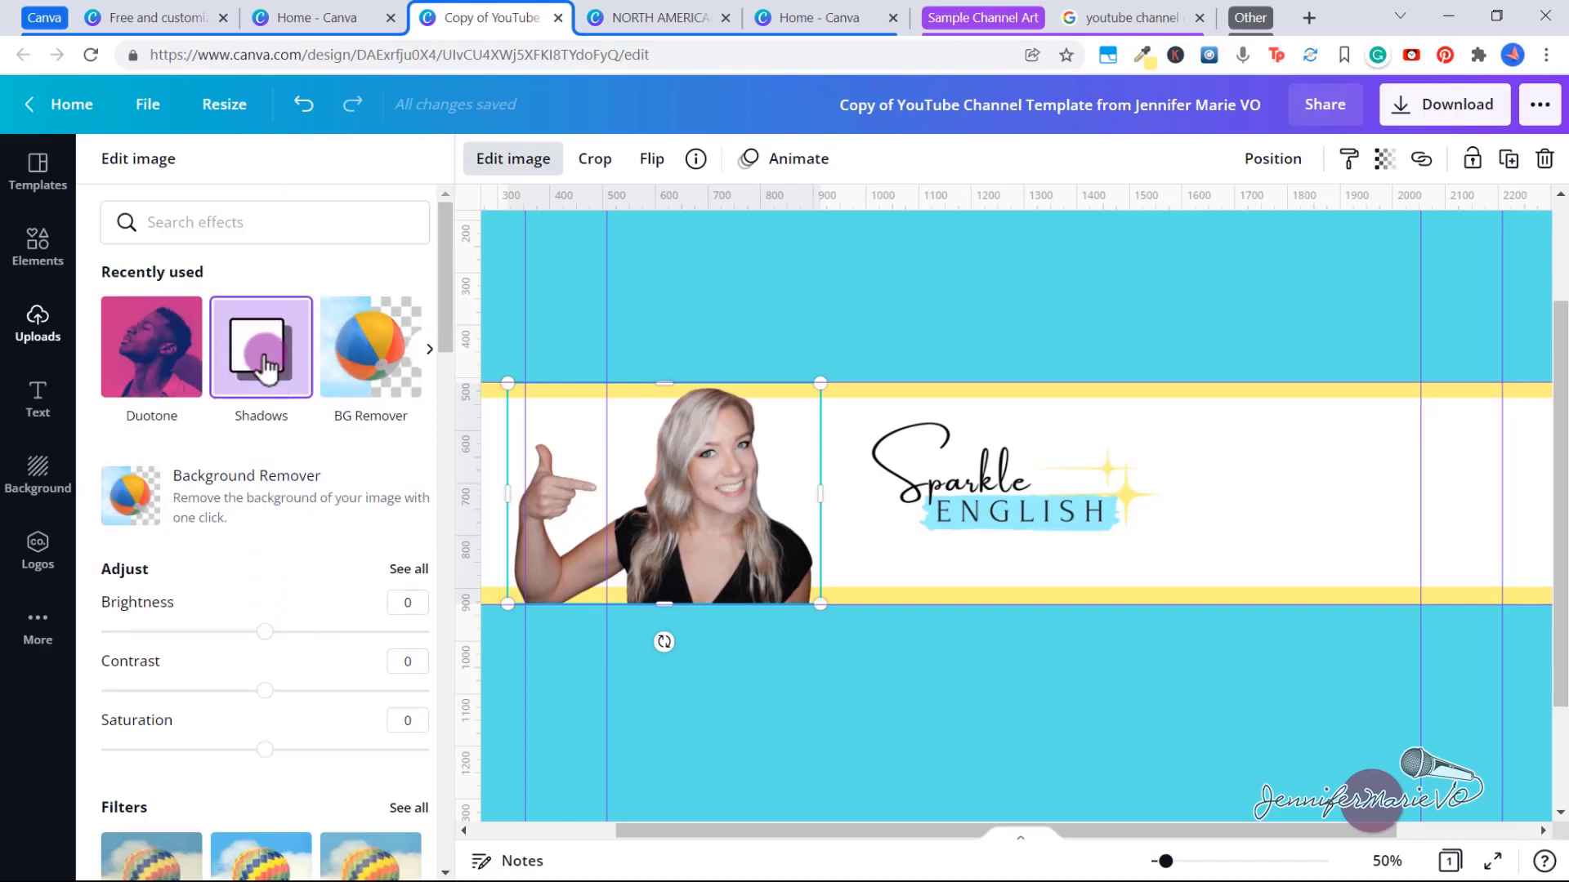
left_click(265, 366)
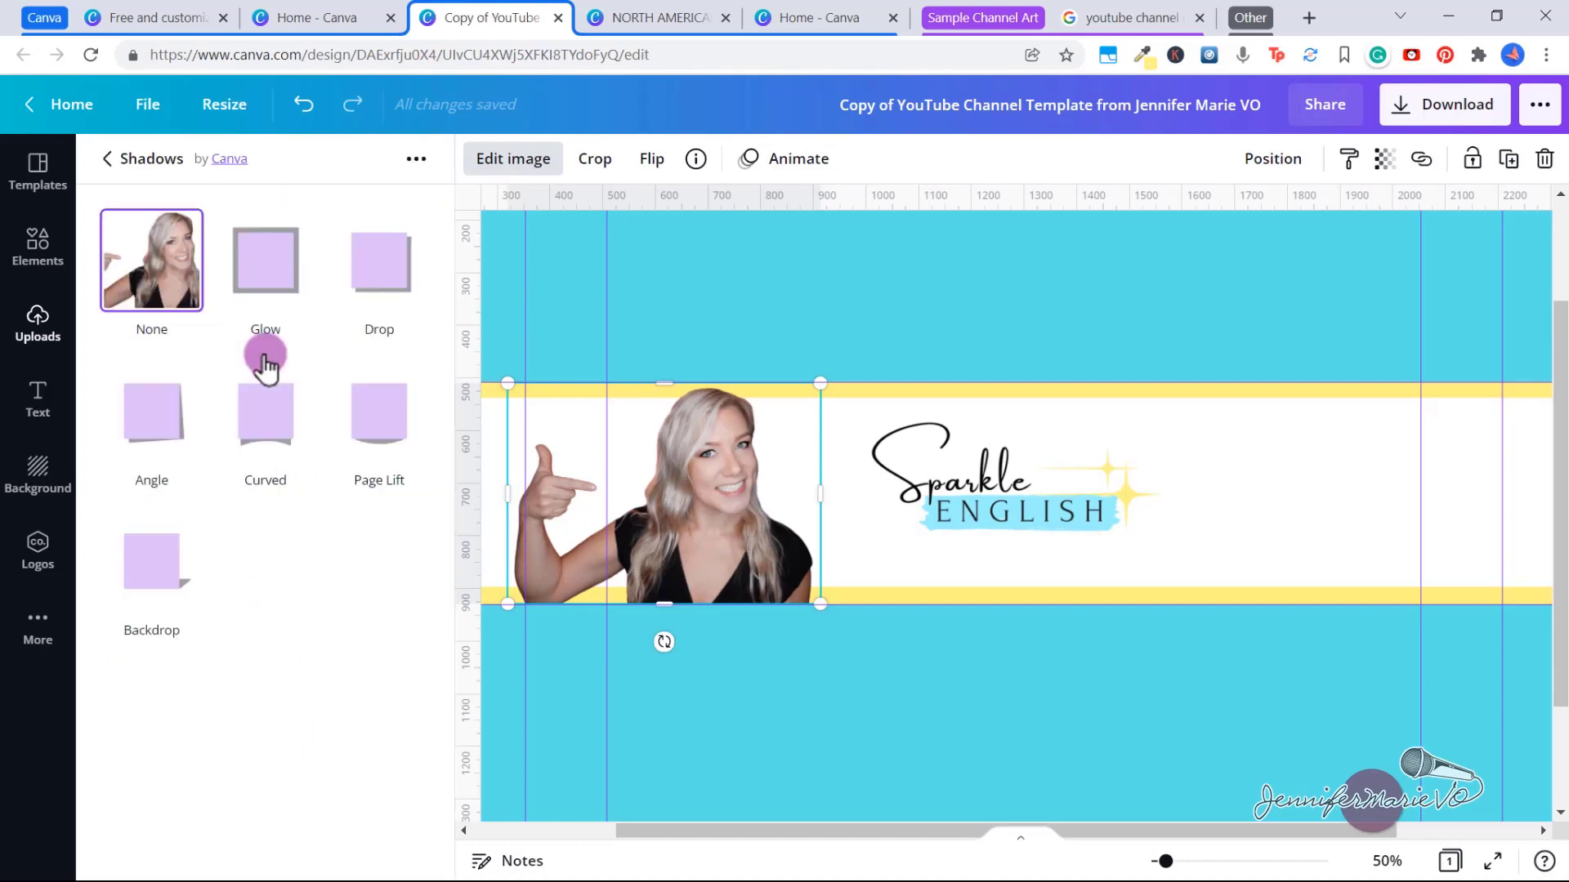
left_click(274, 268)
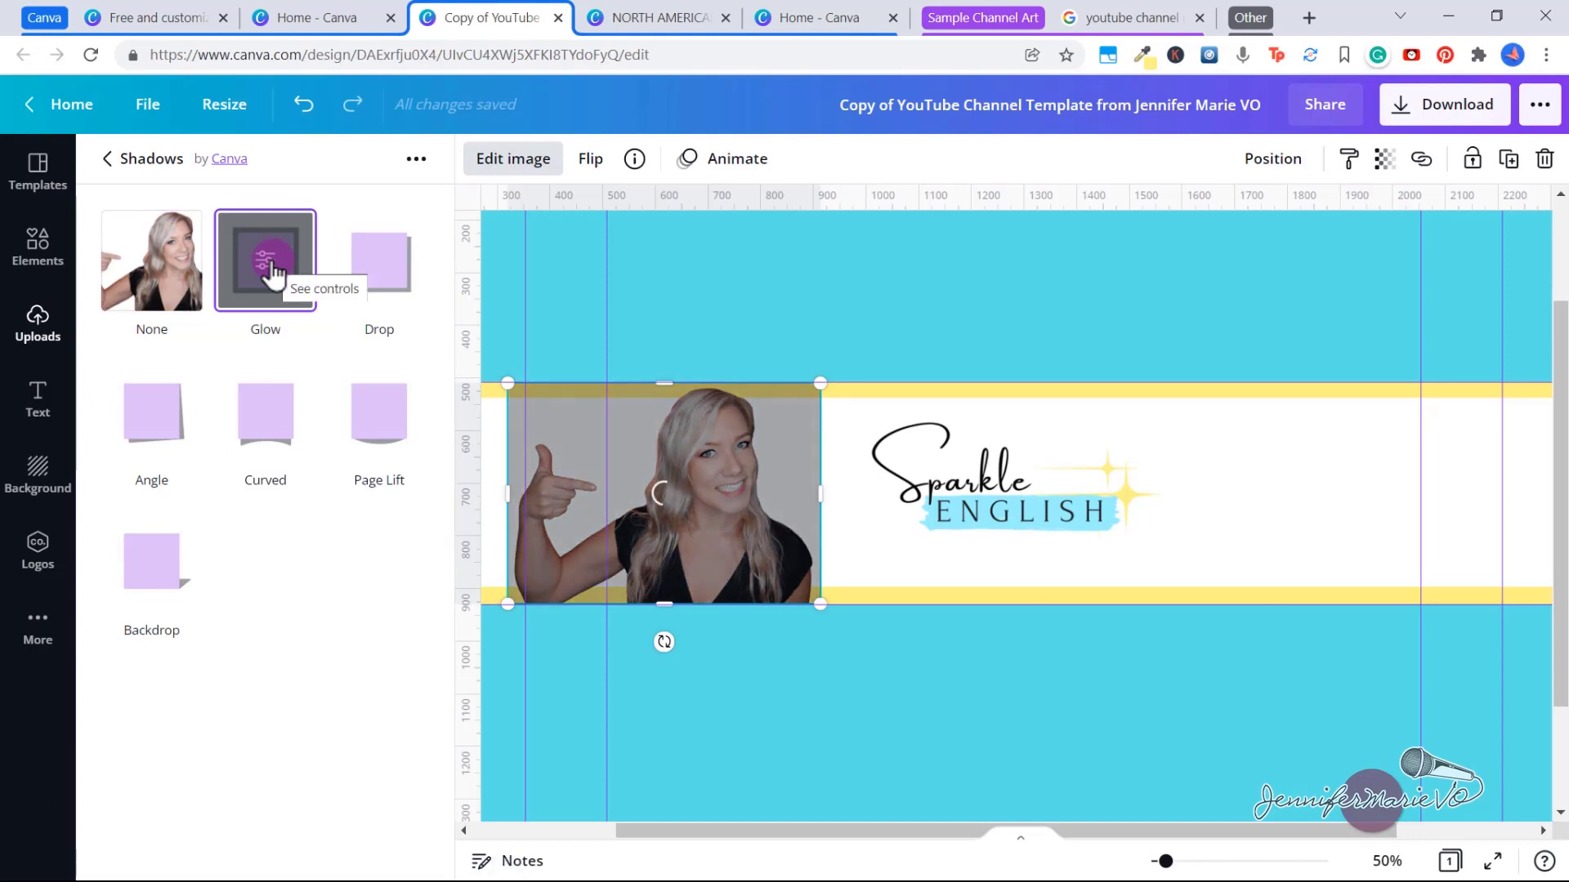
left_click(392, 284)
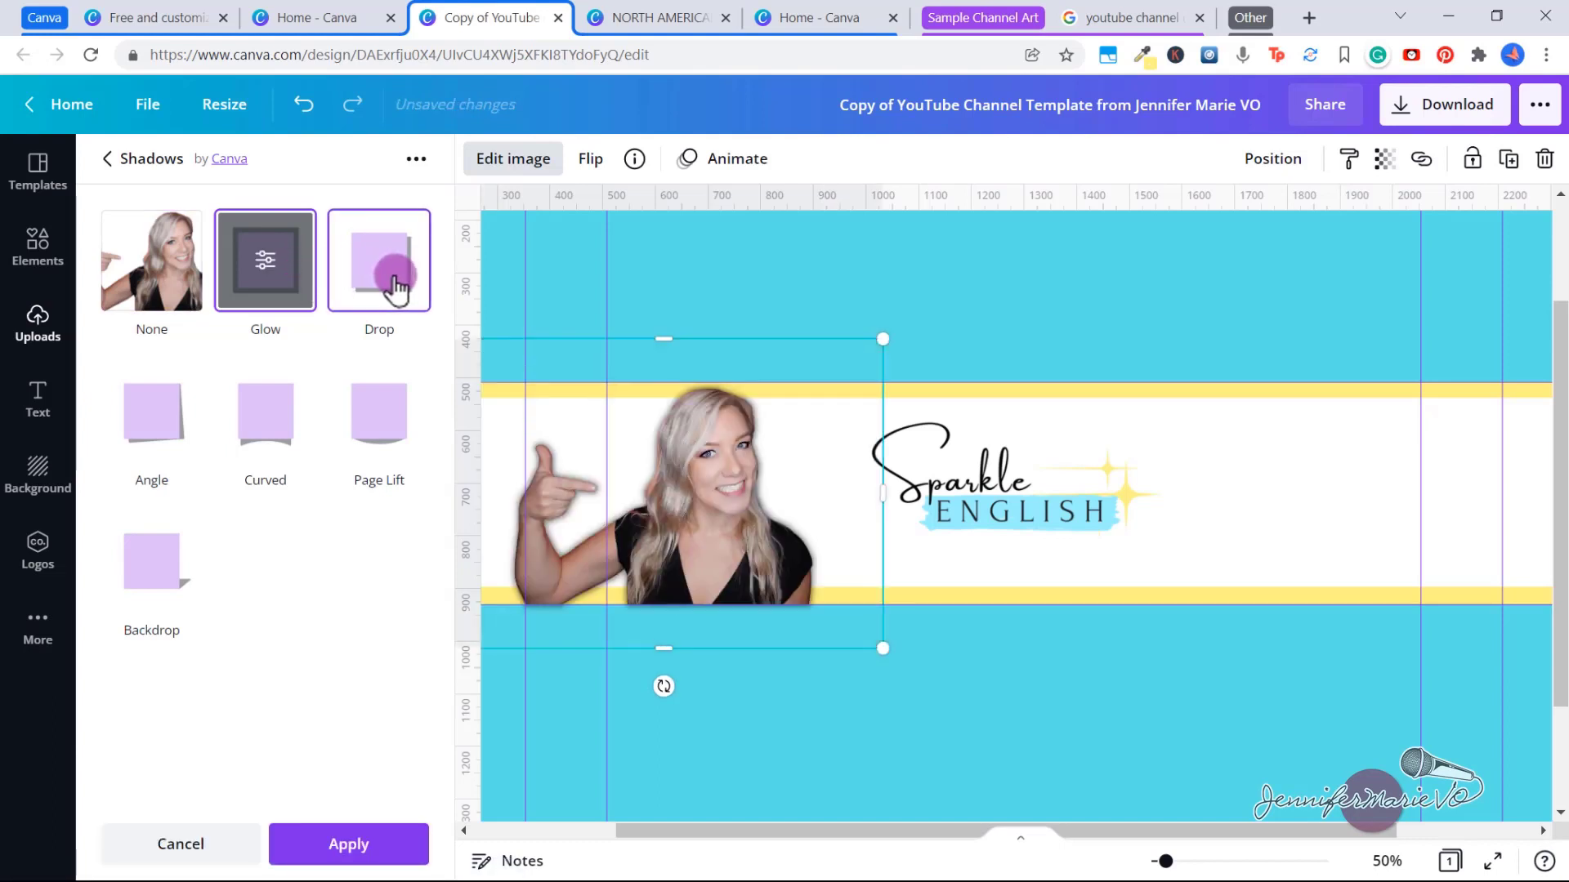
left_click(268, 276)
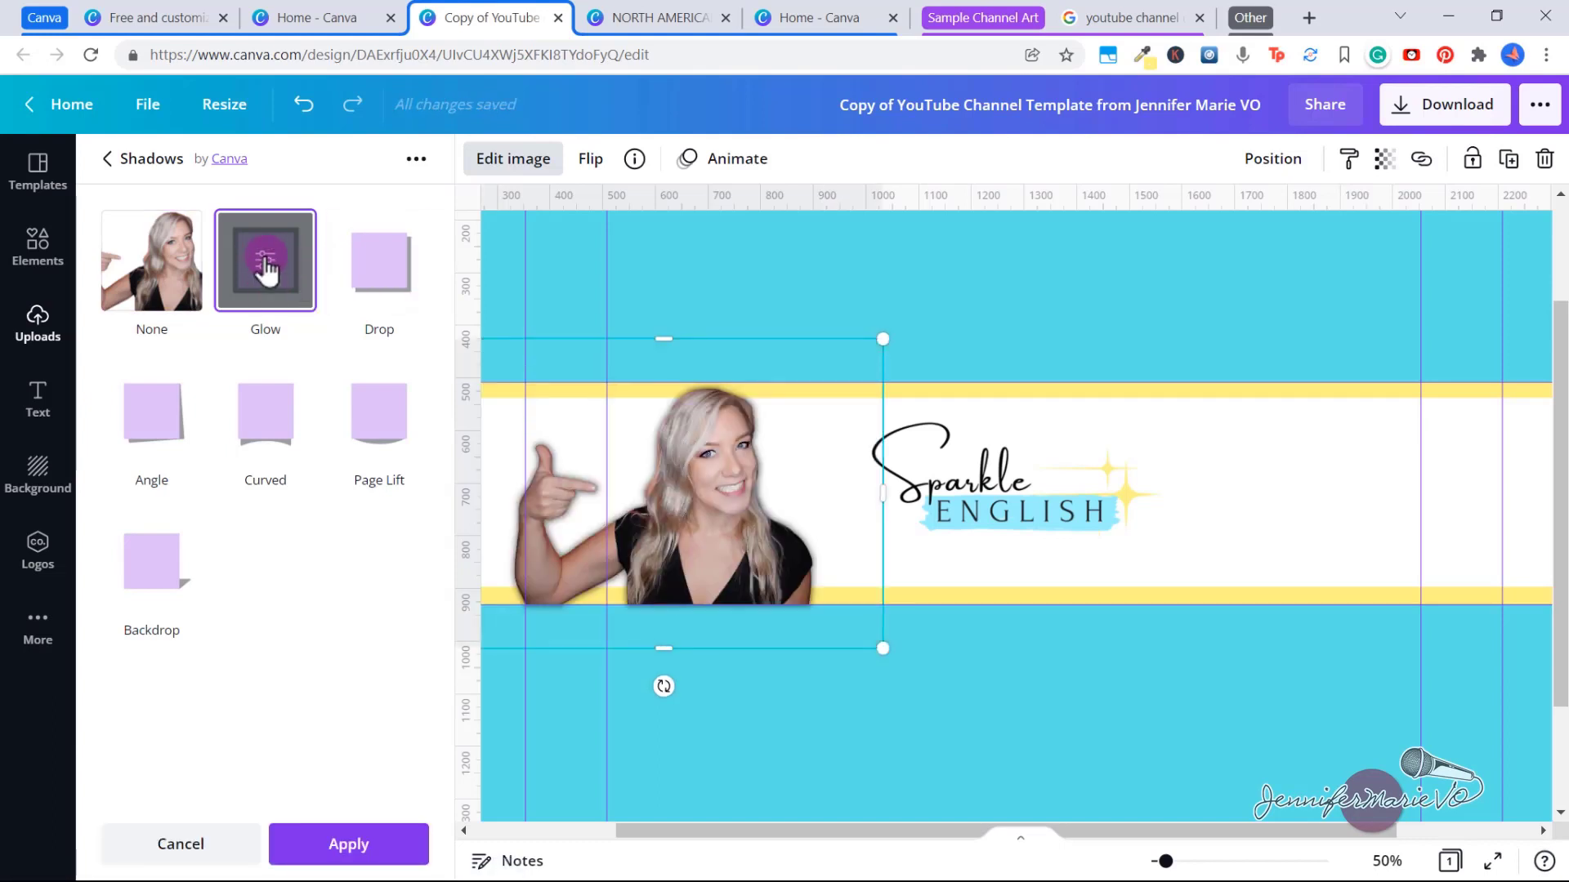
left_click(265, 273)
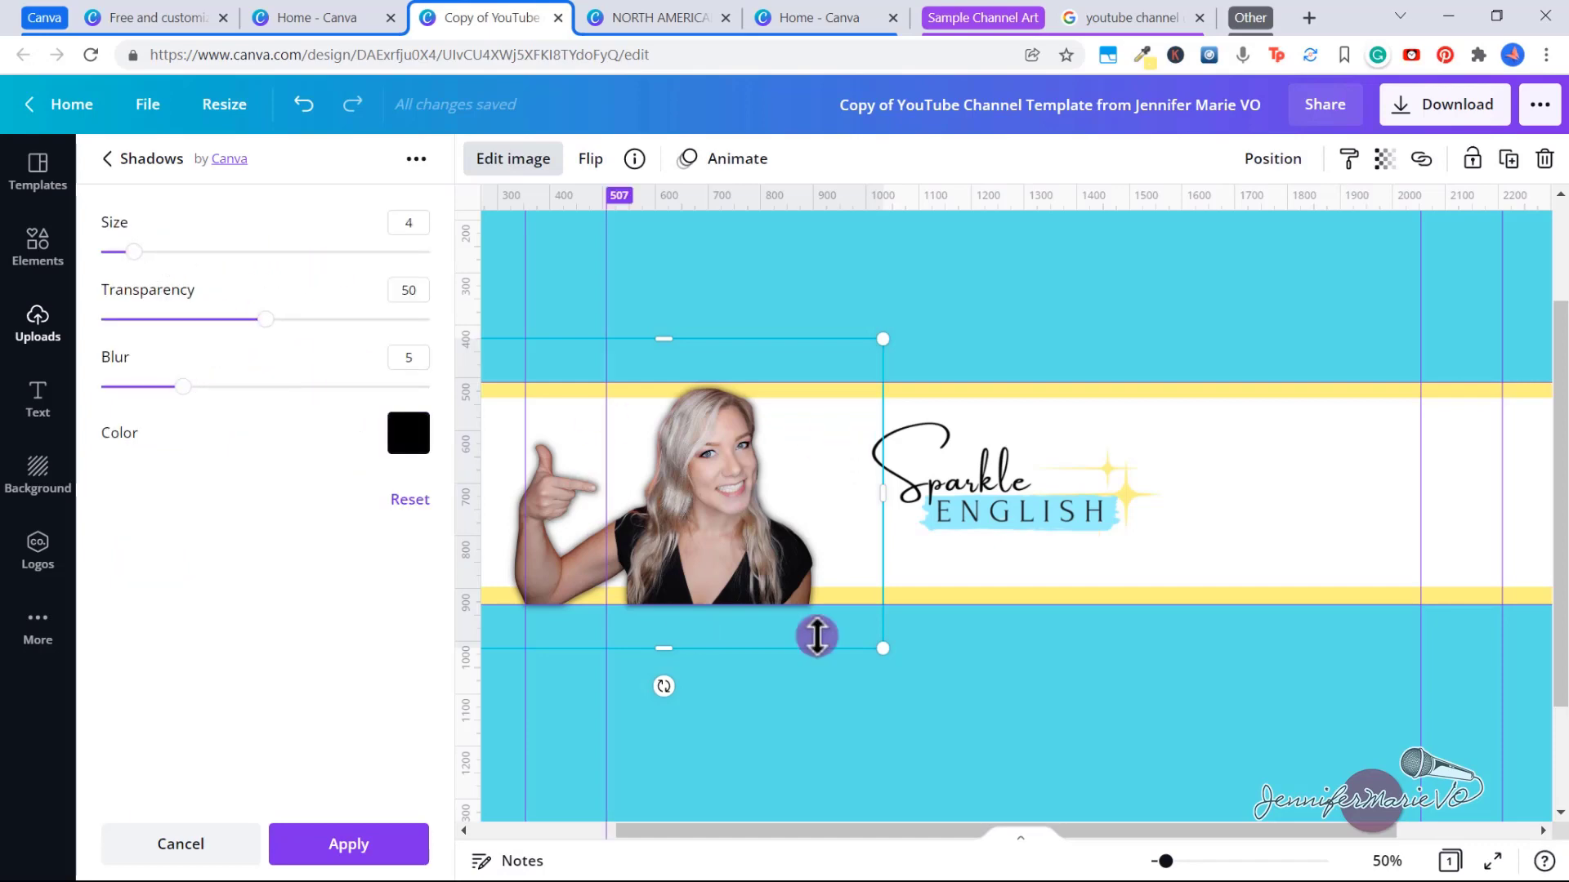
left_click(392, 850)
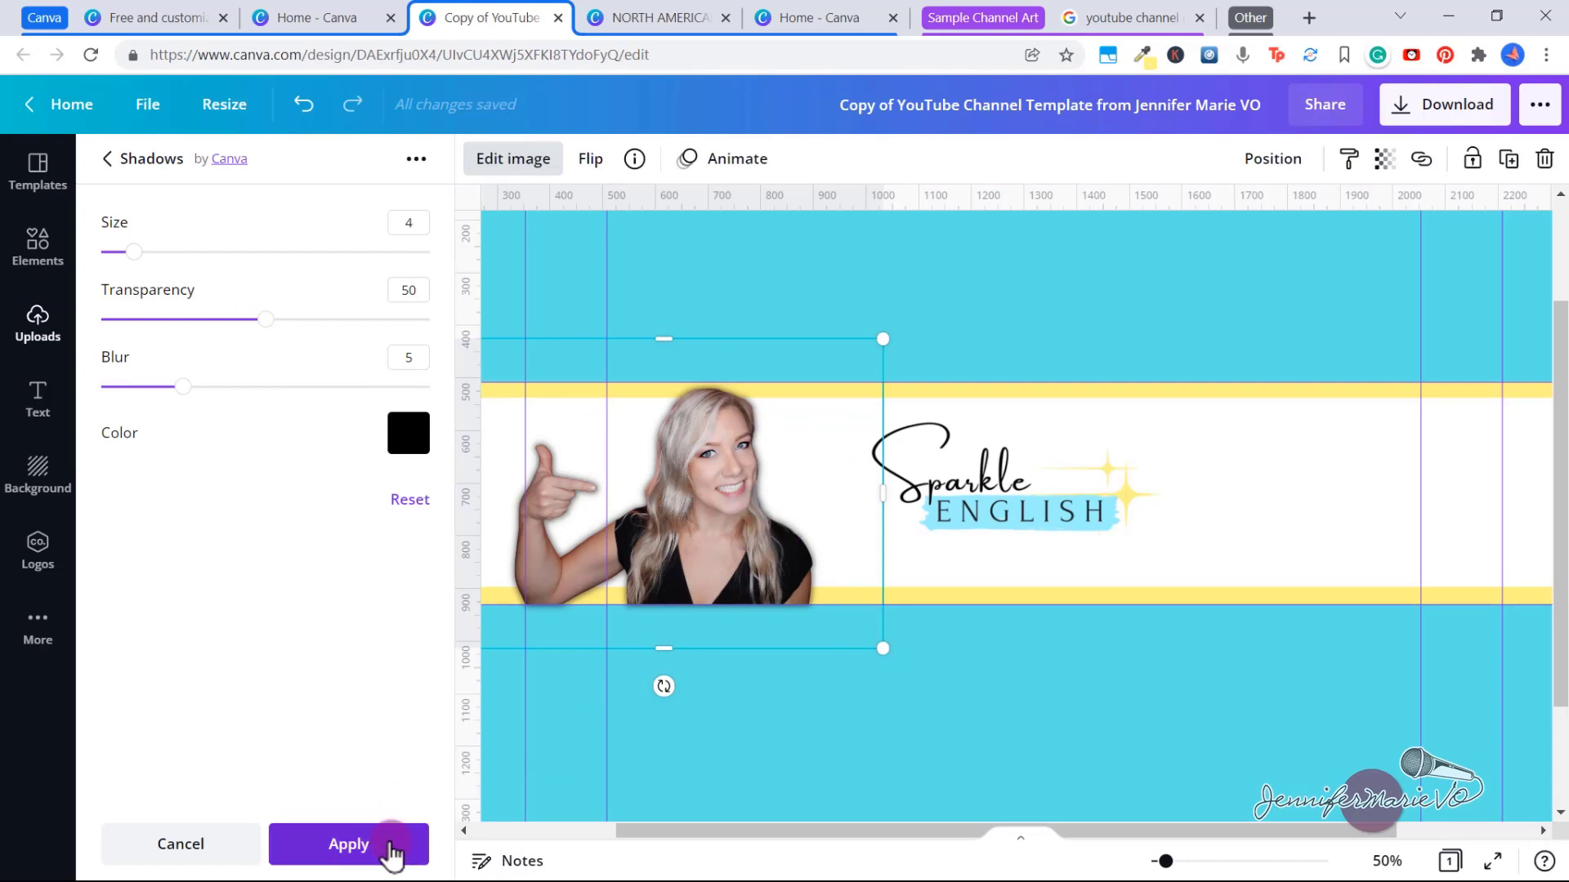
left_click(821, 752)
Step: Add a subheading text box after the logo, inside the safe area, and scale its text down to size 51.3
scroll(1209, 841, "down", 1)
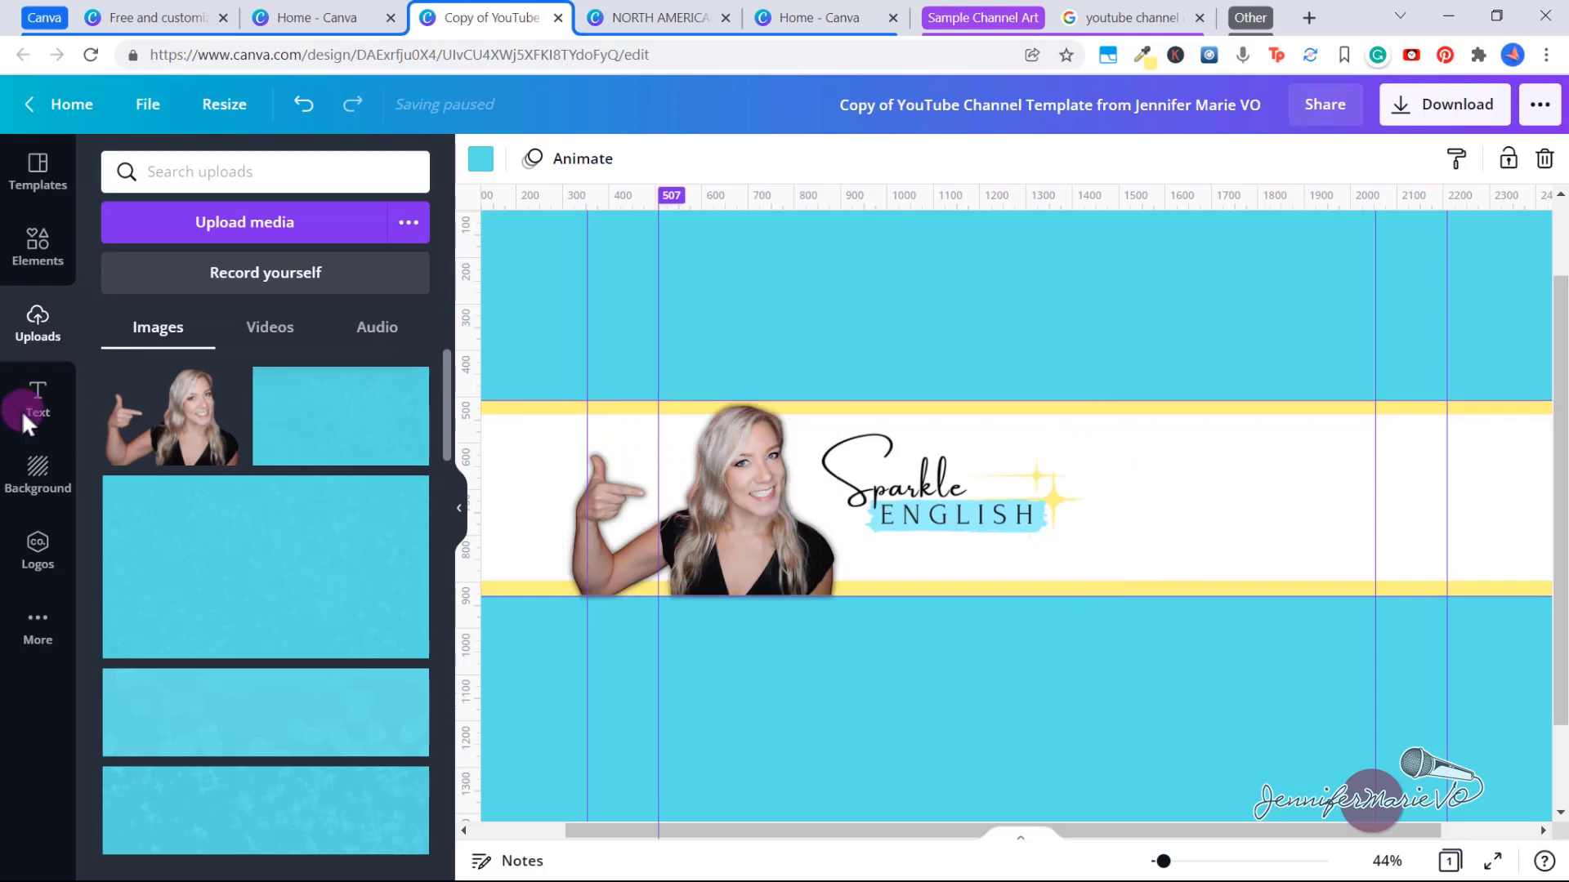
left_click(49, 416)
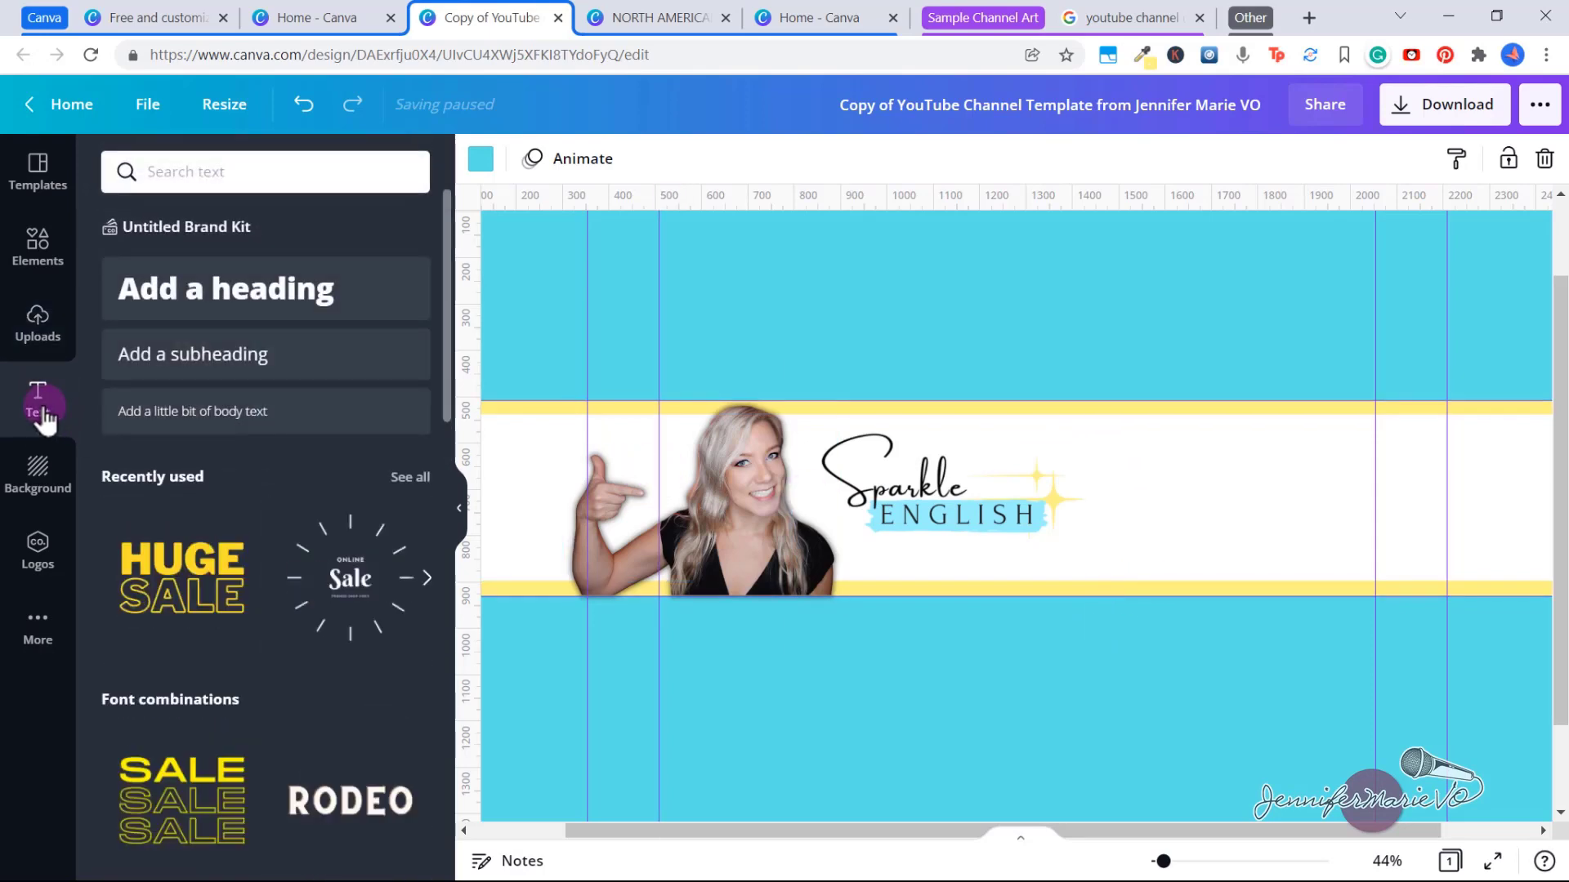
left_click(218, 366)
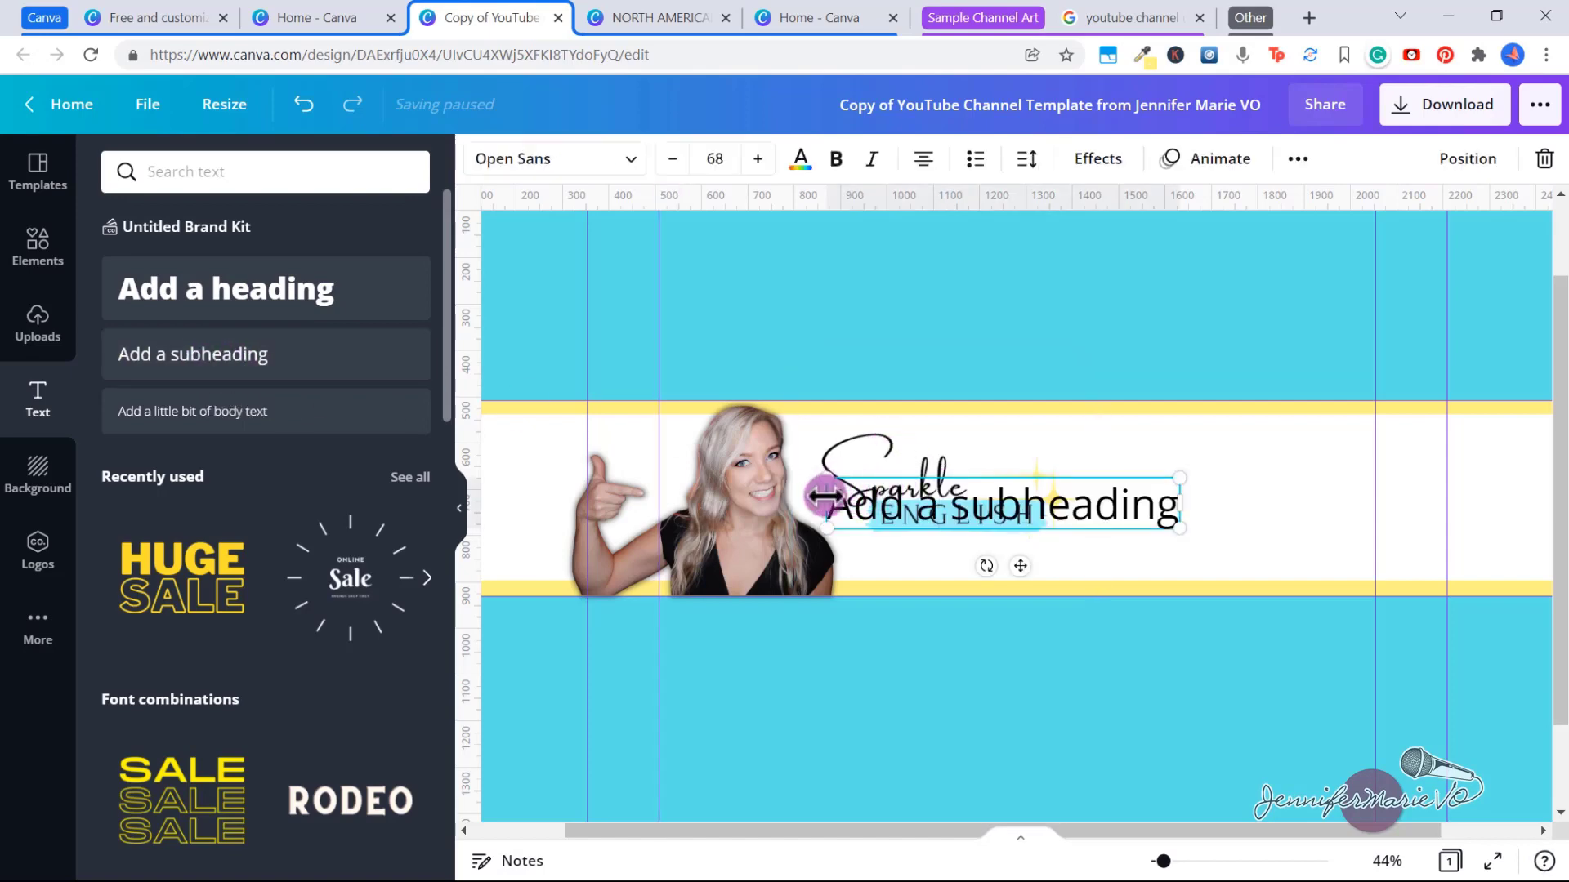
left_click_drag(895, 481, 1268, 424)
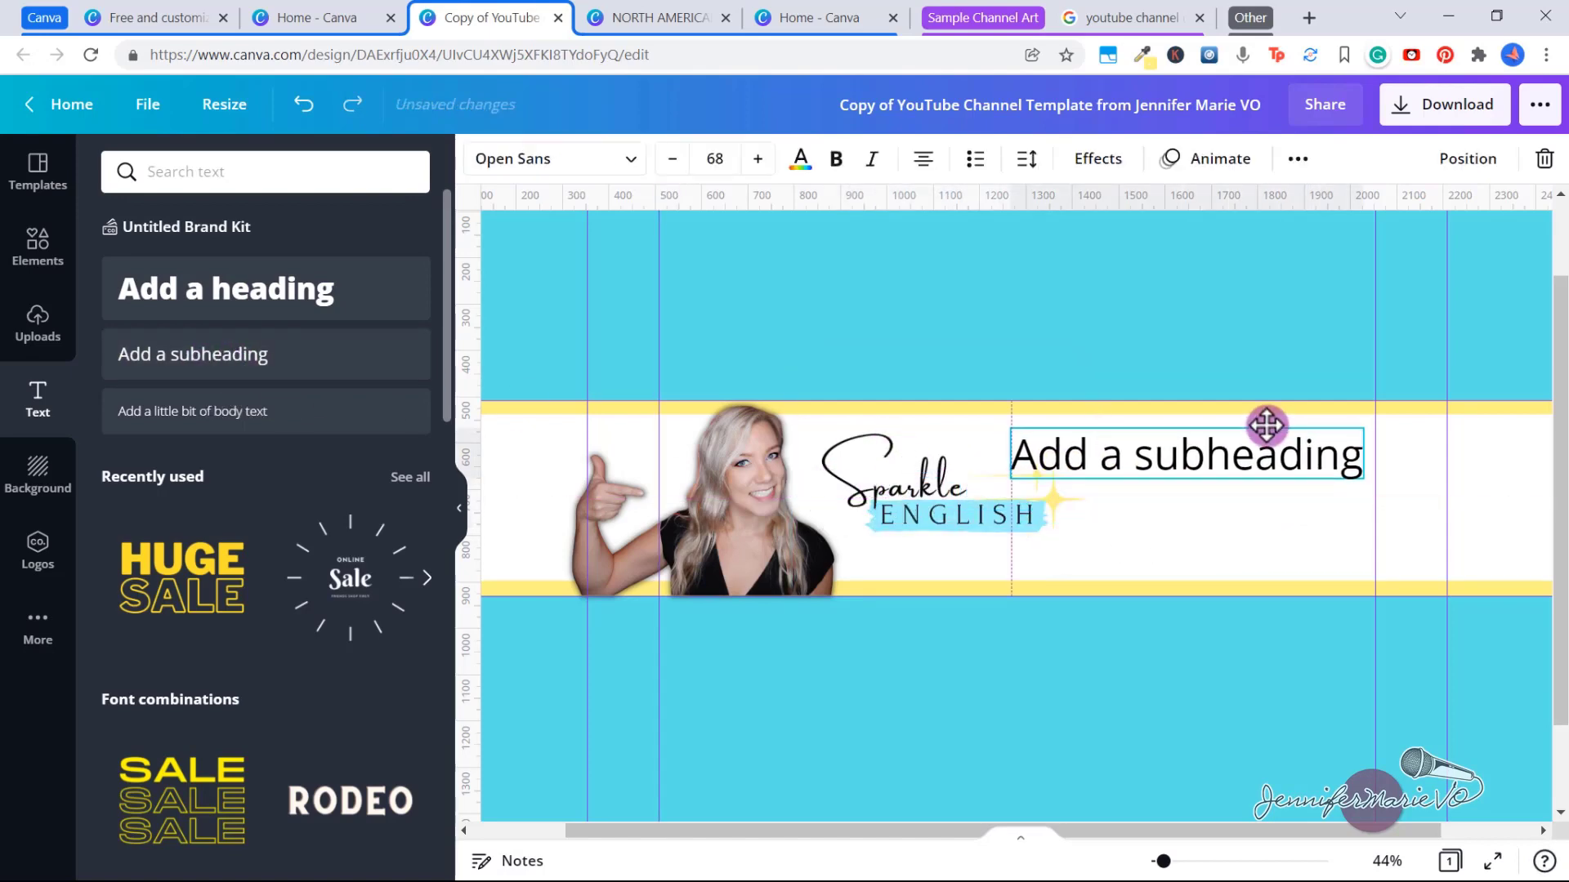
left_click_drag(1014, 422, 1041, 431)
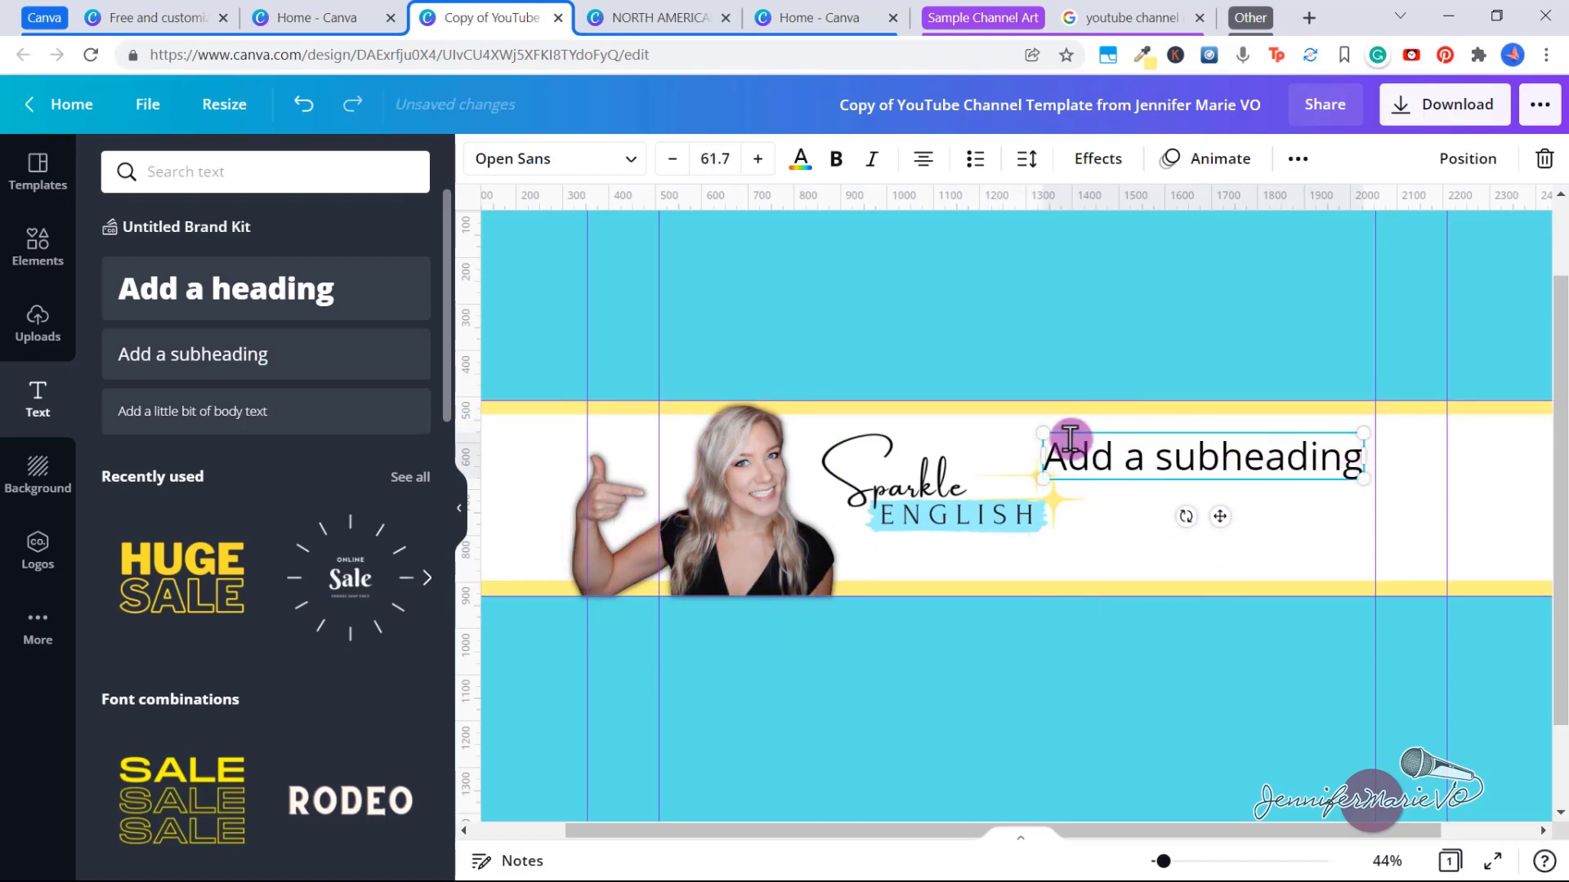
left_click_drag(1044, 435, 1323, 462)
Step: Replace the subheading with "Learn and Practice" above "NORTH AMERICAN ENGLISH", and nudge the logo slightly towards the photo
type("Lear")
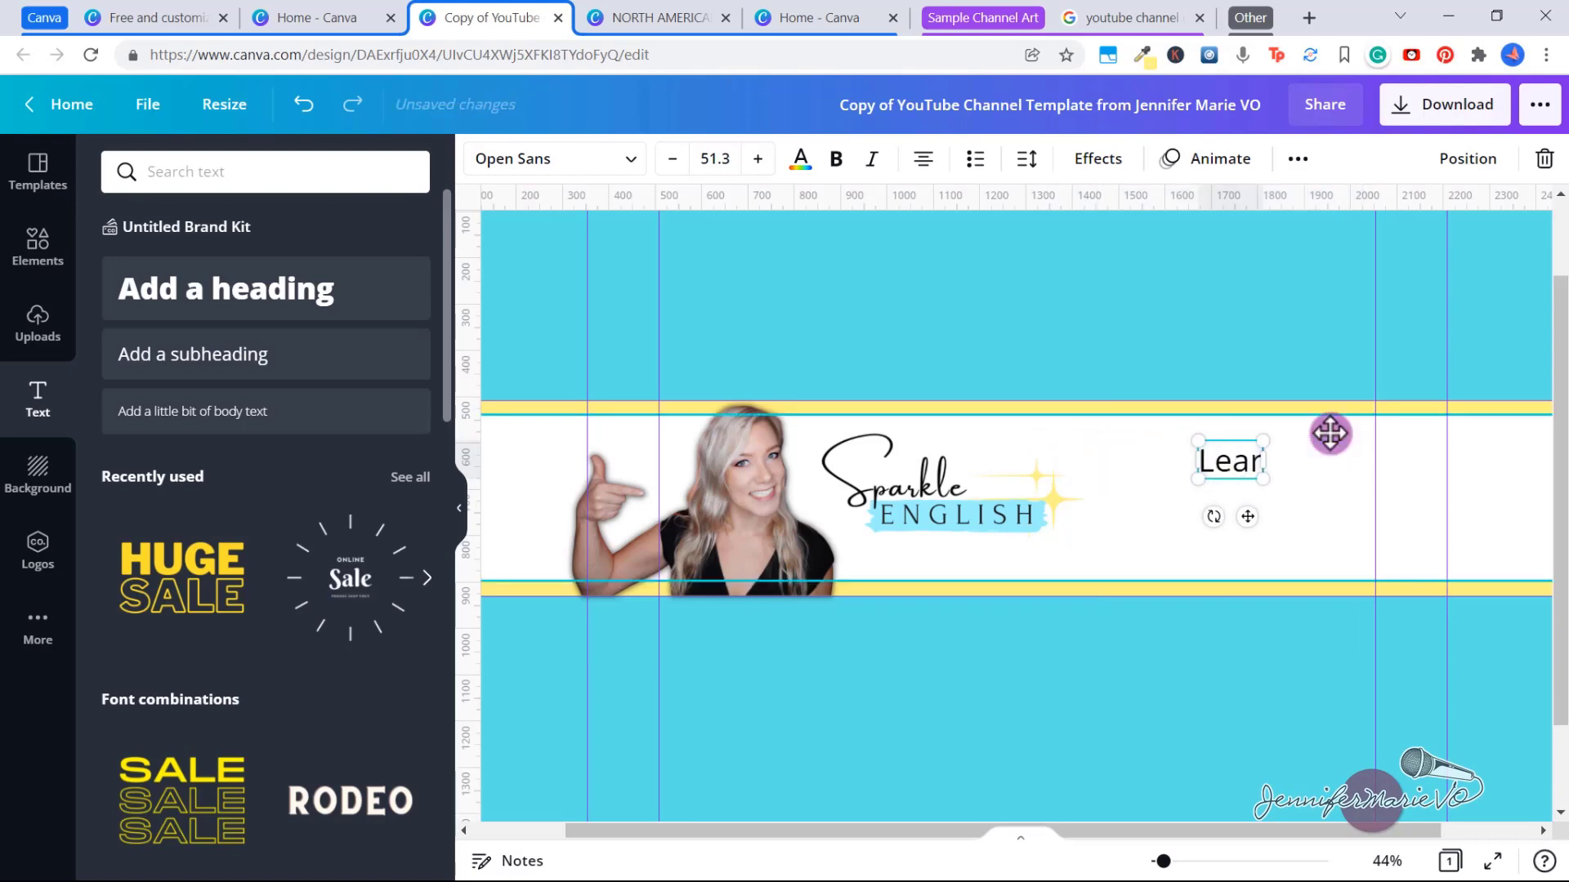
type("n and Practice")
key("Return")
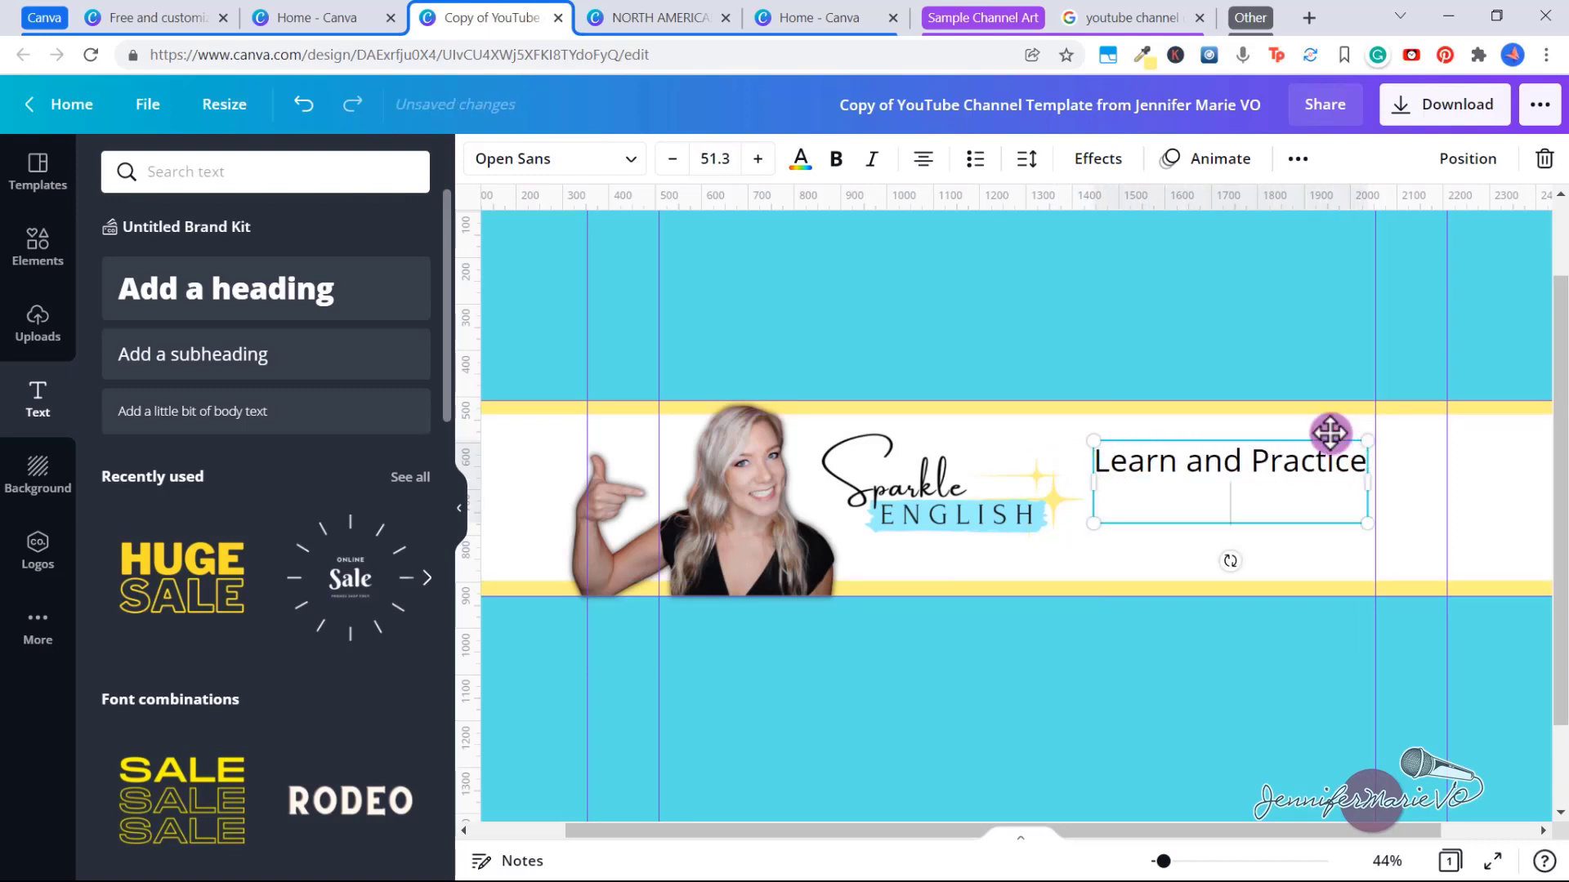
type("NORTH AMERICAN eNG")
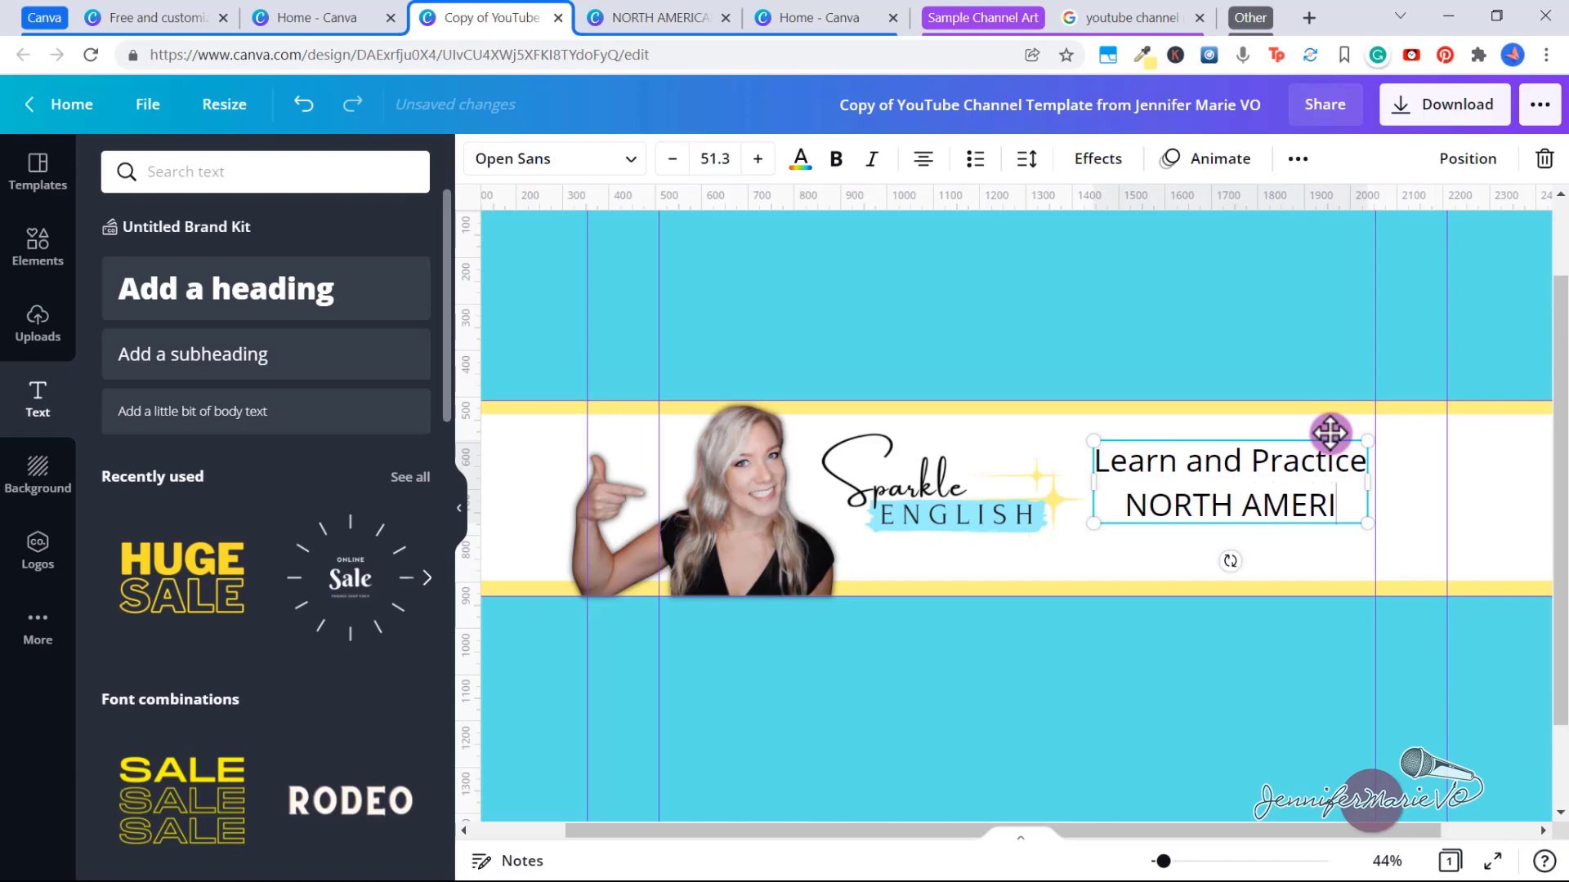
key("BackSpace")
key("BackSpace")
key("BackSpace")
key("BackSpace")
type("ENGLISH")
left_click_drag(998, 518, 987, 507)
Step: Set the font of the whole tagline to Forum
left_click(1221, 503)
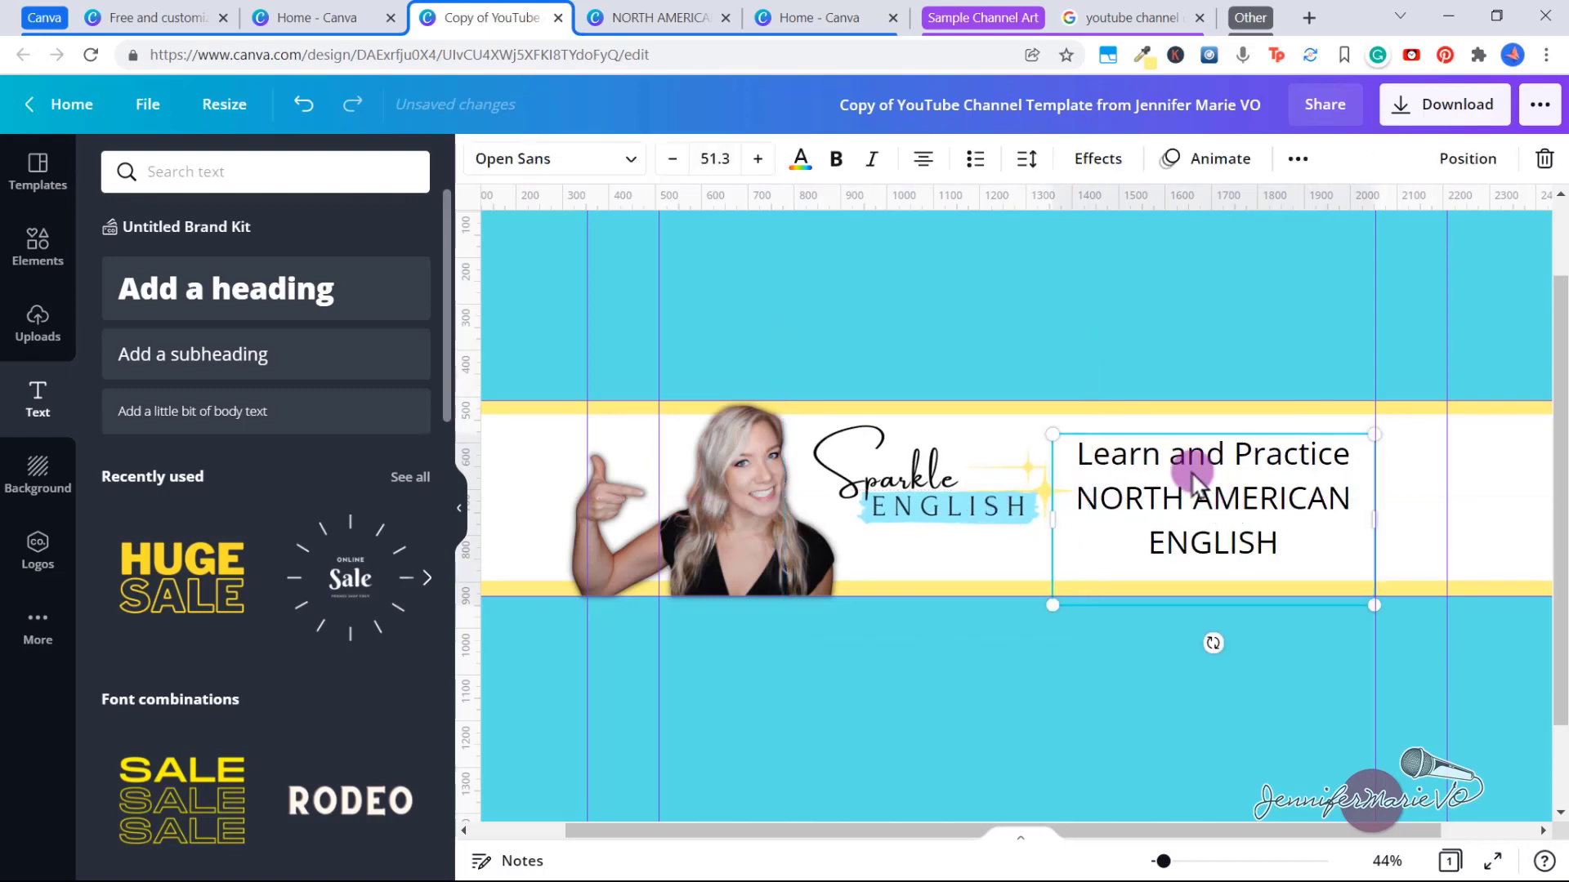
double_click(1129, 455)
left_click(1079, 458)
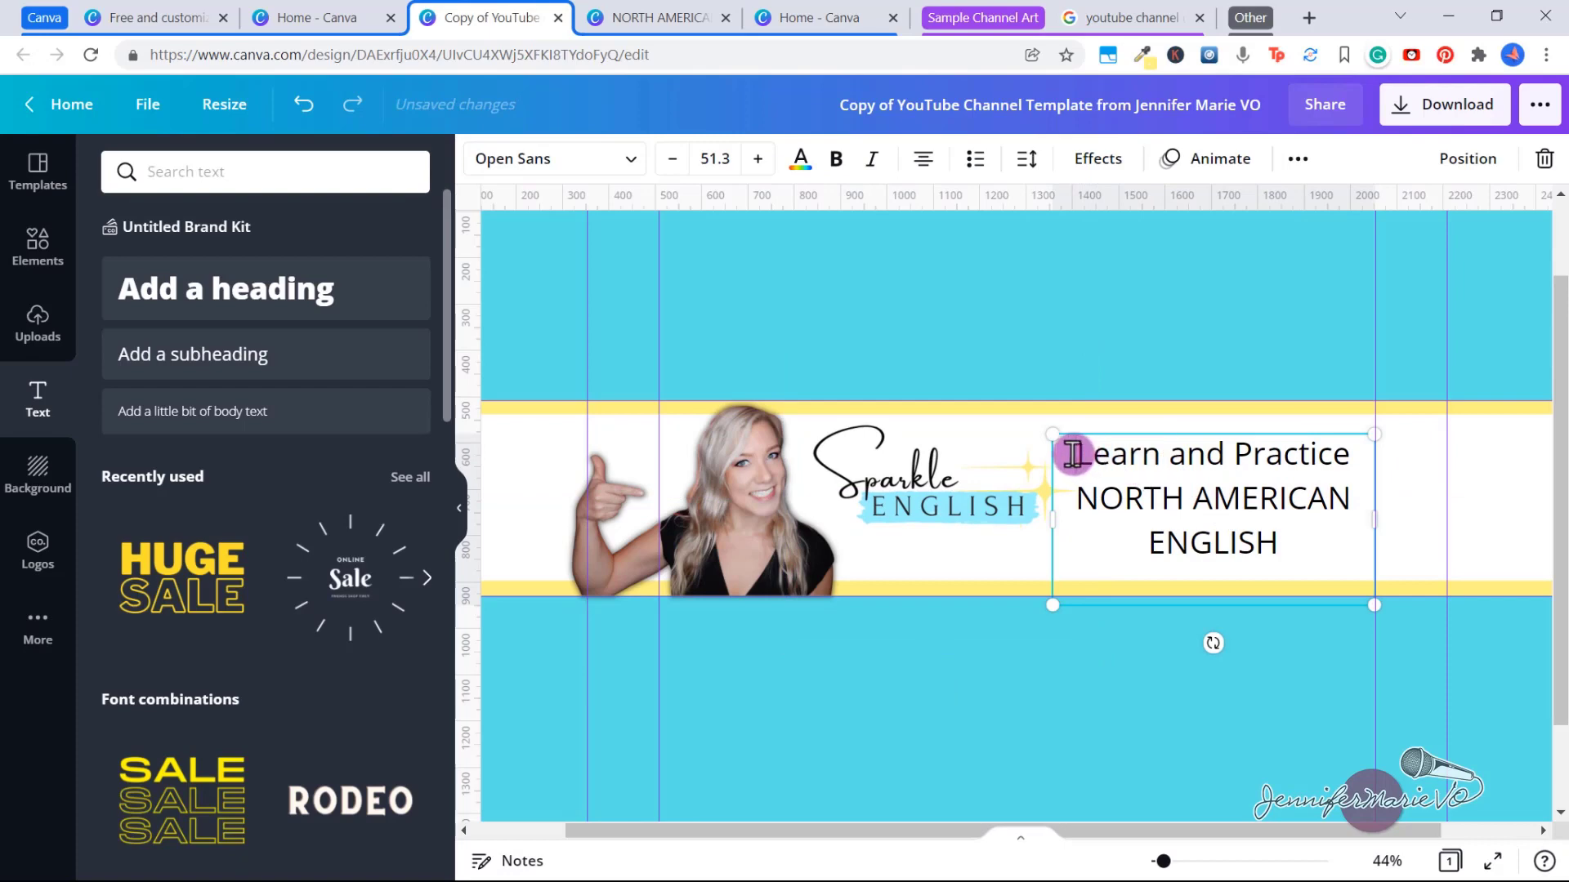
left_click_drag(1073, 455, 1289, 529)
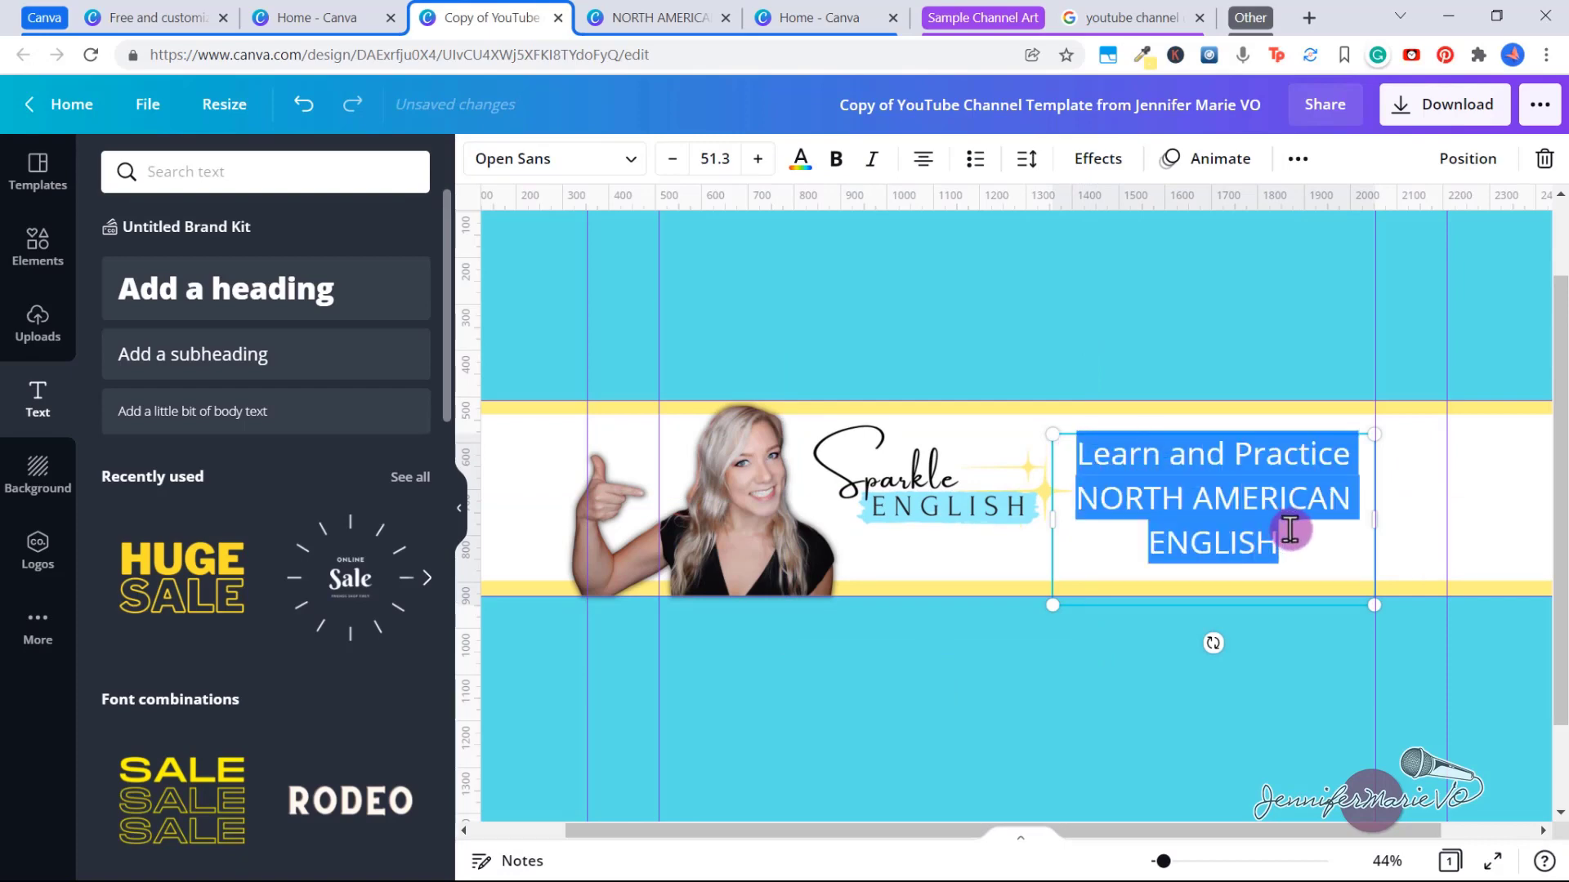
left_click(629, 160)
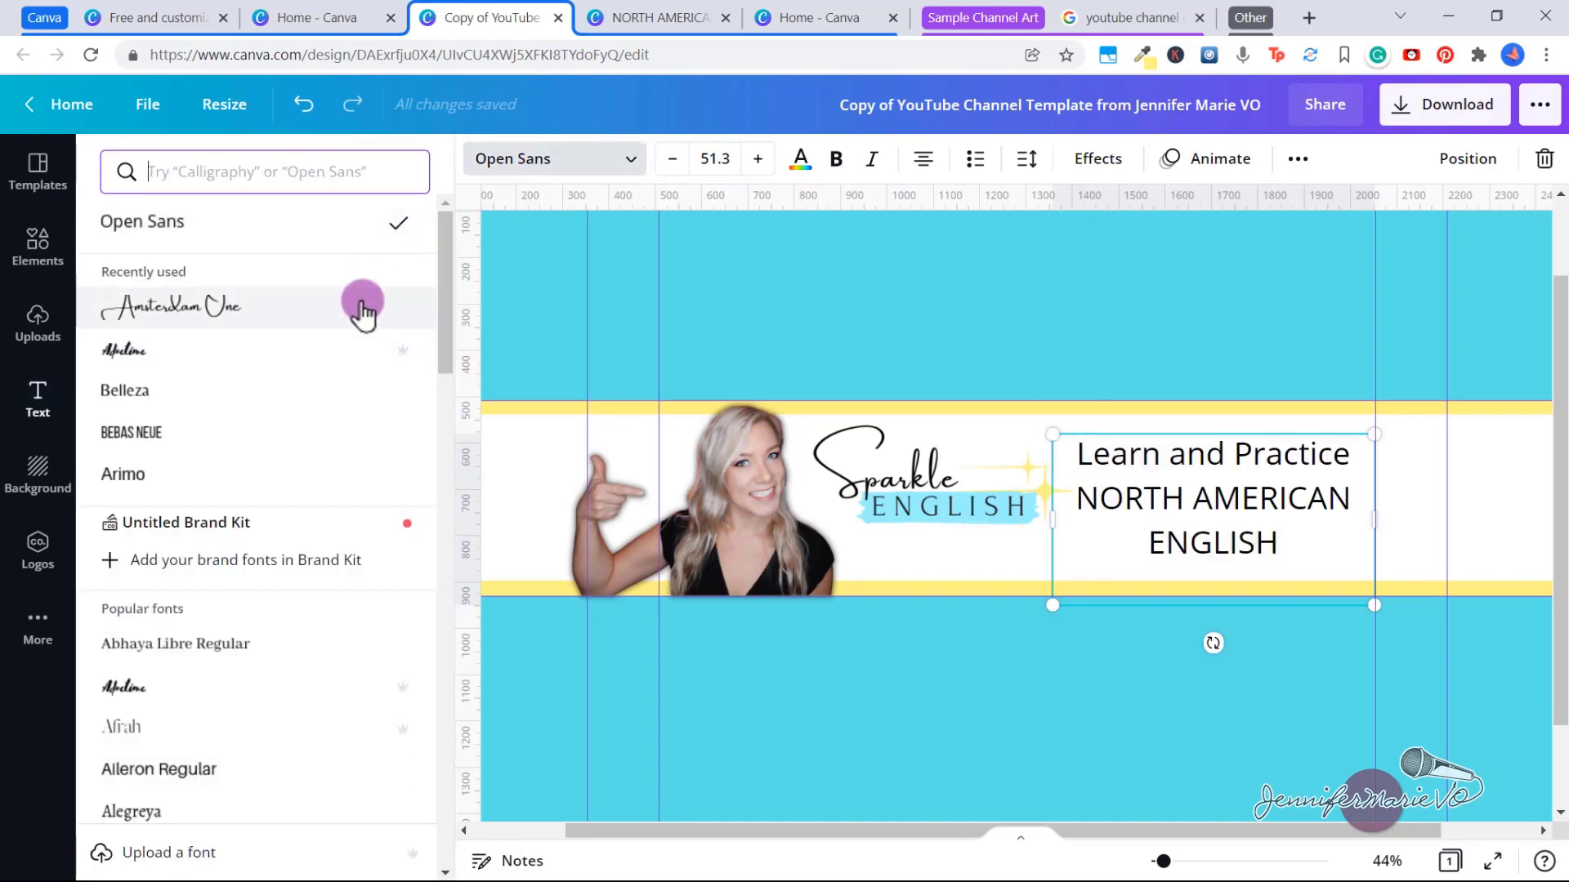
type("foru")
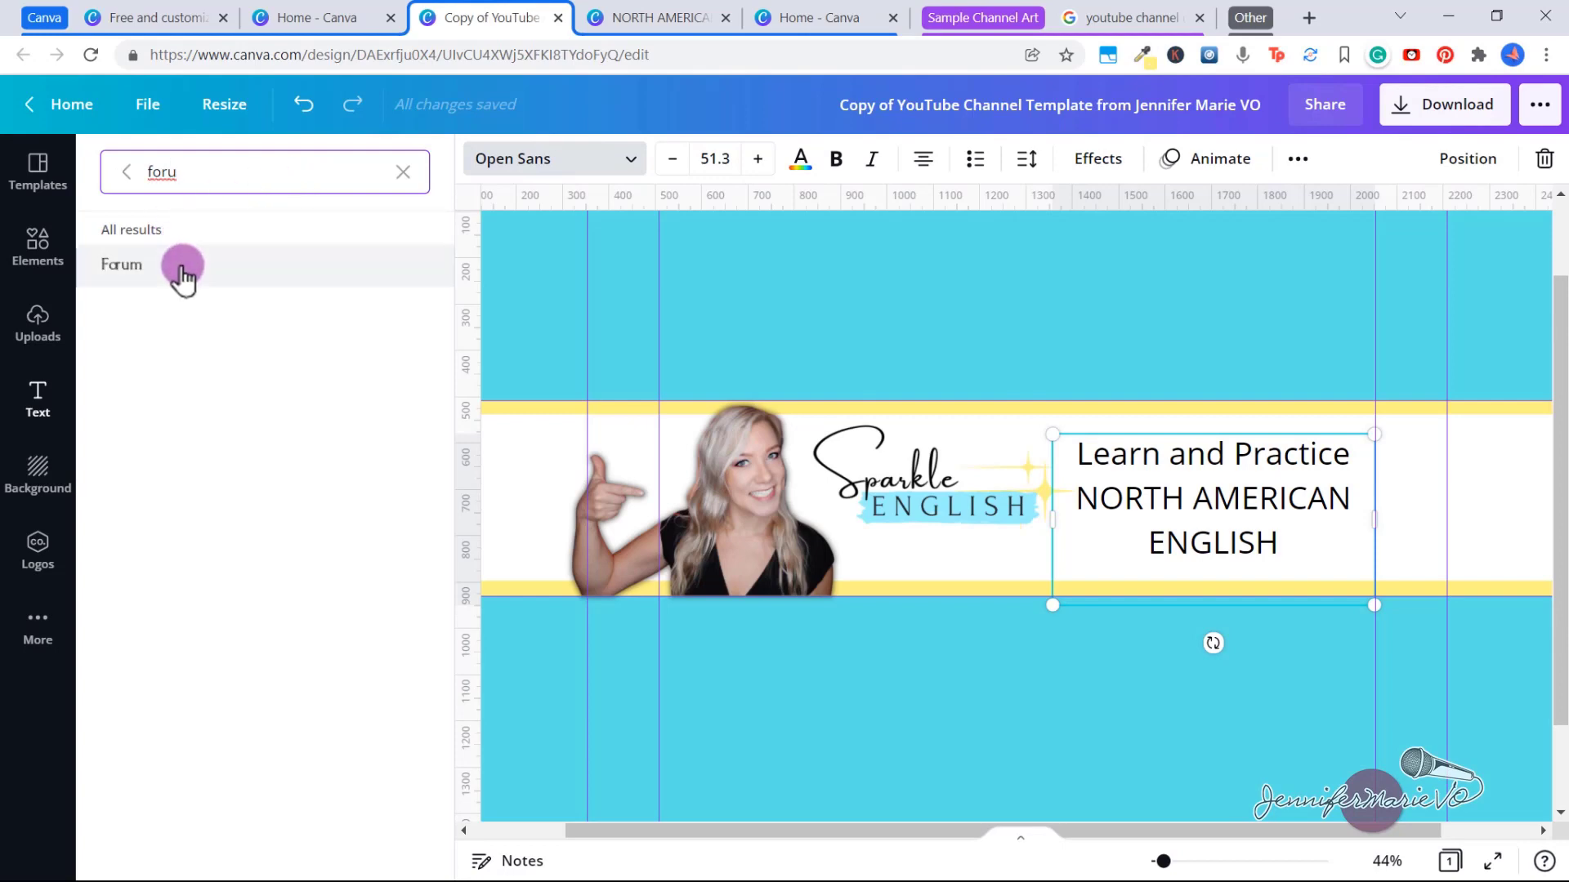
Step: Colour the words "NORTH AMERICAN ENGLISH" in the turquoise document colour
left_click(1267, 520)
left_click(1092, 493)
left_click_drag(1217, 520, 1282, 543)
left_click(801, 158)
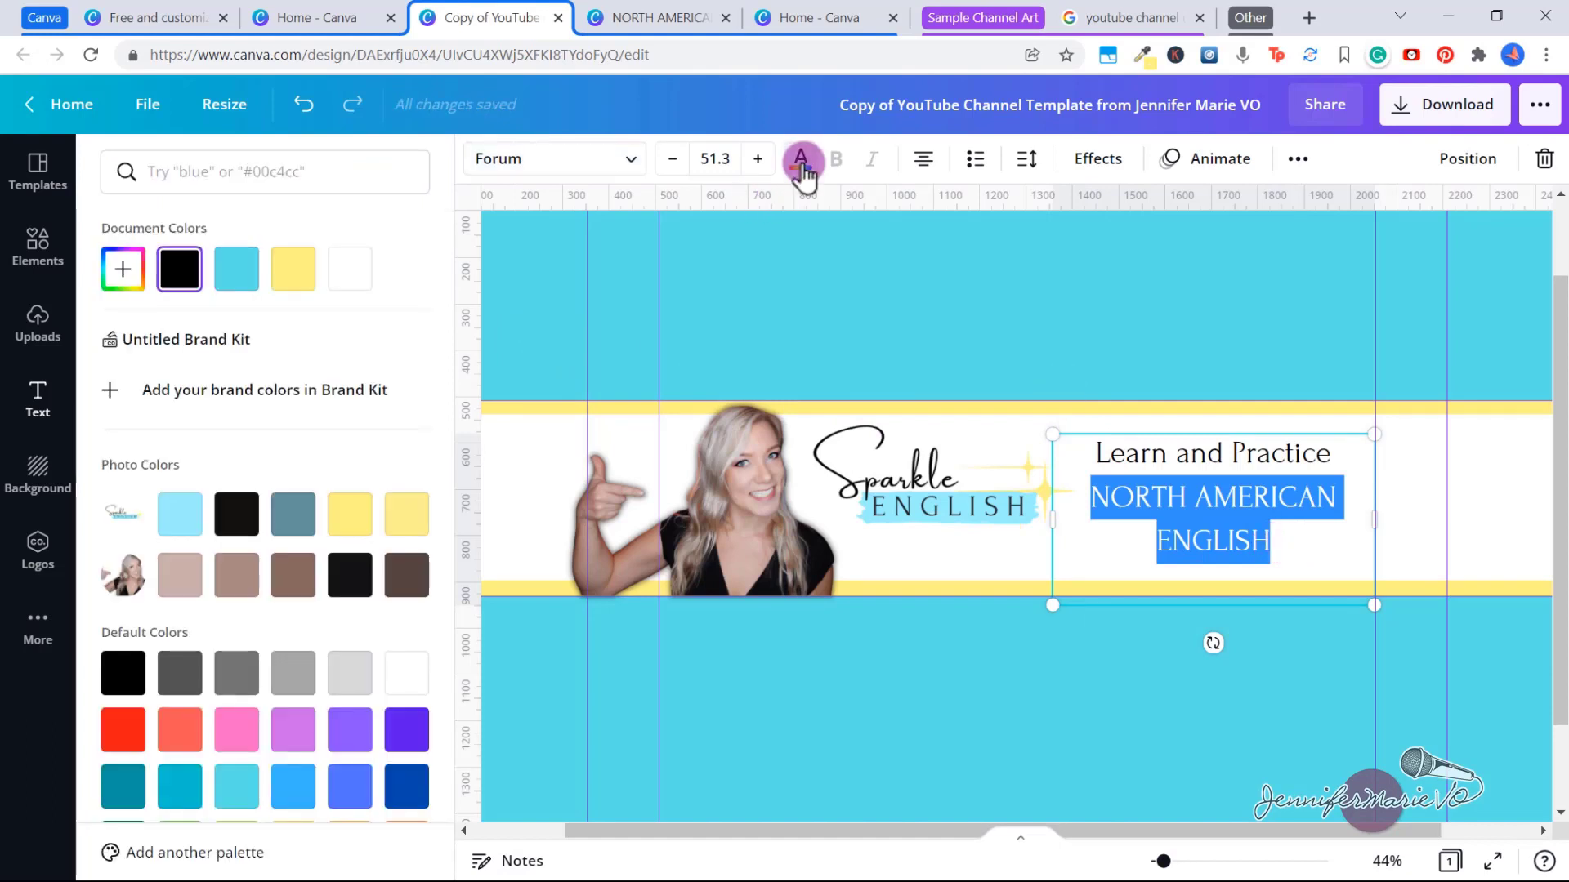
left_click(237, 273)
left_click(1215, 541)
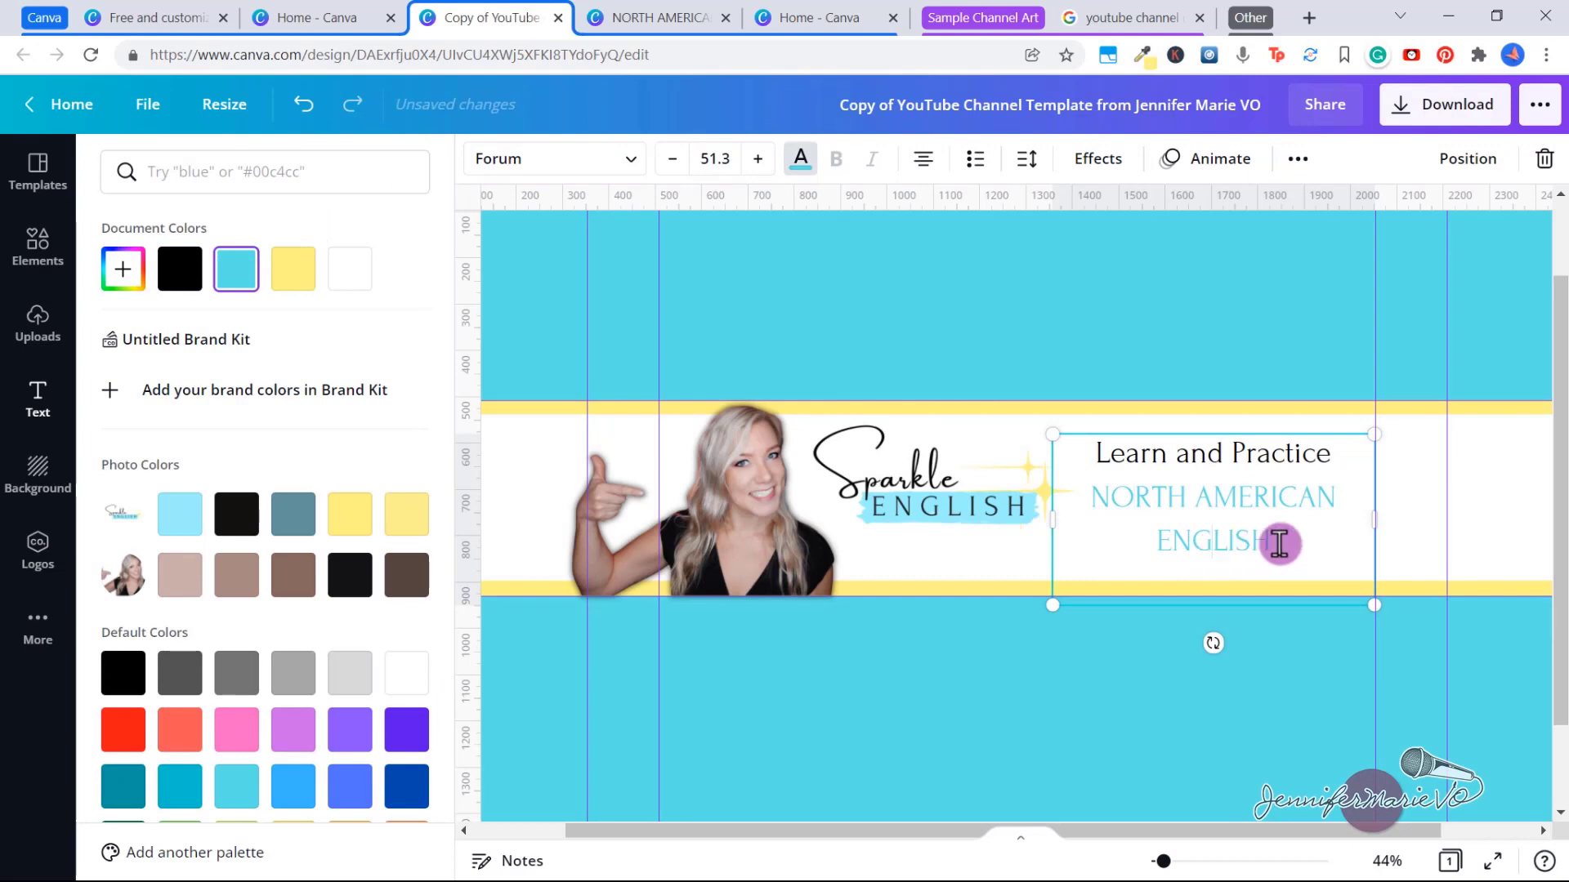
left_click_drag(1285, 550, 1090, 489)
left_click(231, 272)
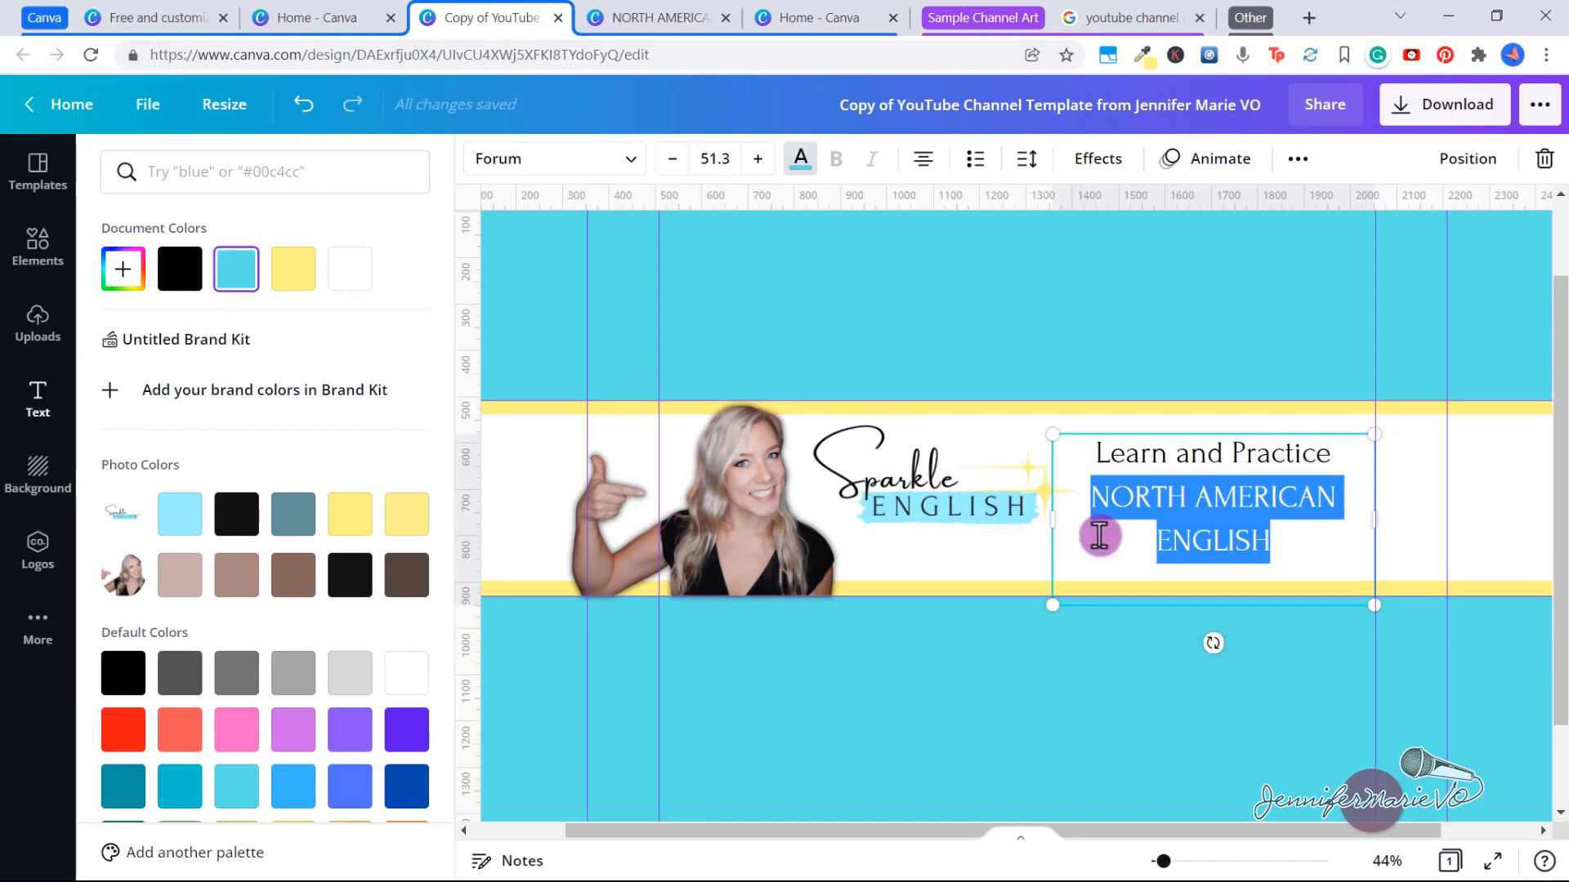
Step: Try left and justified alignment plus bulleted and numbered lists on the tagline, and undo these changes
left_click(1152, 515)
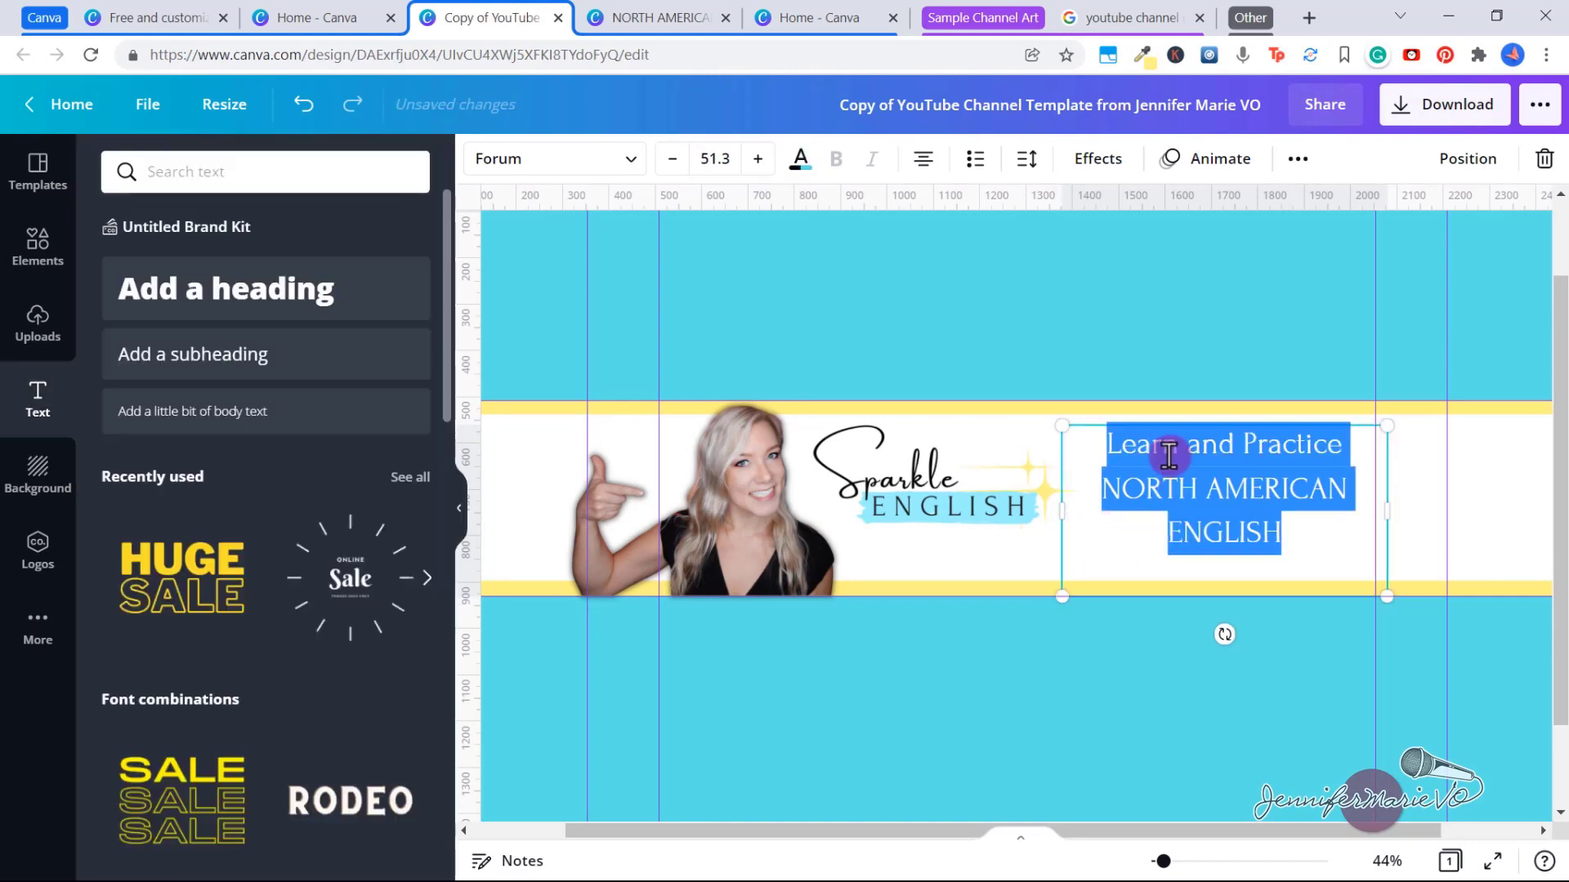
left_click(922, 159)
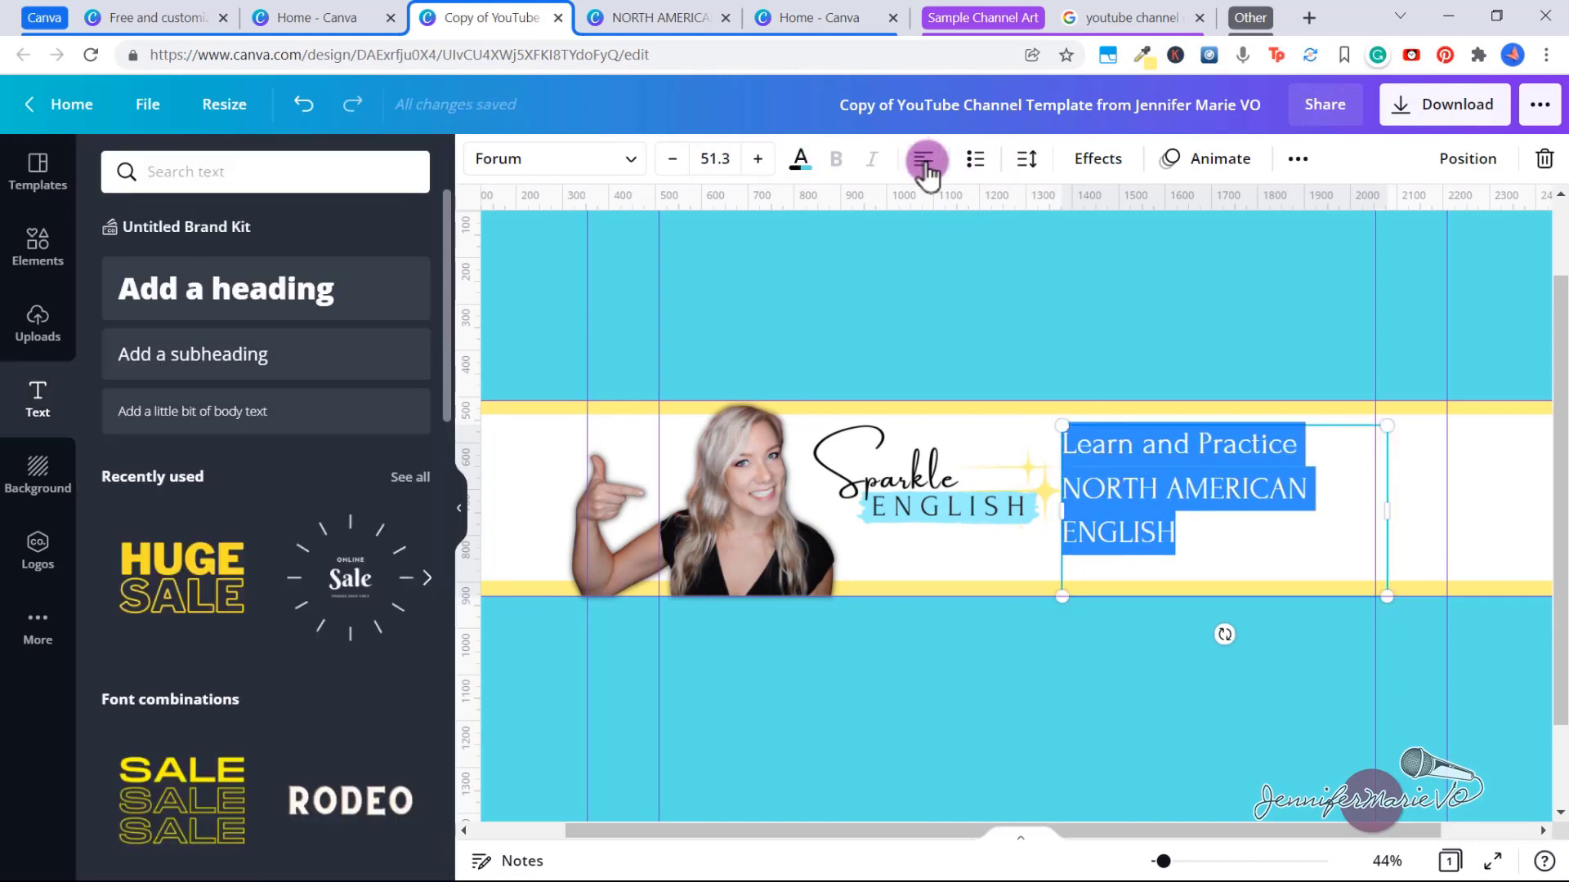
left_click(924, 161)
left_click(985, 164)
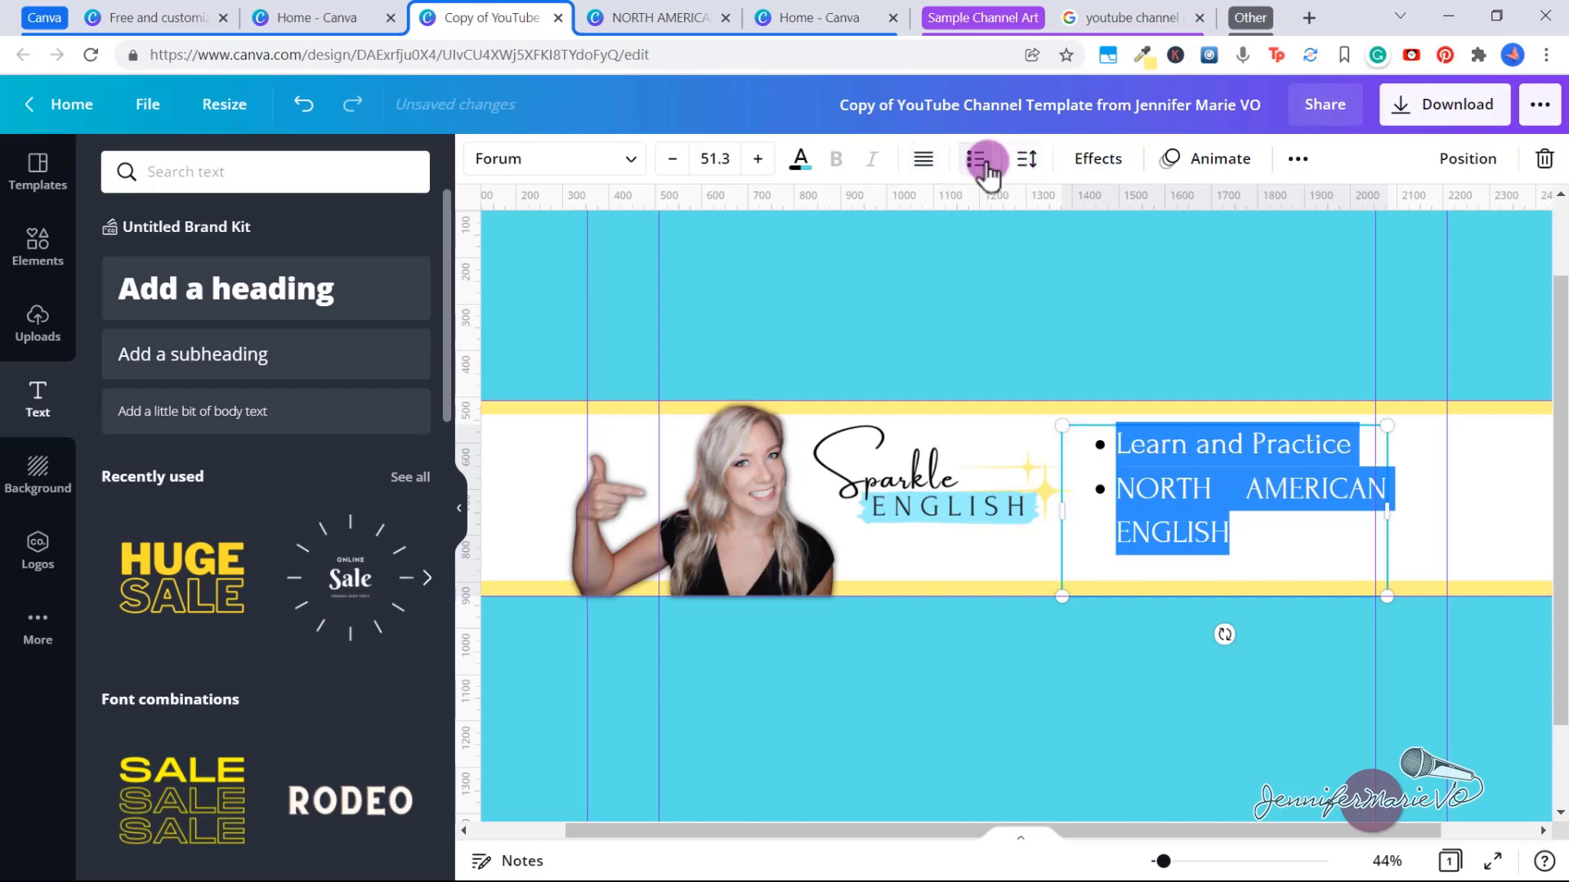
left_click(1031, 163)
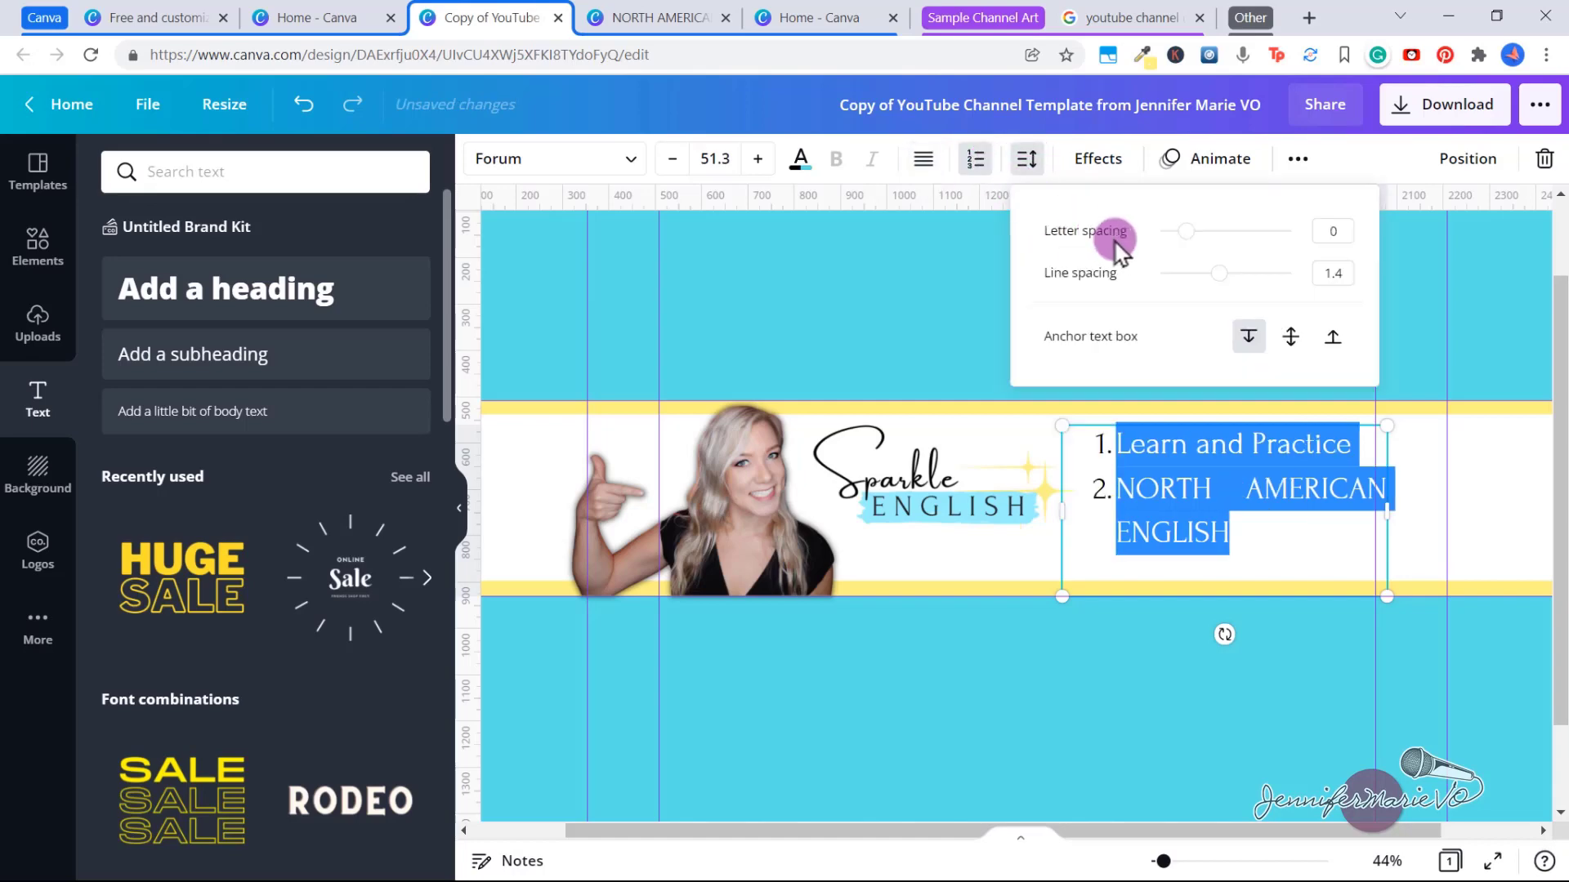
key("ctrl+z")
key("ctrl+z")
Step: Reduce the tagline's line spacing to 1.09
left_click(1028, 161)
left_click(1184, 270)
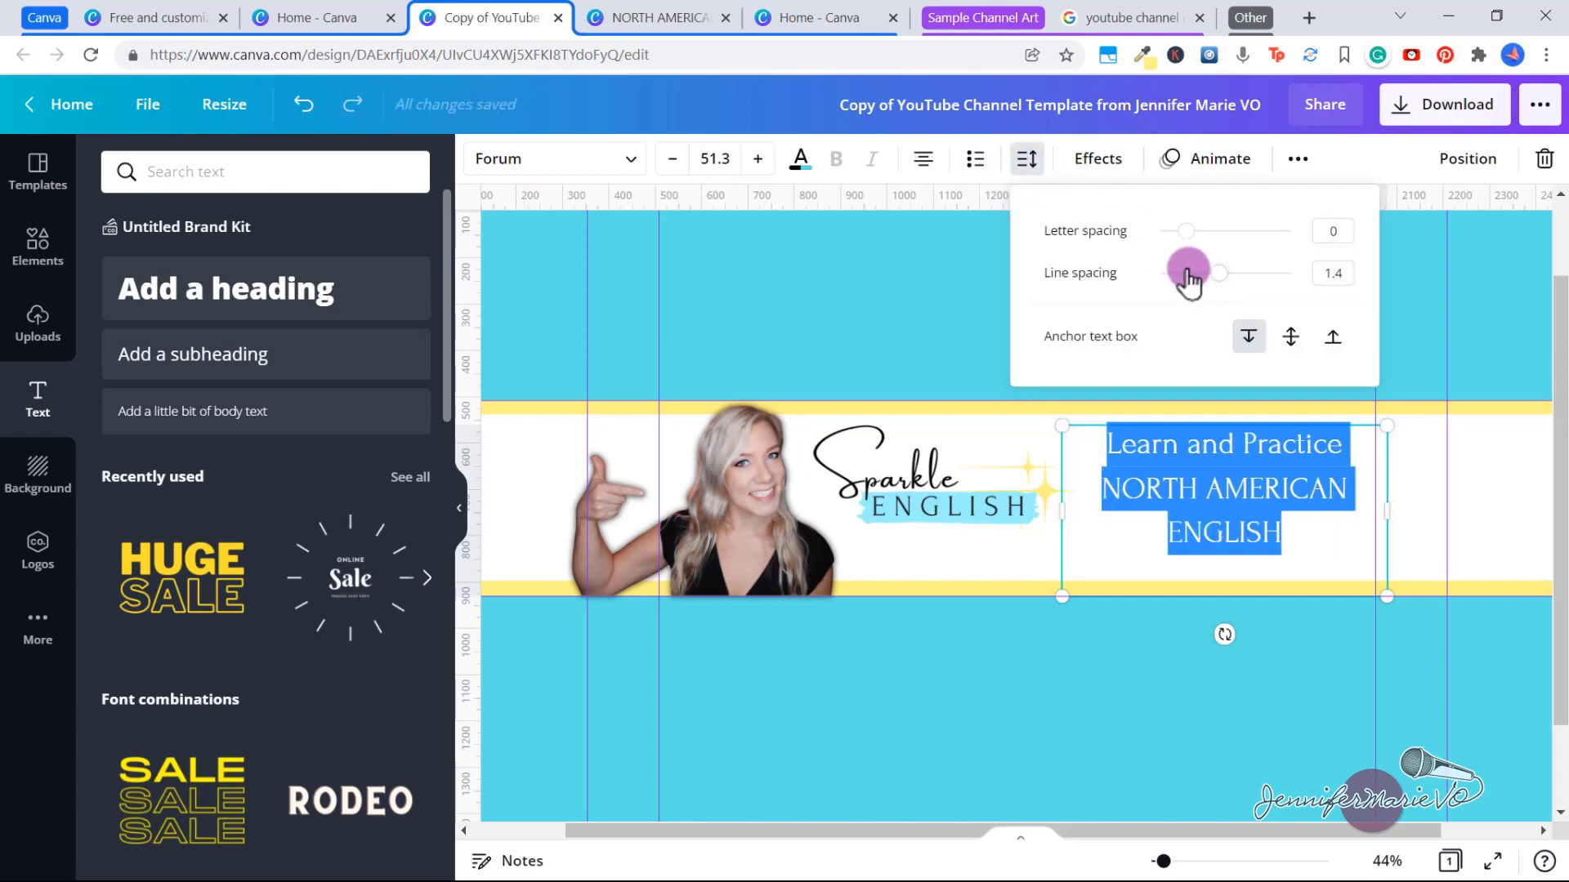
left_click_drag(1217, 278, 1199, 286)
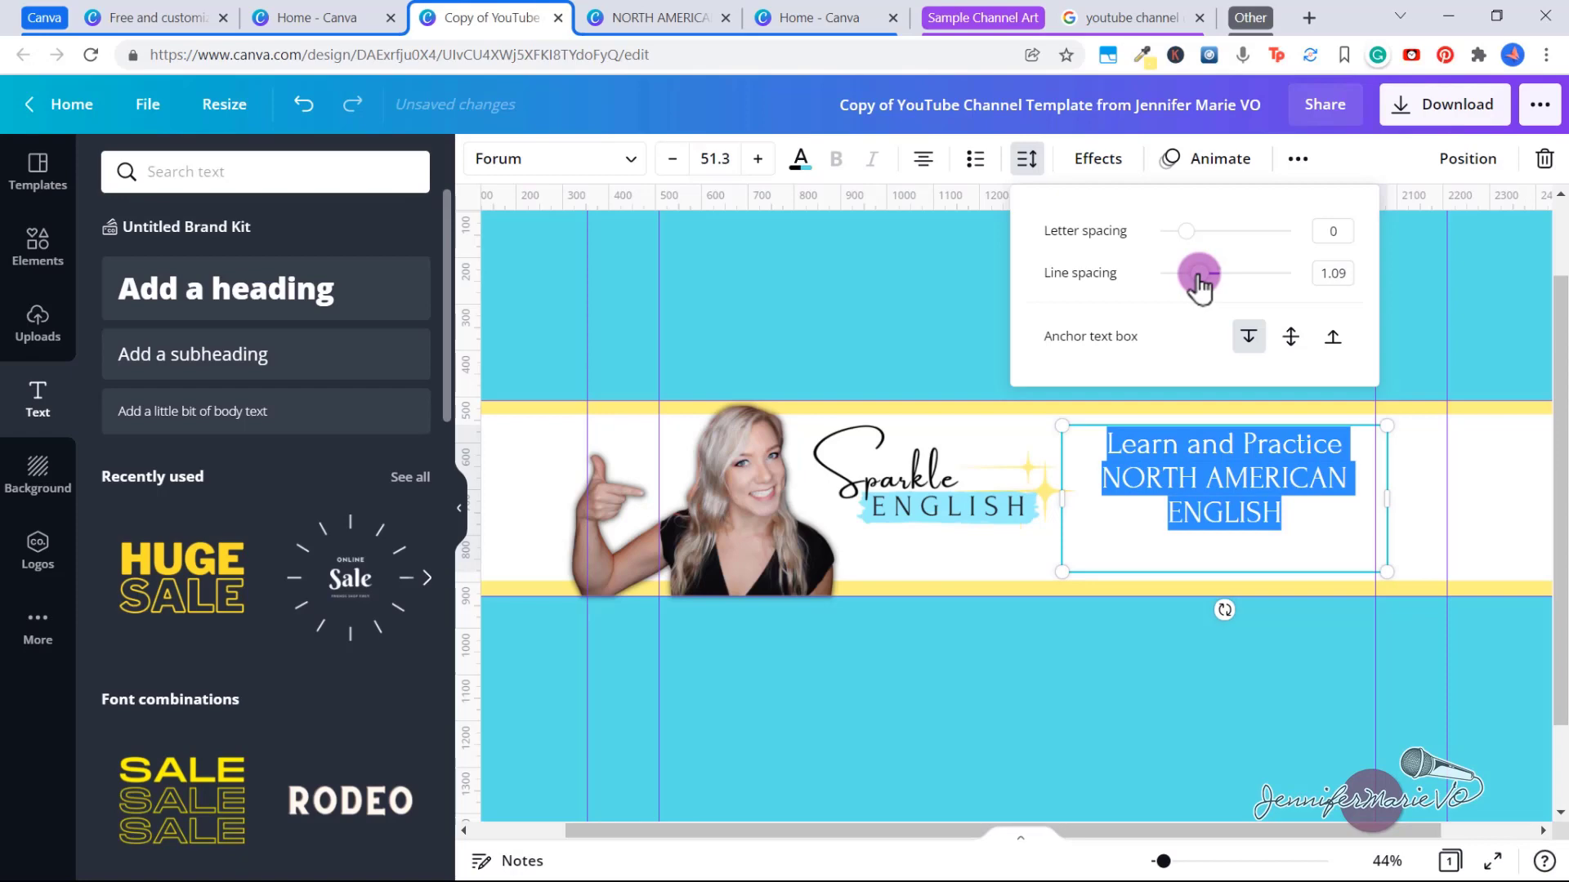
Step: Add a closing line to the tagline reading "with" followed by the presenter's name
left_click(1323, 490)
key("ctrl+z")
key("ctrl+z")
key("ctrl+z")
key("ctrl+z")
key("ctrl+z")
Step: Try the Shadow and Hollow text effects on the tagline and restore it to no effect
left_click(1232, 506)
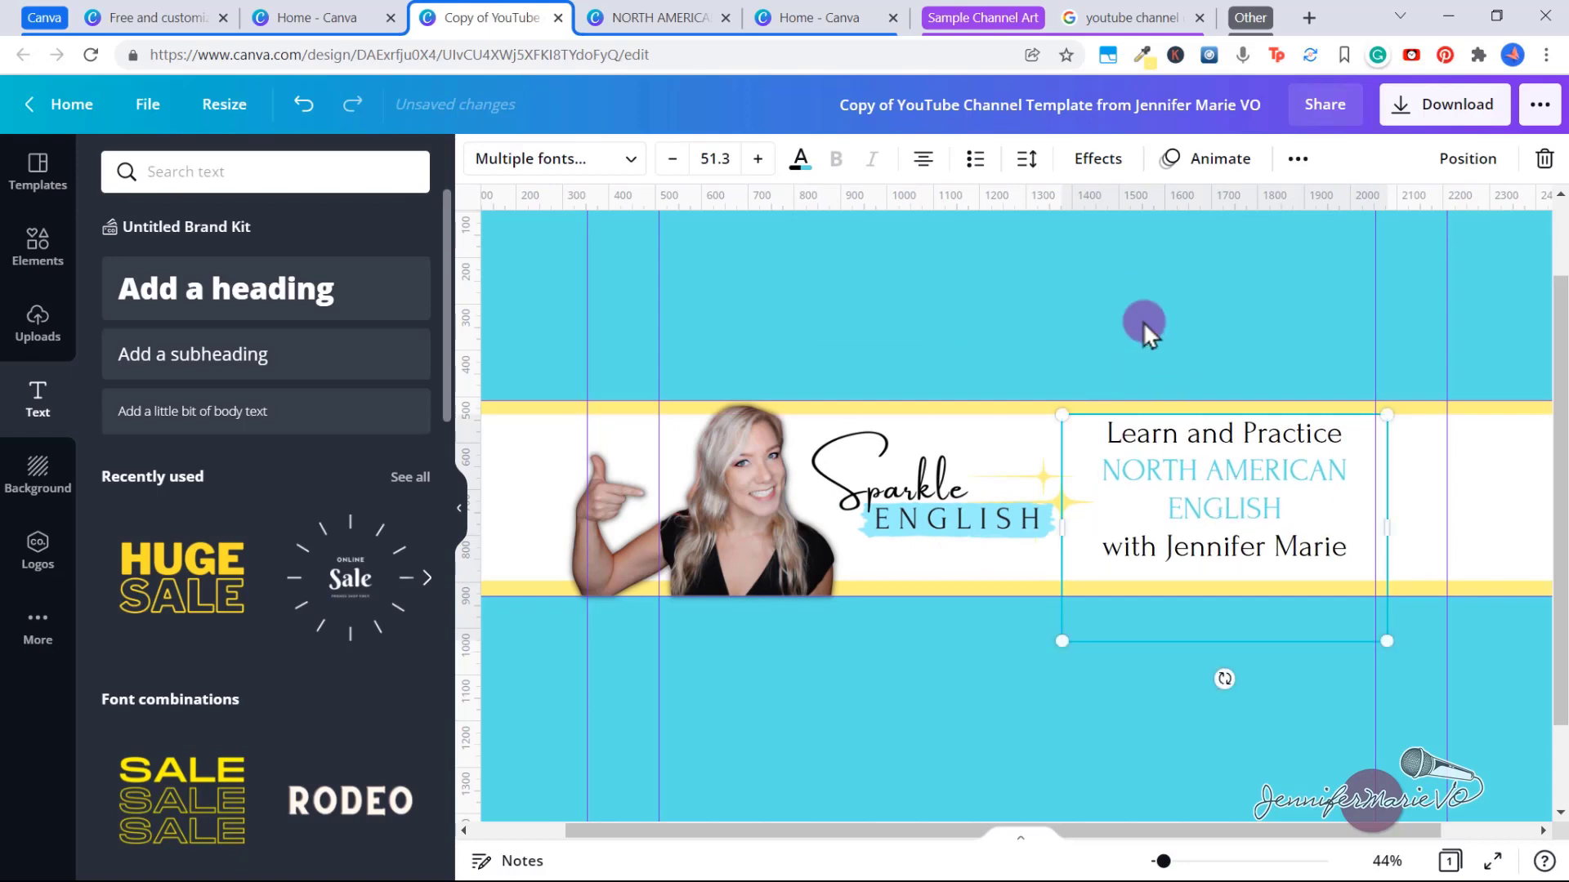
left_click(1099, 159)
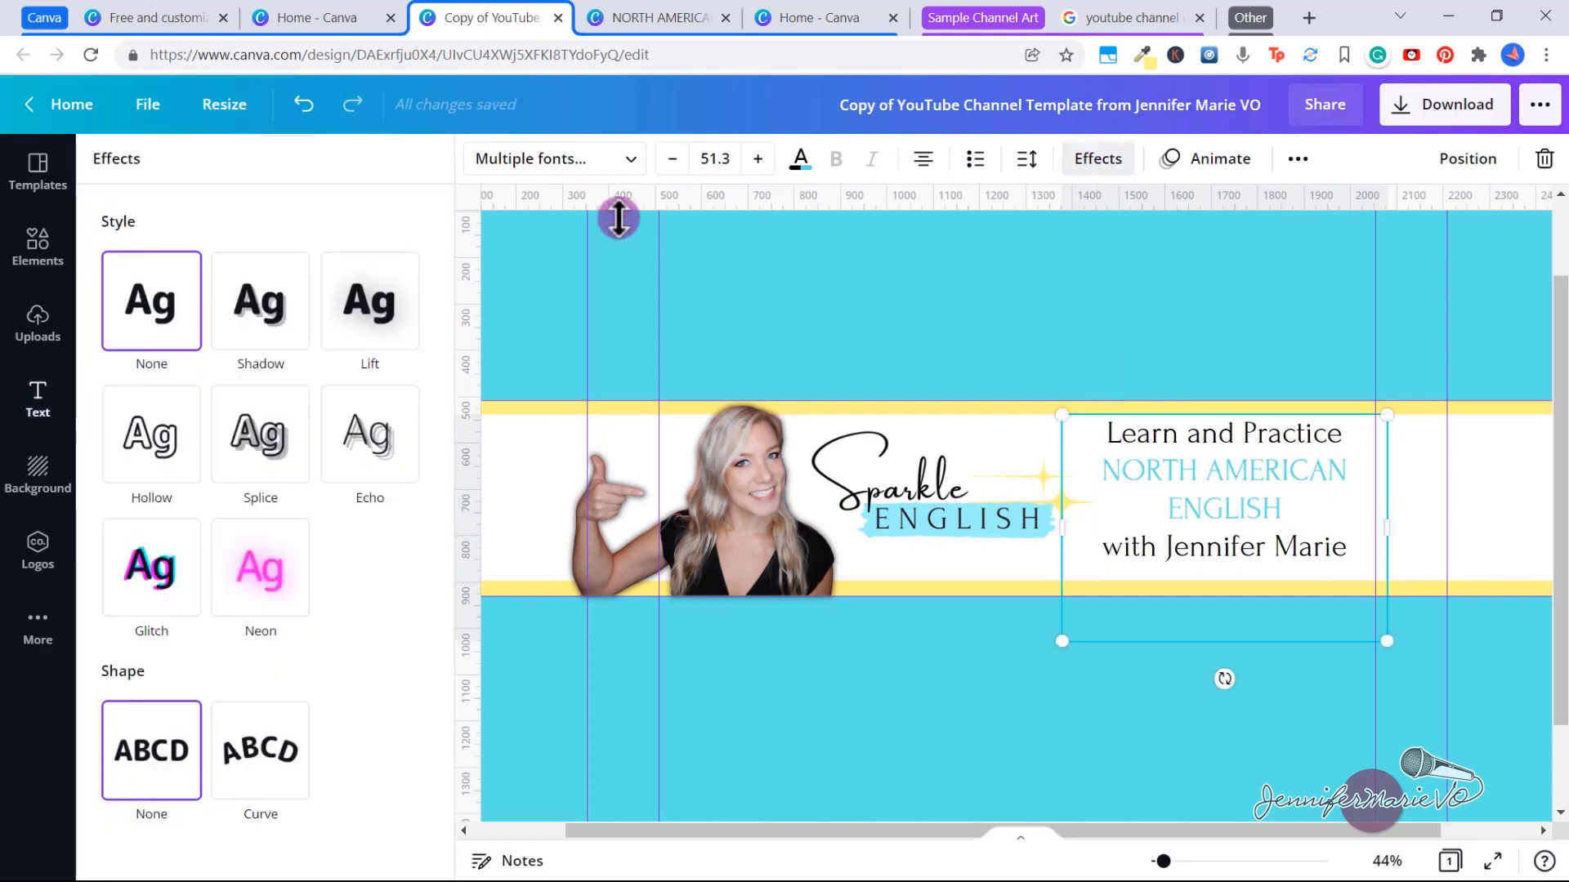
left_click(258, 327)
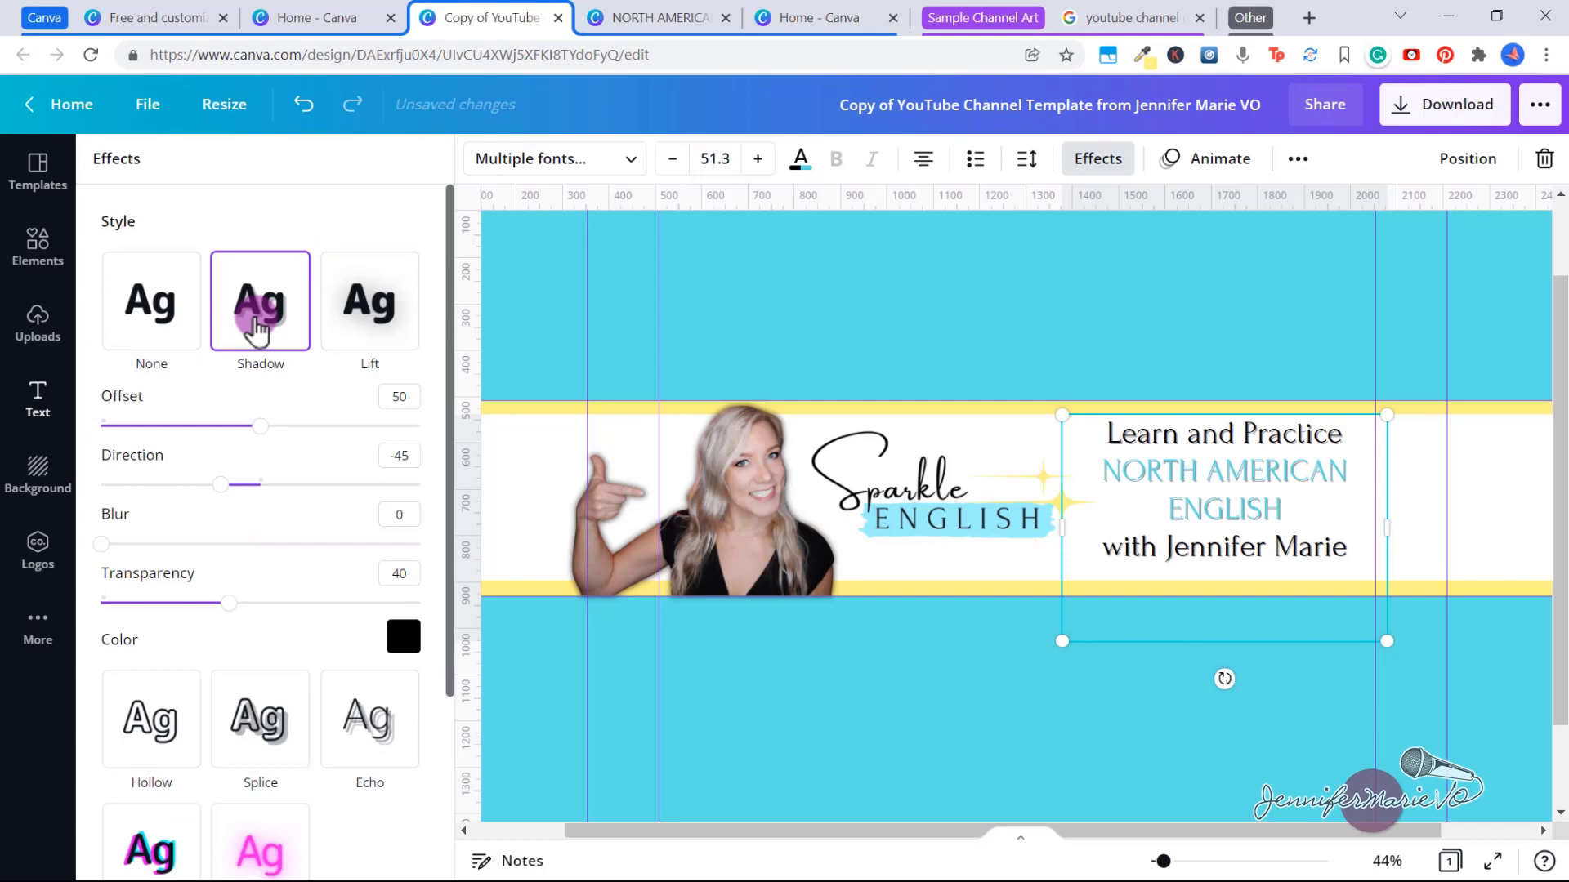
left_click(147, 315)
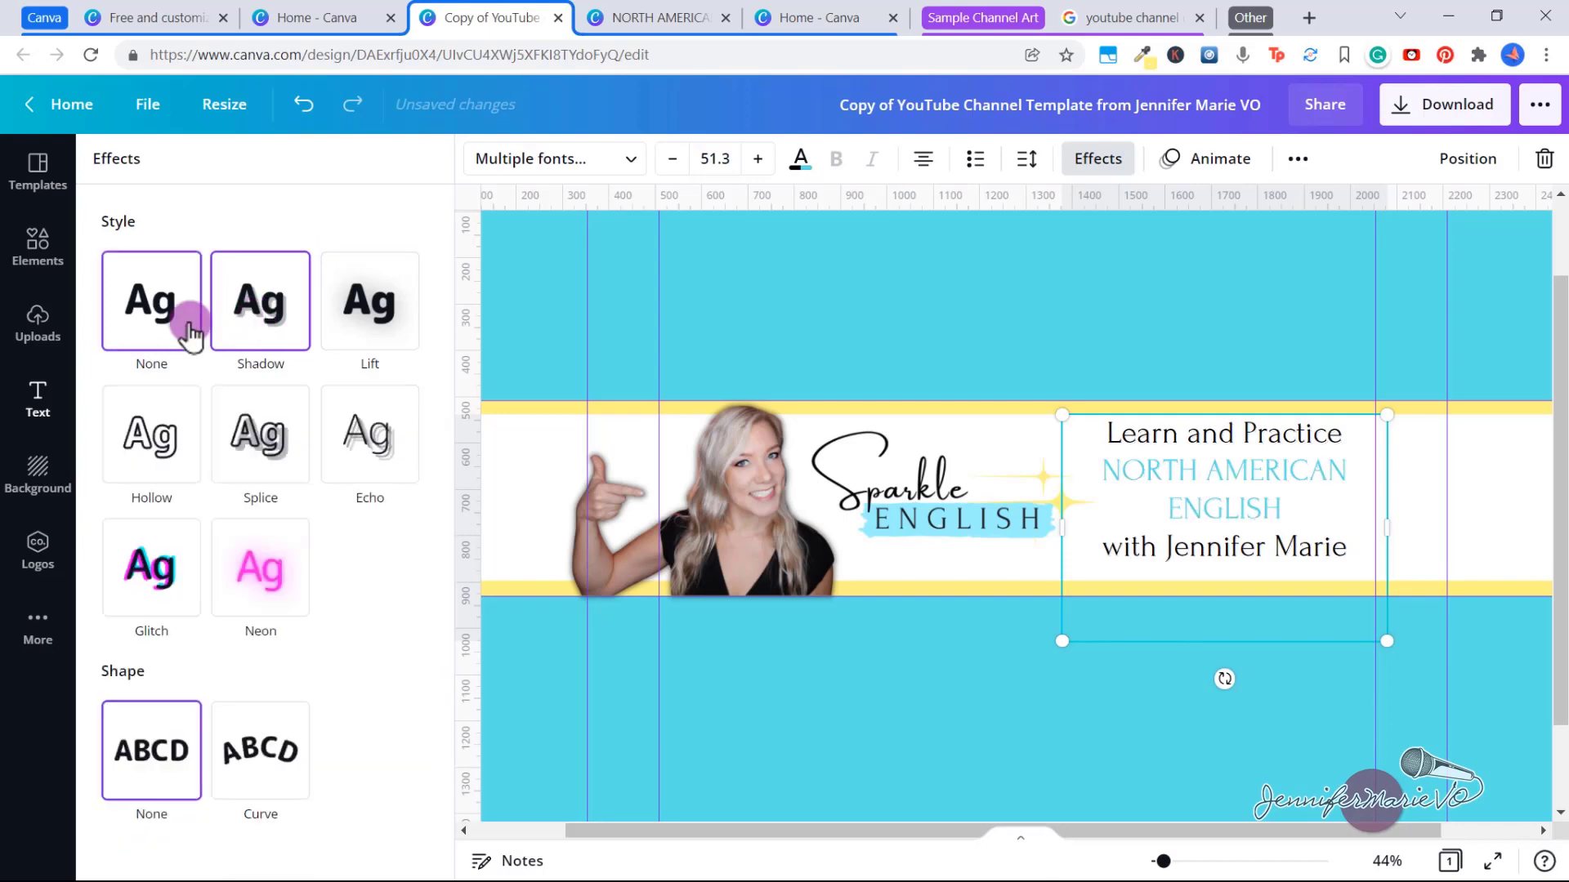
left_click(184, 464)
left_click(163, 304)
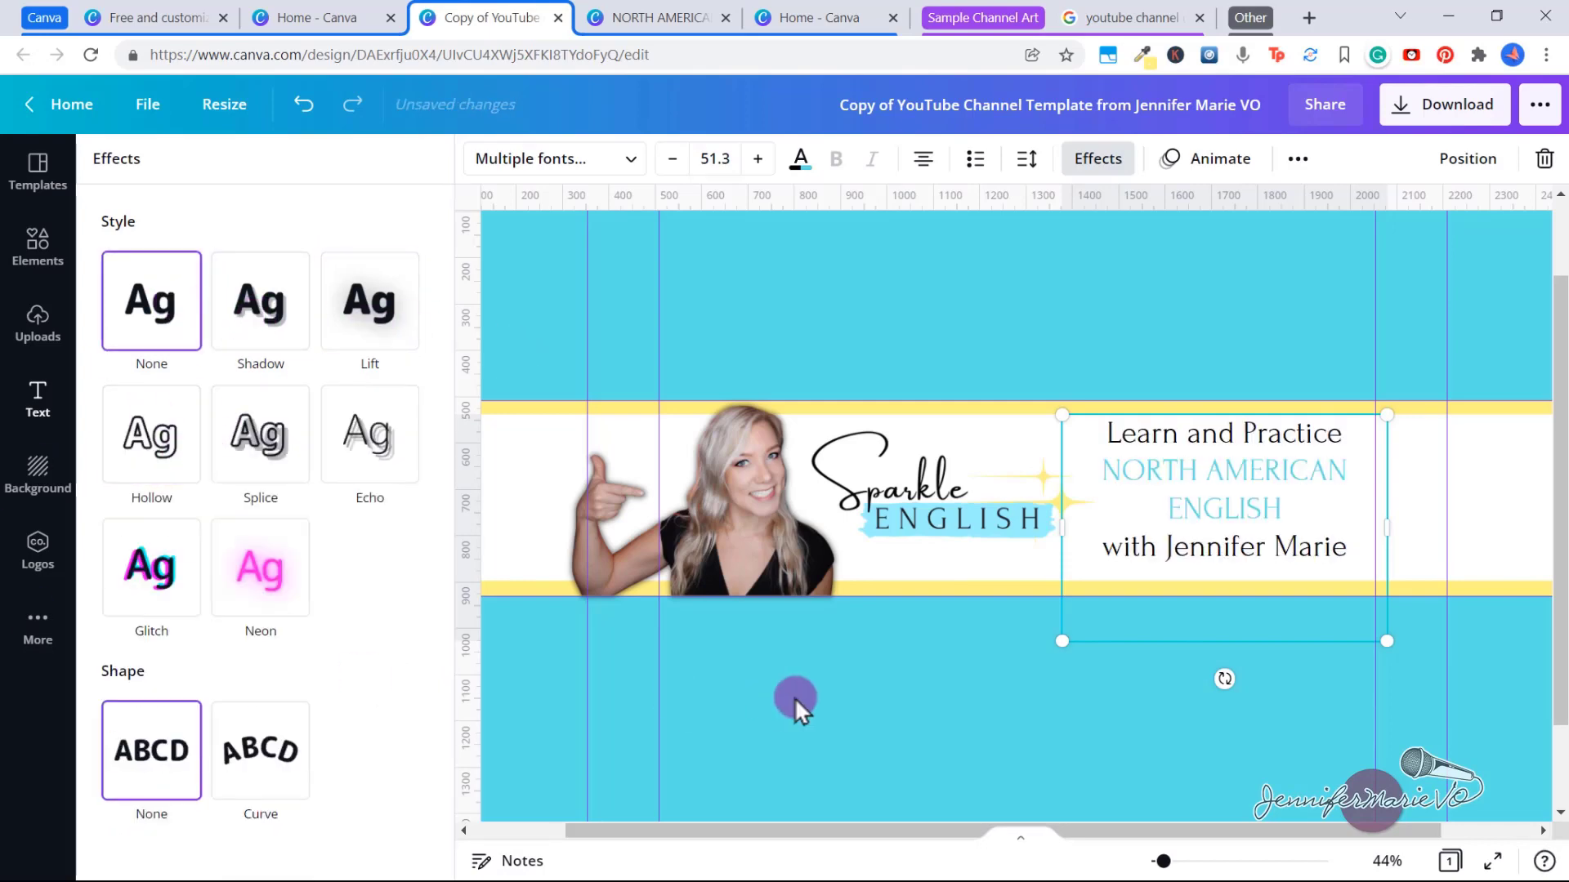
left_click(1091, 719)
Step: Examine the Shadows options among the image effects available for the Sparkle English logo
left_click(917, 512)
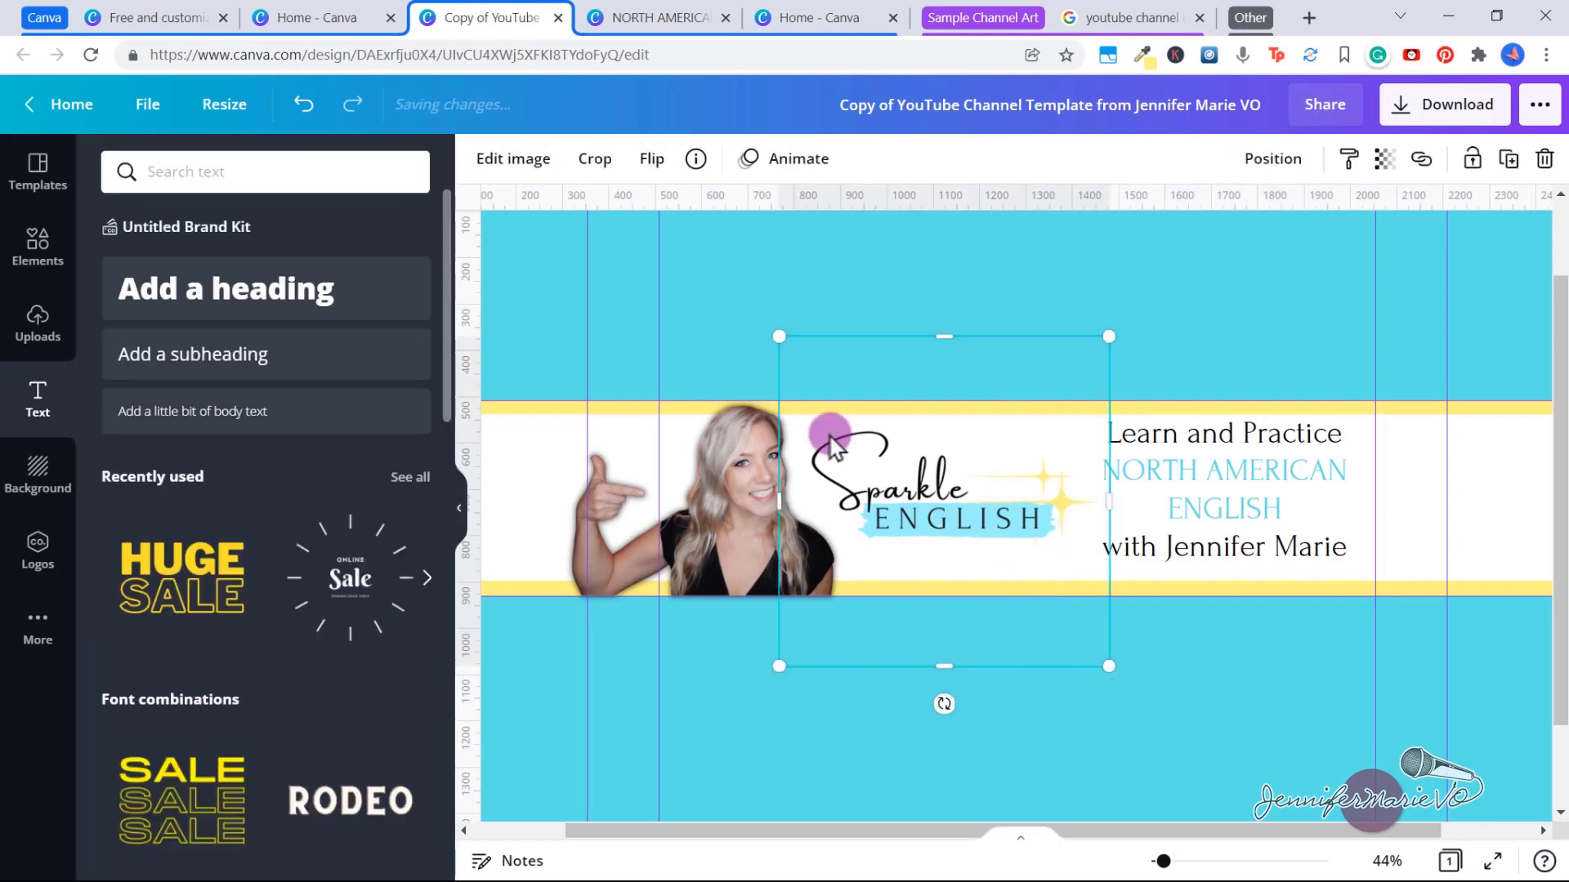
left_click(519, 164)
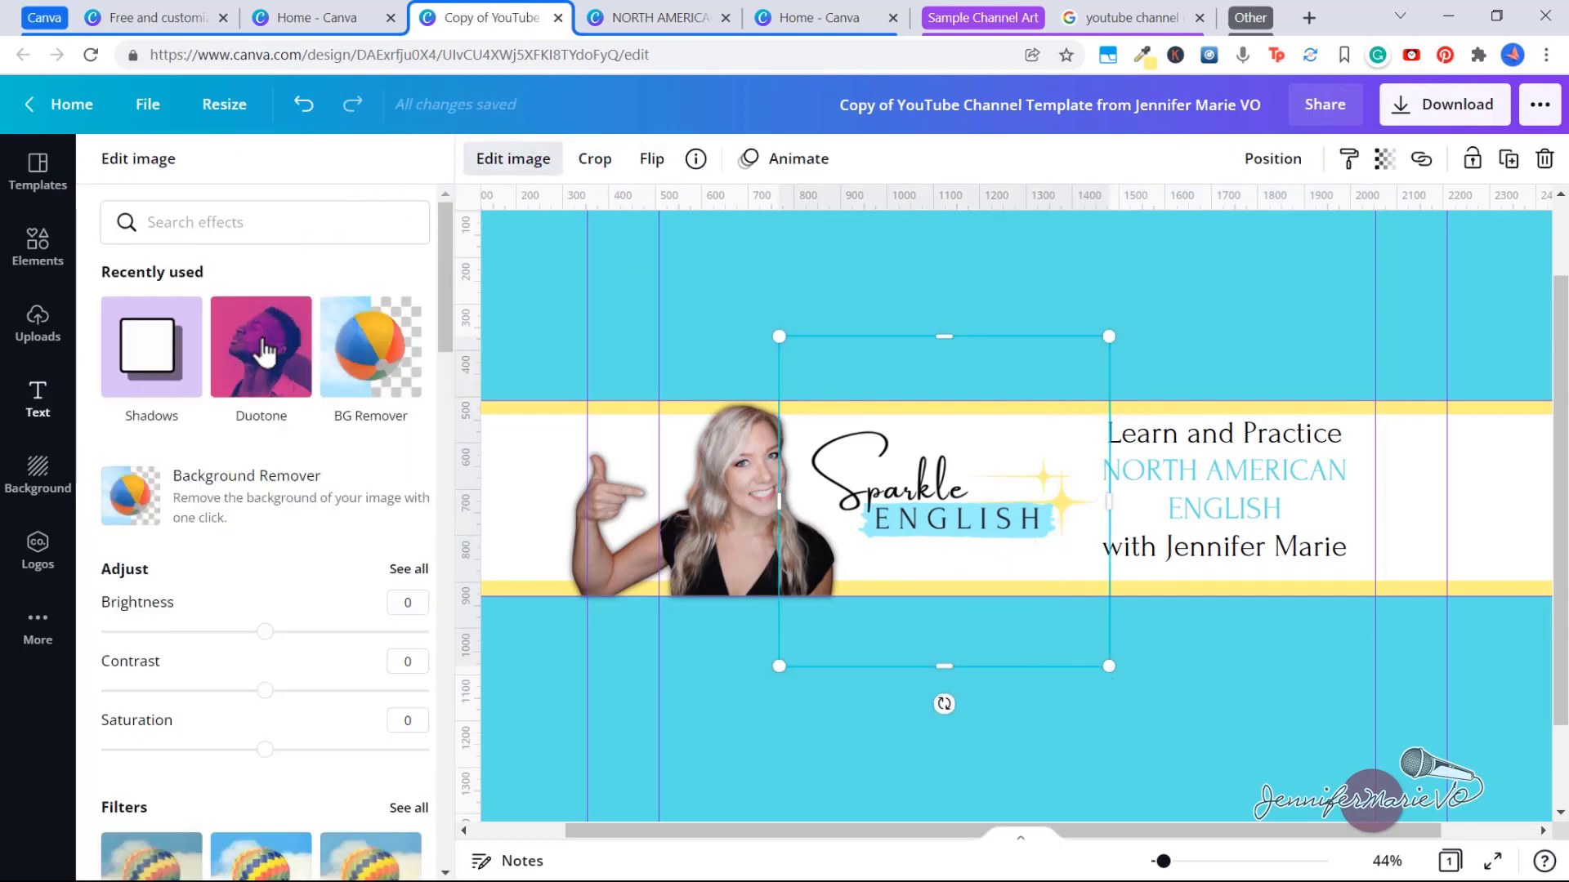
left_click(159, 355)
left_click(298, 294)
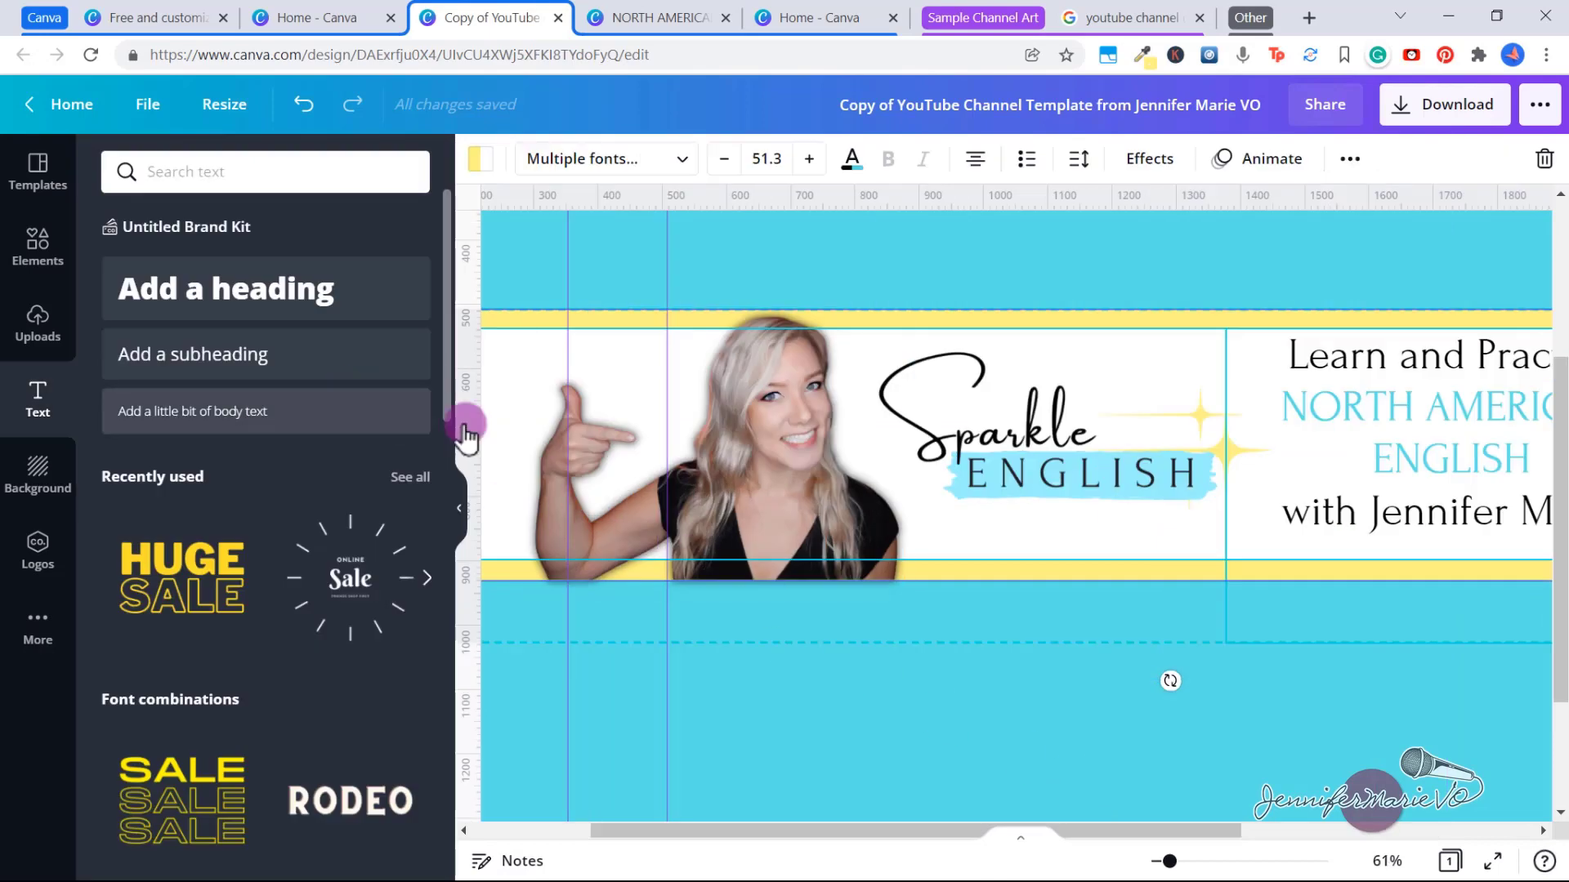
Step: Search the elements for "canada" and insert the plain red maple leaf graphic
left_click(38, 245)
mouse_move(449, 273)
left_mouse_down()
mouse_move(442, 714)
mouse_move(459, 253)
left_mouse_up()
left_click(270, 171)
left_click(173, 392)
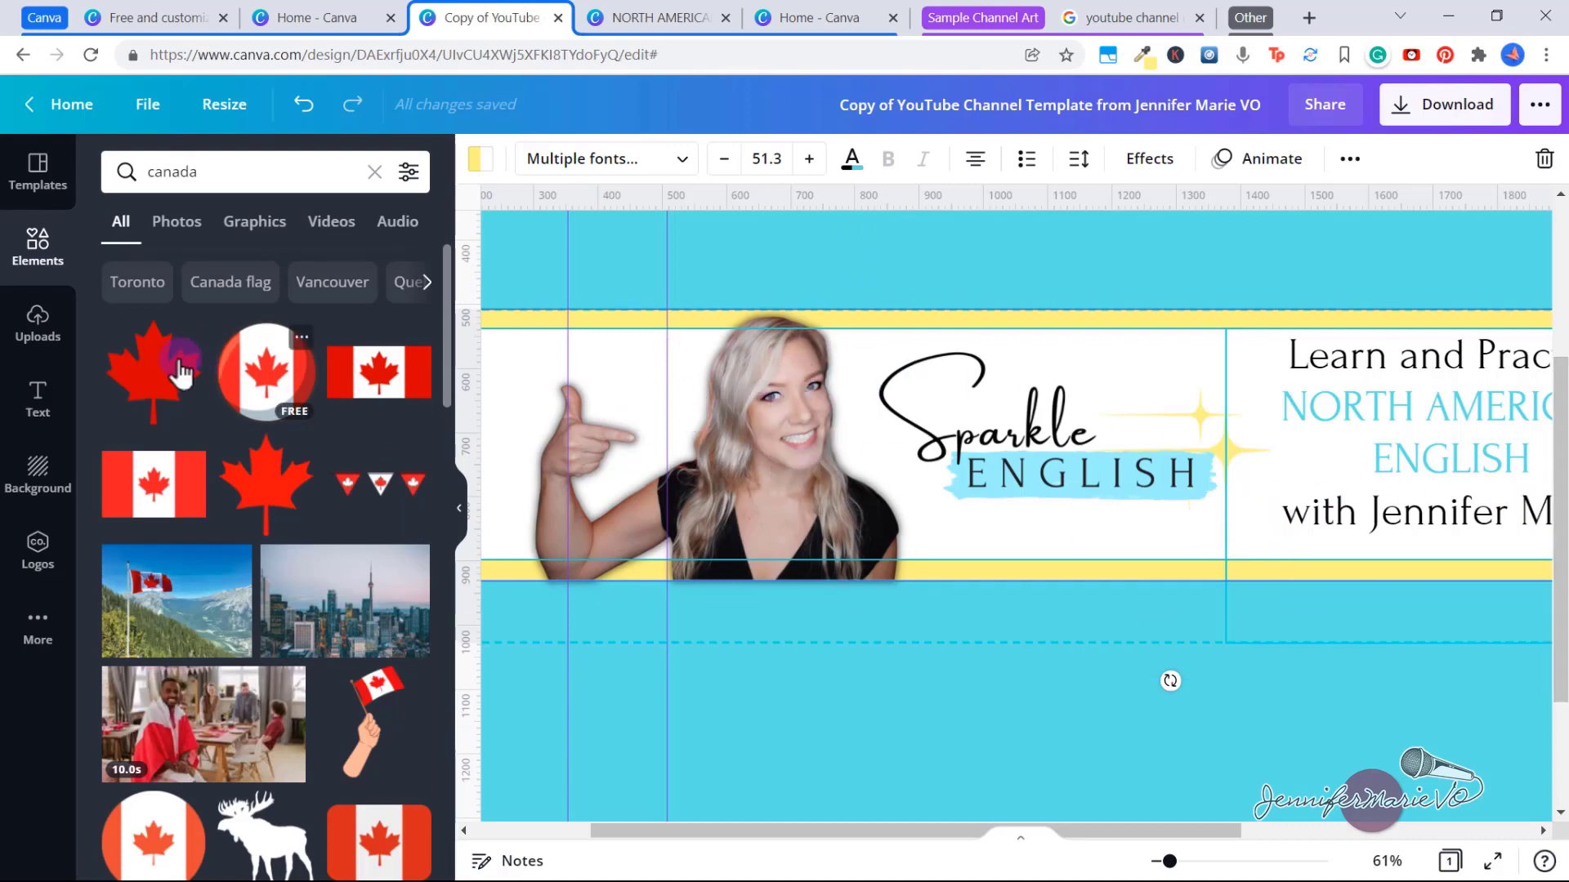
left_click(306, 507)
Step: Shrink the maple leaf, tilt it slightly and place it just above the presenter's pointing hand
left_click_drag(1120, 473, 1026, 532)
left_click_drag(1155, 678, 927, 413)
left_click_drag(867, 367, 629, 390)
left_click_drag(618, 484, 647, 487)
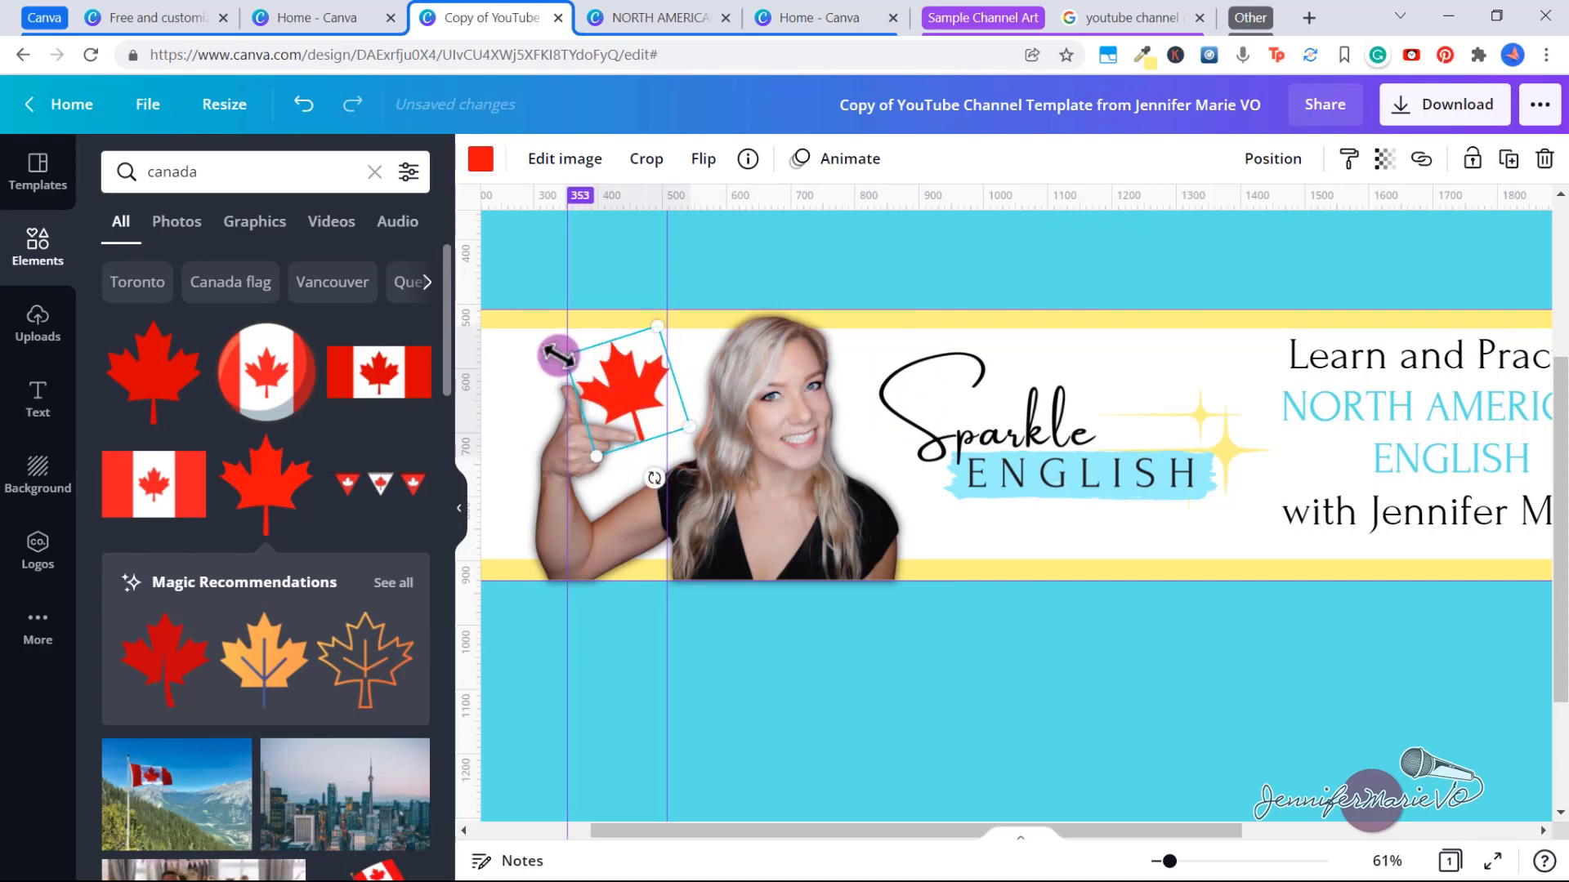
left_click_drag(590, 376, 632, 390)
Step: Recolour the maple leaf in the turquoise document colour
left_click(500, 163)
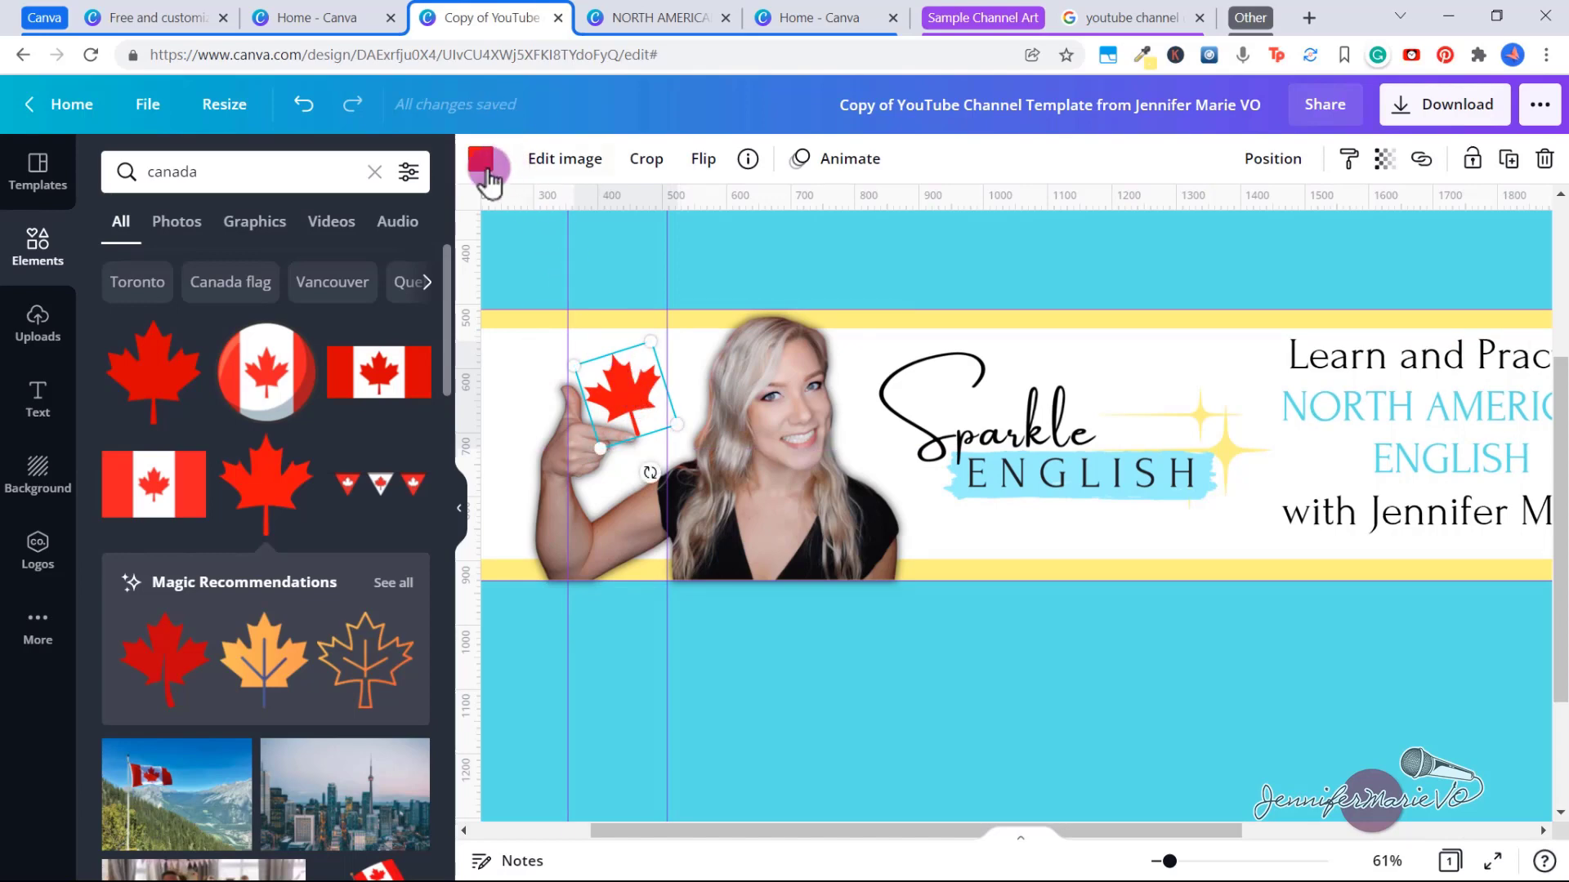
left_click(283, 263)
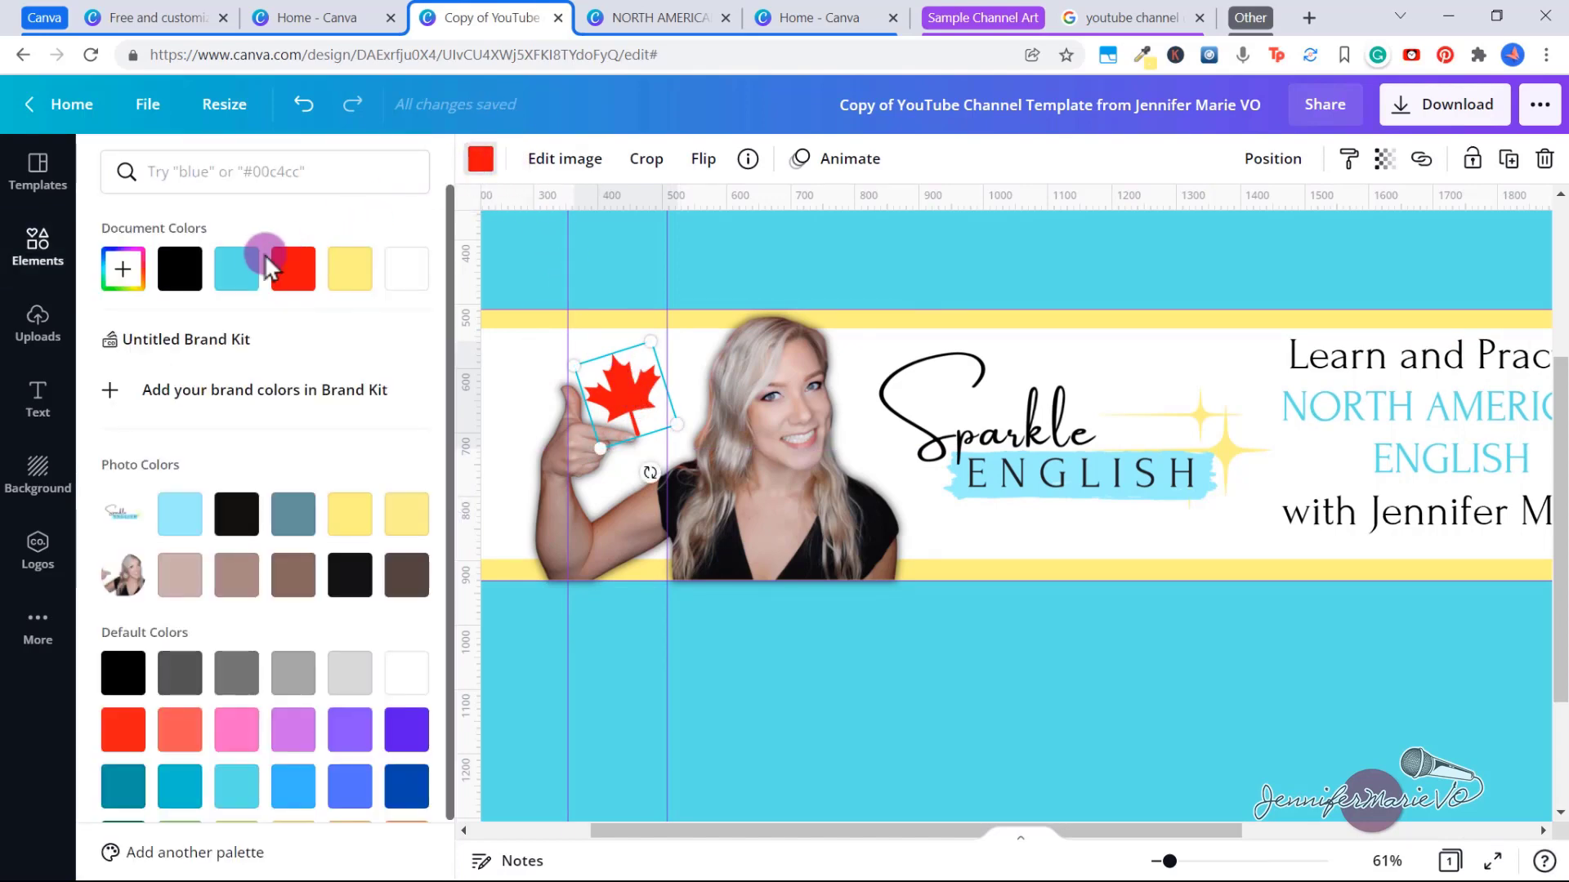
left_click(237, 269)
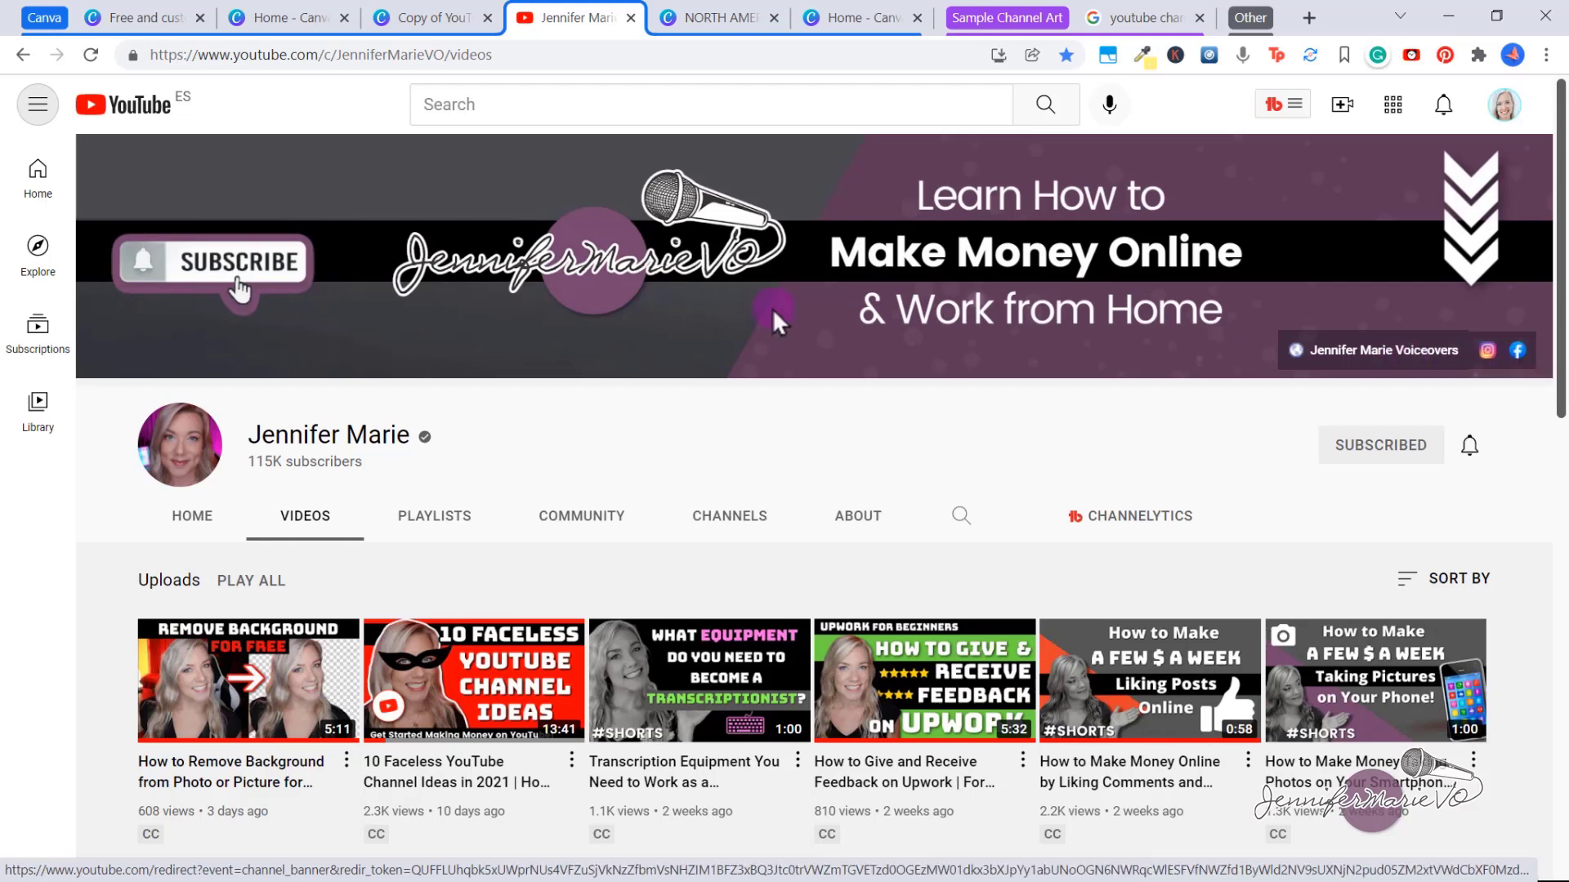
Step: Back in the banner design, search the elements for "arrow", insert the thick white brush-stroke arrow and rotate it to point down
left_click(429, 17)
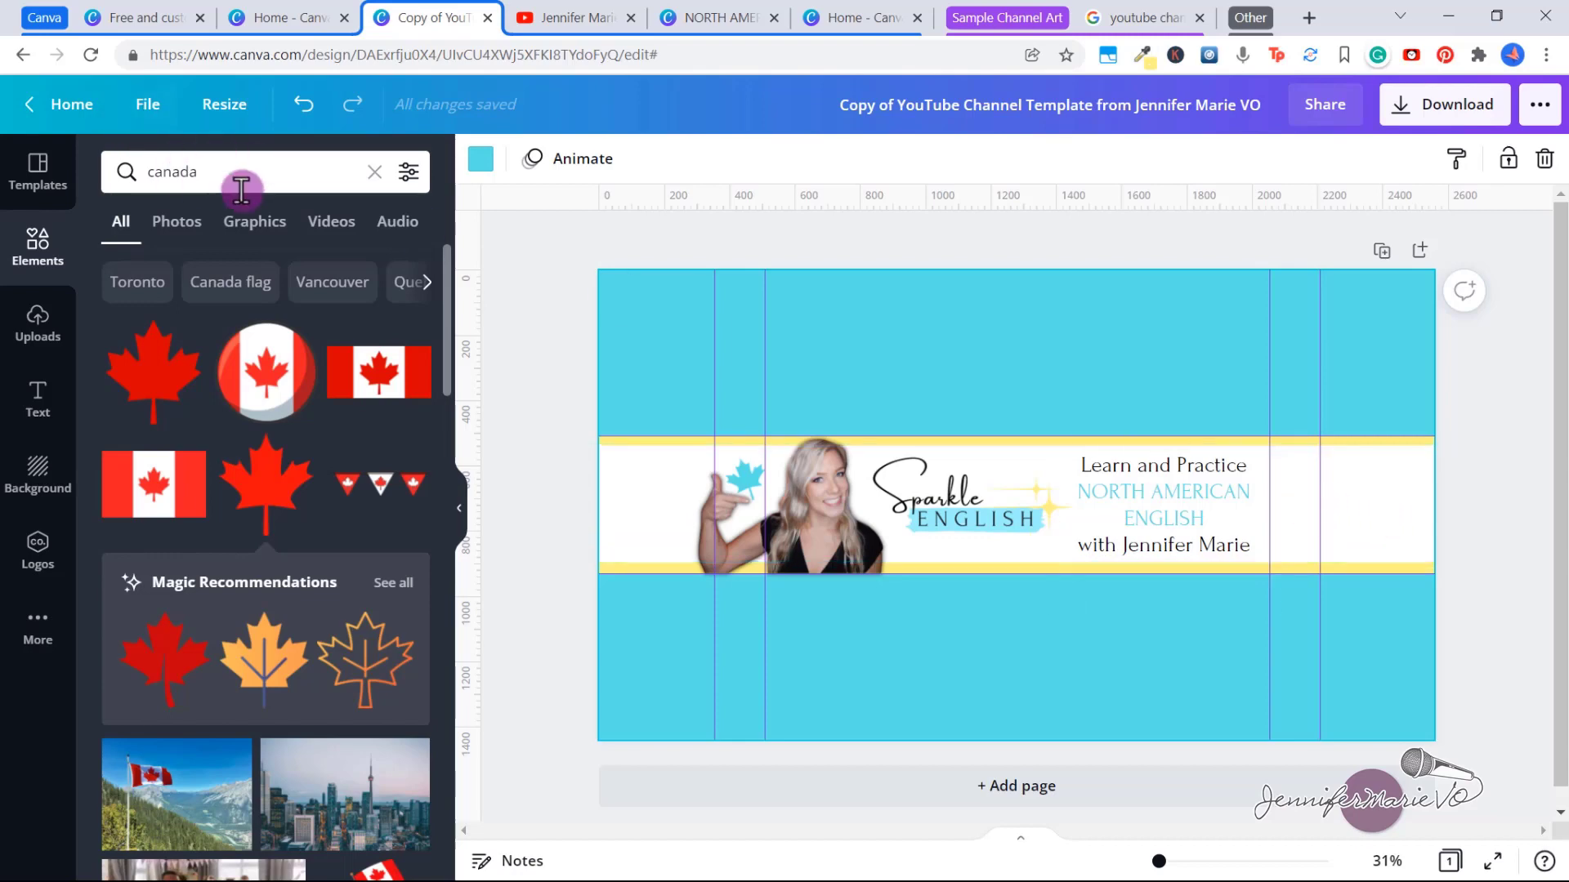
left_click_drag(203, 181, 108, 183)
type("arrow")
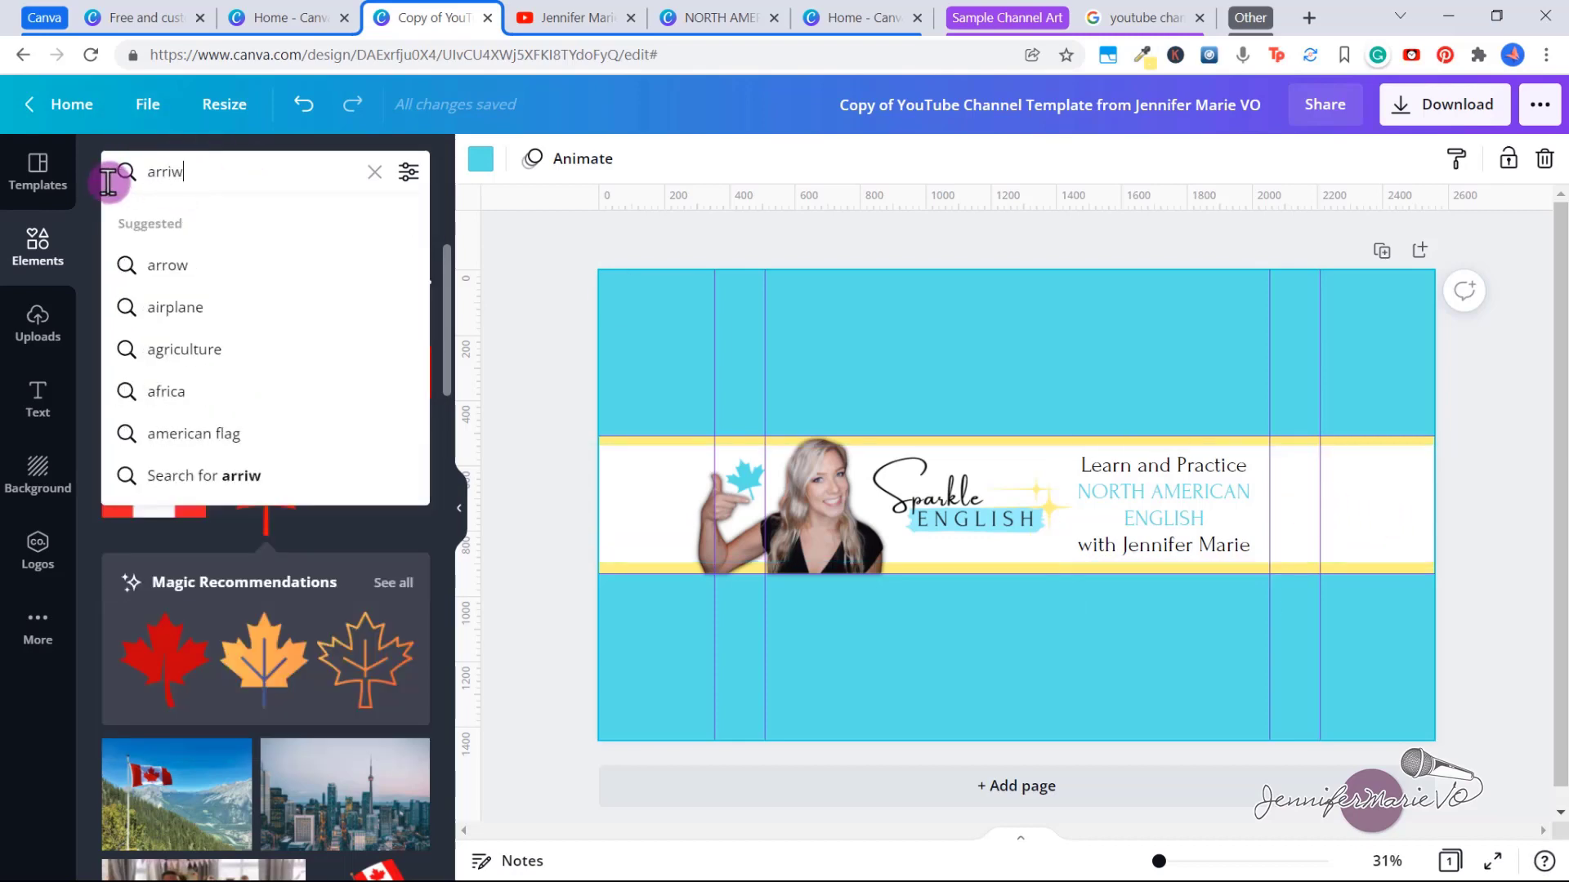
key("Return")
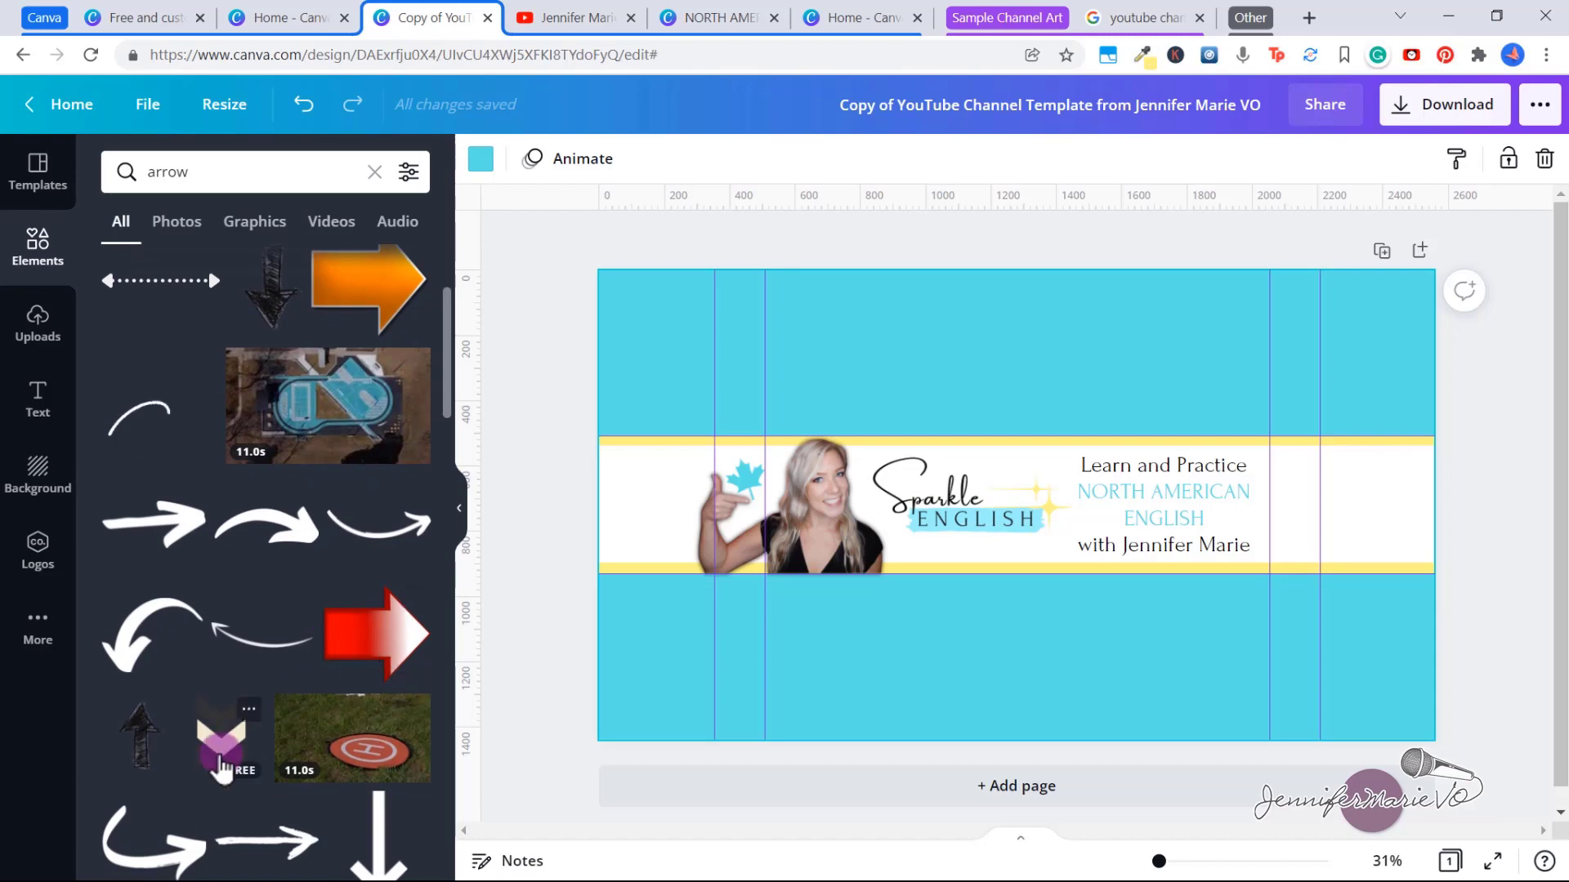
scroll(286, 540, "down", 1)
scroll(286, 539, "up", 2)
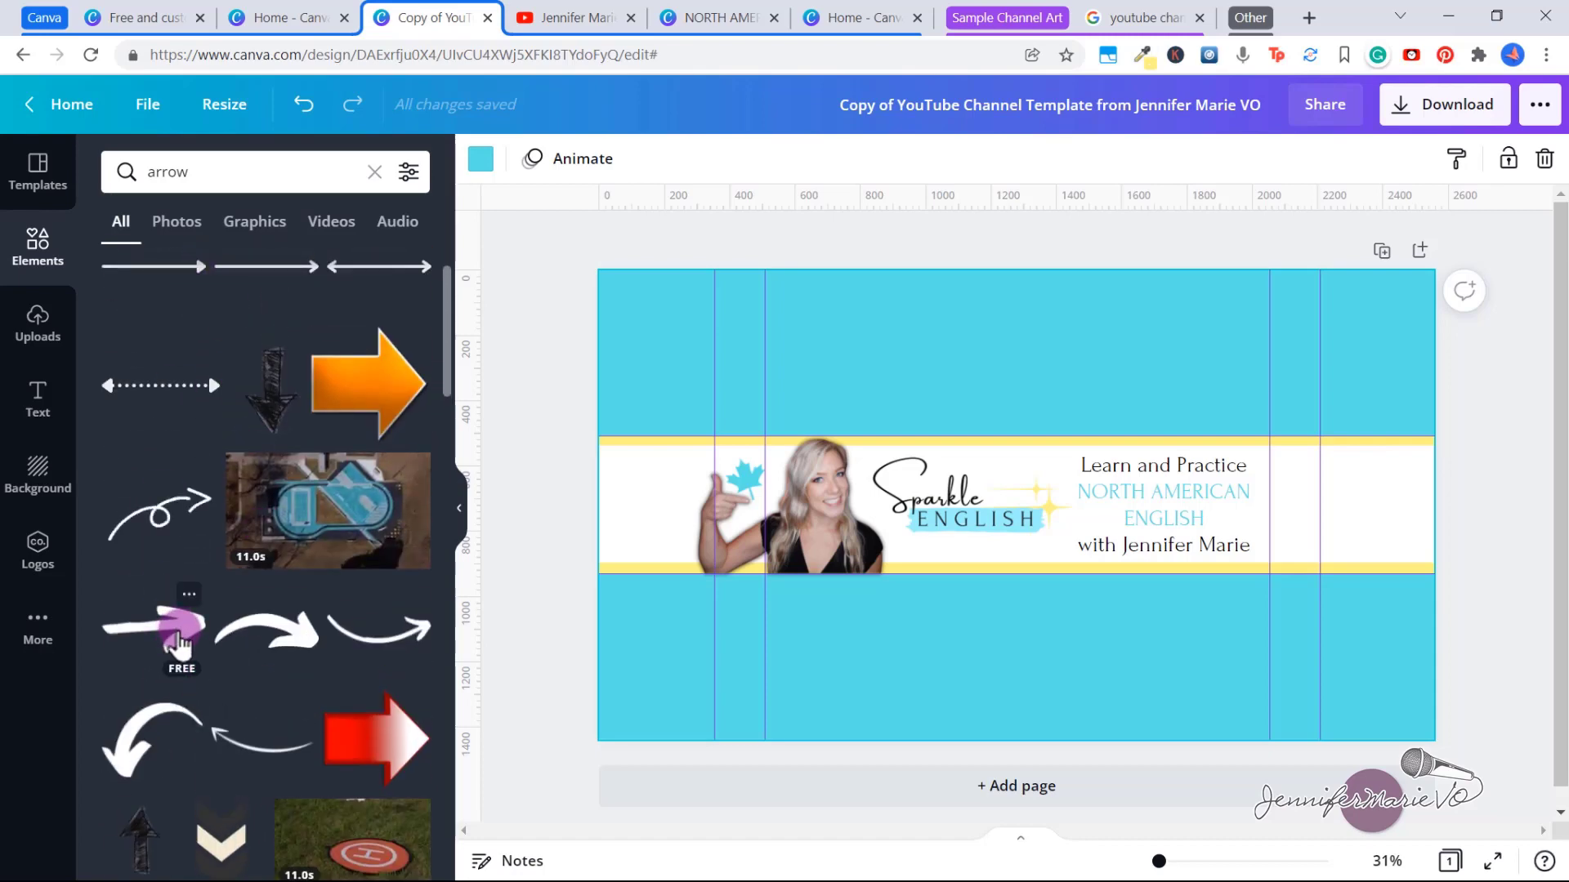
left_click_drag(180, 641, 1022, 648)
left_click_drag(945, 684, 816, 613)
left_click_drag(912, 698, 1015, 618)
Step: Colour the arrow the logo's light blue and shrink it to about 325 × 148 px near the white band's right end
left_click(480, 161)
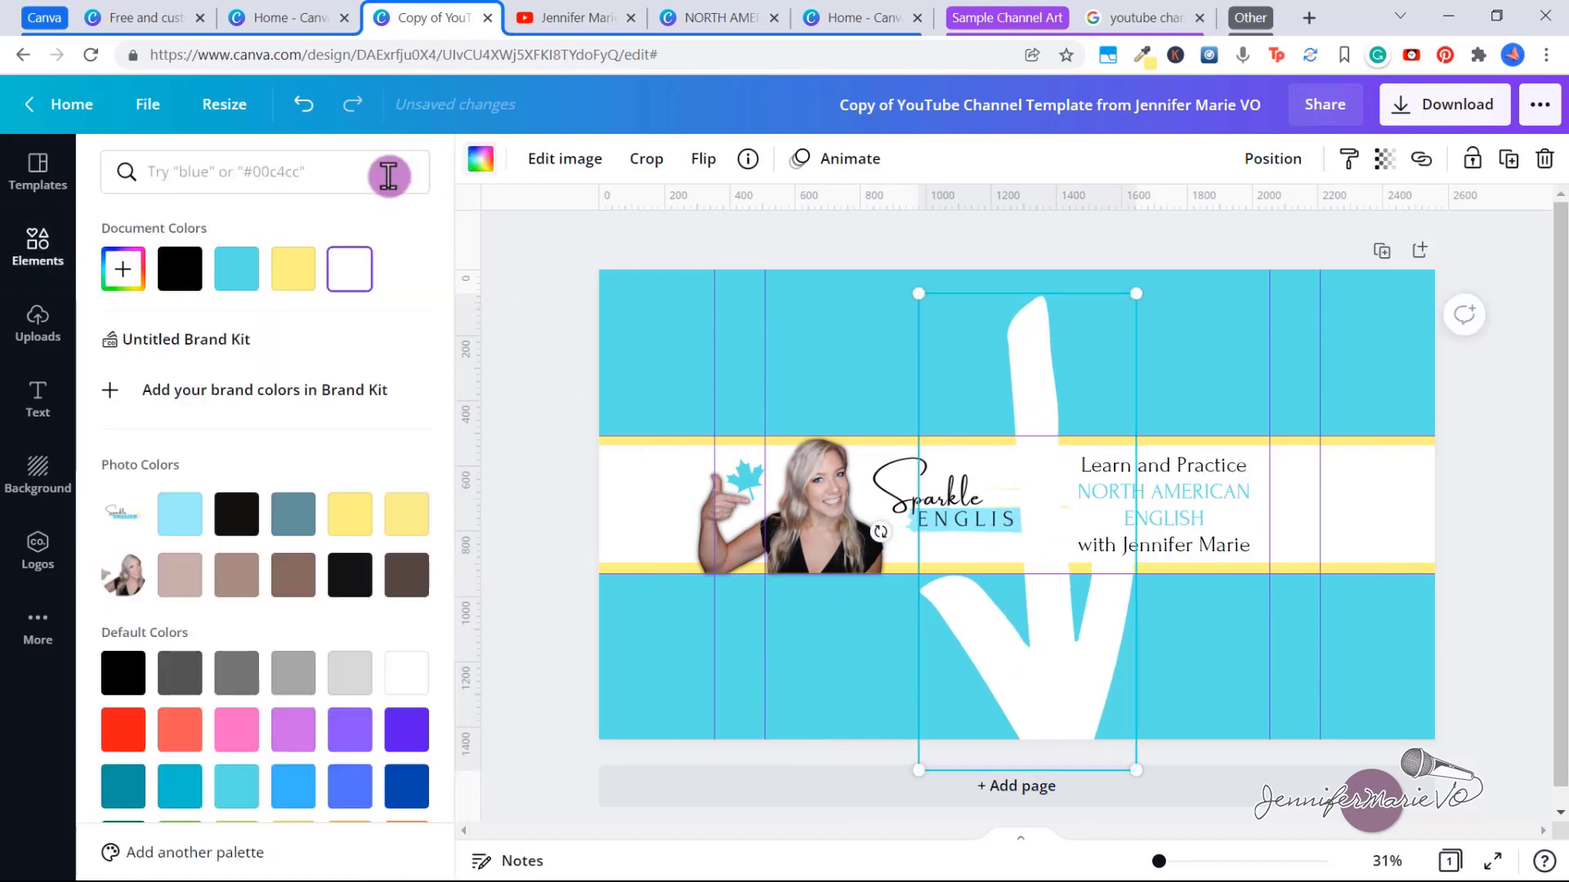
left_click(179, 514)
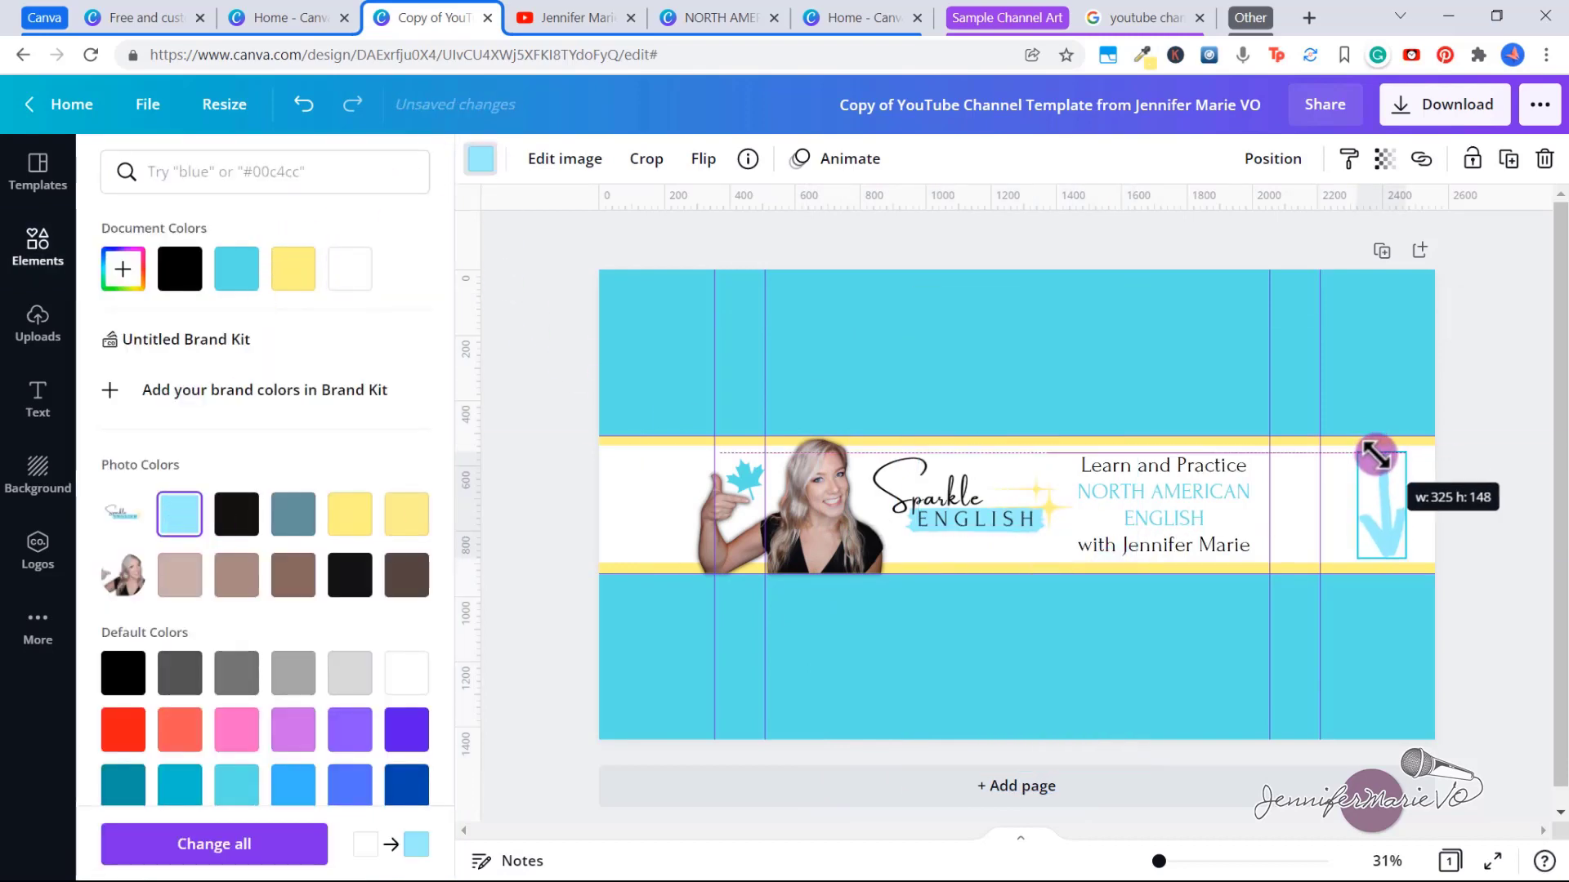
left_click_drag(1405, 527, 1389, 512)
Step: Examine the downward arrows in the existing YouTube channel's banner and return to the banner design
key("ctrl+Tab")
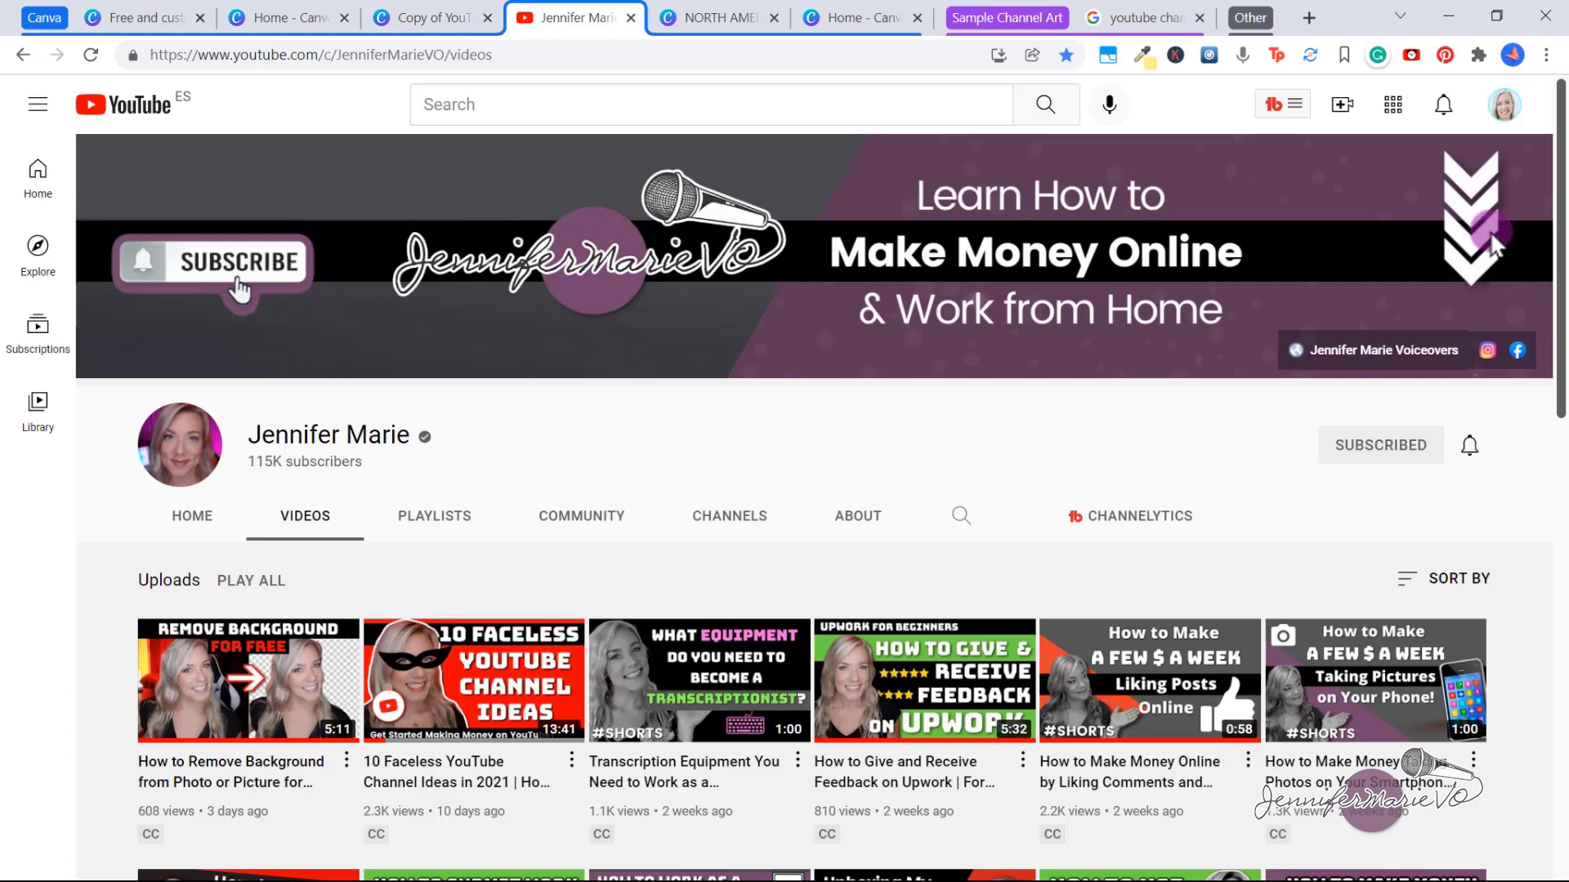
left_click(433, 18)
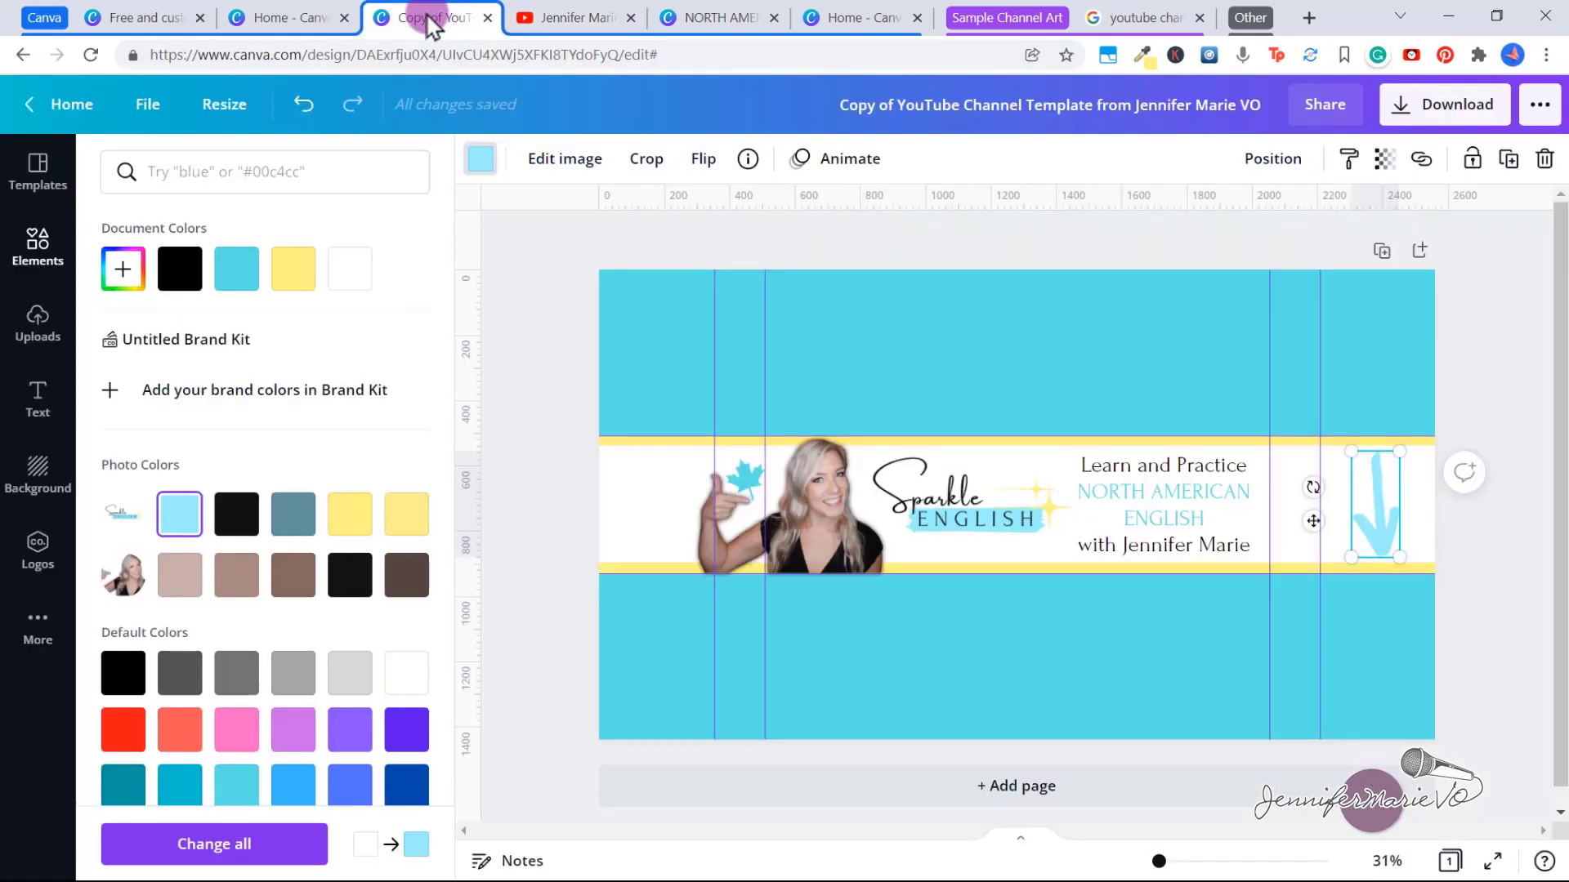
left_click(1499, 620)
left_click(1499, 621)
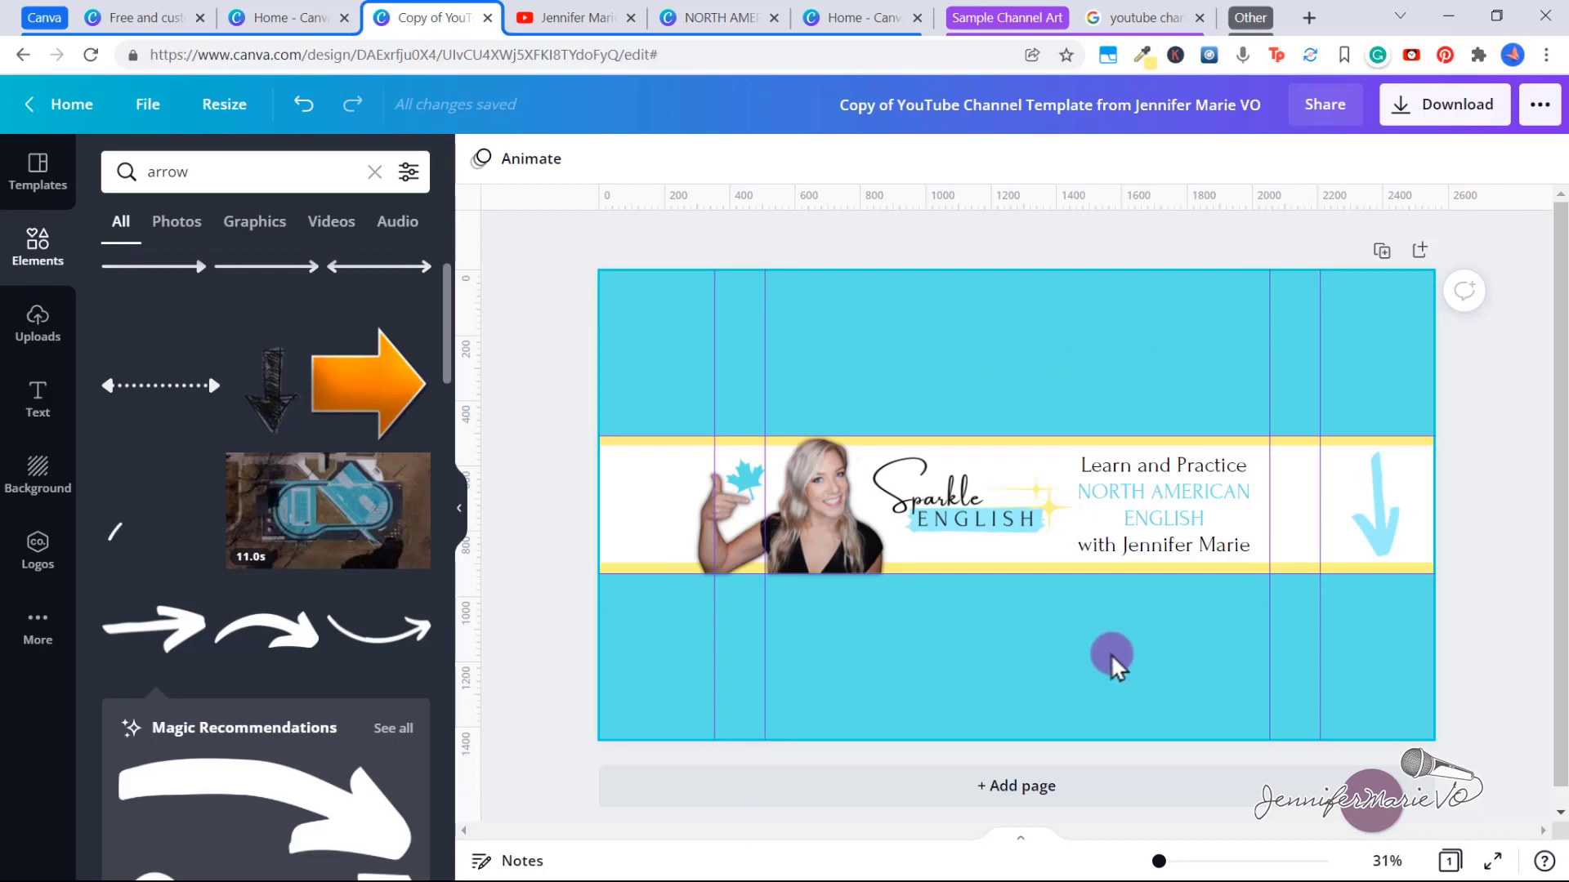
Step: Add a heading above the white band reading "New Lessons Every Week!"
left_click(41, 401)
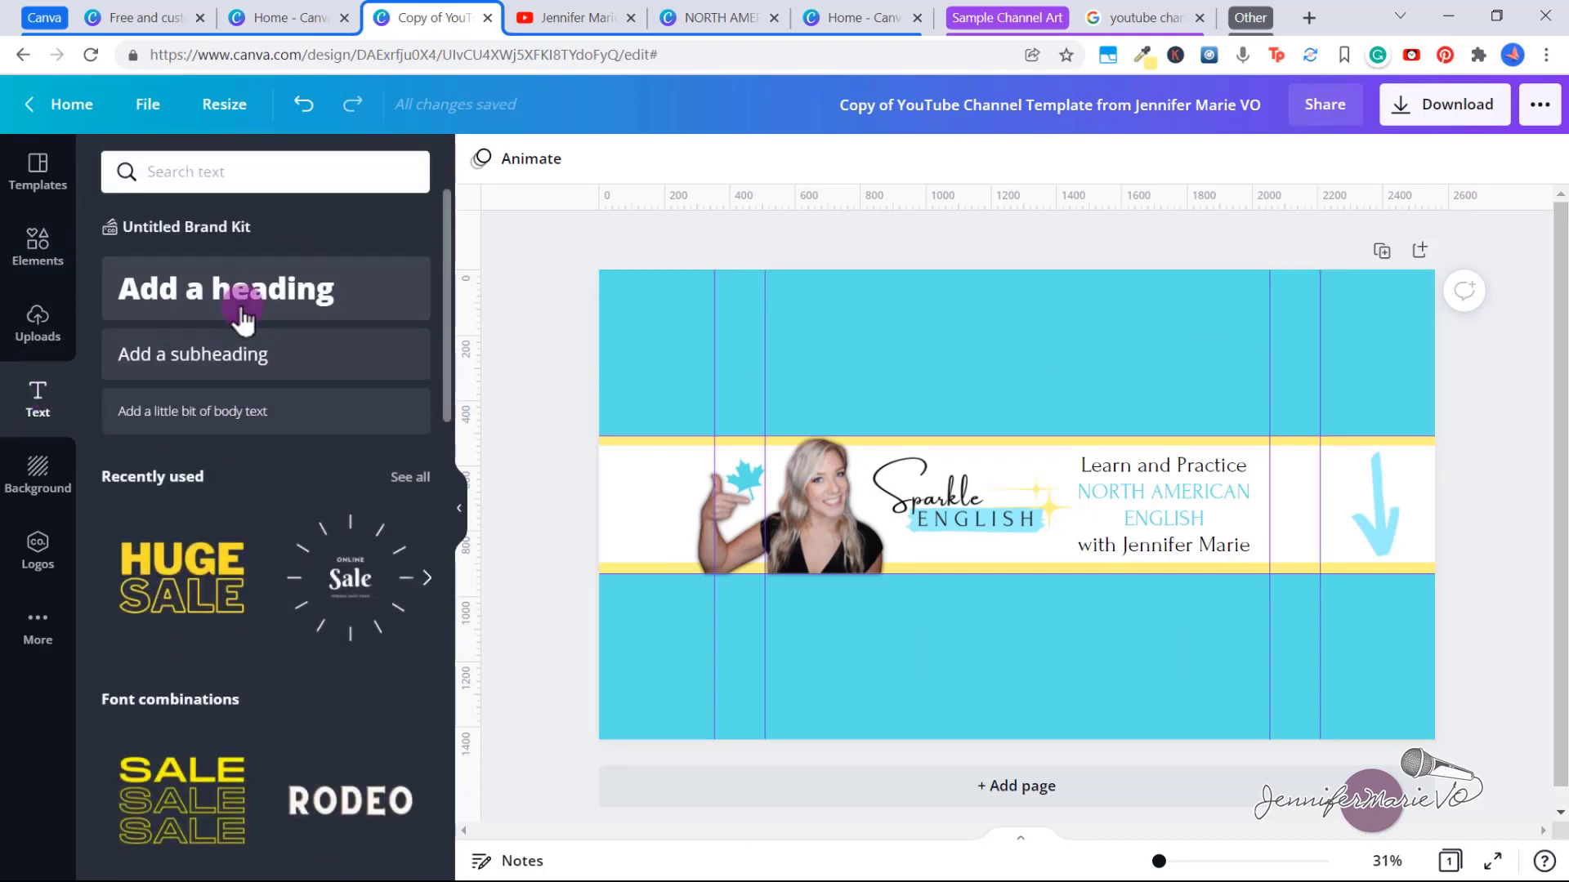
left_click(234, 308)
left_click(958, 533)
left_click_drag(957, 470, 954, 329)
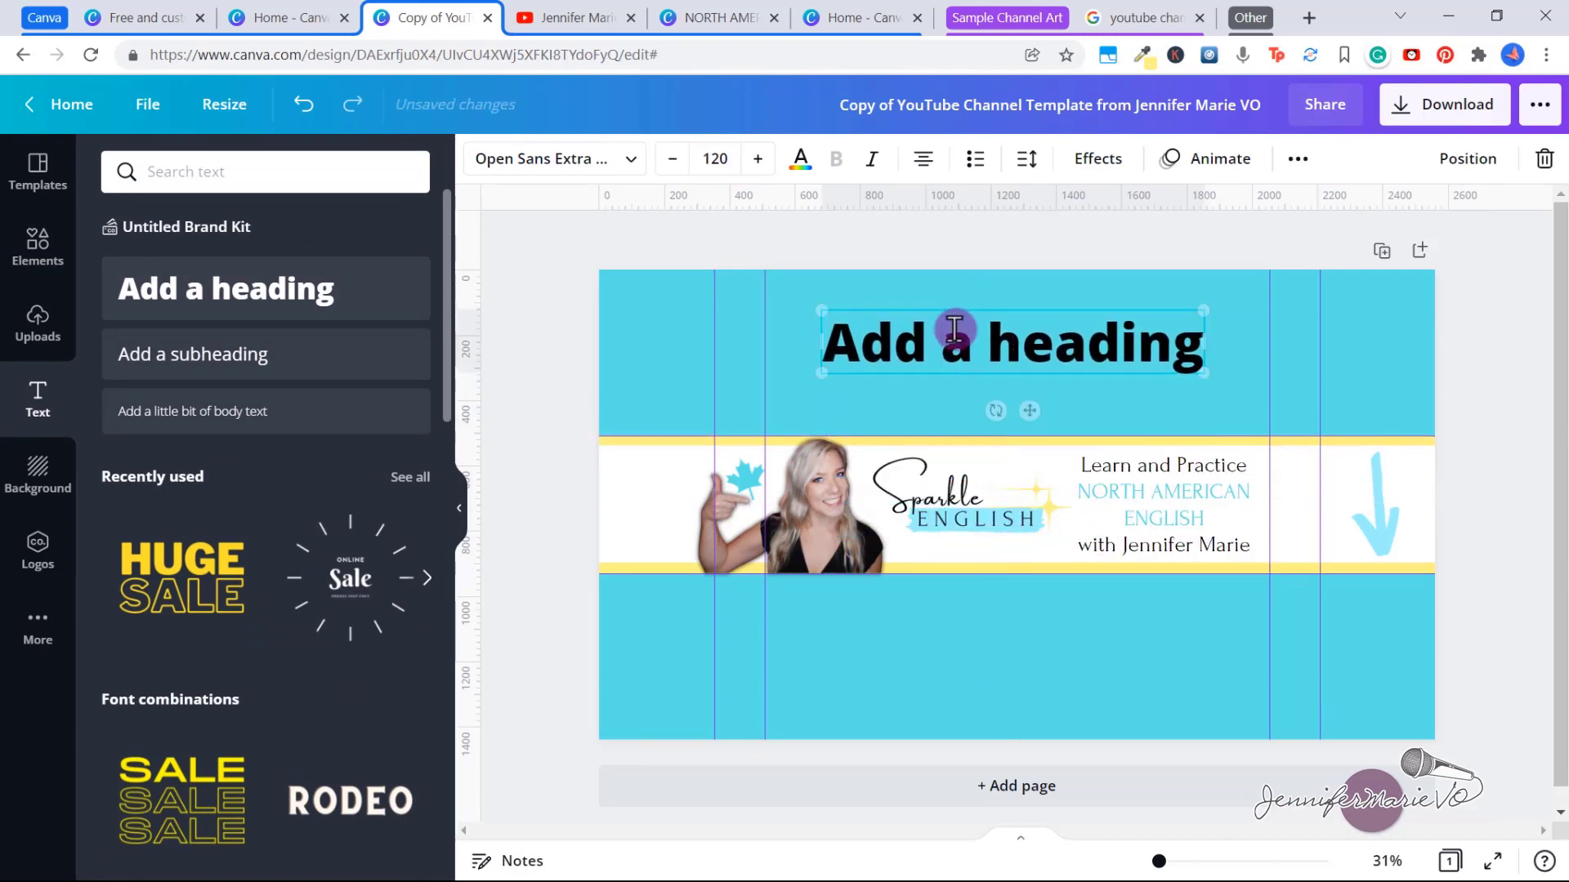
double_click(875, 327)
type("N")
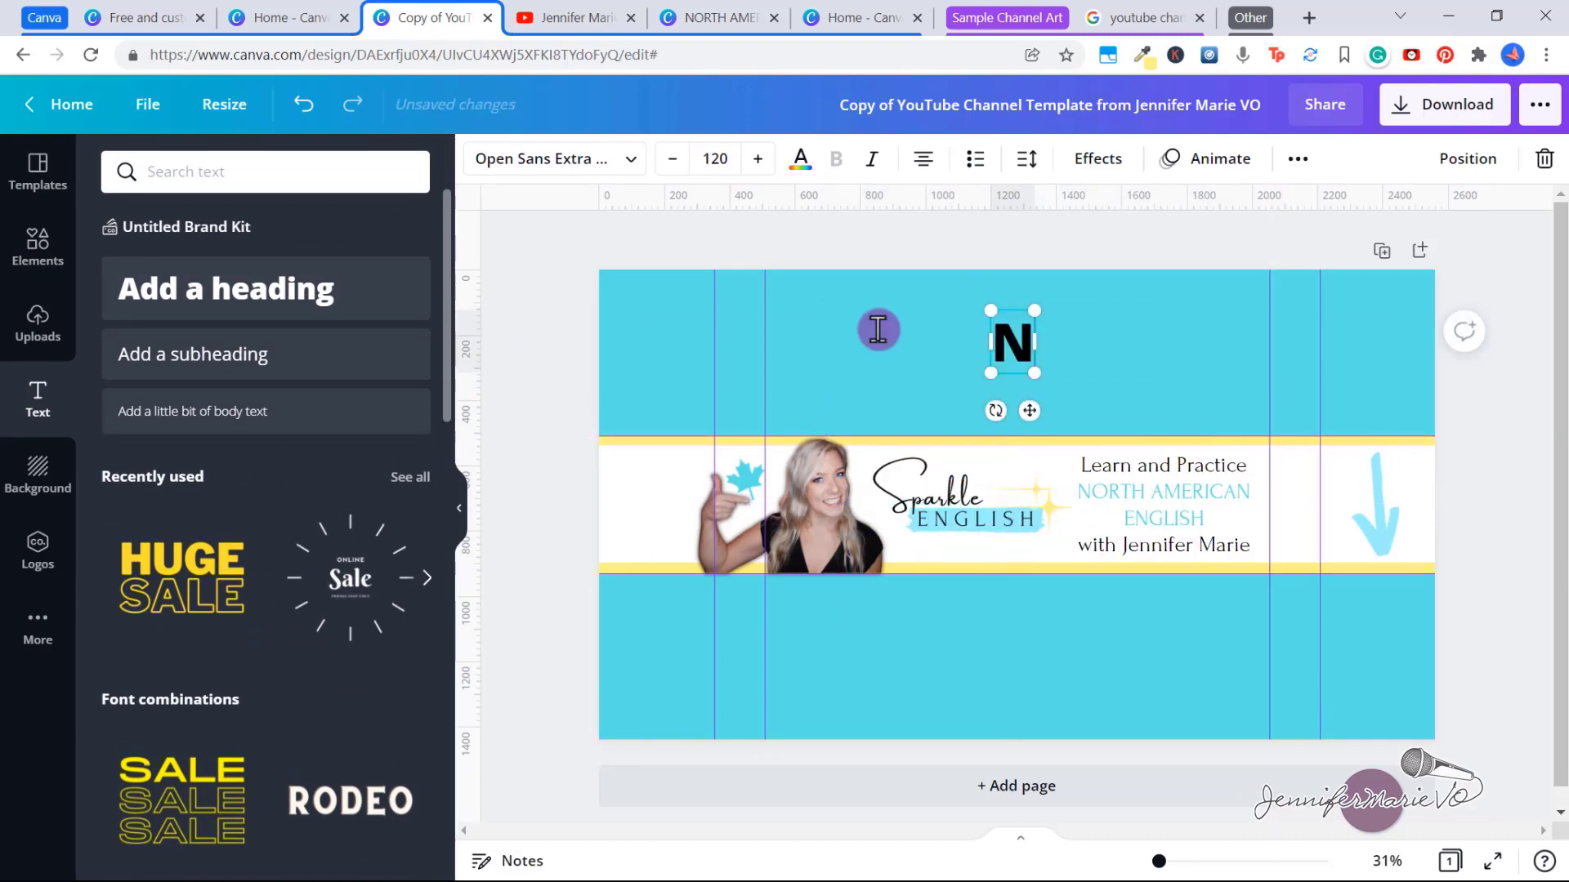
type("ew Lessons Every Week!")
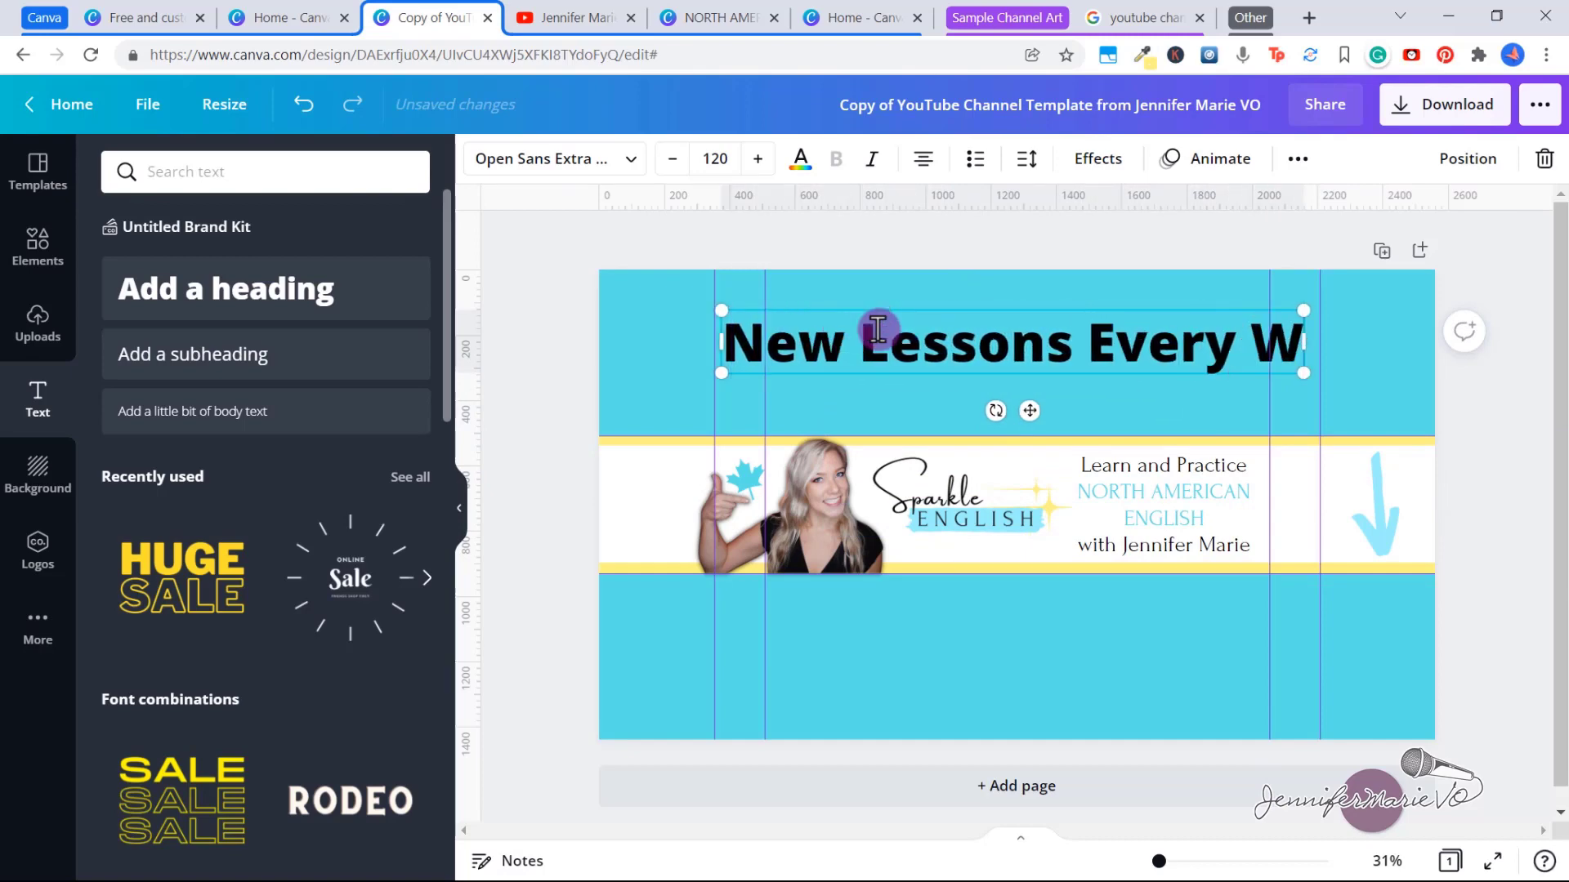
Step: Colour the "New Lessons Every Week!" heading white and reduce its font size to 96.3
left_click(799, 161)
left_click(413, 274)
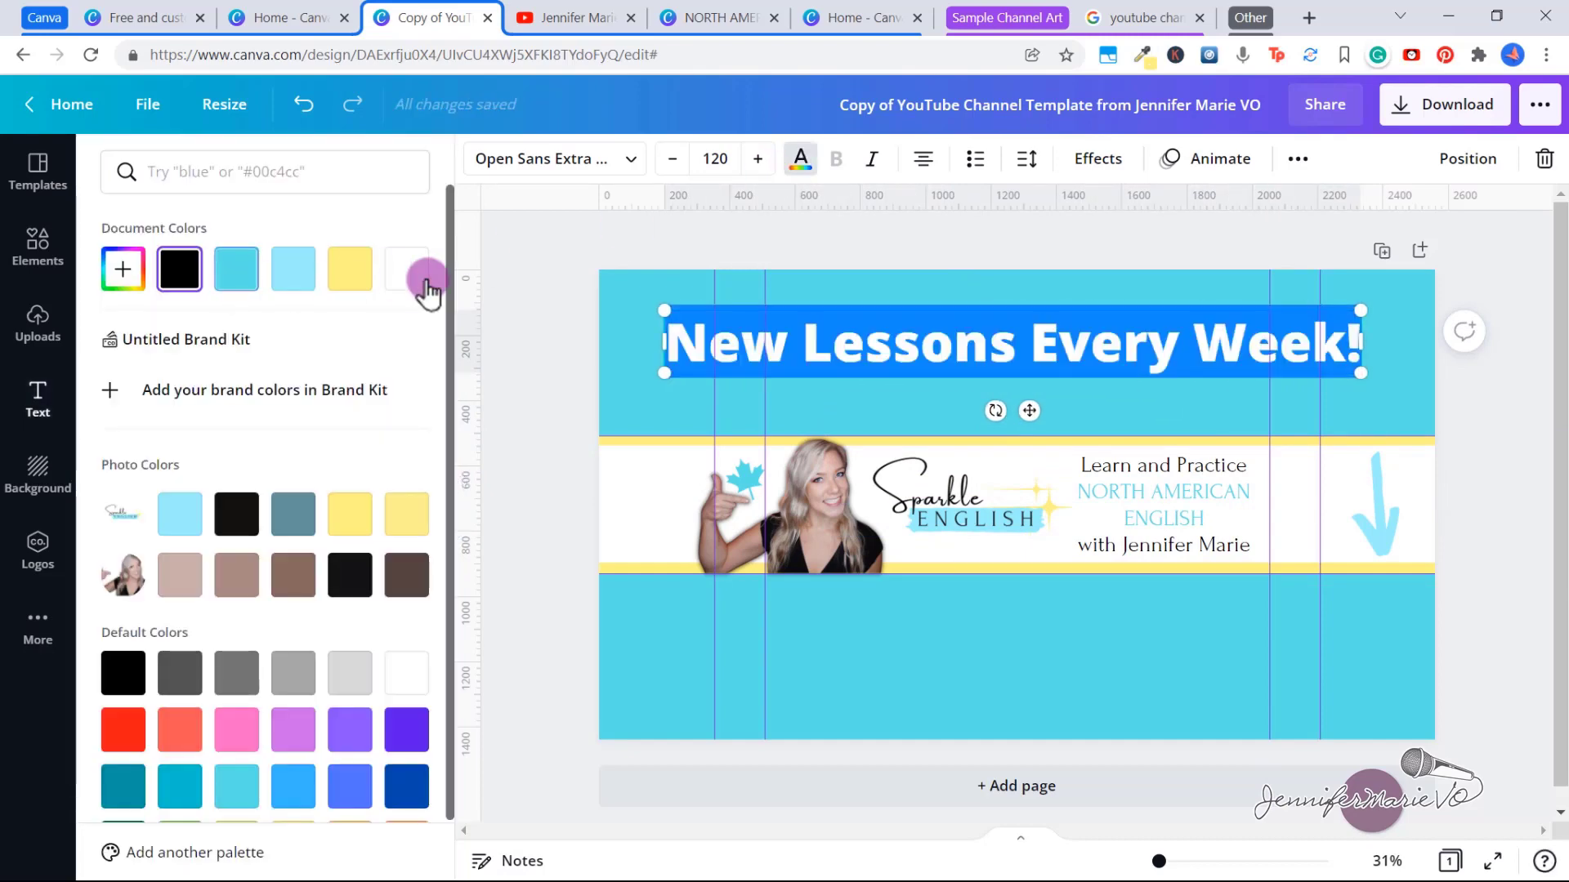
left_click_drag(662, 309, 802, 323)
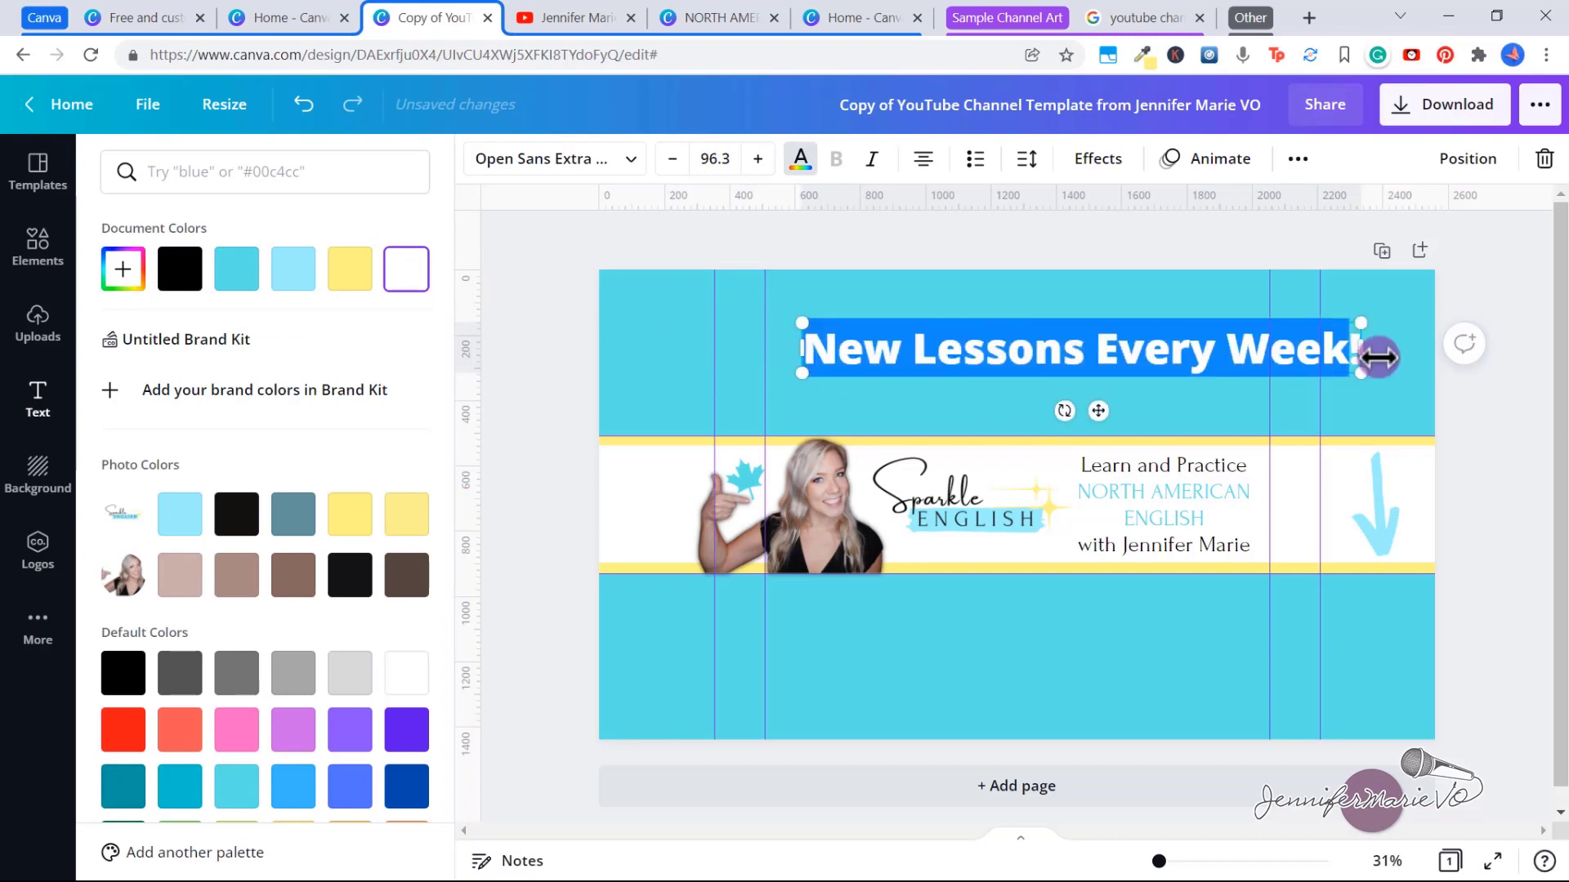
Step: Set the heading's font to Forum and shift the text left so it is centred above the white band
left_click(630, 161)
type("foru")
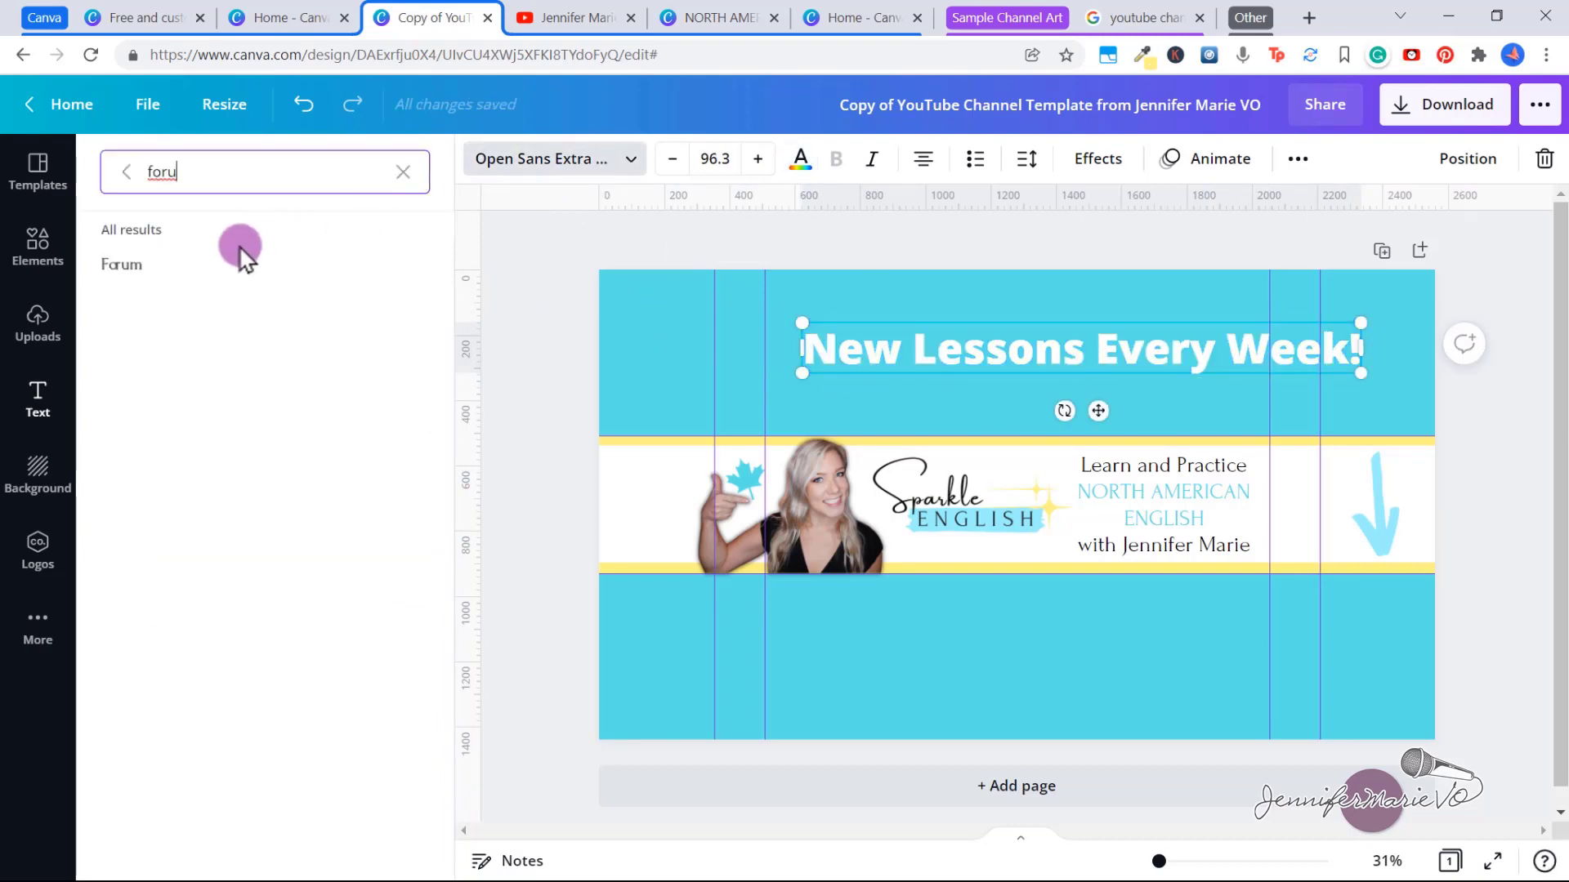
left_click(121, 264)
left_click(934, 378)
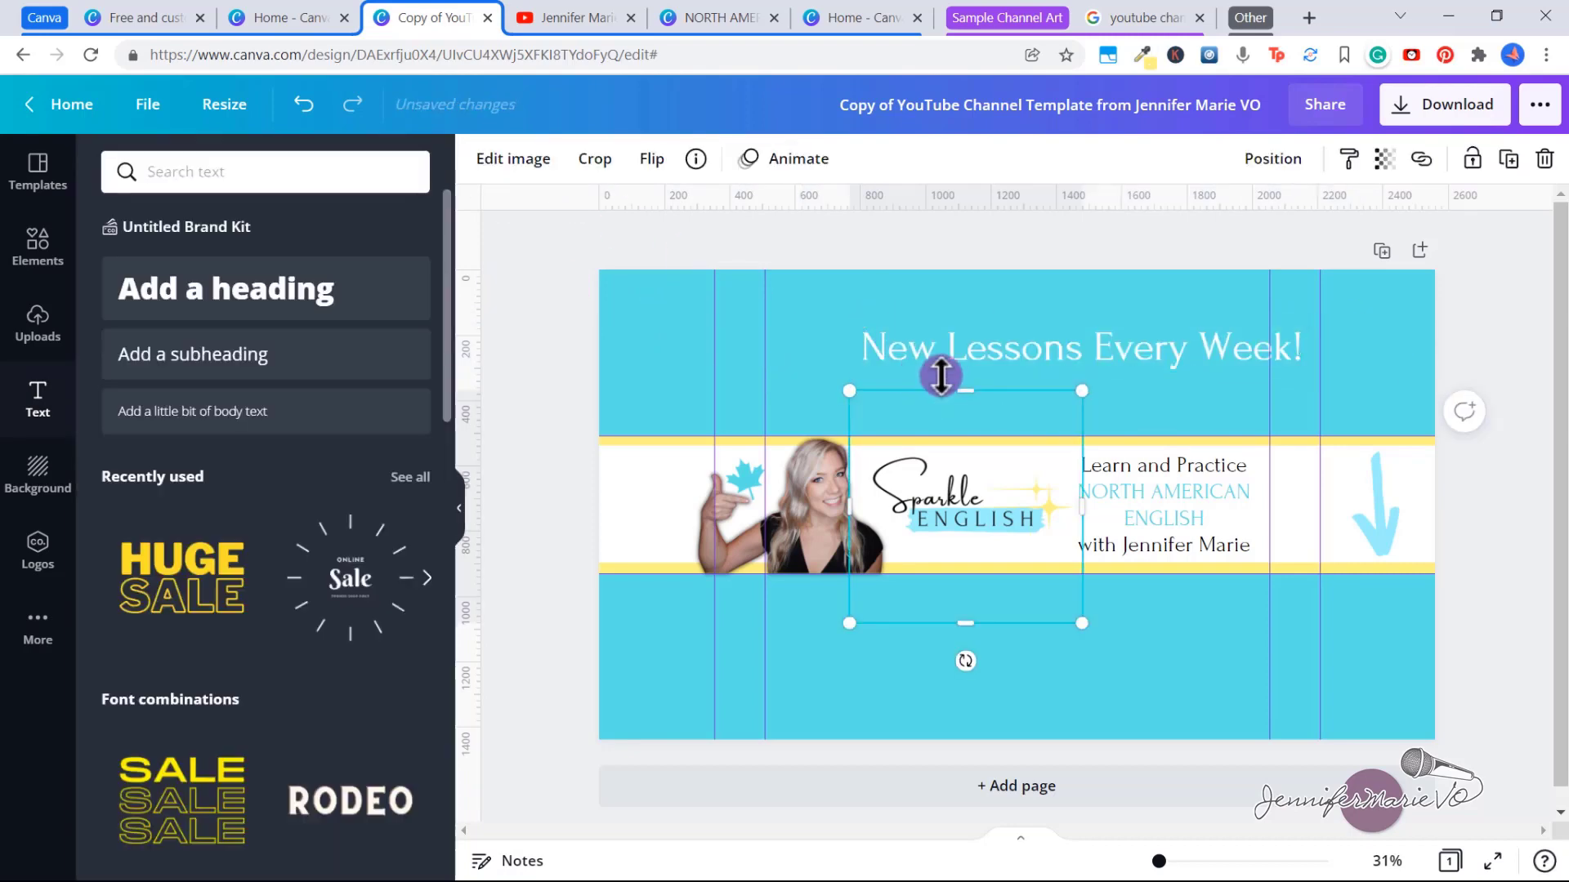
left_click(987, 341)
left_click_drag(988, 341, 927, 341)
left_click(935, 400)
left_click(928, 299)
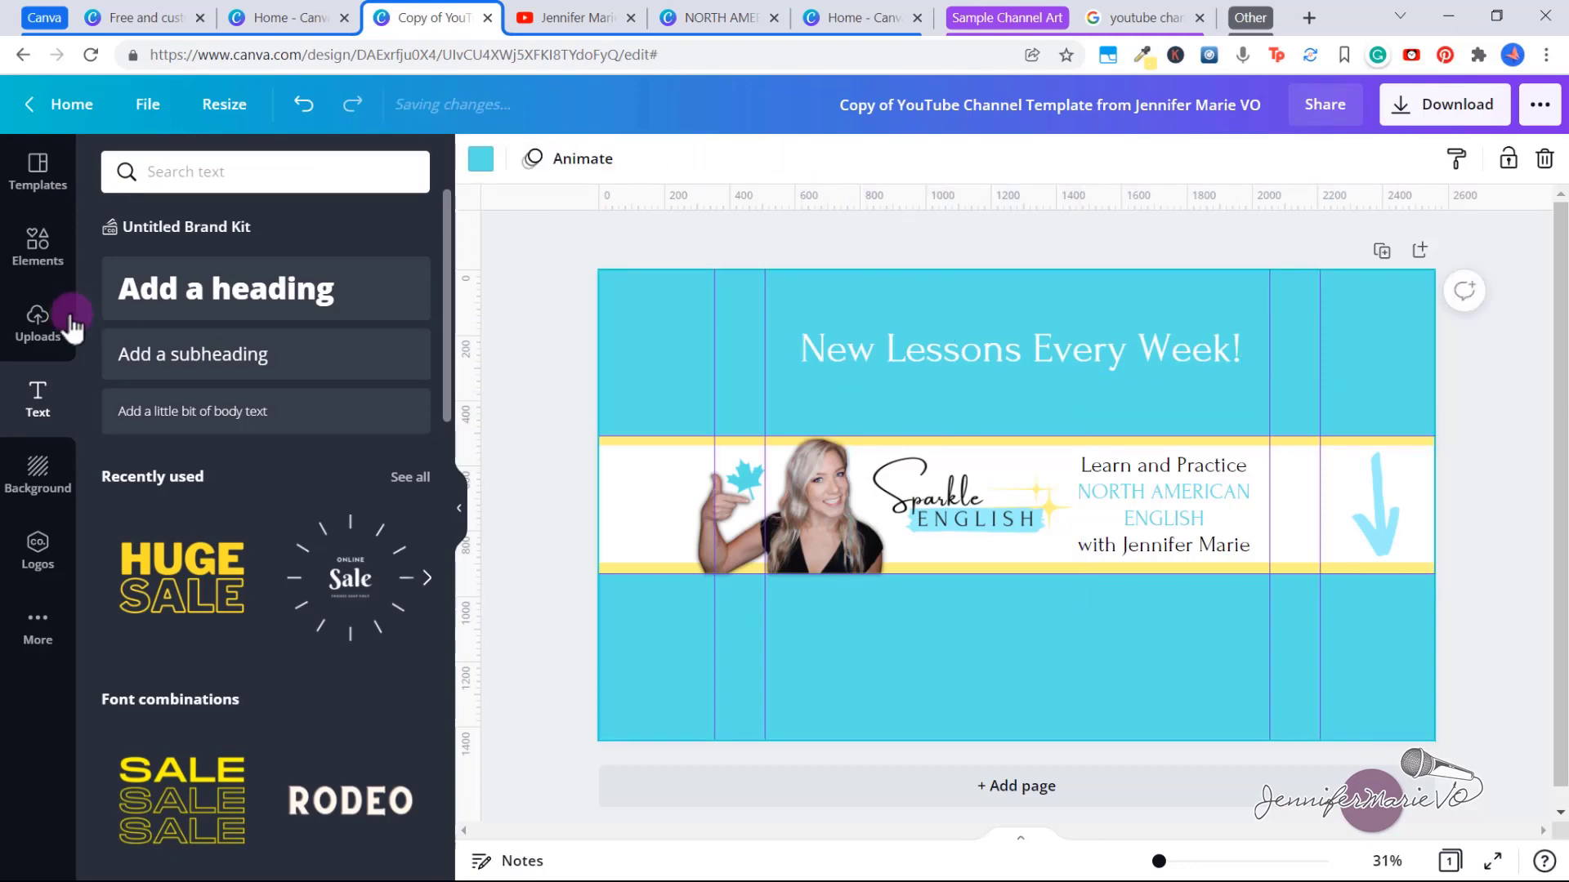
Step: Insert a plain black line from a "lines" element search and move it up just beneath the "New Lessons Every Week!" heading
left_click(38, 245)
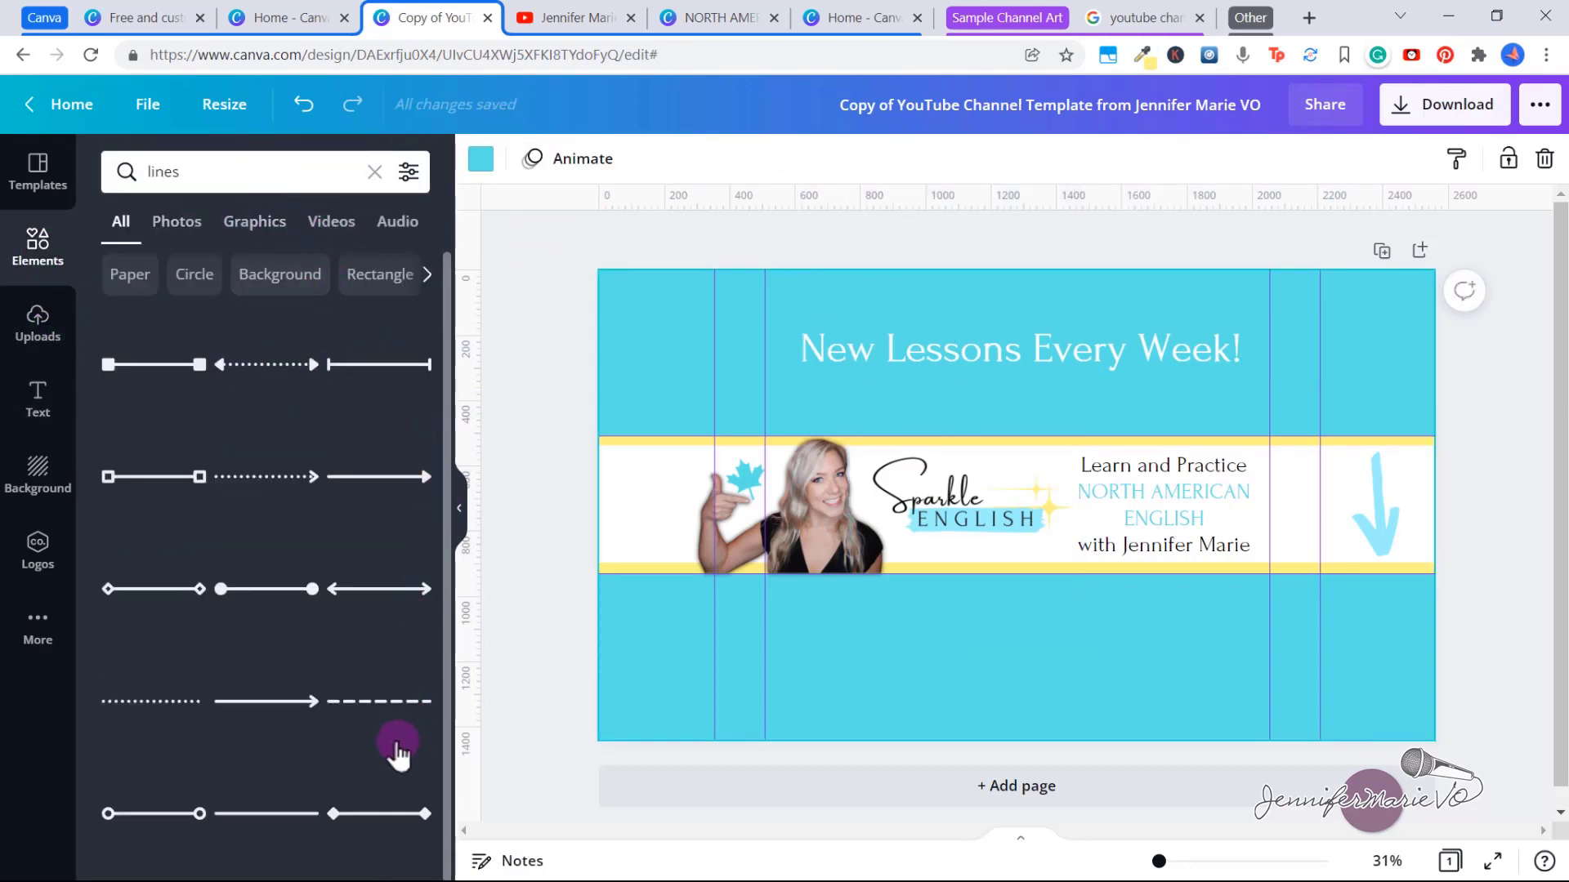
left_click(398, 841)
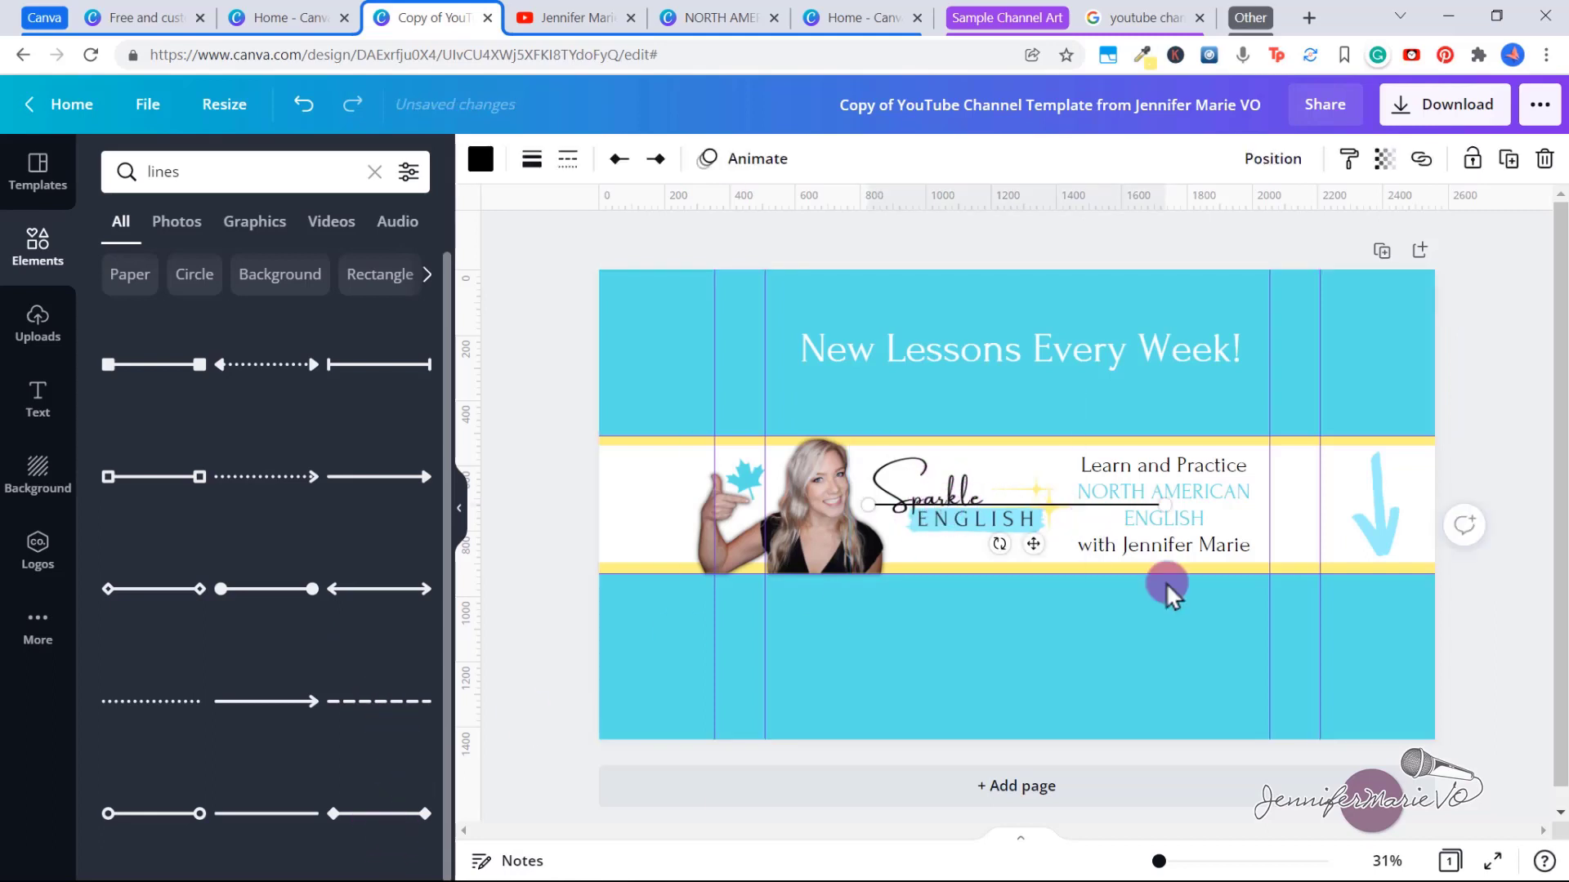
key("shift+Up")
key("shift+Up")
key("shift+Up")
key("shift+Up")
key("shift+Up")
key("shift+Up")
key("shift+Up")
key("shift+Up")
key("shift+Up")
key("shift+Up")
key("shift+Up")
key("shift+Up")
key("shift+Up")
key("shift+Up")
key("shift+Up")
key("shift+Up")
key("shift+Up")
key("shift+Up")
key("shift+Up")
key("shift+Up")
key("shift+Up")
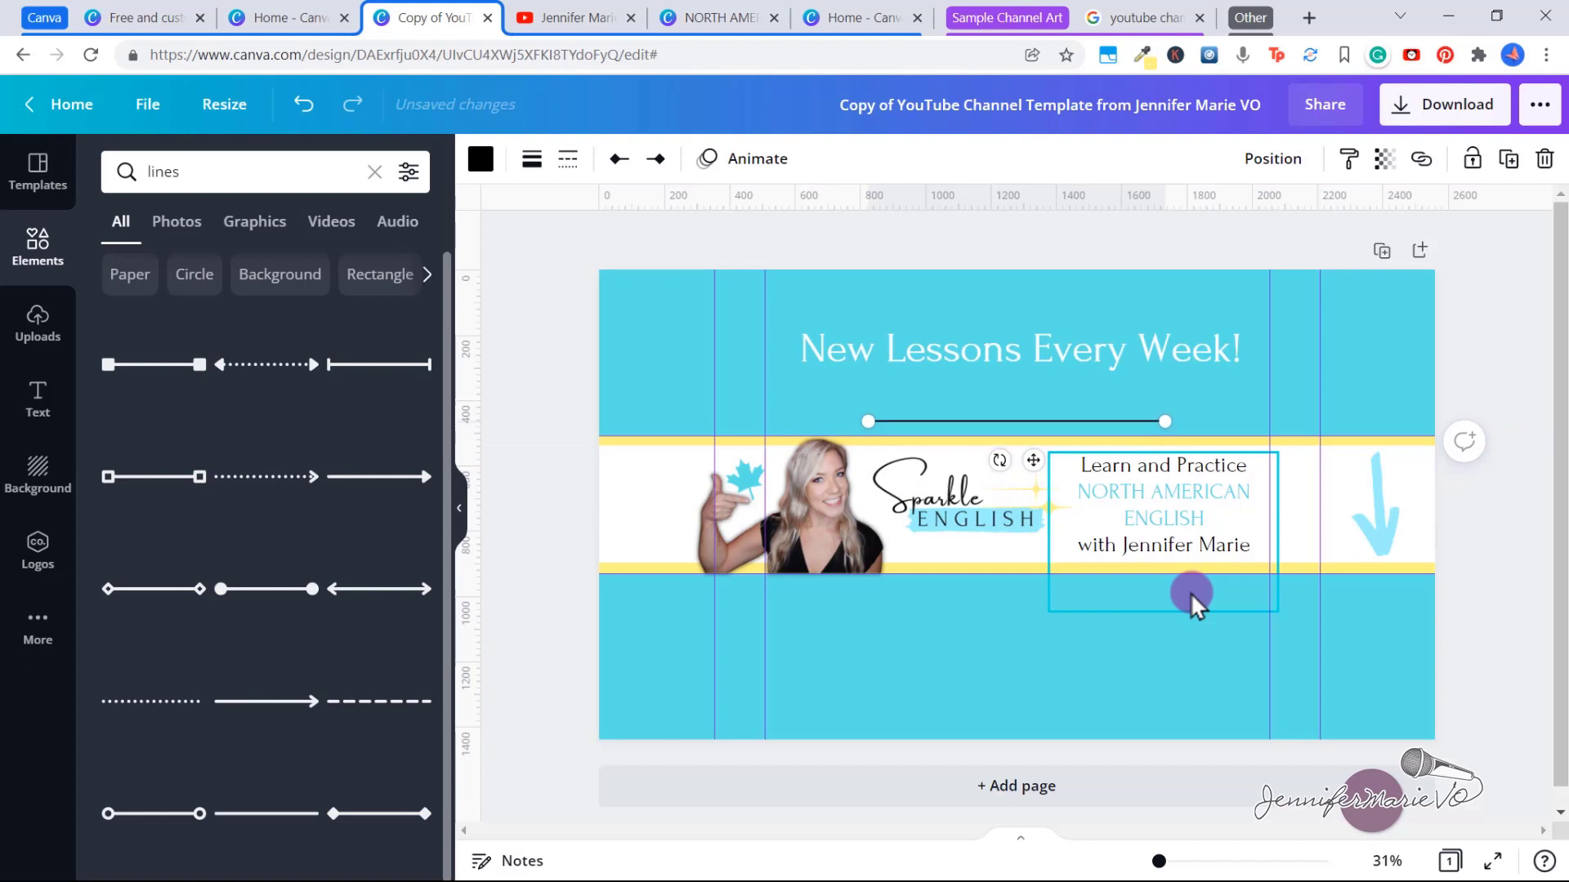
left_click_drag(1075, 423, 1075, 381)
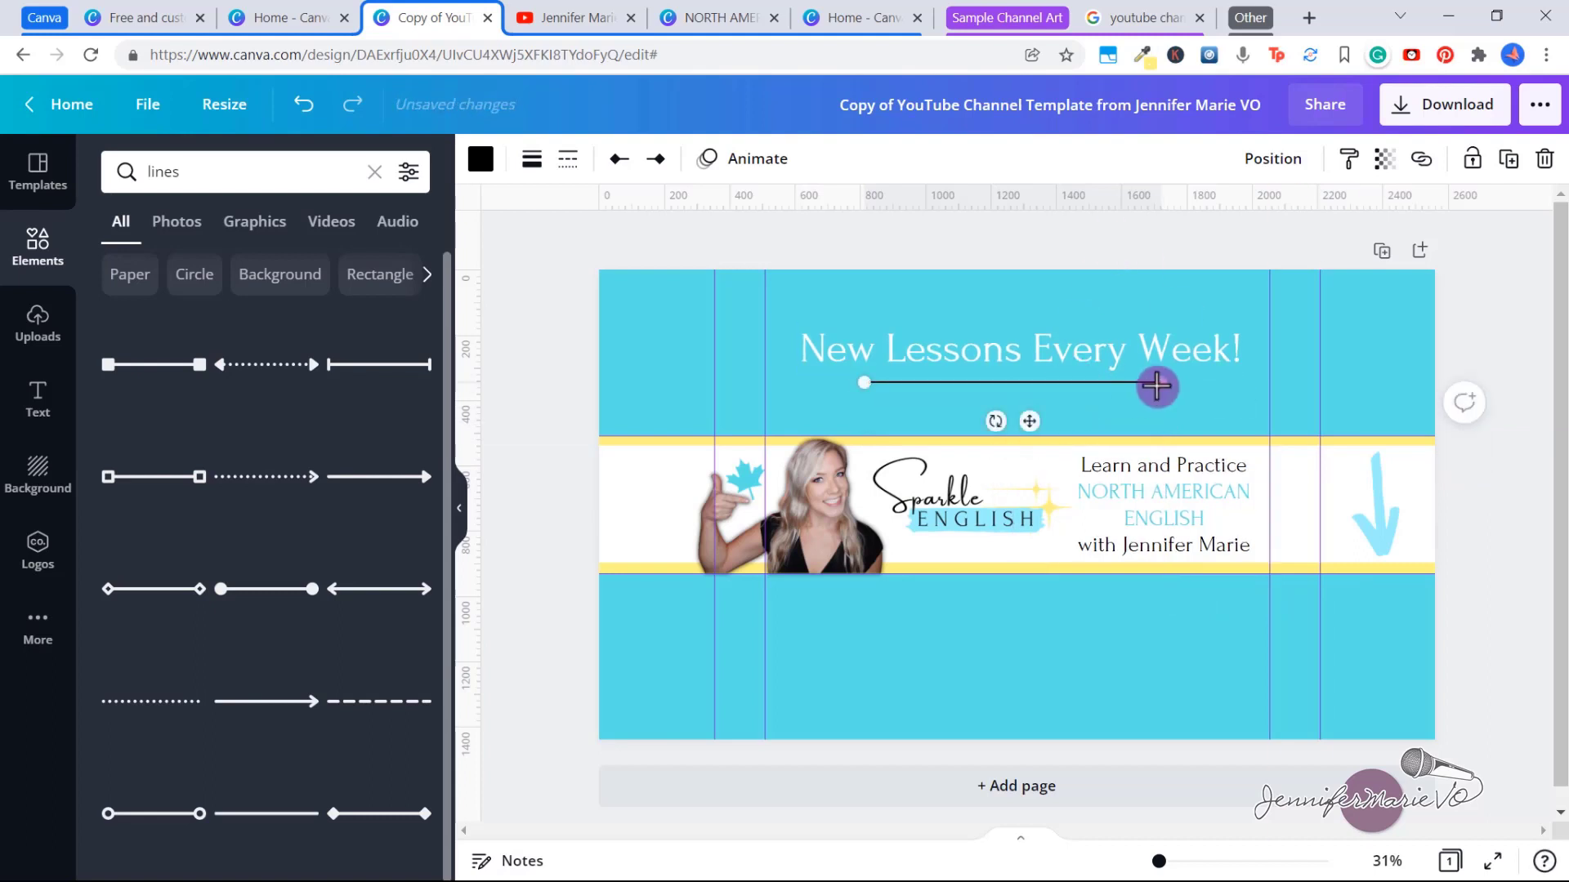
Step: Give the line beneath the "New Lessons Every Week!" heading a diamond end and recolour it with the document's yellow
left_click(655, 158)
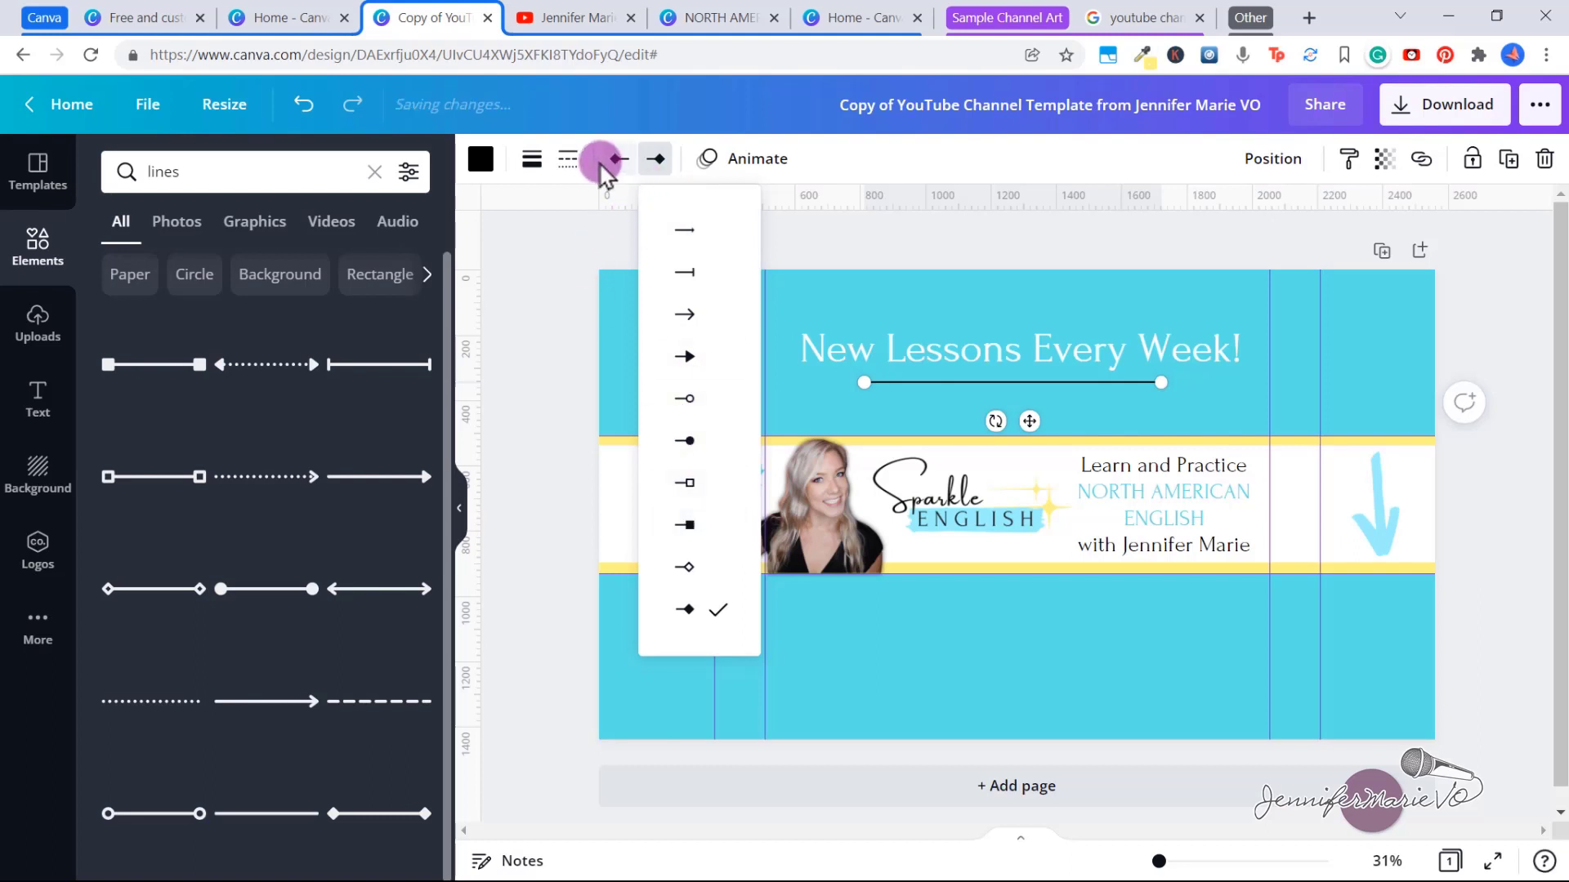
left_click(567, 158)
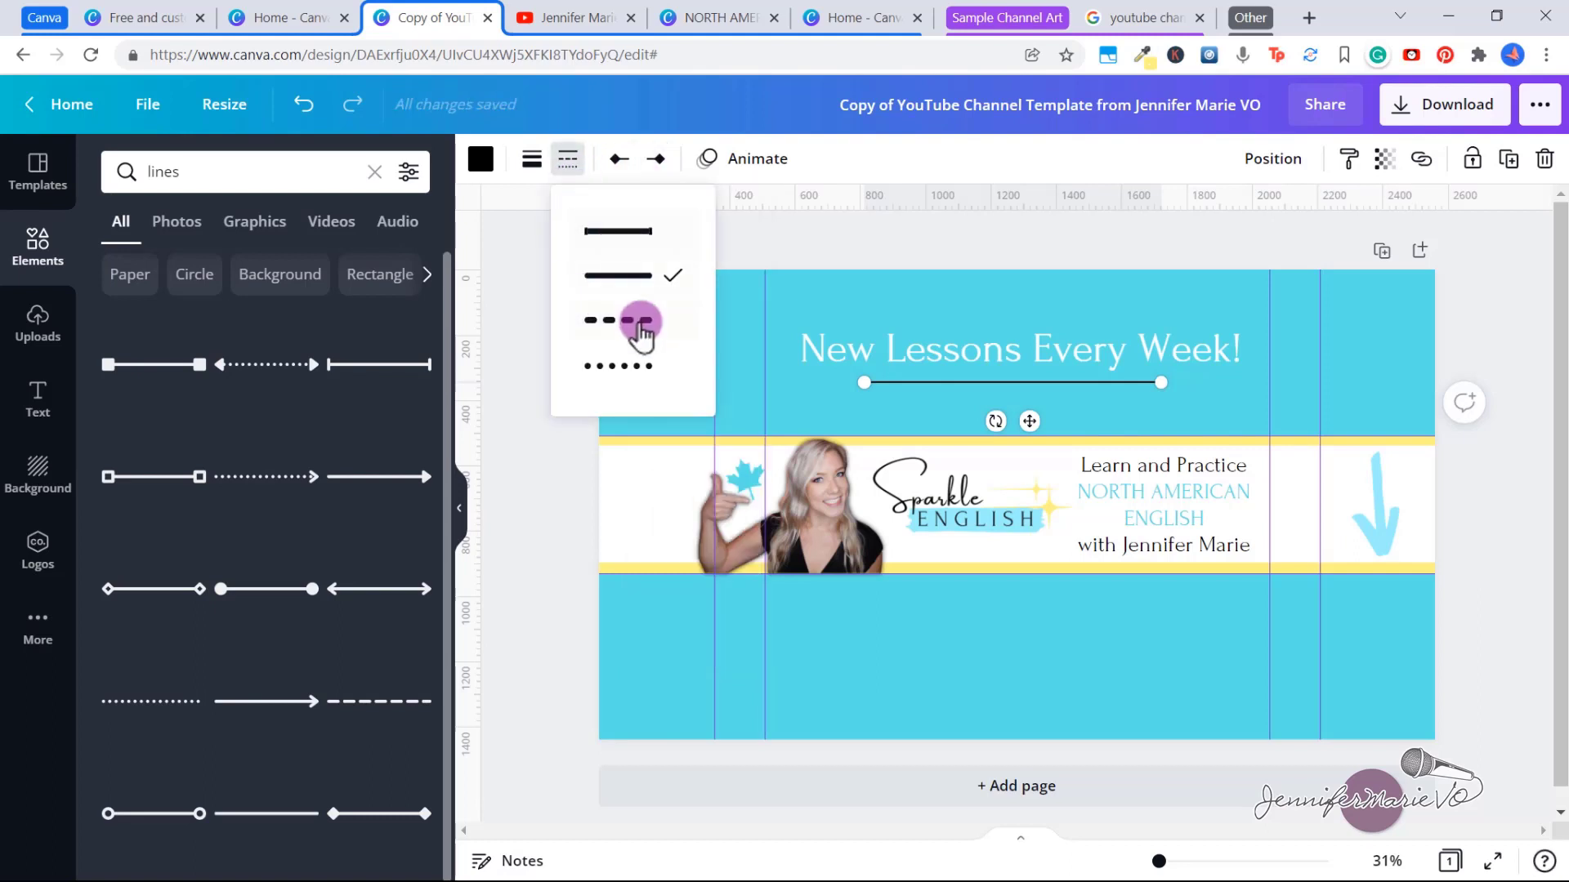
left_click(480, 160)
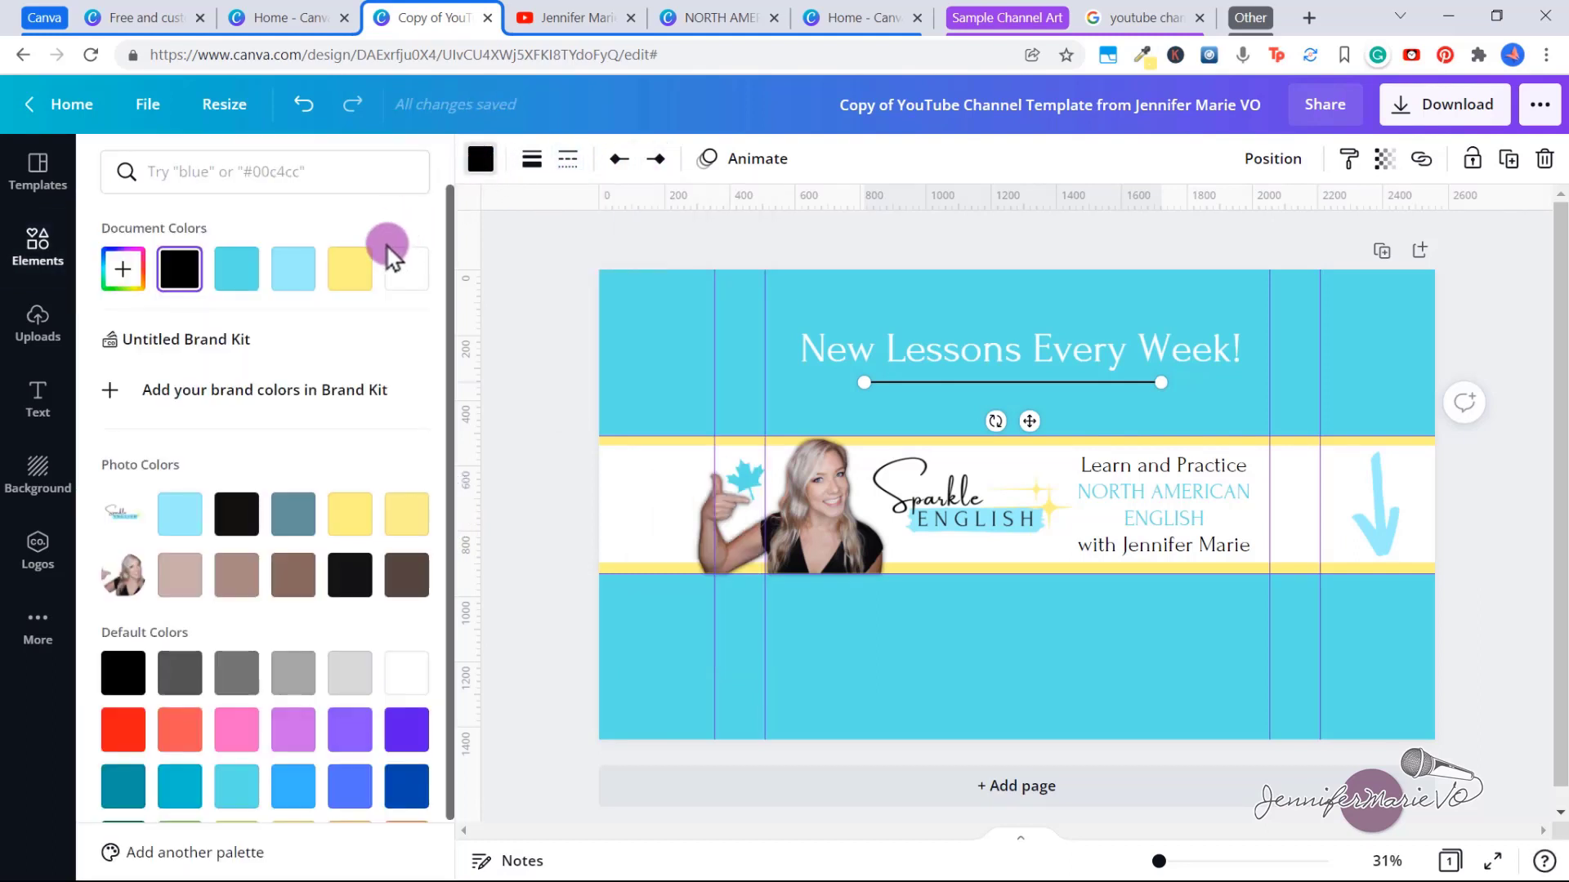
left_click(328, 266)
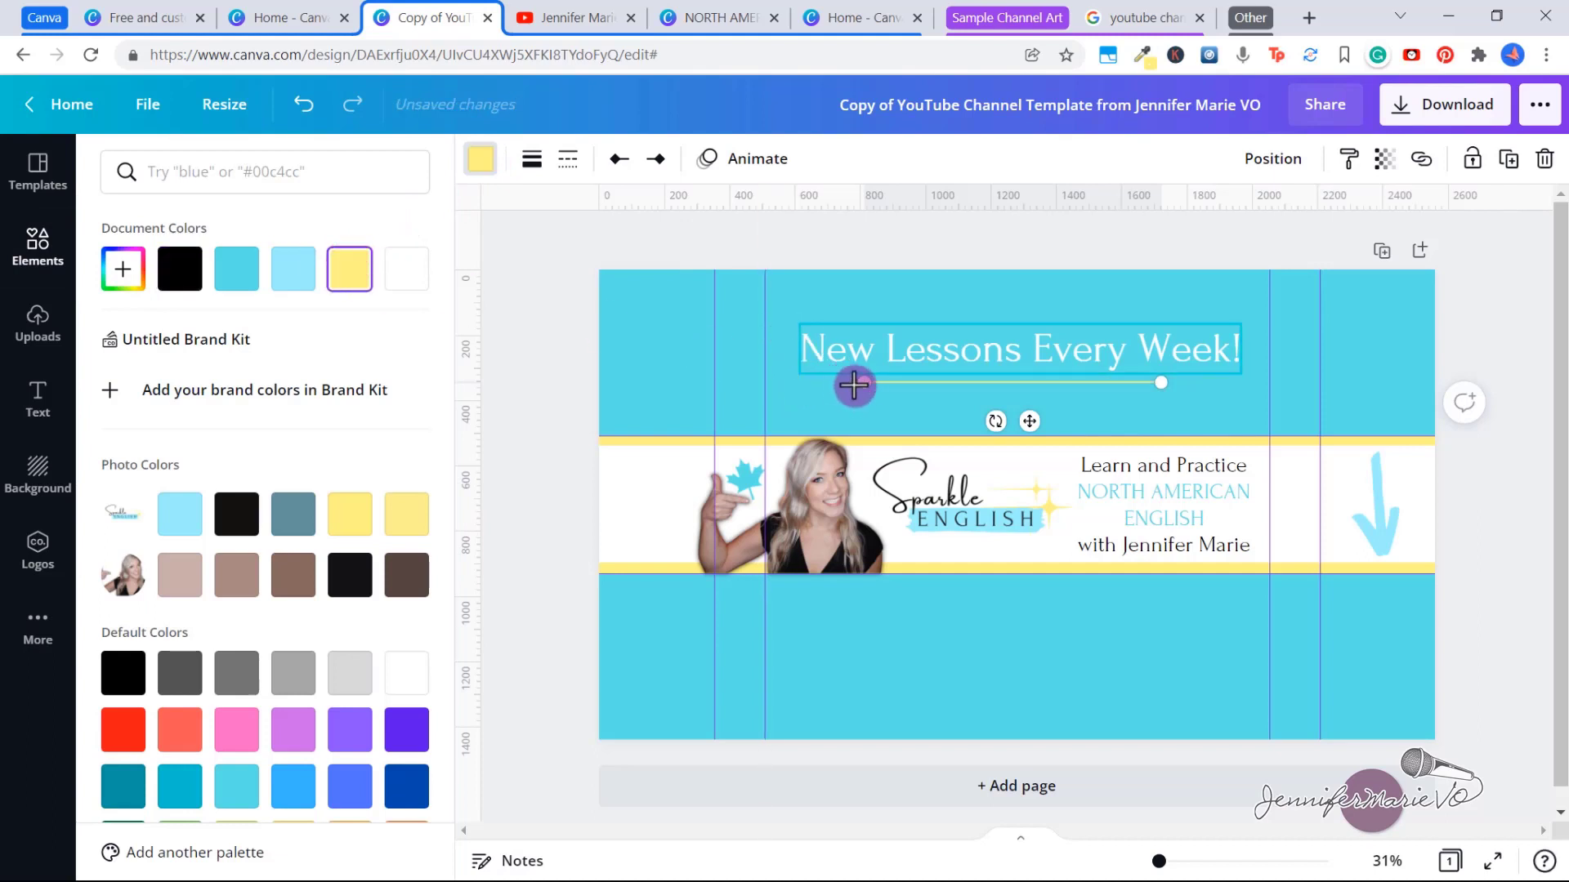
Step: Stretch the yellow line at both ends to about 1,286 px so it underlines nearly the whole heading, keeping it horizontal
left_click_drag(823, 381, 811, 381)
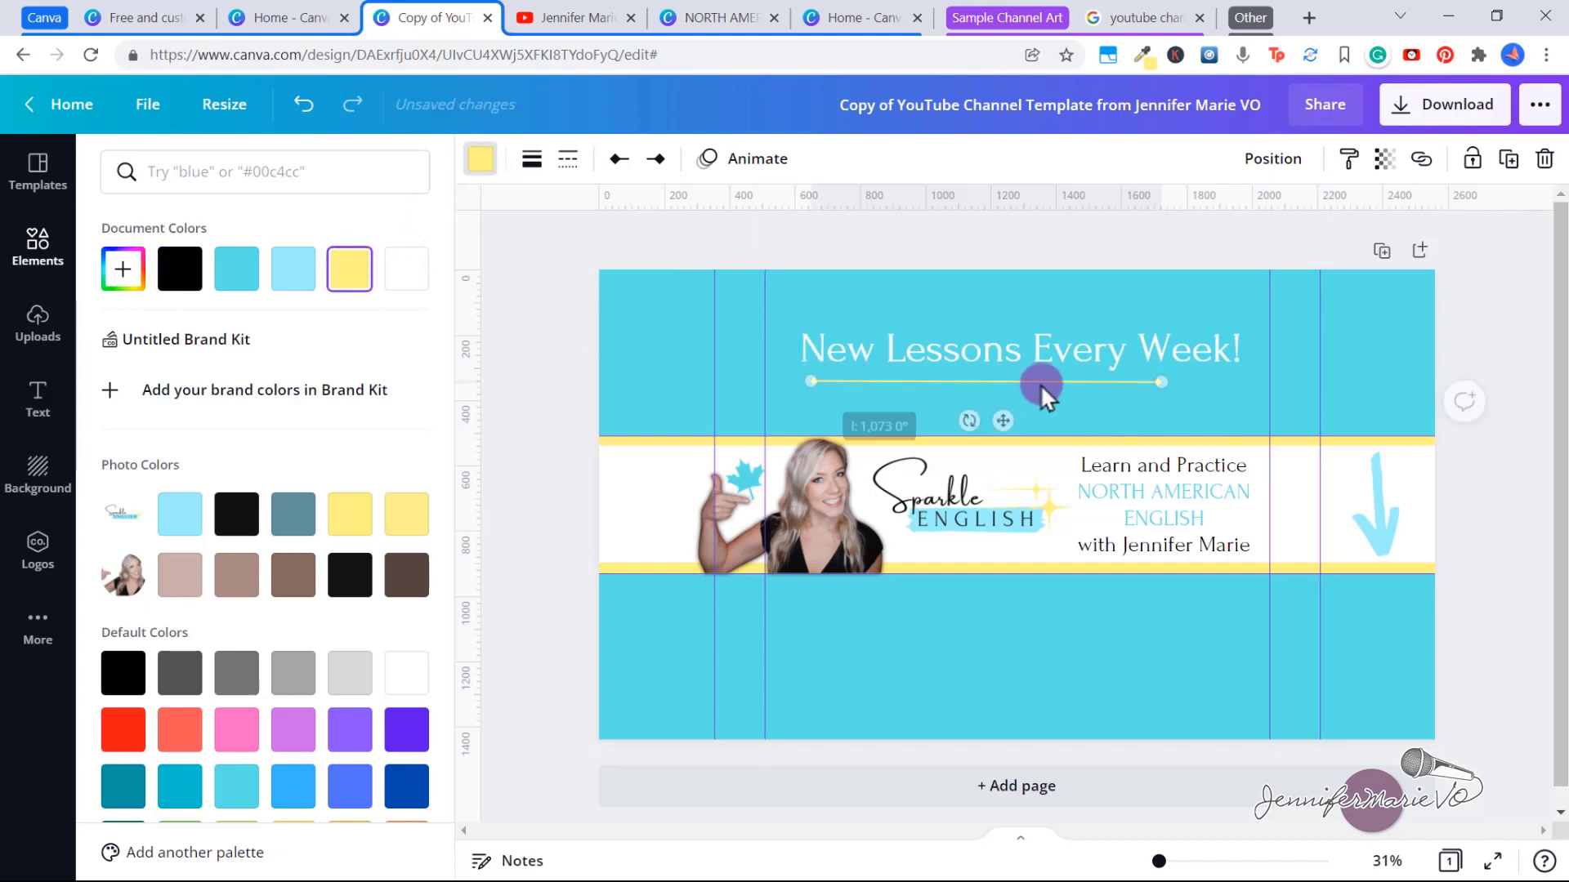
left_click_drag(1165, 376, 1232, 380)
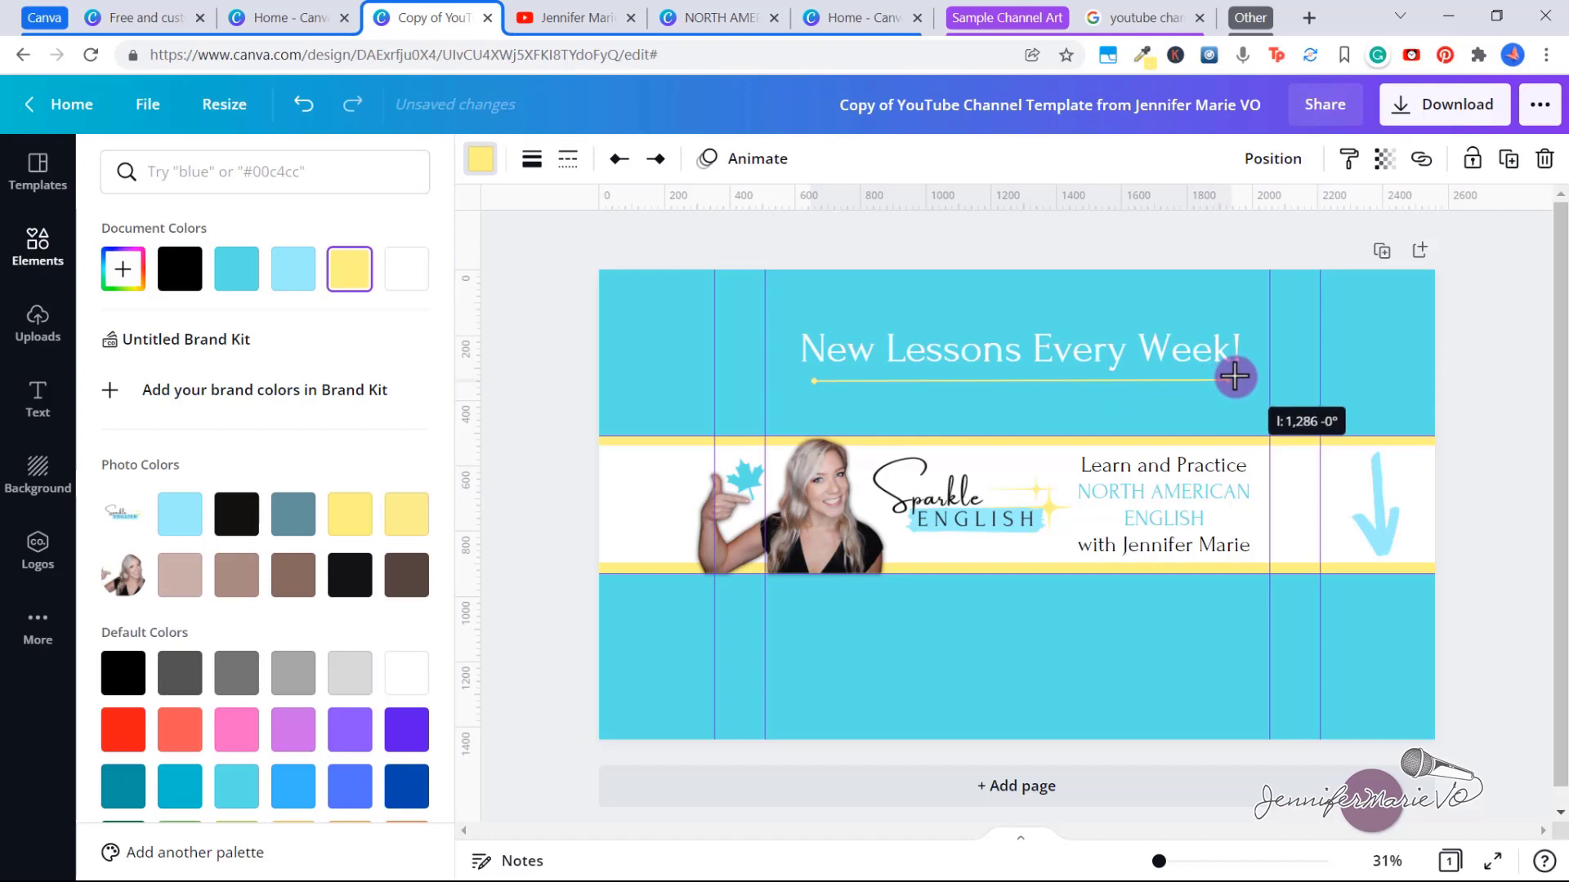
key("Escape")
Step: Search the elements for "subscribe" and place the white Subscribe button graphic with the hand cursor centrally below the white band
left_click(397, 170)
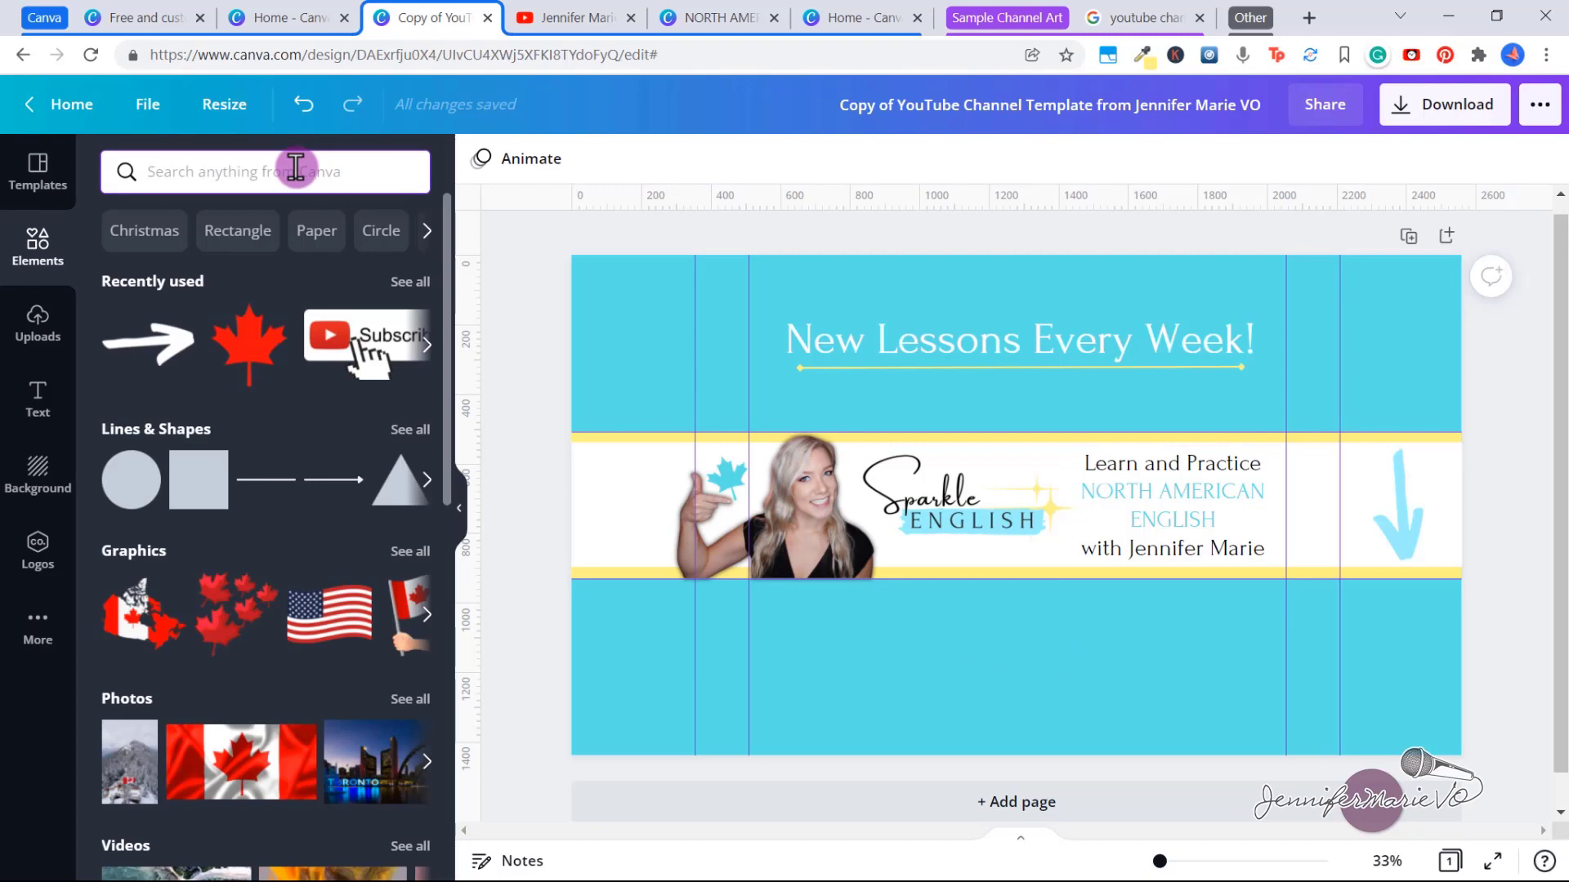
type("subscribe")
key("Return")
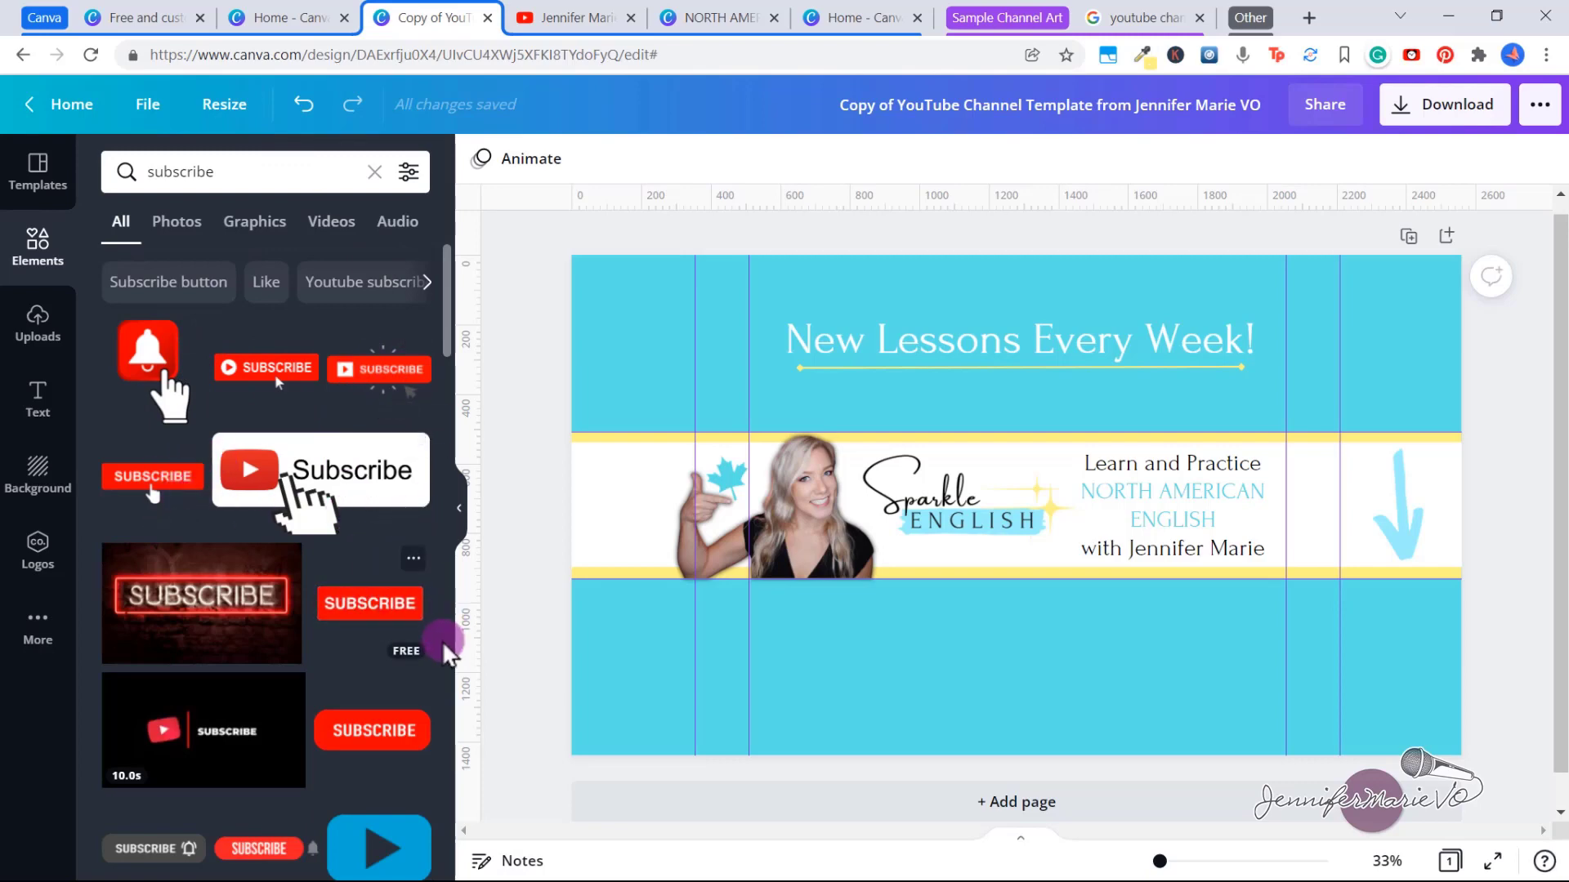
left_click(301, 489)
left_click_drag(623, 320, 939, 642)
Step: Apply the Arctic ColorMix effect to the Subscribe graphic, then shrink it slightly and keep it centred below the white band
left_click(513, 159)
scroll(270, 490, "down", 3)
left_click(282, 331)
left_click(806, 739)
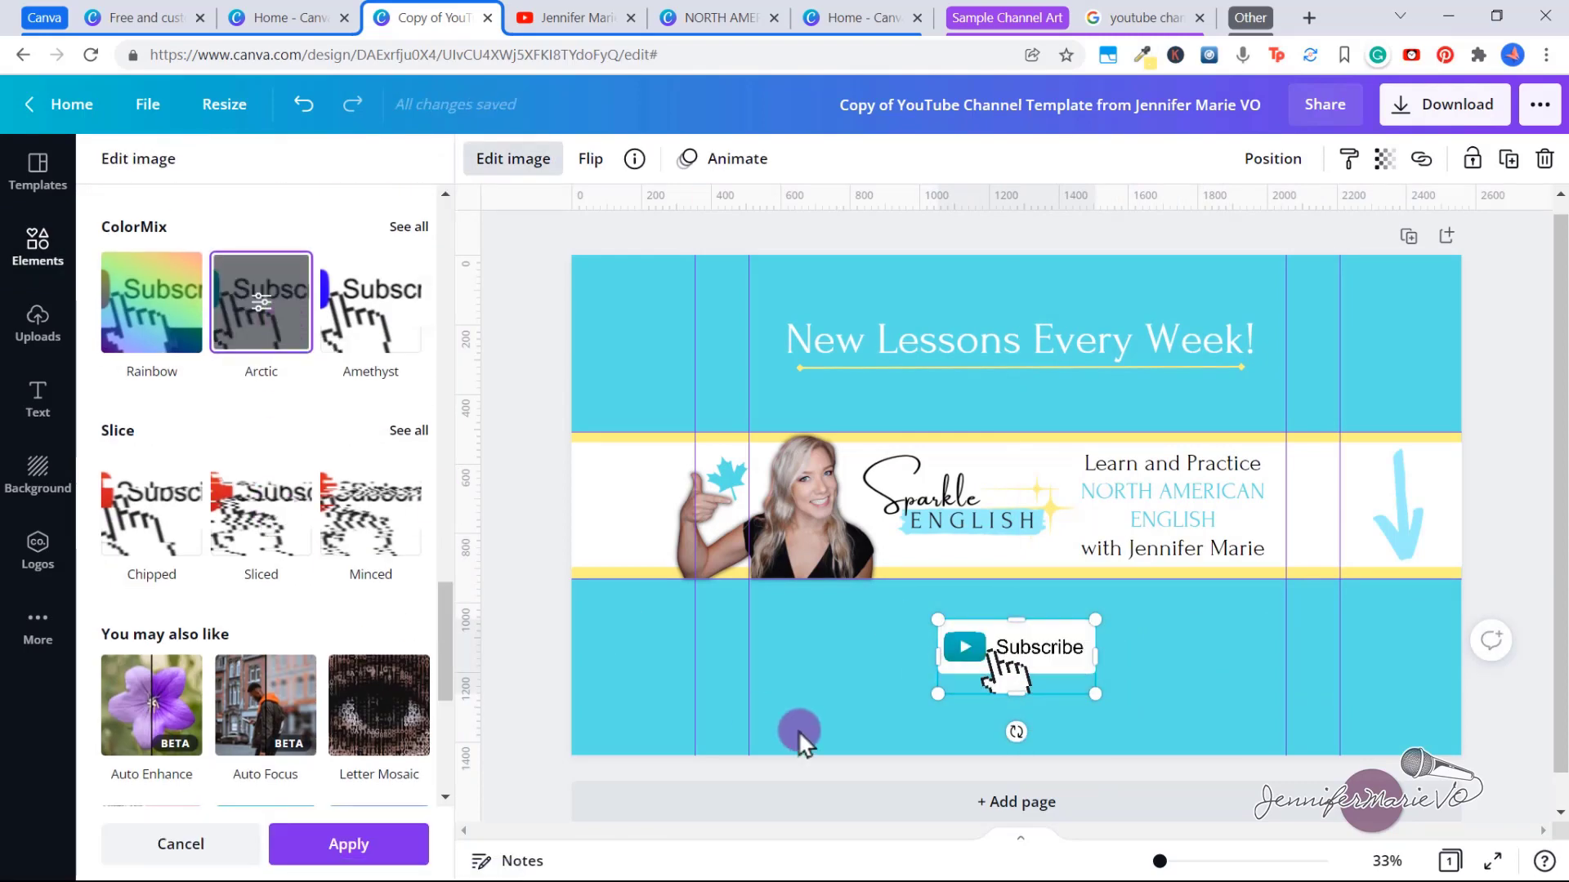
left_click(908, 729)
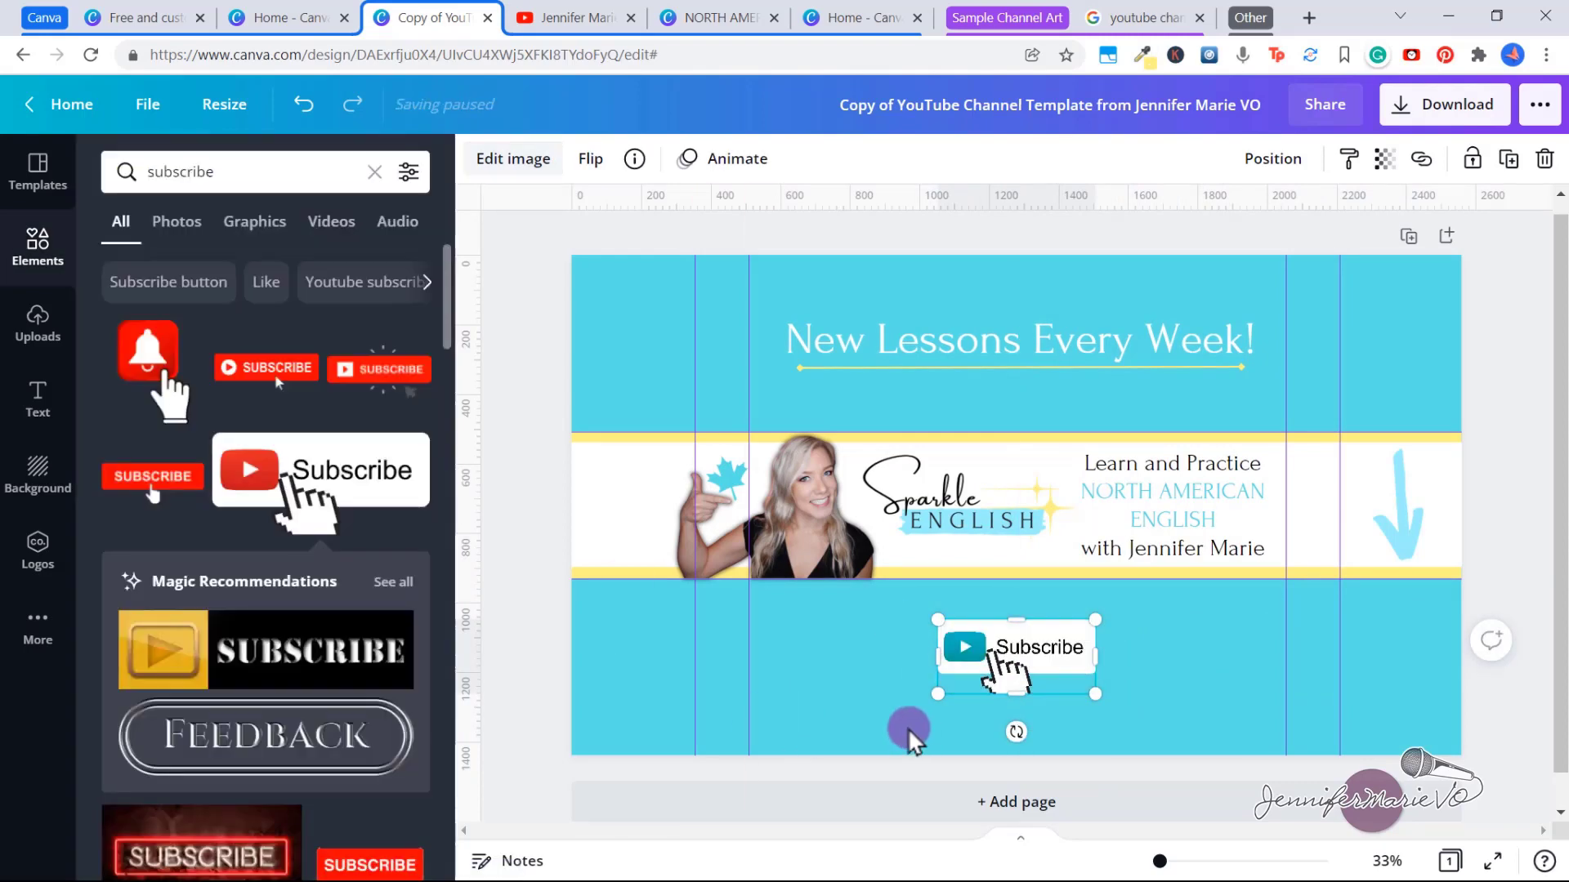
left_click(301, 102)
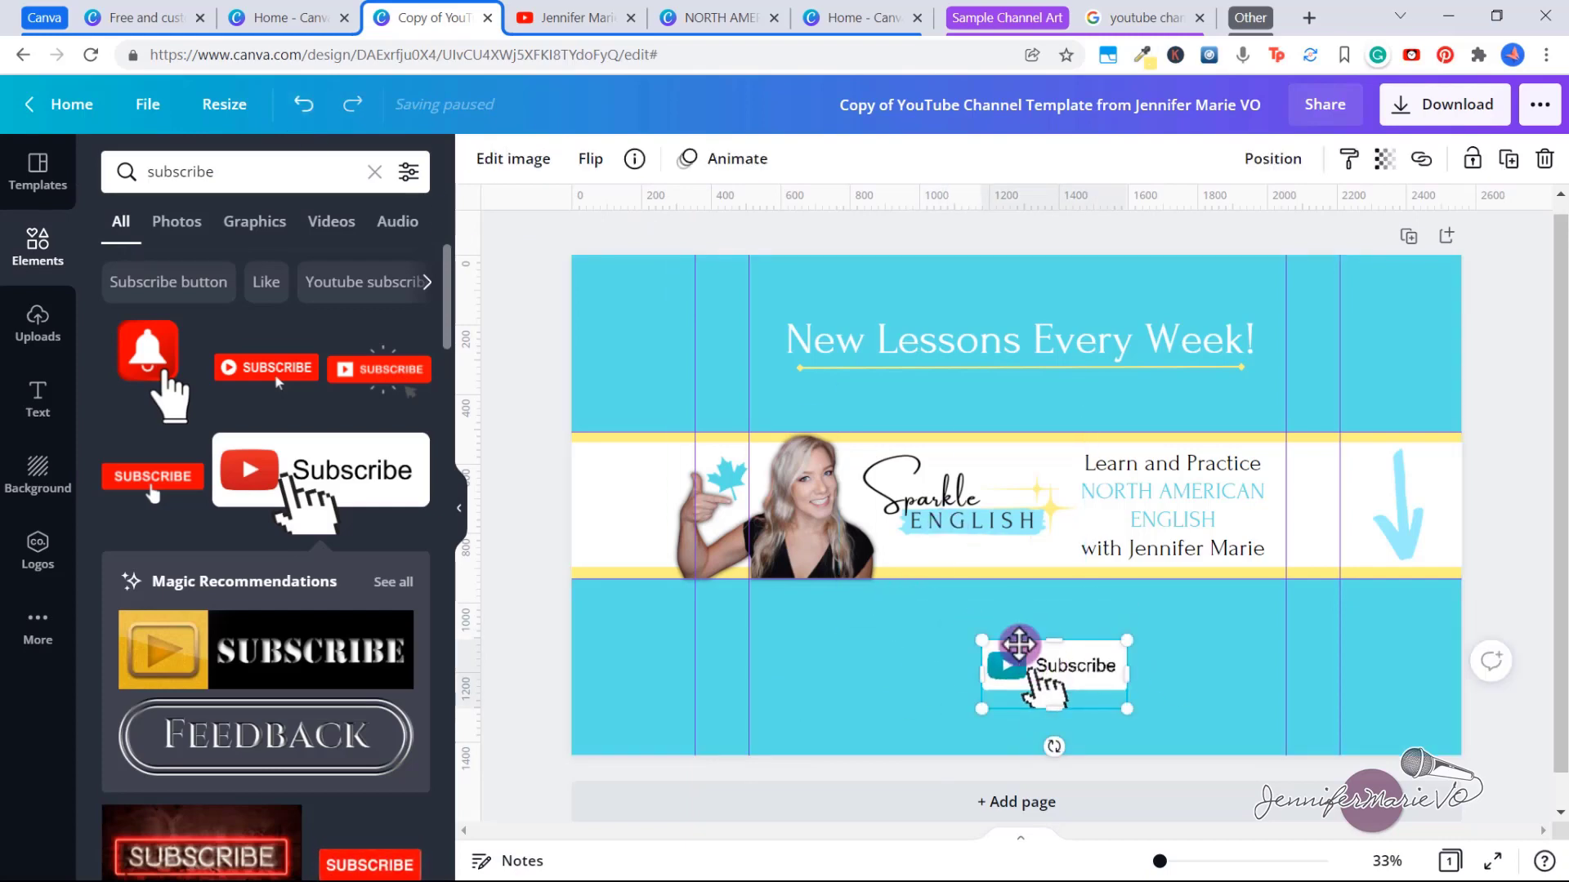
left_click(1321, 743)
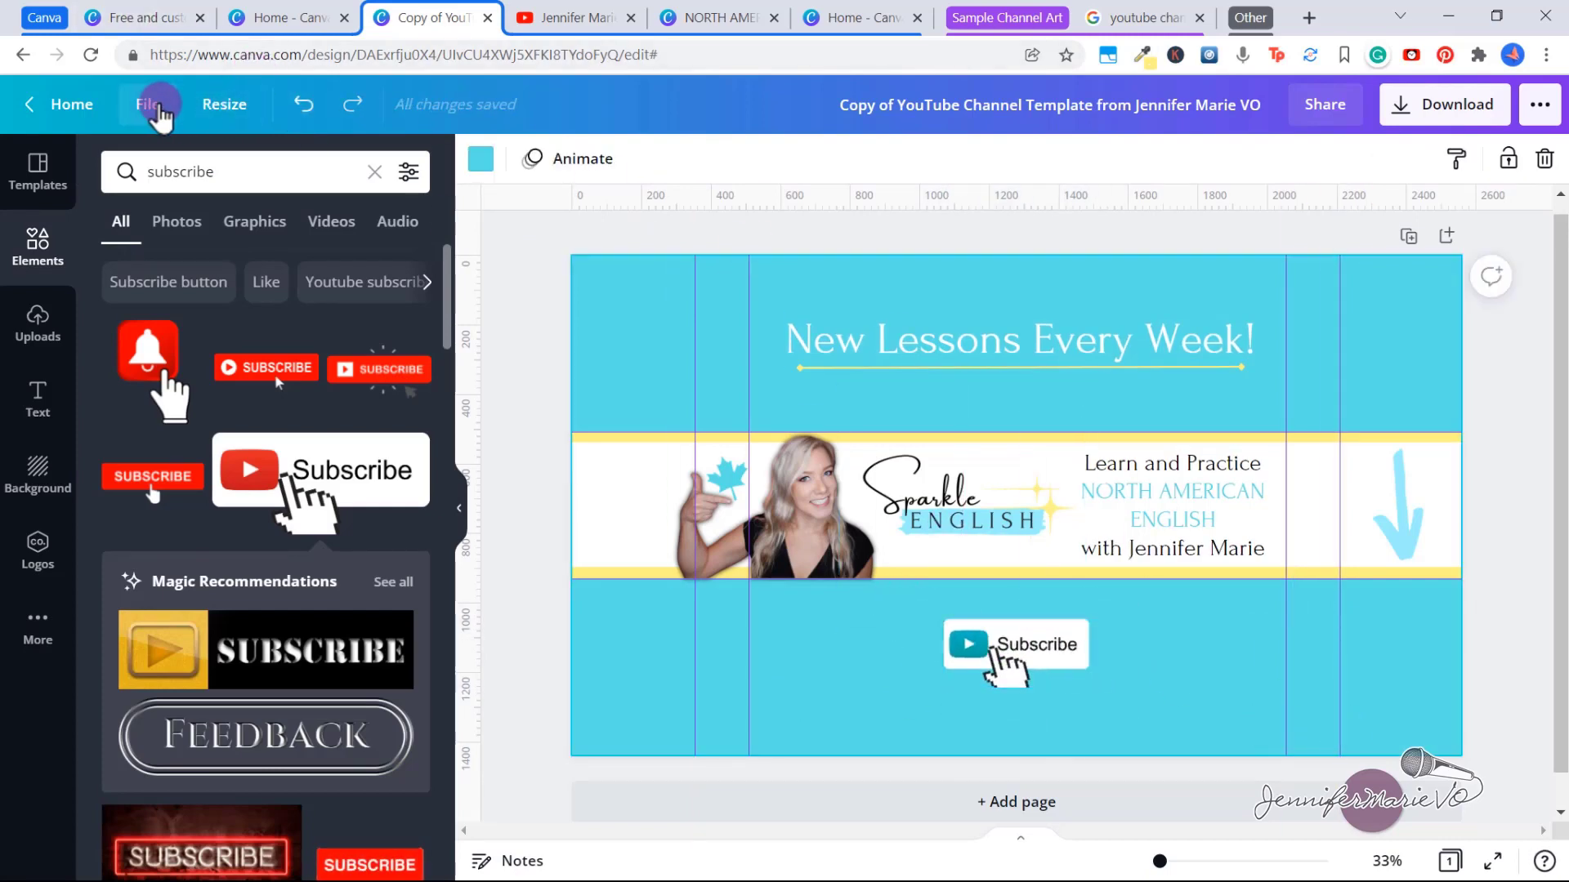
Step: Hide the guides and download the banner as a 2560 × 1440 px PNG, dismissing the image preview
left_click(155, 108)
left_click(226, 356)
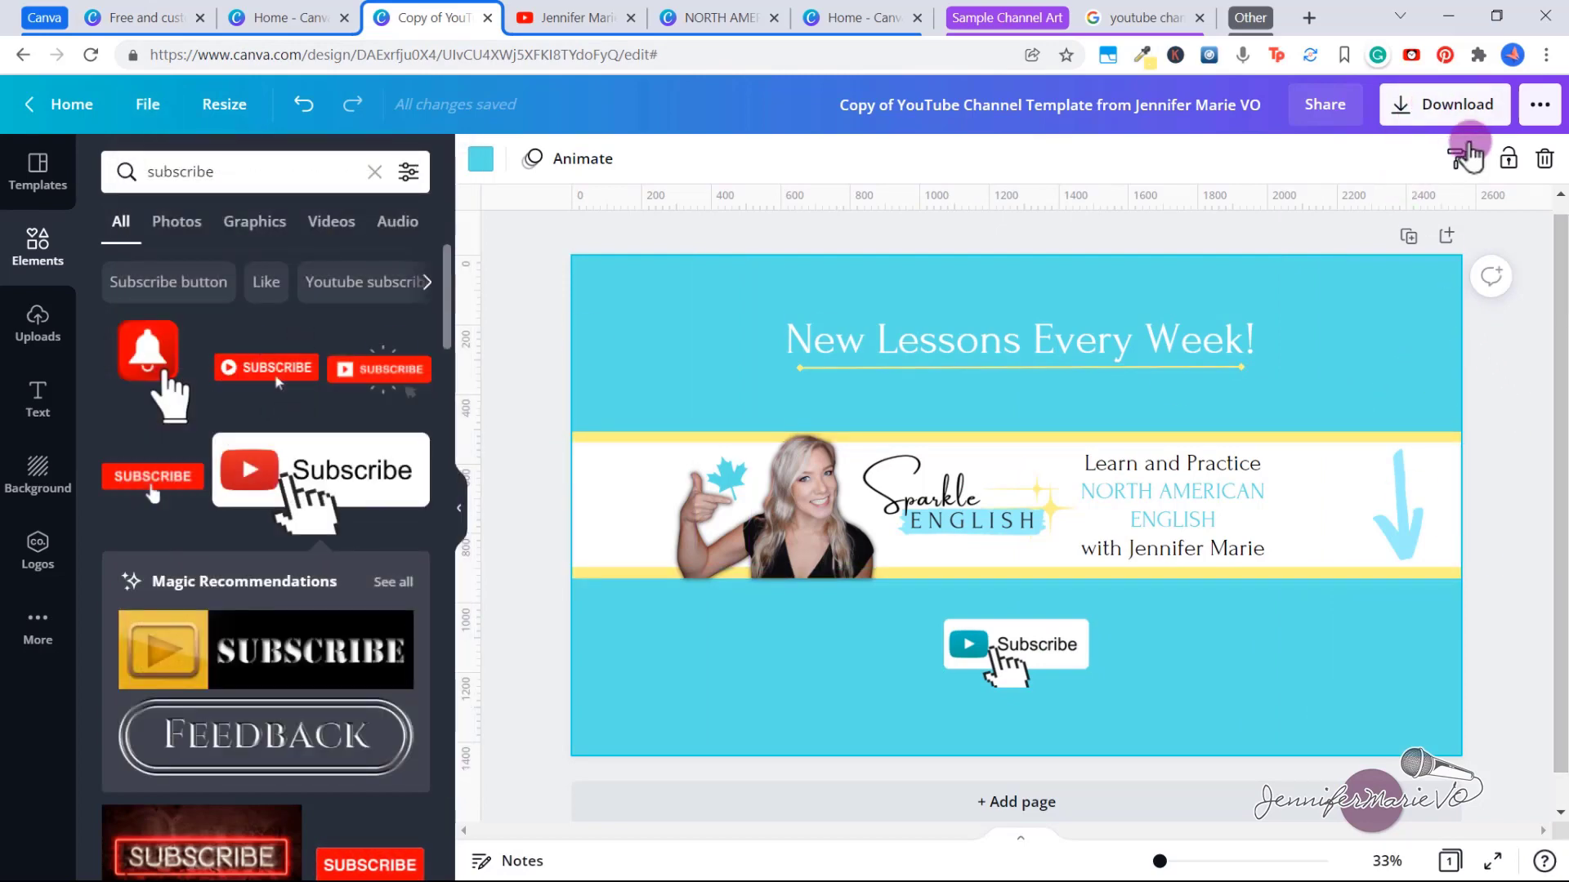
left_click(1431, 108)
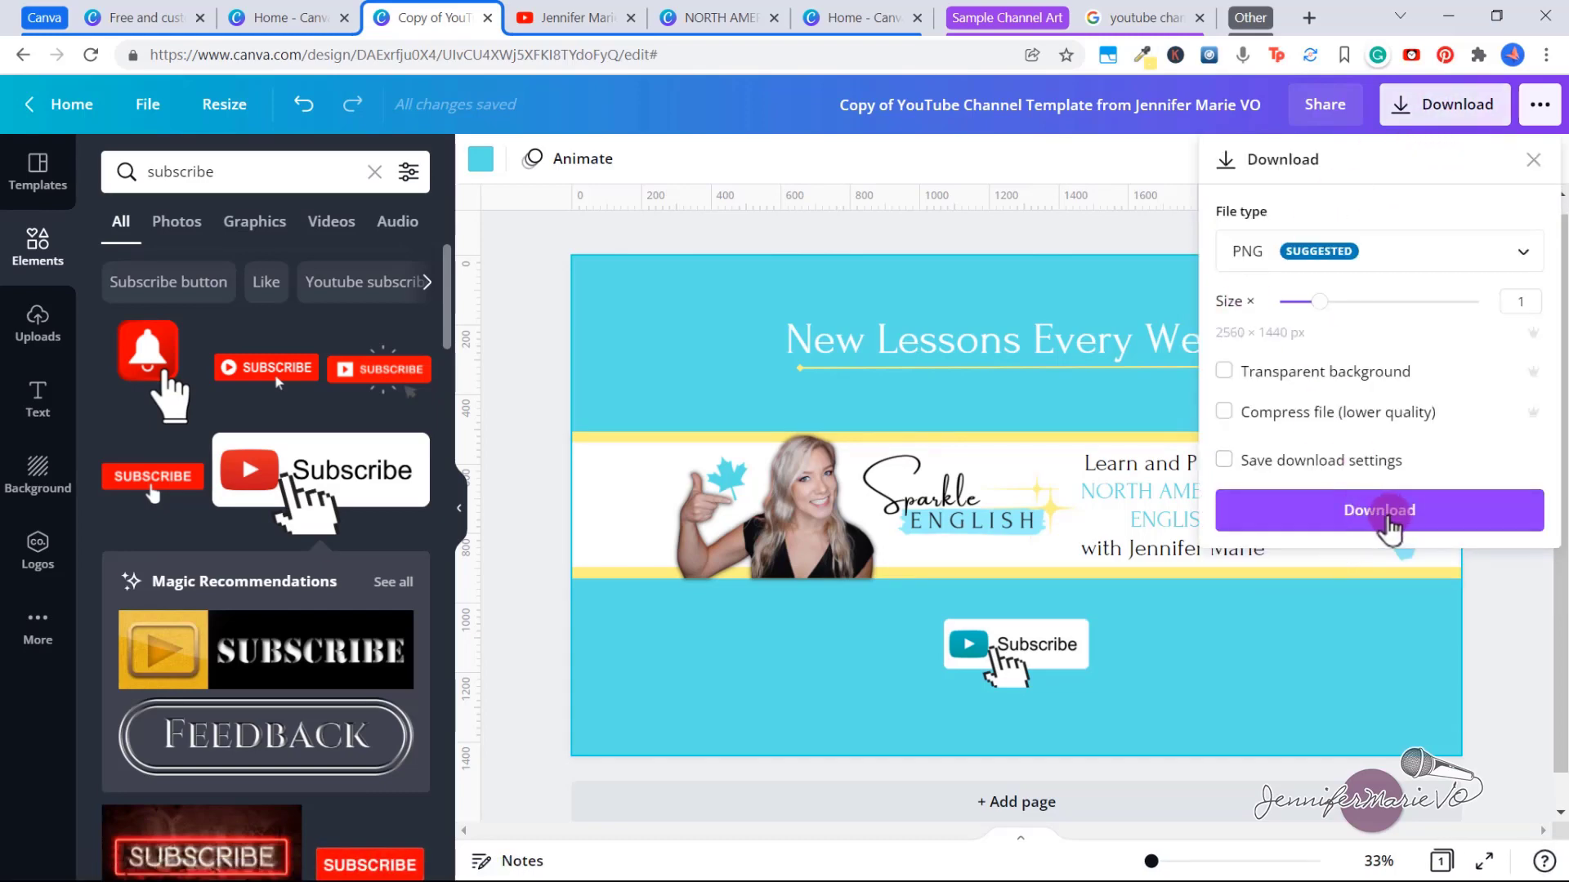
left_click(1389, 521)
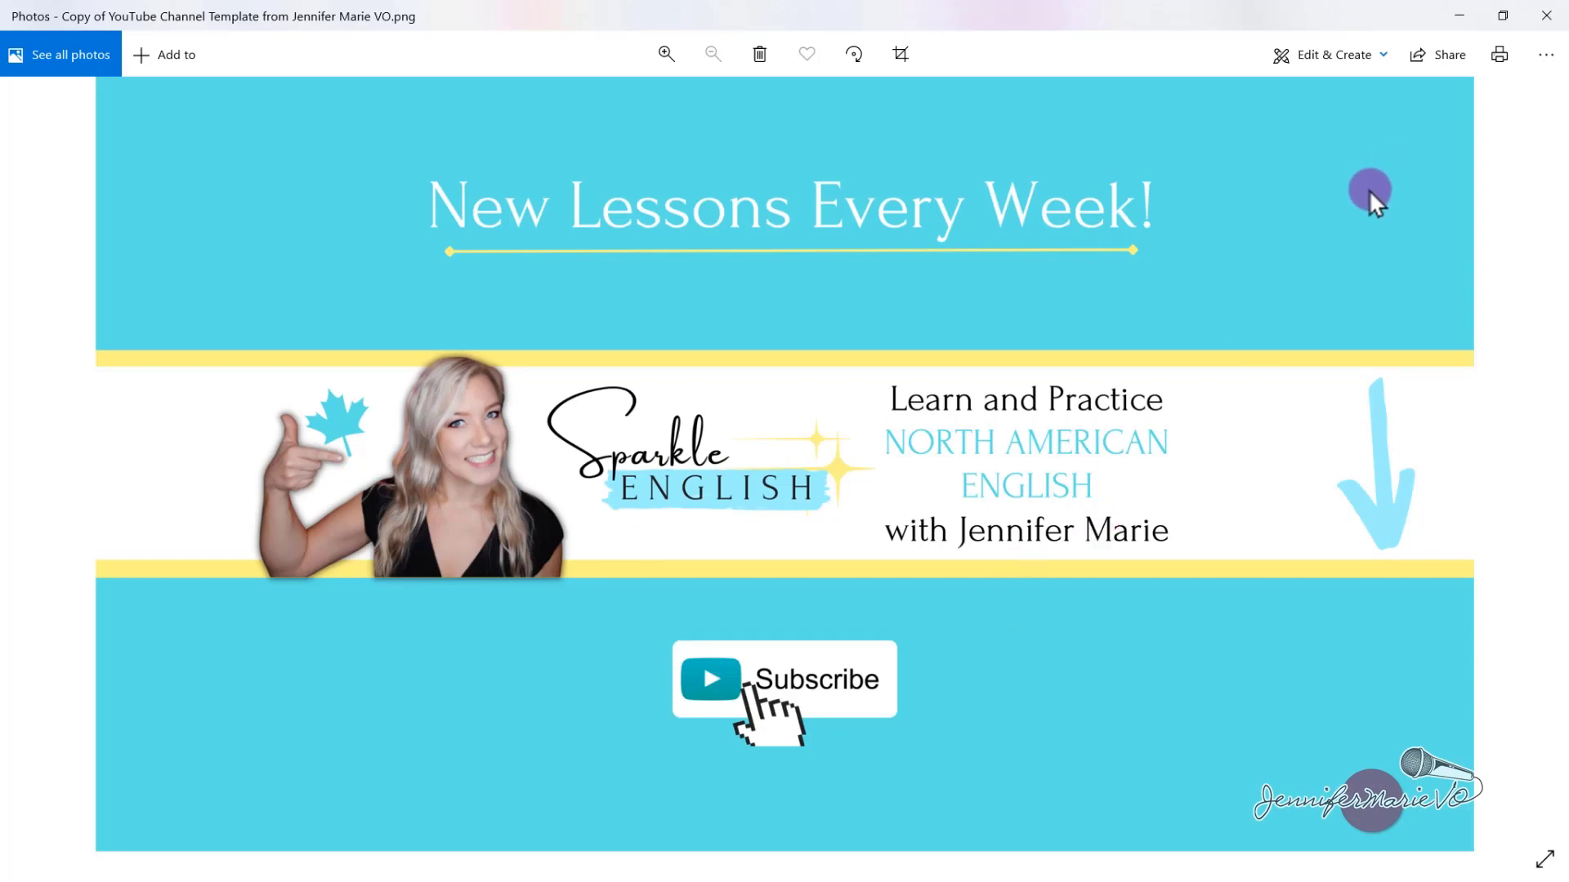
left_click(1448, 22)
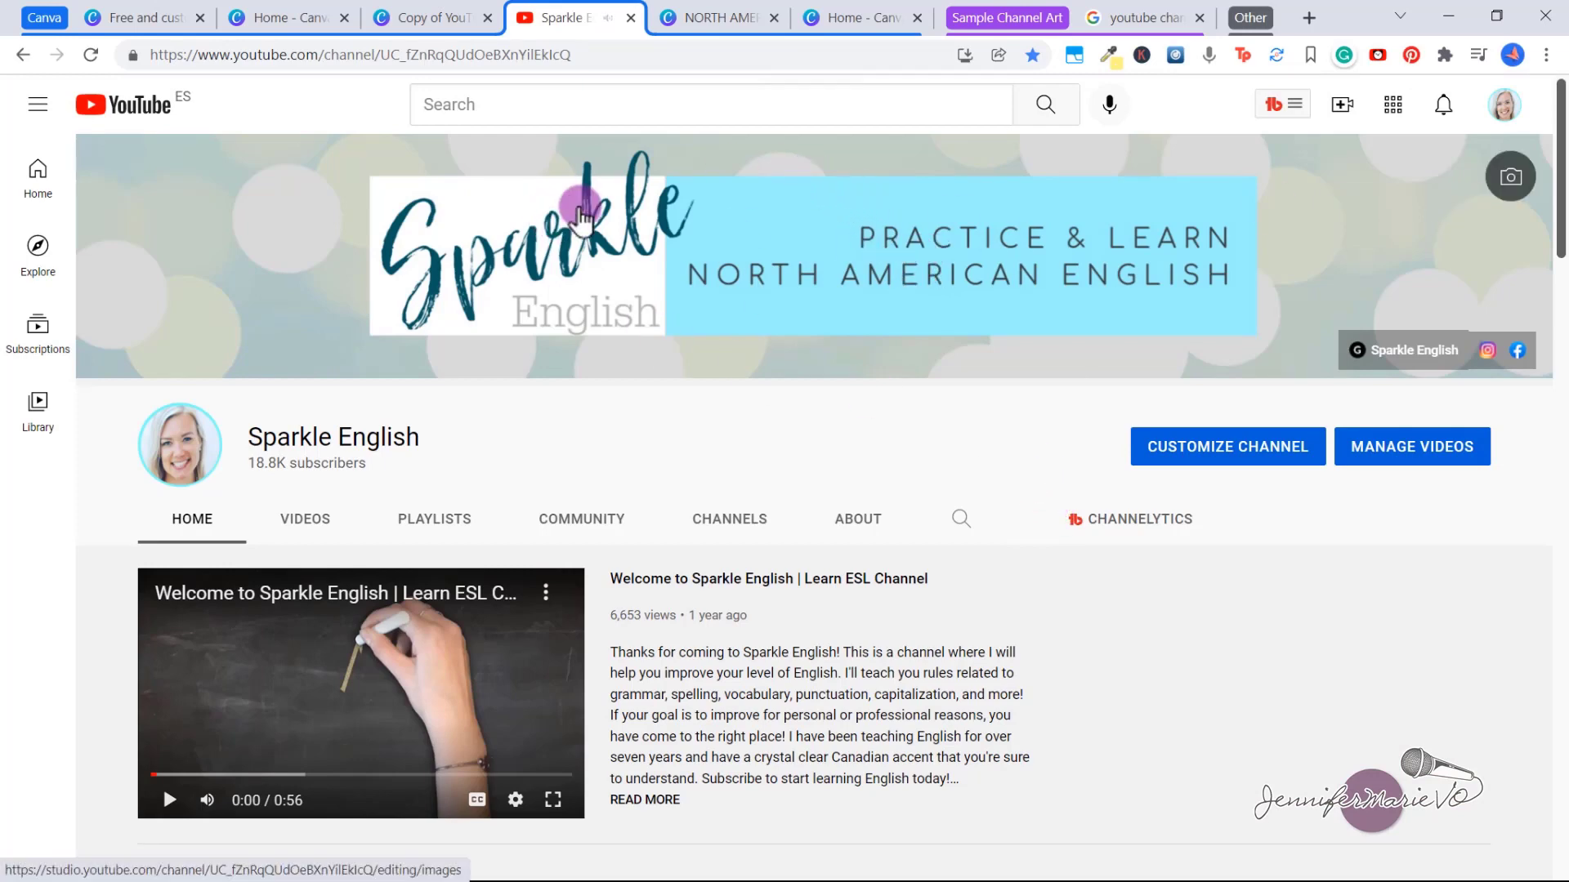
left_click(630, 229)
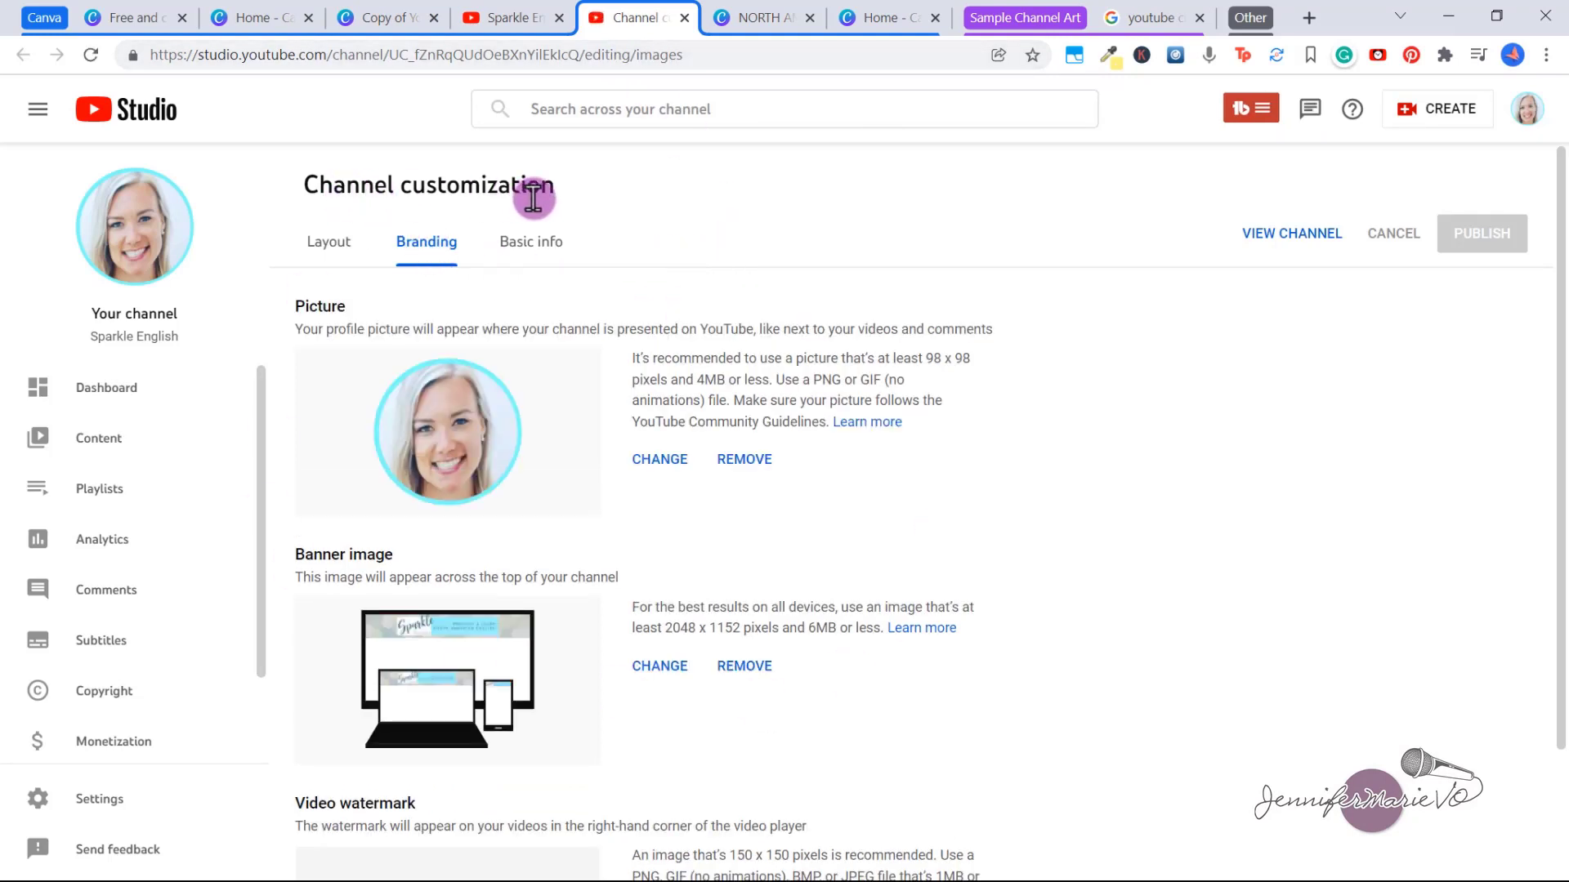
left_click(668, 667)
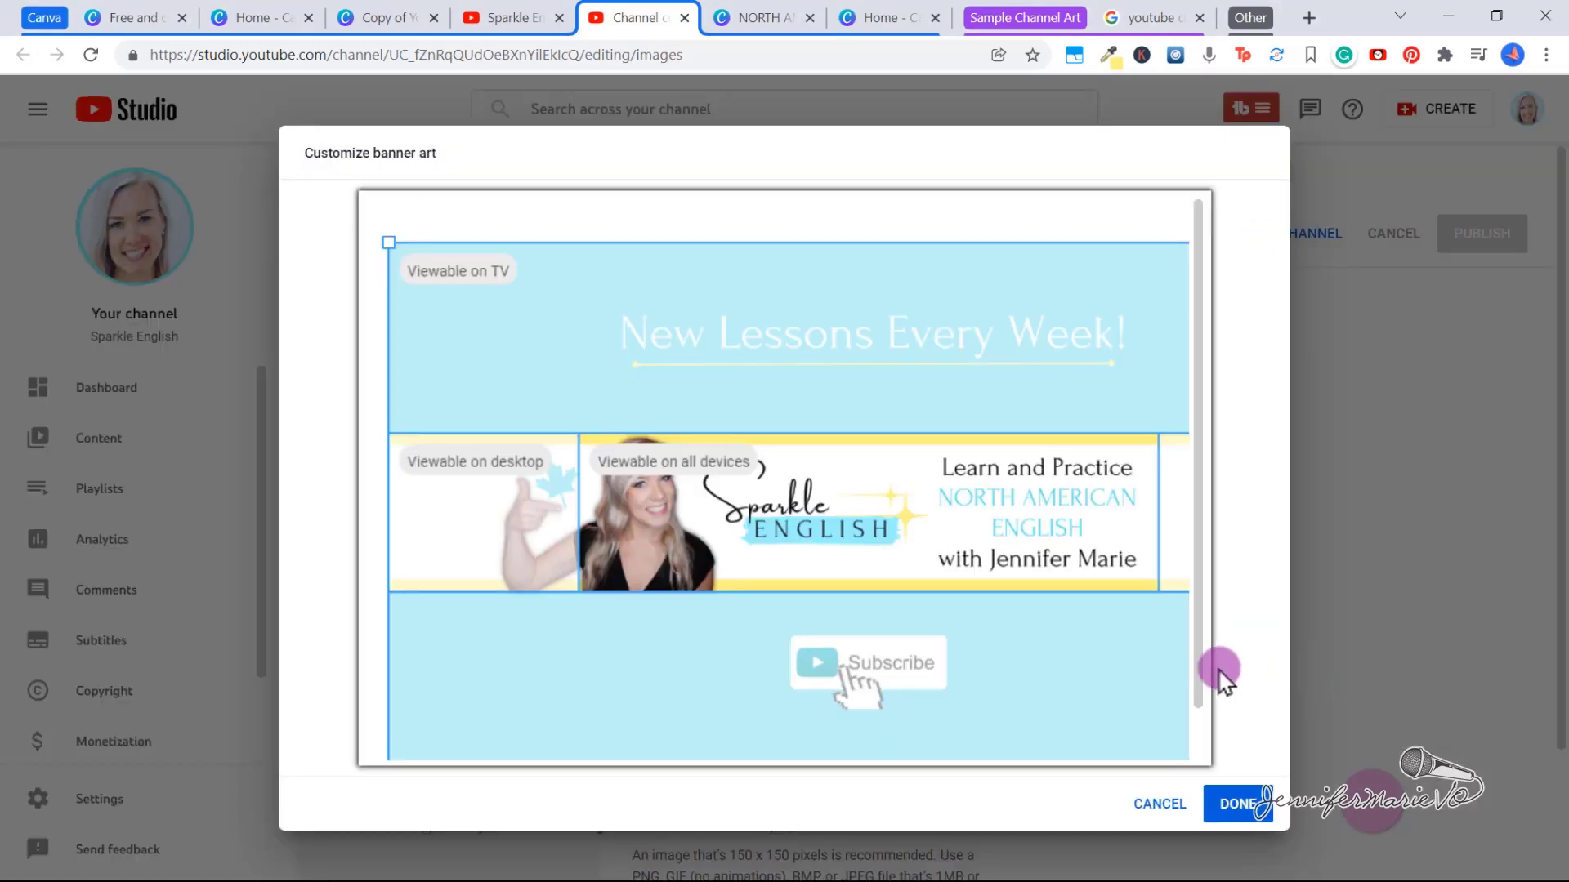
left_click_drag(1196, 683, 1215, 621)
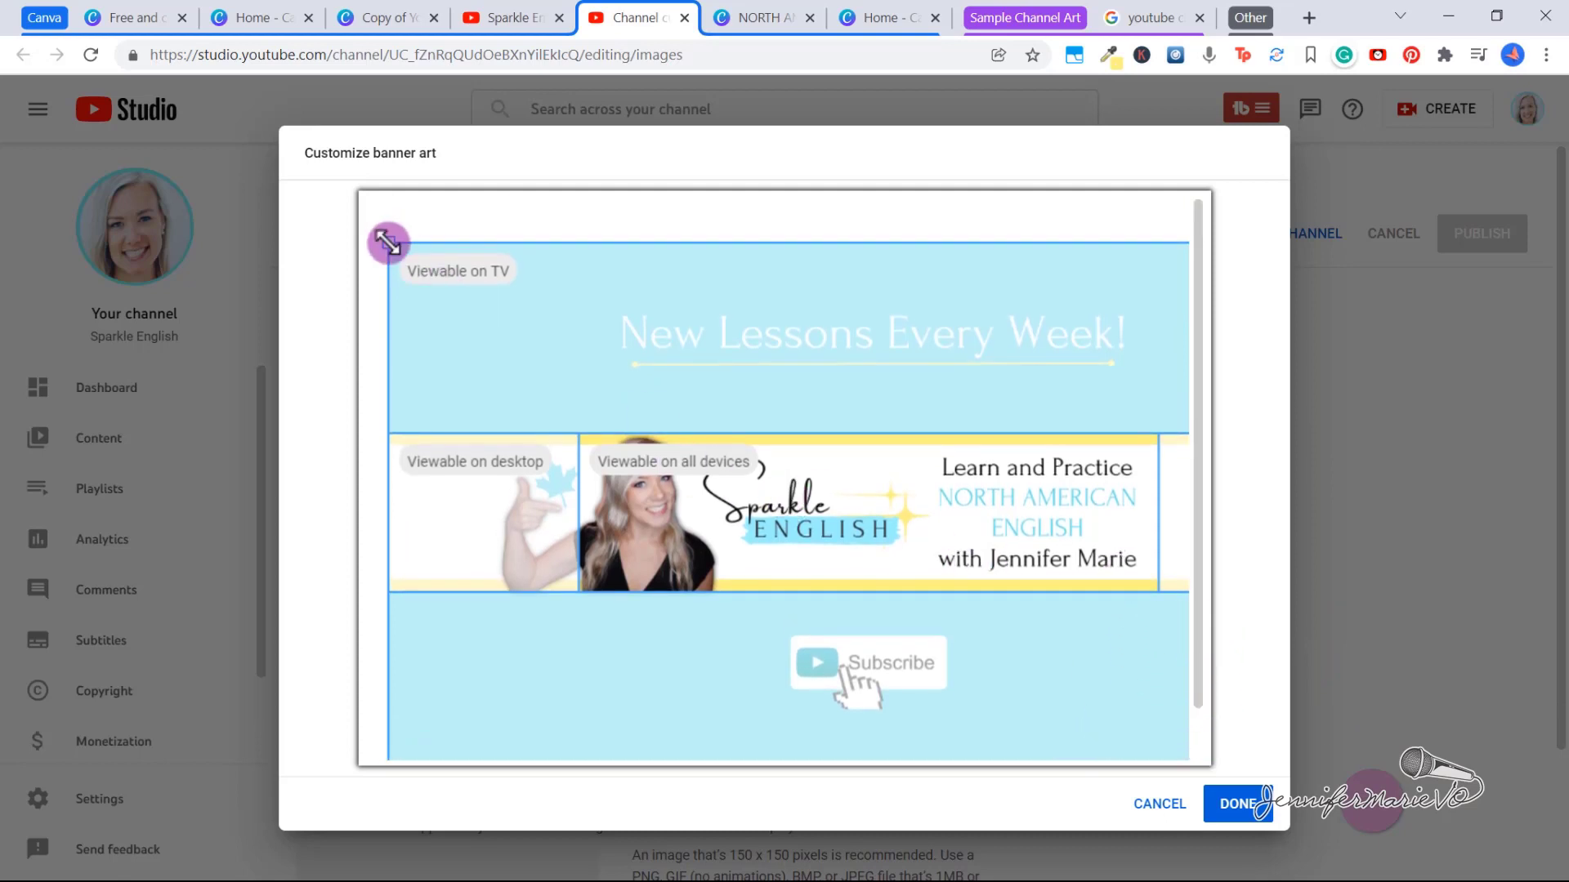
left_click_drag(1201, 665, 1204, 748)
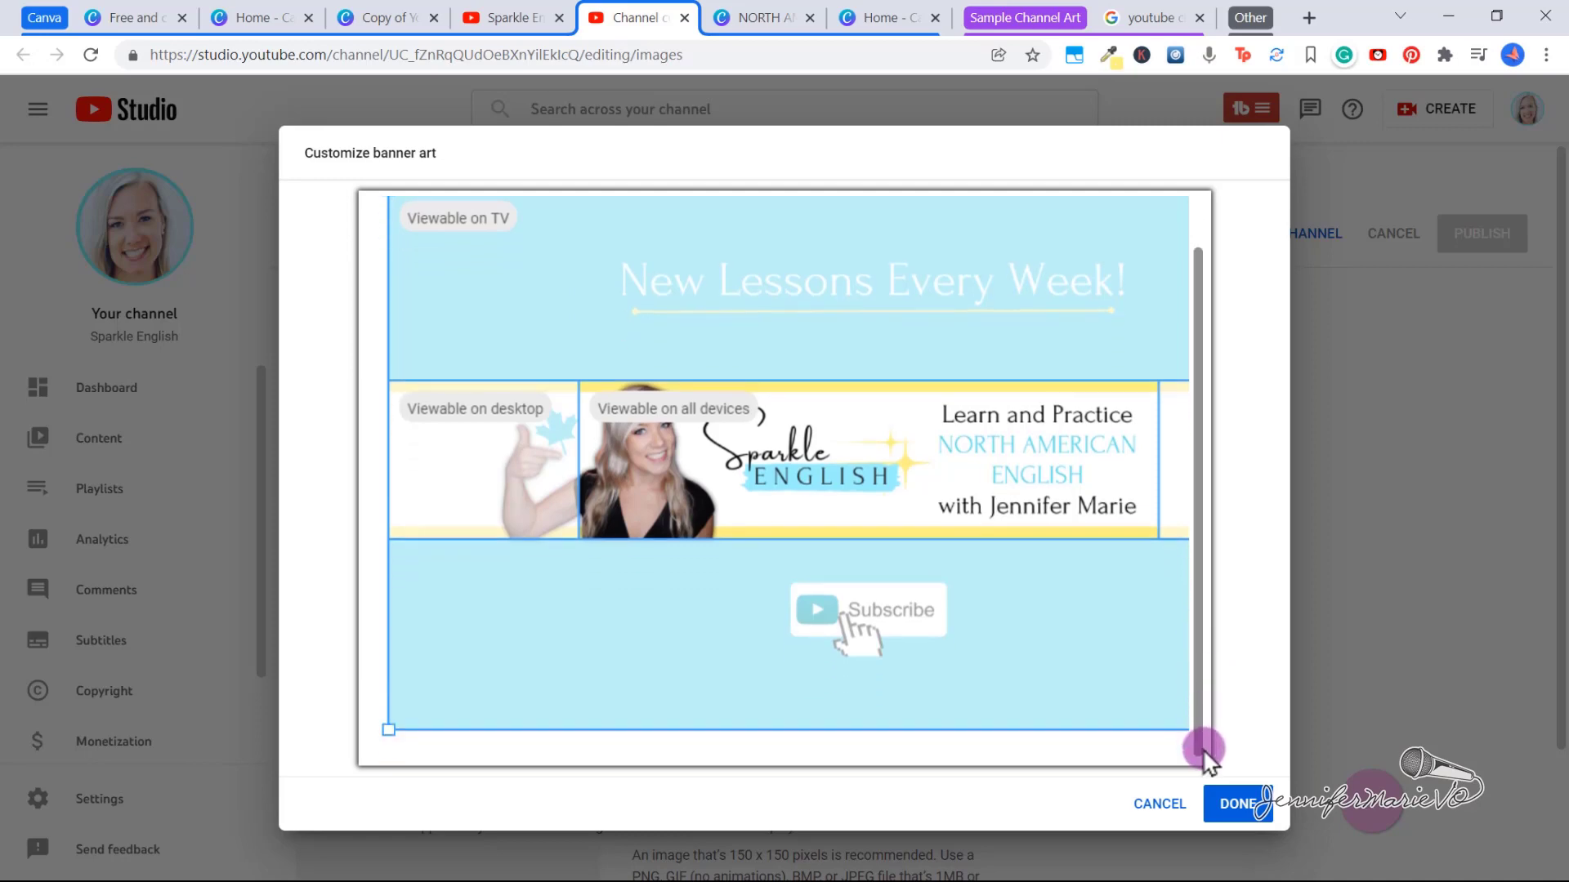
left_click(1238, 804)
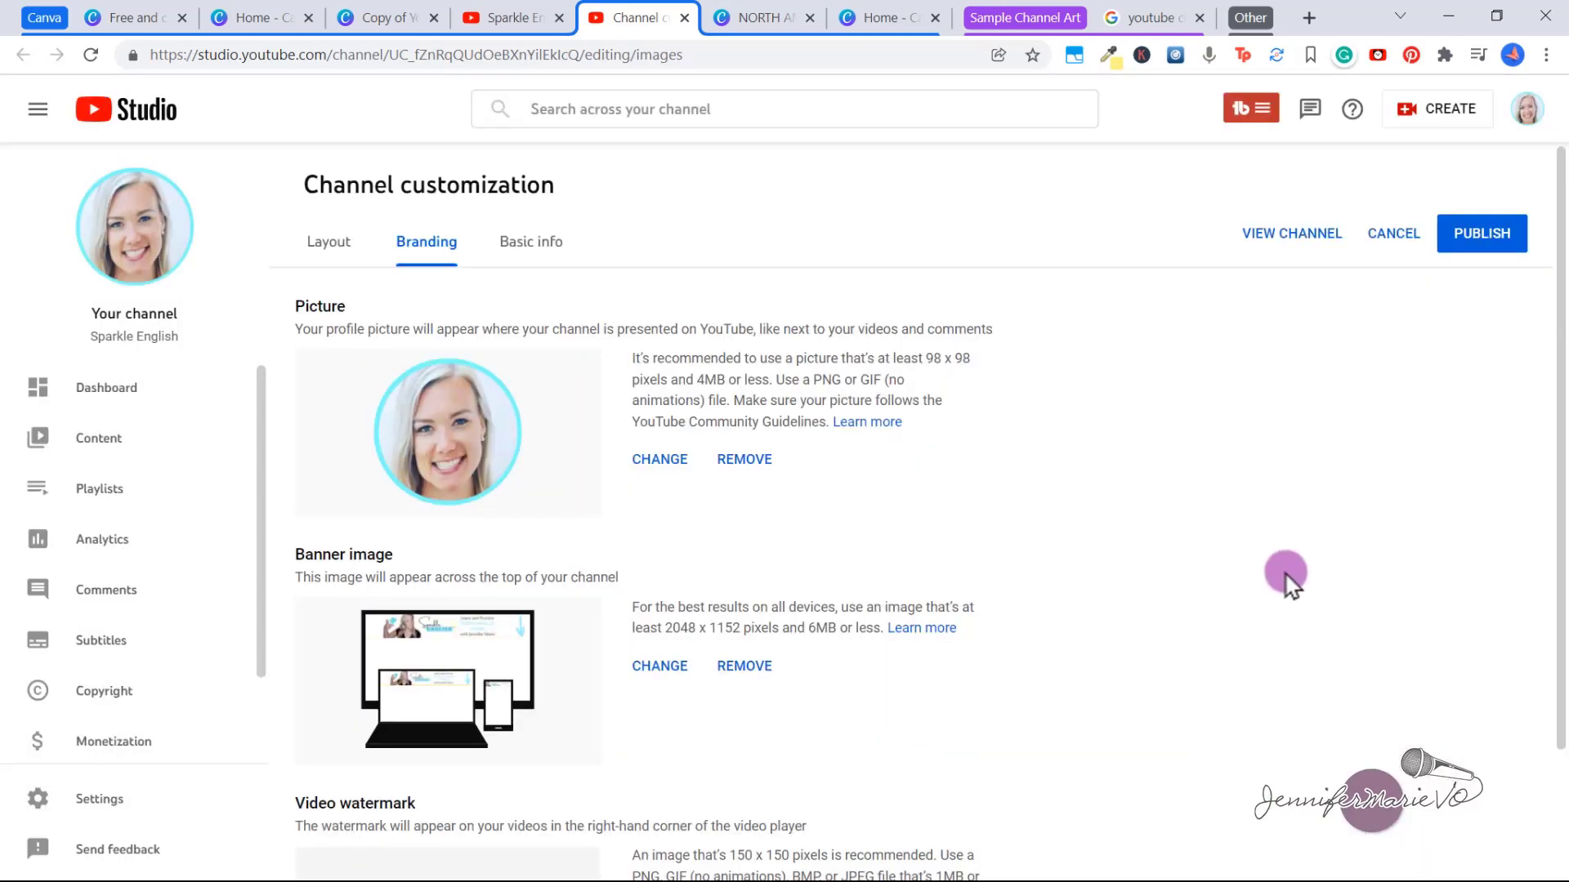
Step: Publish the new banner and view it on the YouTube channel page before returning to the Canva design
left_click(1469, 239)
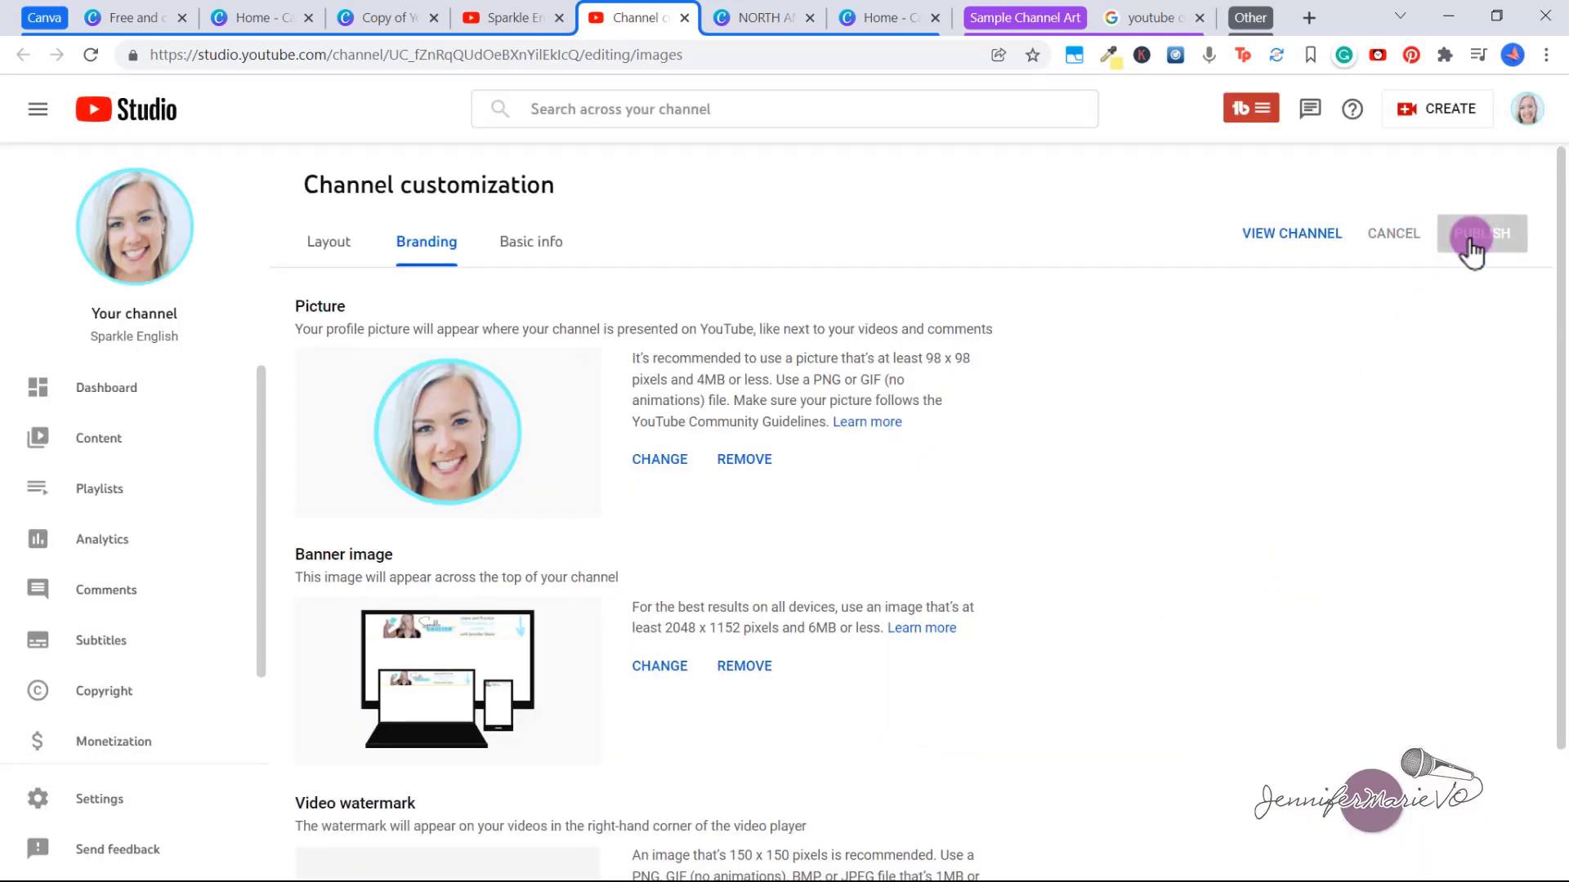
left_click(1303, 237)
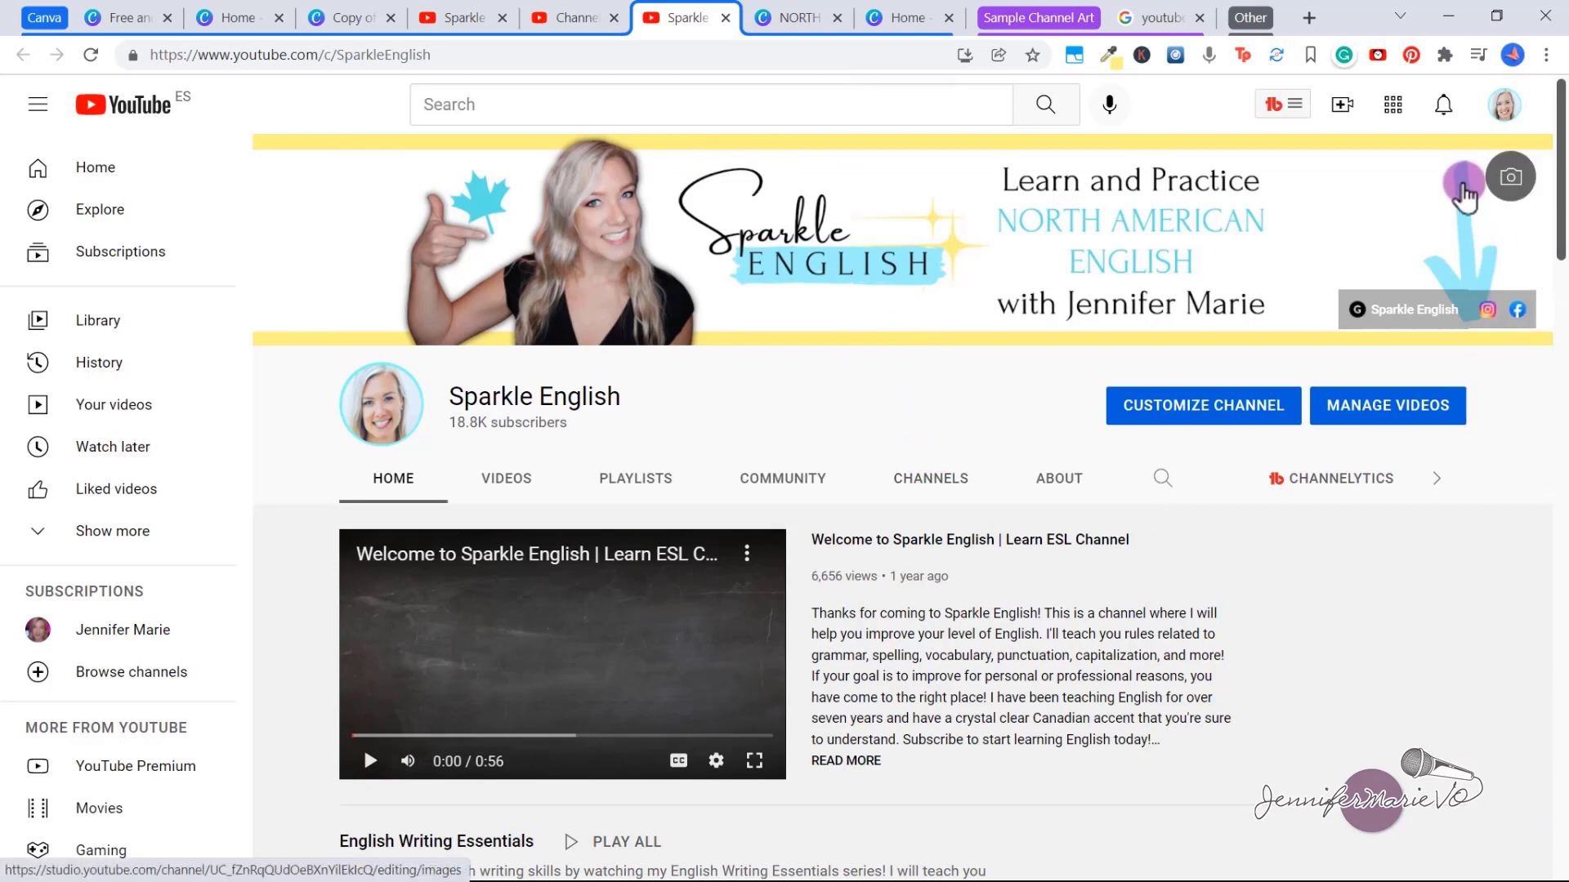
key("ctrl+3")
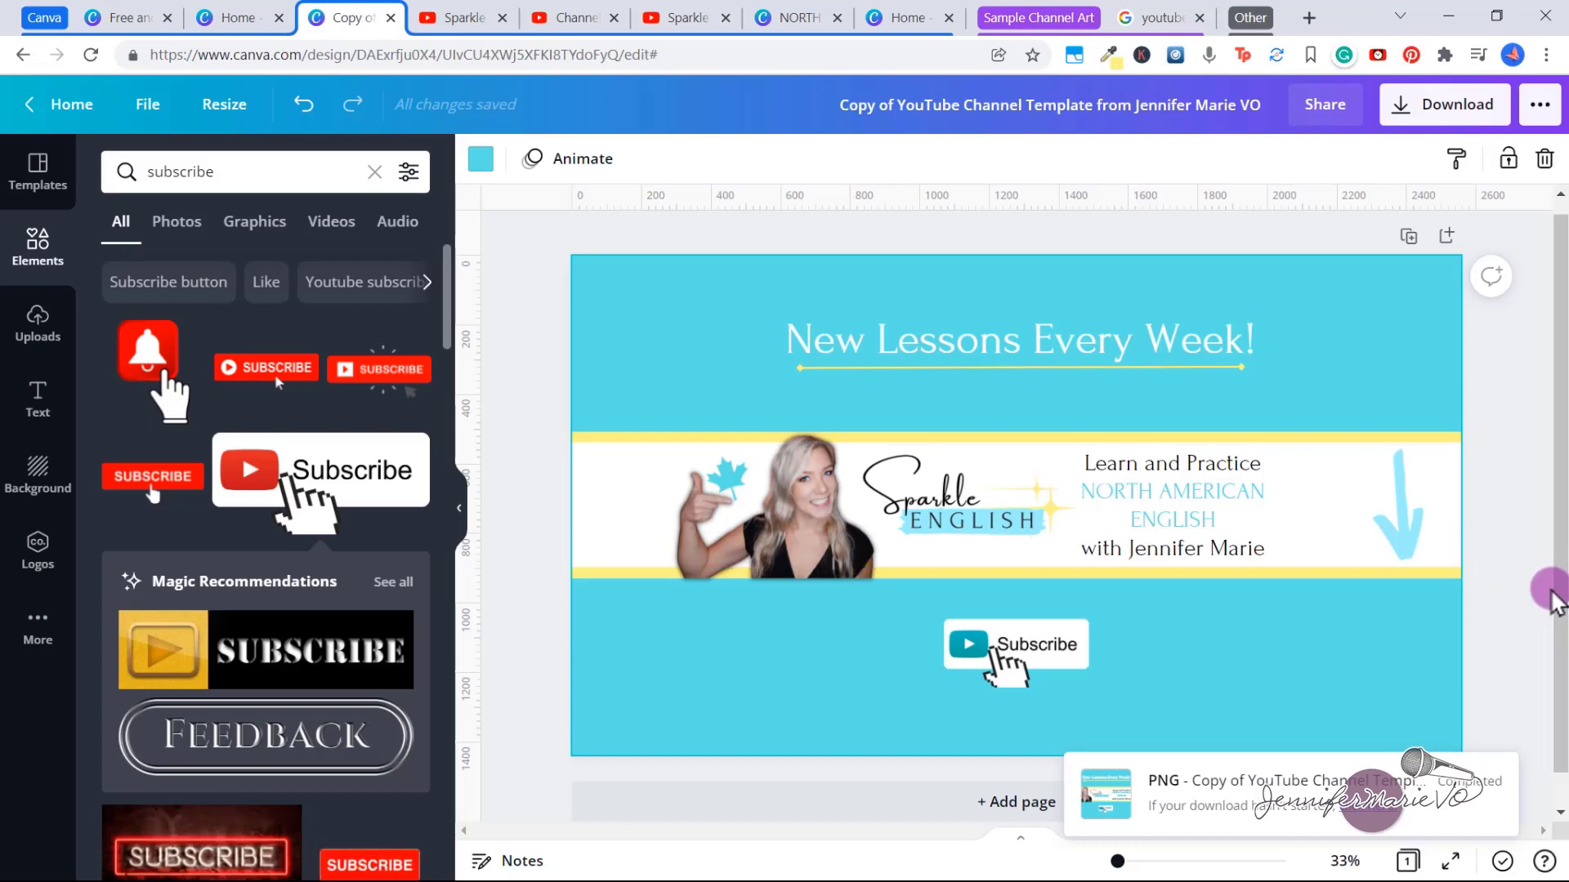